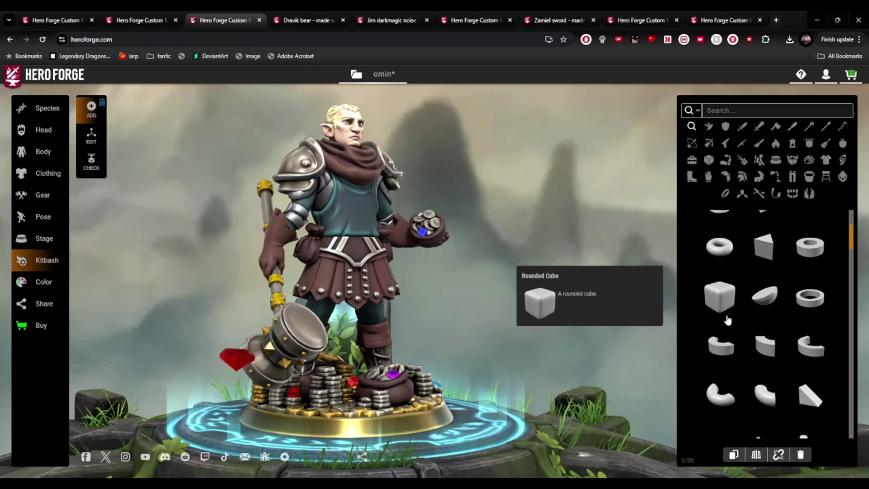
Add a basic cube from the kitbash shapes to the scene
scroll(727, 317, up, 1)
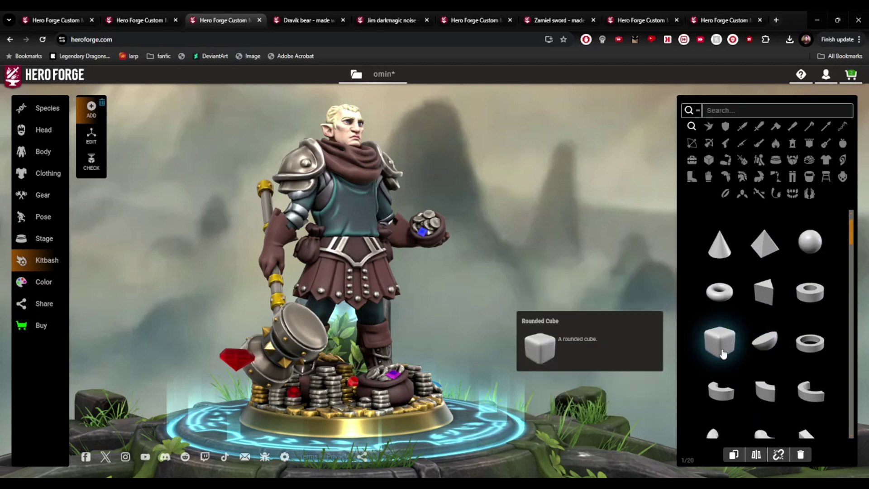
scroll(791, 308, up, 1)
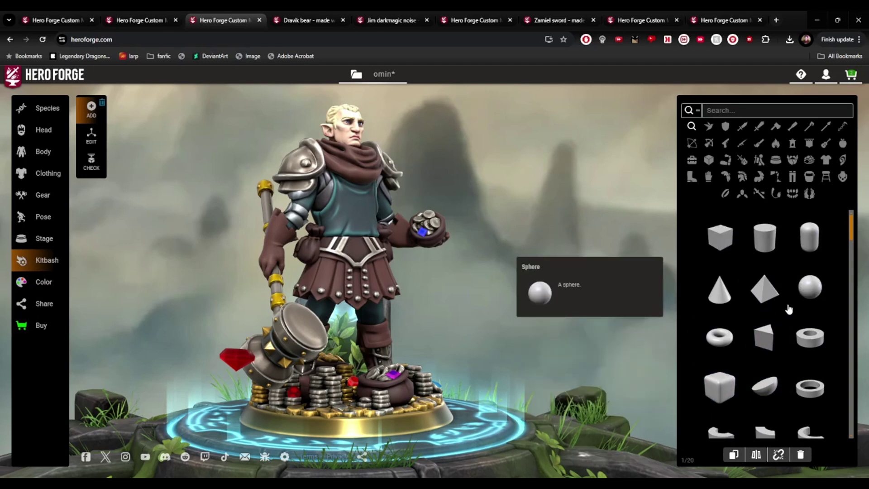
click(724, 236)
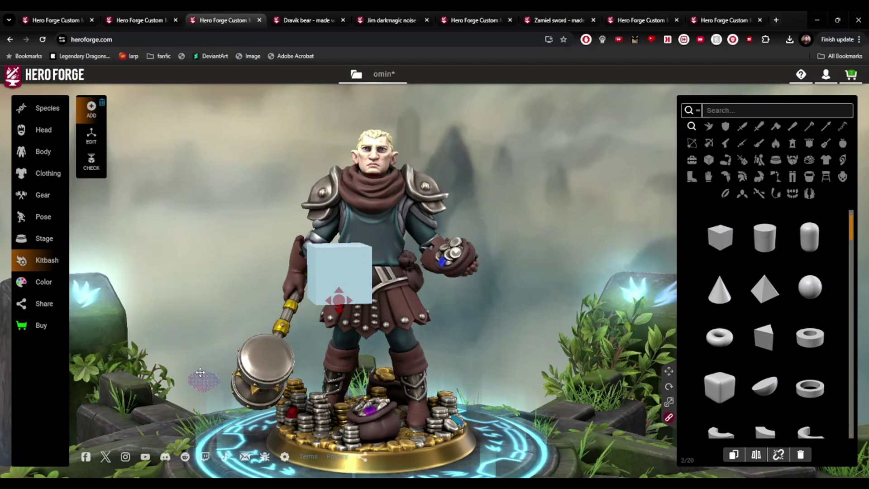
Examine the figure, its hammer and the gem-strewn base from several sides, including with the right arm's advanced pose settings open
right_drag(209, 340, 376, 183)
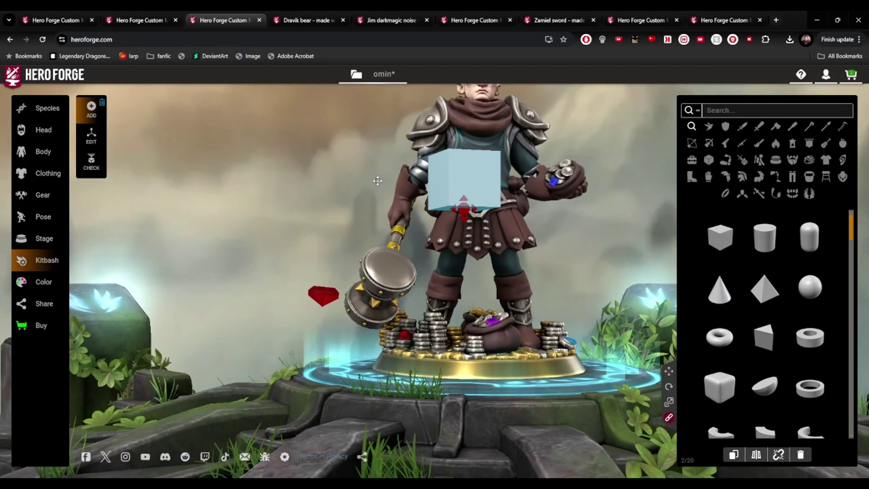
right_drag(439, 176, 475, 236)
drag(475, 237, 414, 240)
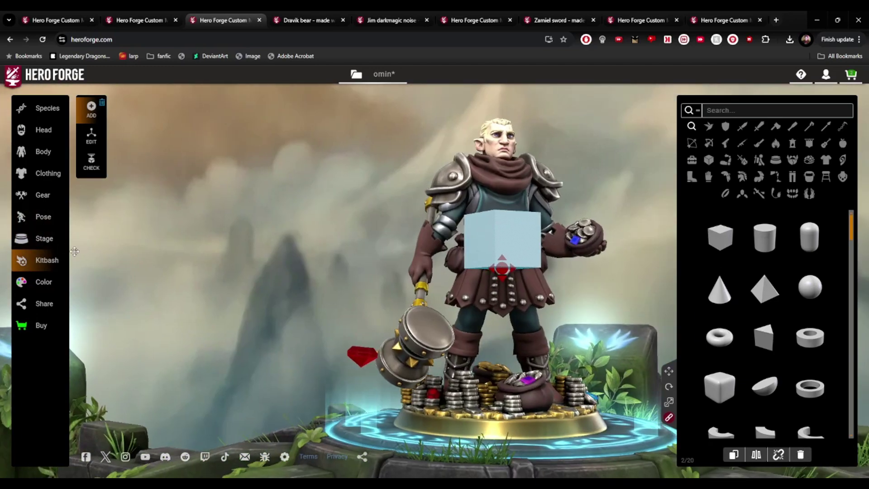
right_drag(233, 272, 220, 190)
drag(260, 232, 384, 237)
click(40, 217)
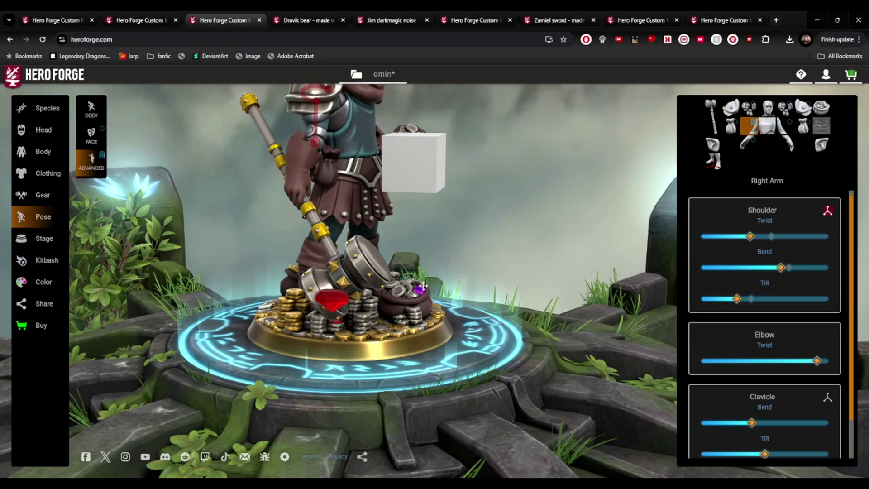
right_drag(497, 281, 497, 413)
drag(495, 373, 416, 373)
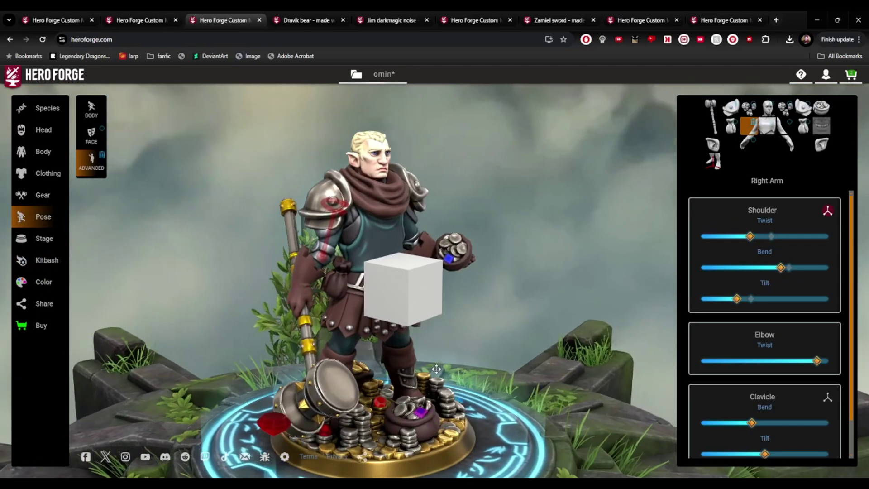
right_drag(420, 373, 422, 257)
drag(422, 257, 426, 264)
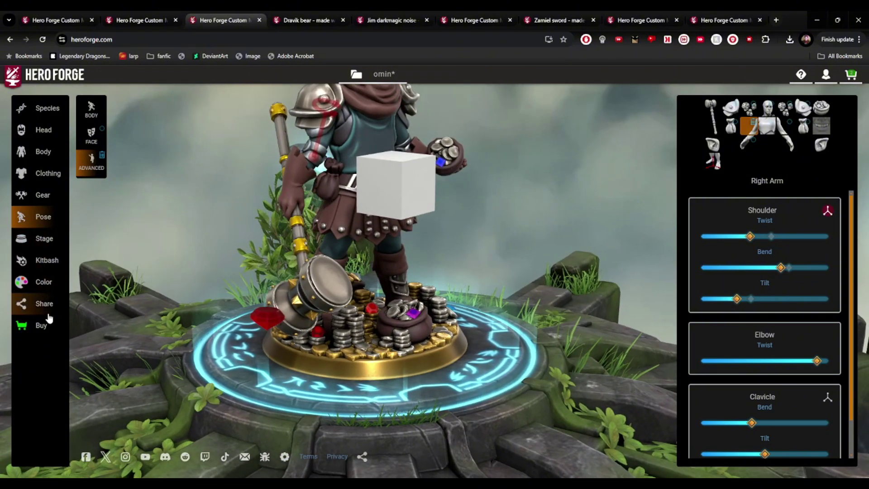
Attach the loose red gem to the figure's right hand and move it against the hammer head
click(41, 260)
click(271, 322)
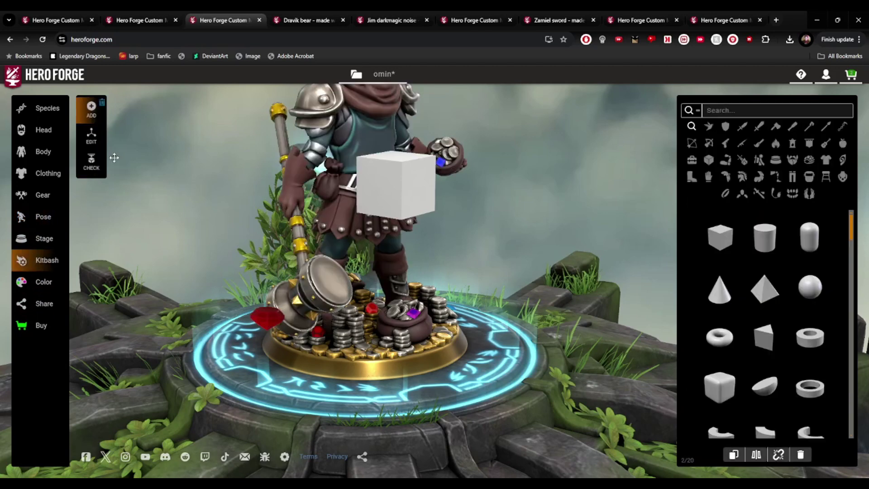
click(94, 139)
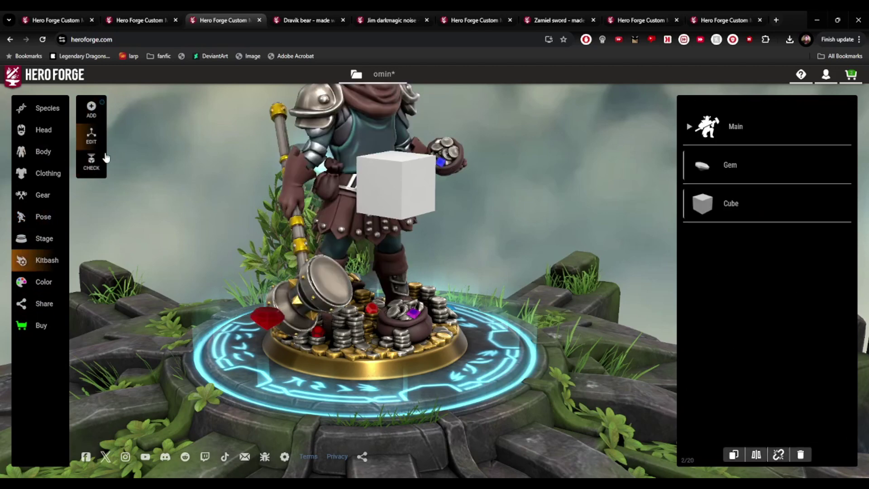
click(704, 169)
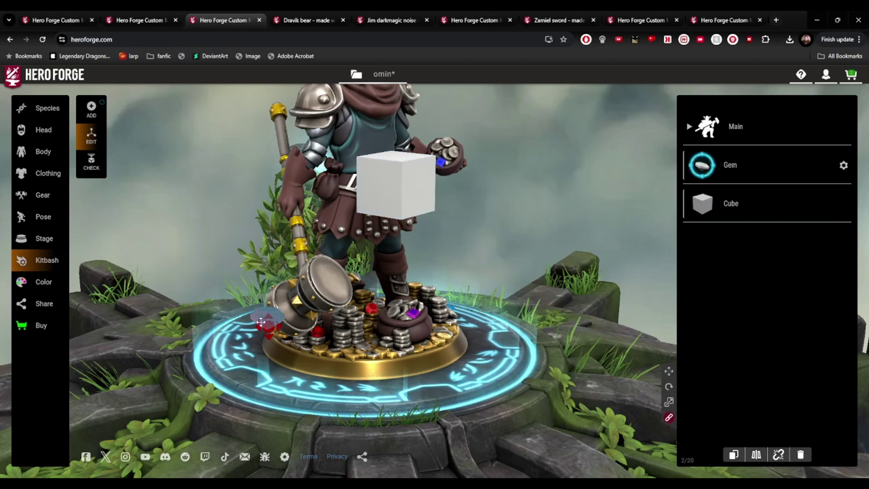
drag(269, 327, 311, 319)
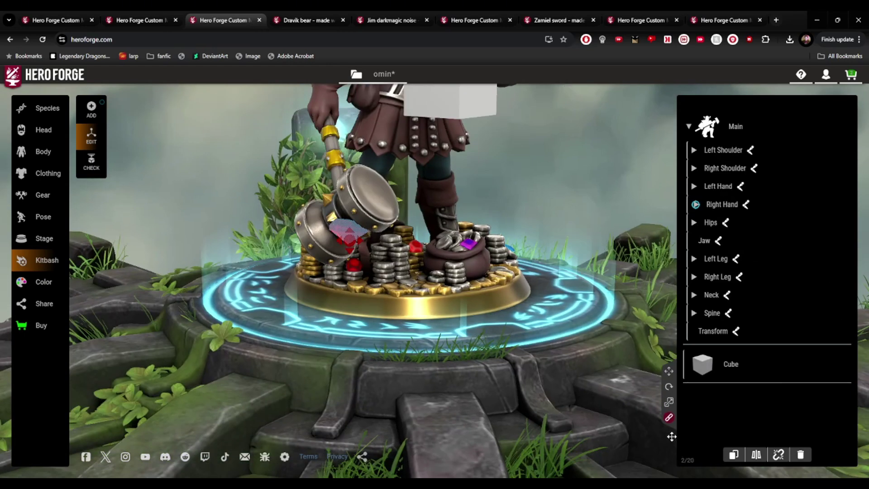
Rotate the red gem to line it up with the gap between the hammer's two heads
click(669, 386)
drag(409, 253, 474, 243)
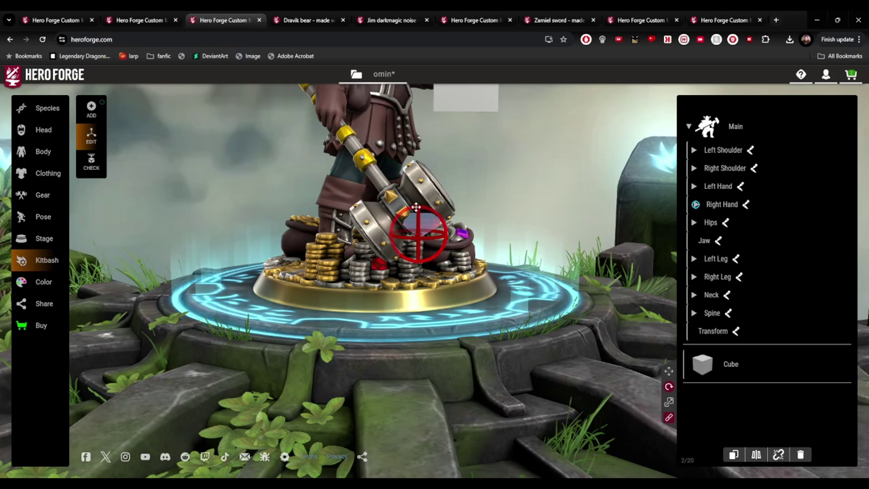
drag(416, 207, 416, 212)
drag(435, 245, 427, 281)
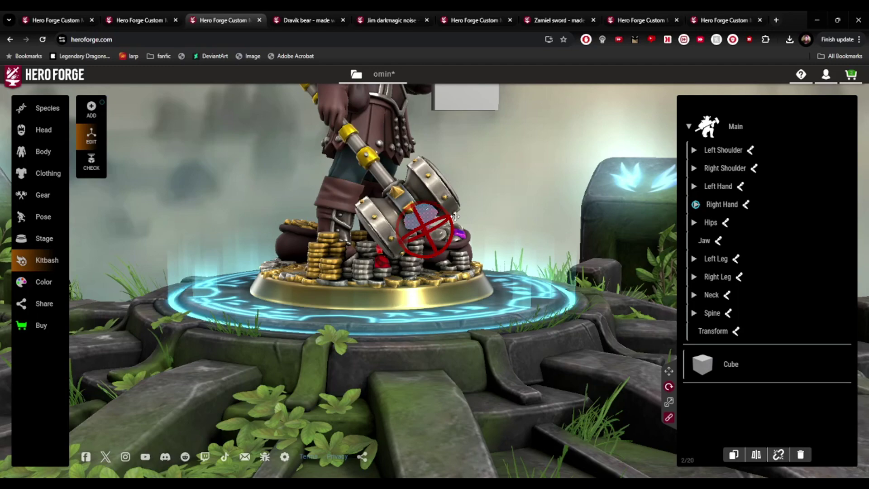
drag(454, 216, 389, 236)
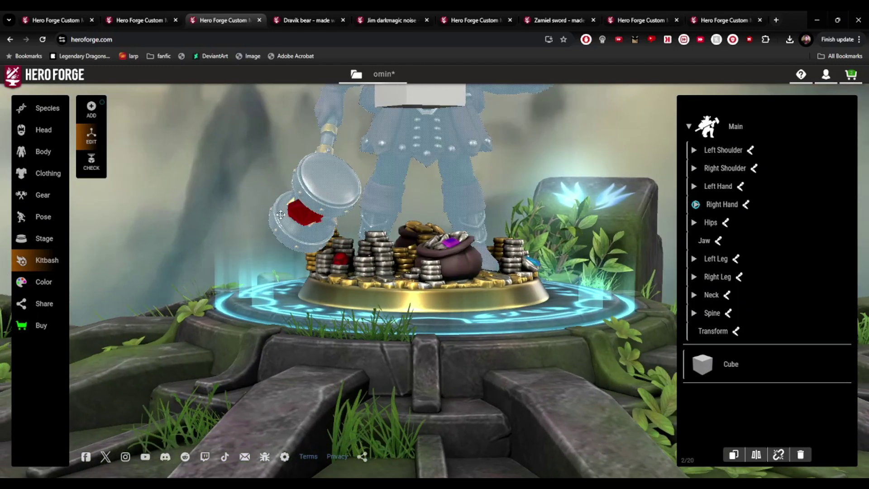
Adjust the red gem's position between the hammer's two heads
click(298, 217)
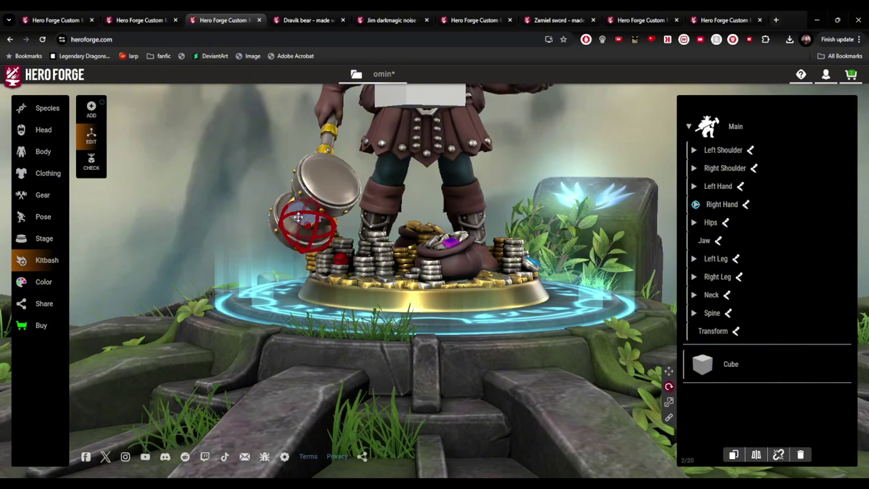
click(665, 369)
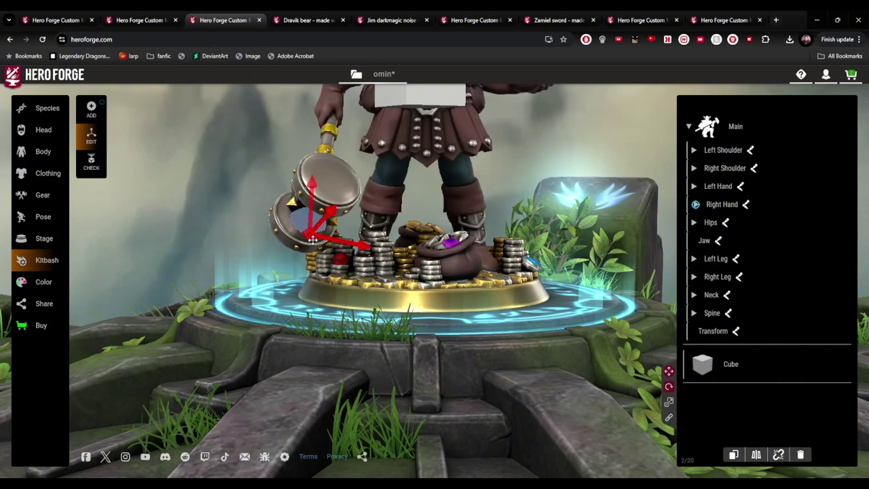
drag(313, 240, 312, 273)
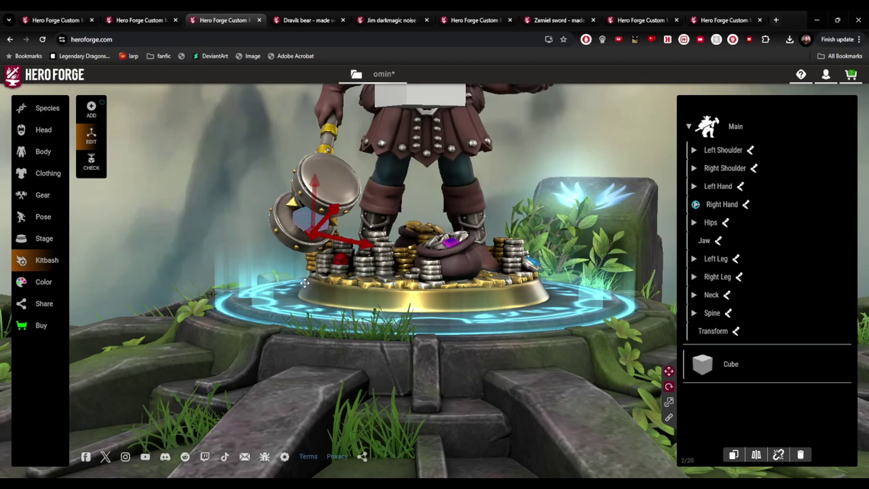
drag(254, 252, 460, 307)
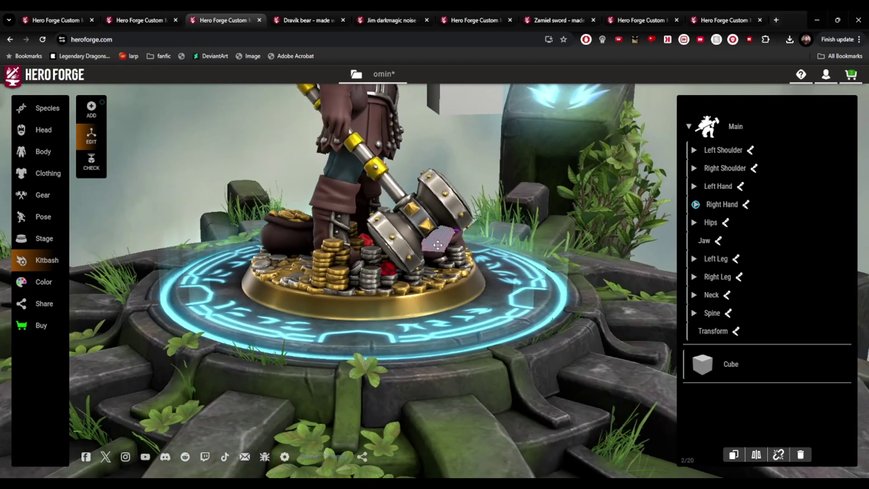
Tilt the red gem further to match the slant of the hammer's shaft
click(438, 245)
click(669, 386)
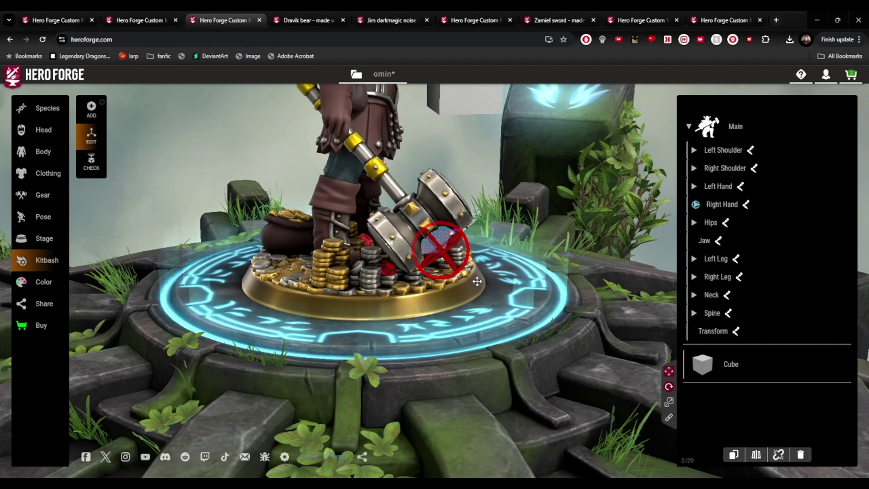
click(502, 292)
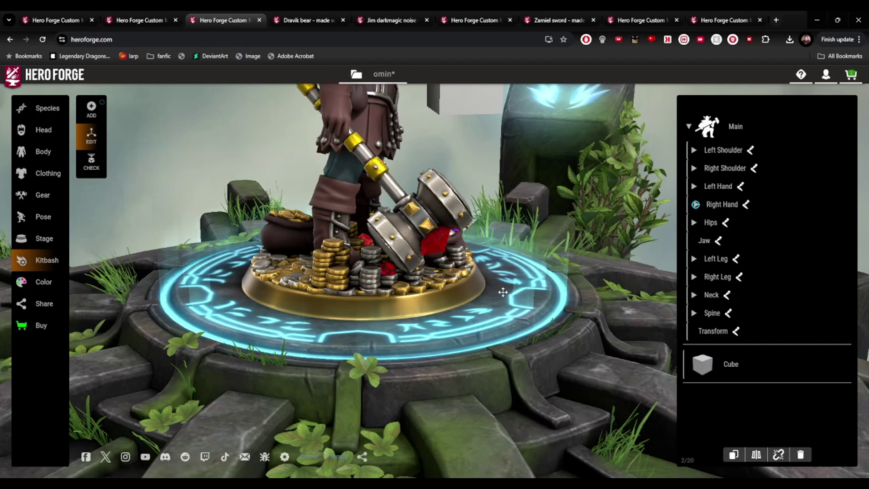
drag(503, 292, 427, 249)
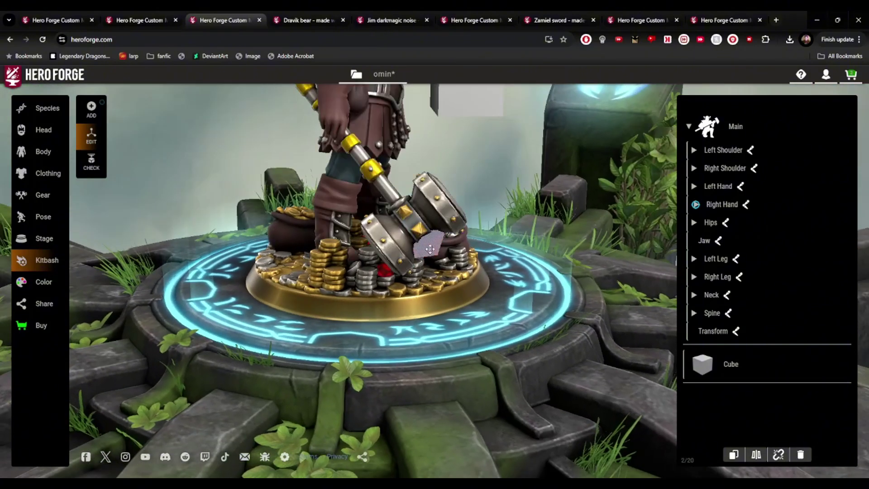
Resize the red gem and shift it so it sits at the end of the hammer's shaft, between the heads
click(429, 248)
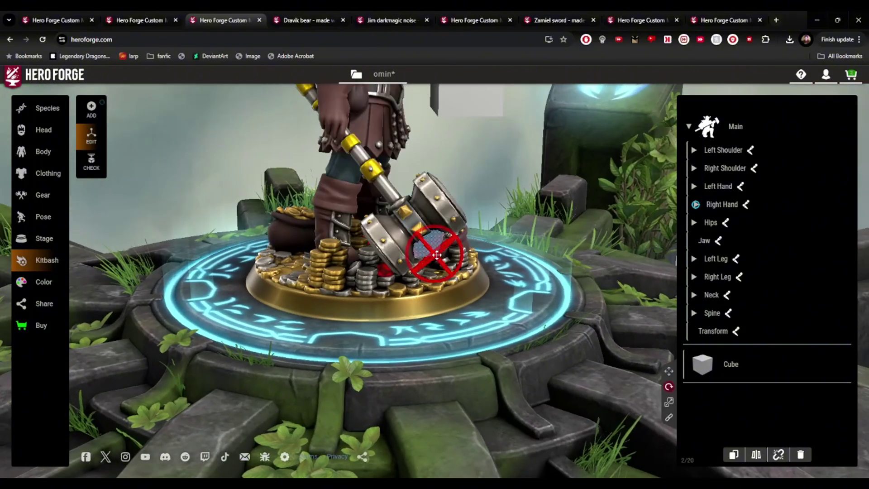
click(669, 403)
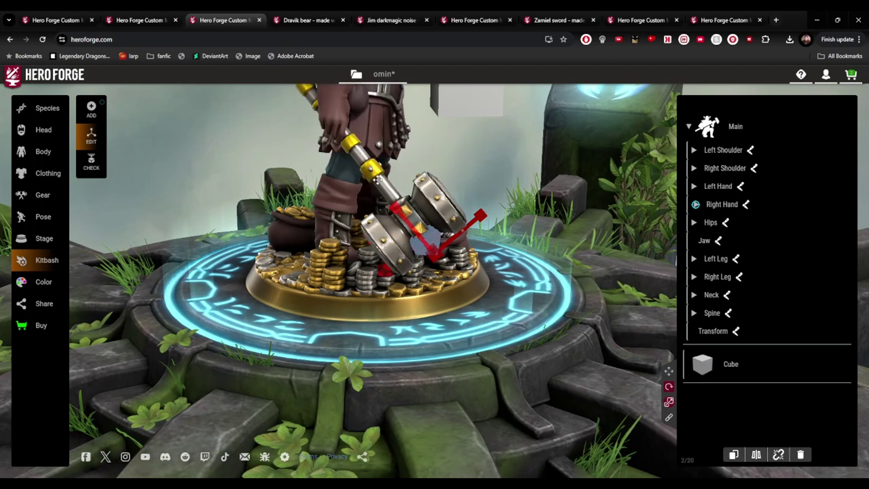
click(668, 371)
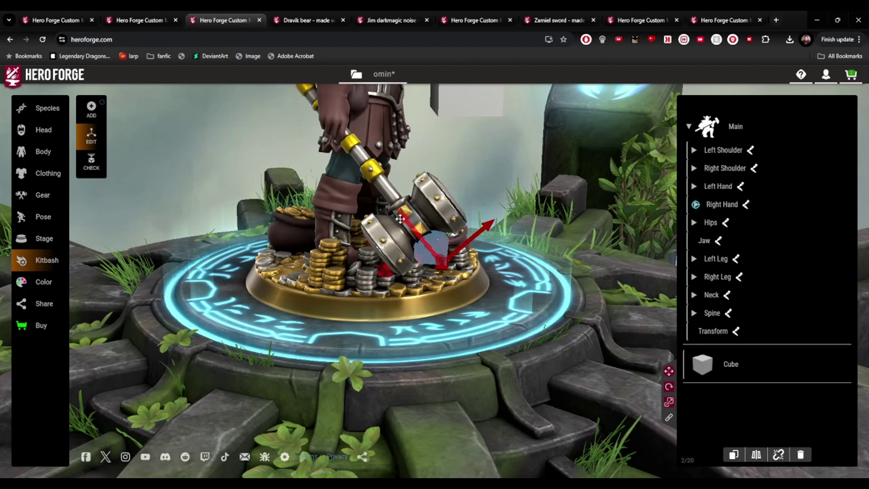
drag(509, 294, 462, 193)
right_drag(533, 192, 450, 399)
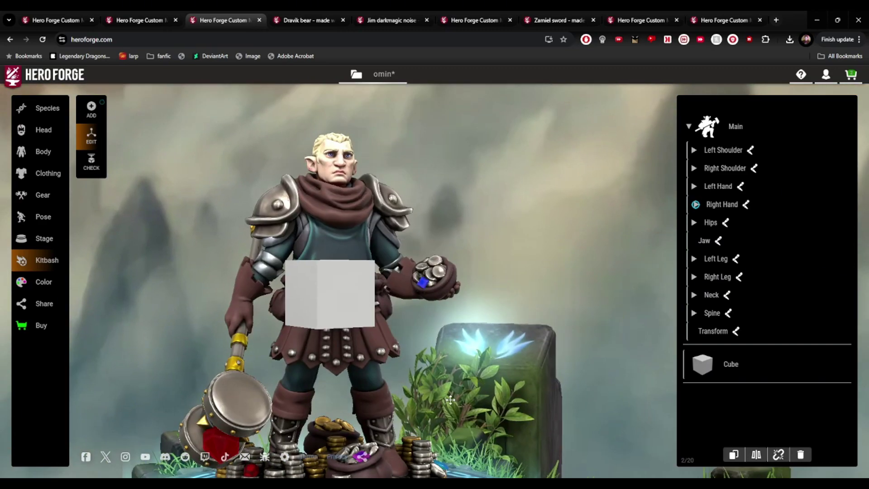
drag(460, 399, 237, 280)
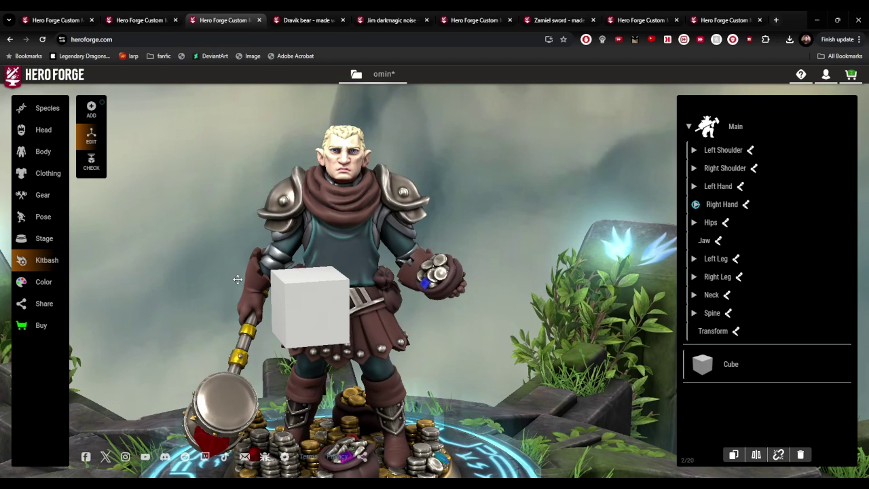
Scale the cube down in height to turn it into a thin slab
click(334, 314)
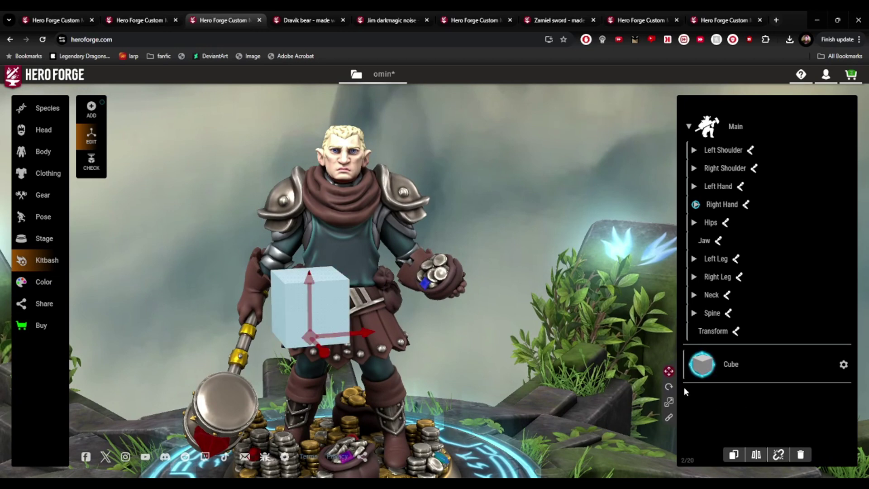
click(669, 406)
scroll(477, 451, up, 3)
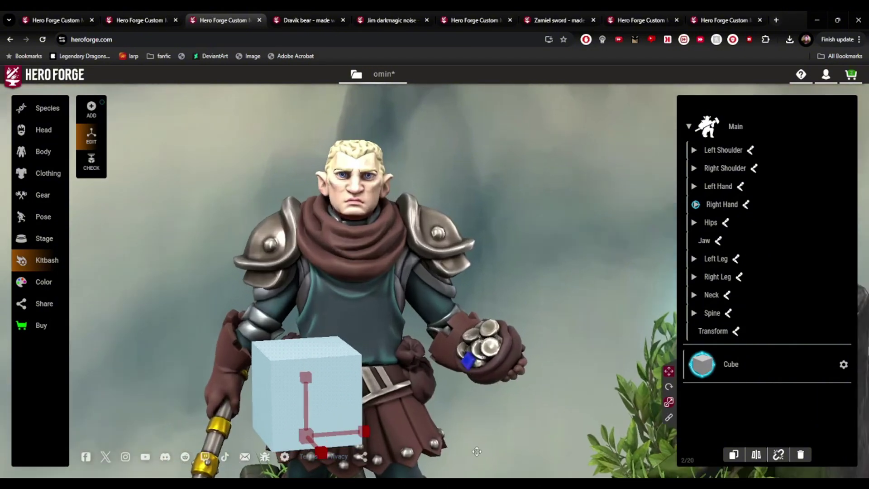
right_drag(477, 451, 283, 209)
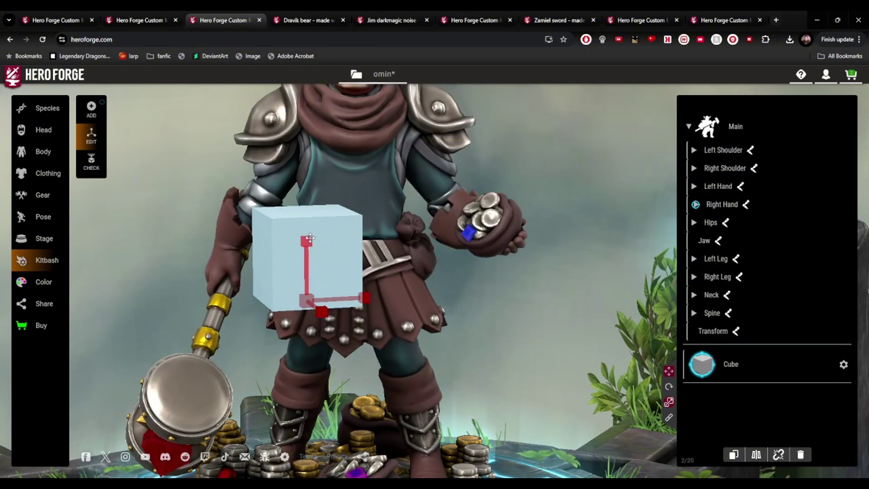
drag(310, 237, 308, 290)
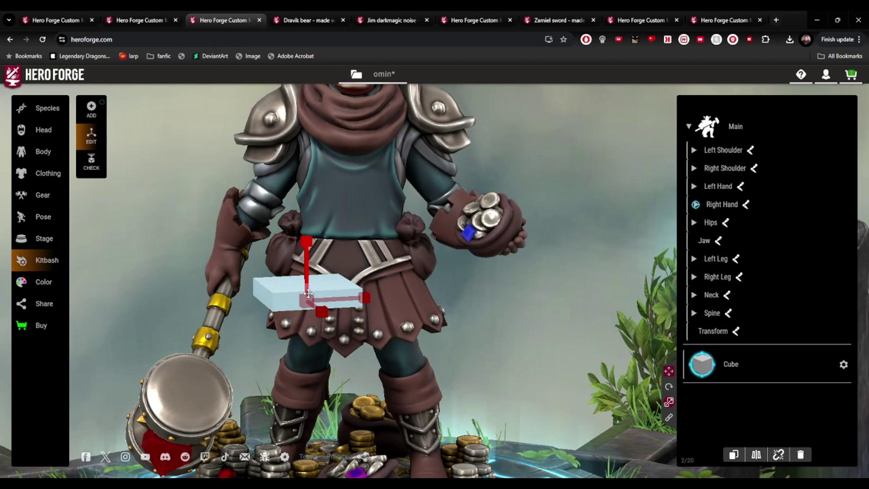
Reduce the slab's depth to shape it into a narrow bar
drag(430, 349, 636, 343)
drag(505, 309, 467, 313)
drag(550, 364, 377, 369)
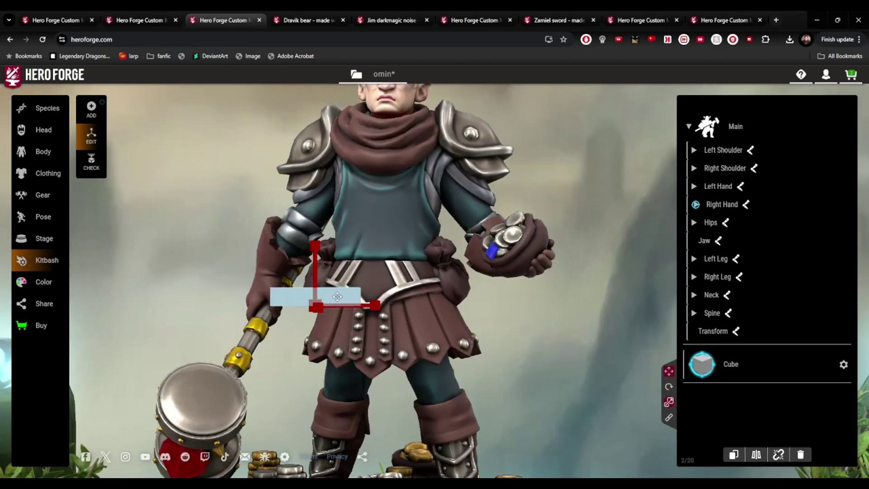
drag(348, 315, 345, 299)
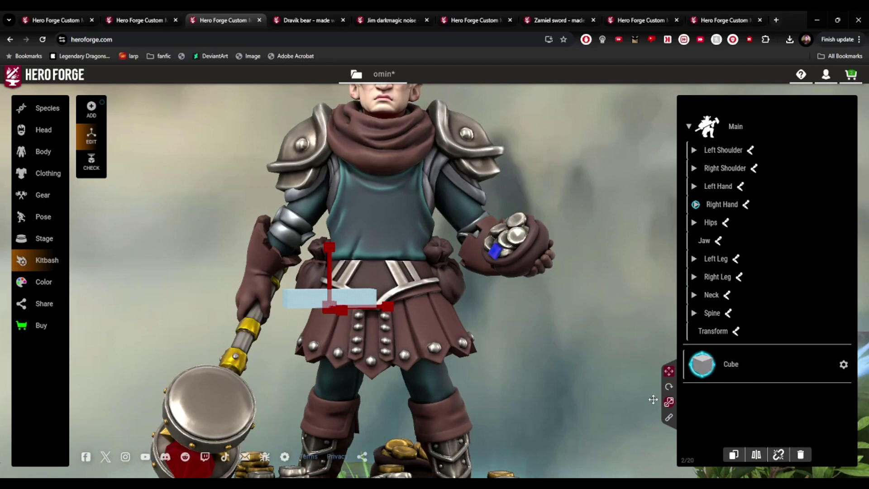
Move the bar up from the hips to sit in front of the figure's chest
click(669, 372)
drag(304, 292, 392, 198)
drag(504, 262, 434, 226)
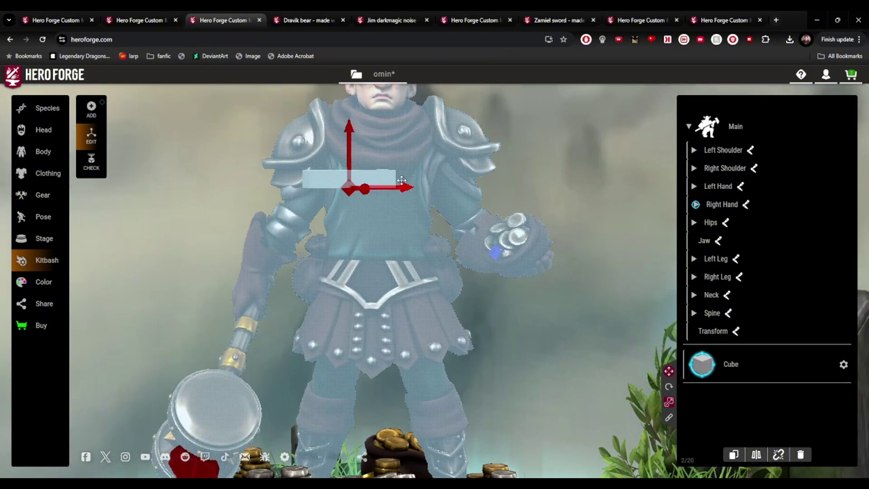
drag(402, 187, 439, 199)
Rotate the bar to line up more squarely with the figure's chest and make it thinner in depth
drag(442, 259, 473, 323)
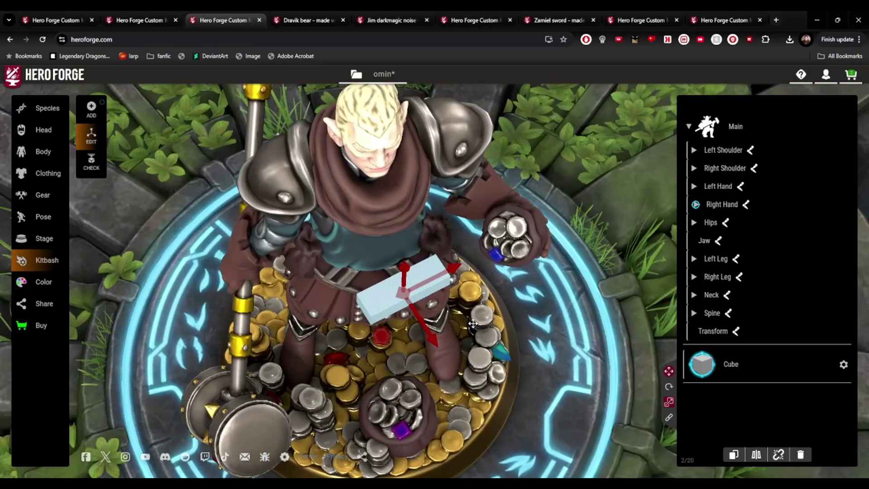
click(669, 385)
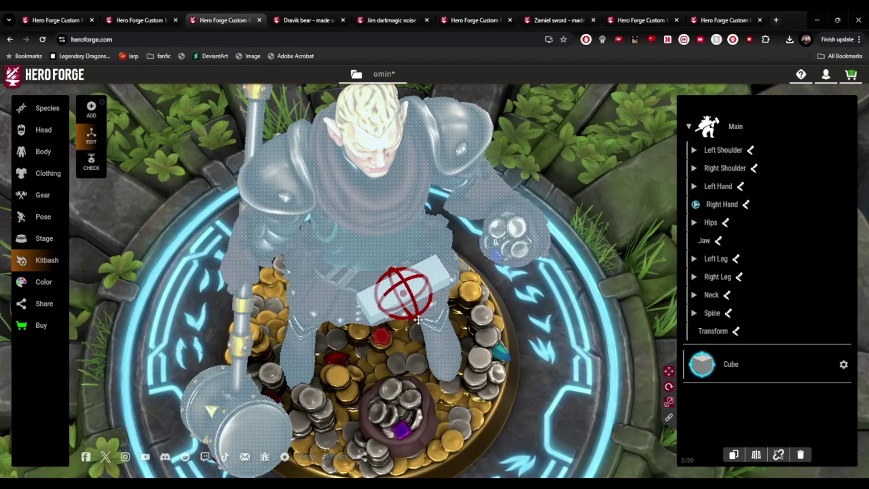
drag(420, 311, 408, 327)
click(668, 371)
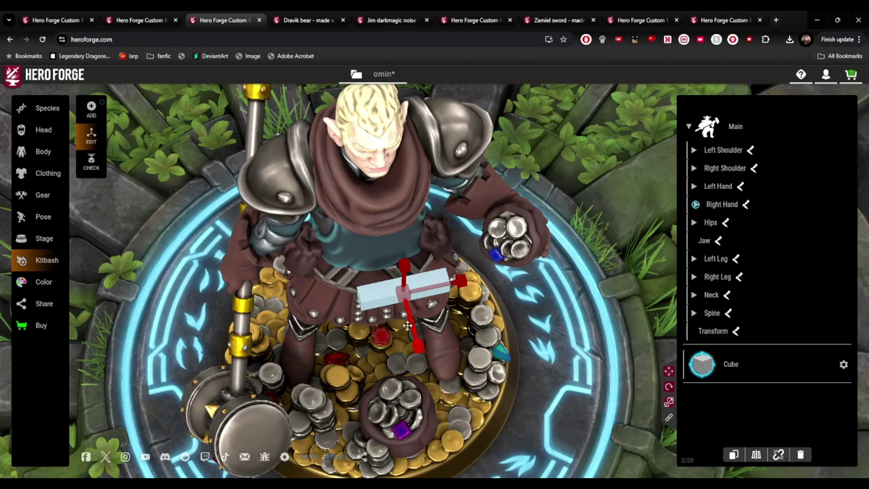
Examine the bar's proportions and its distance from the chest from the side and the front
drag(530, 385, 627, 325)
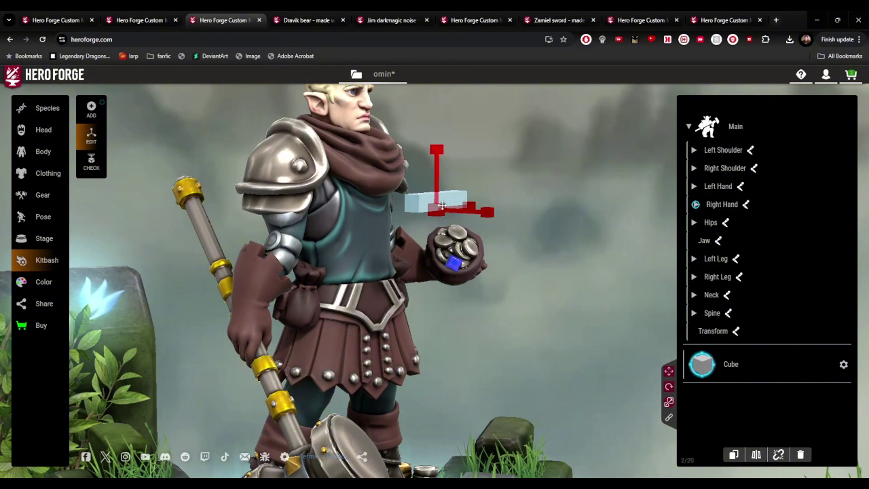
right_drag(512, 283, 409, 325)
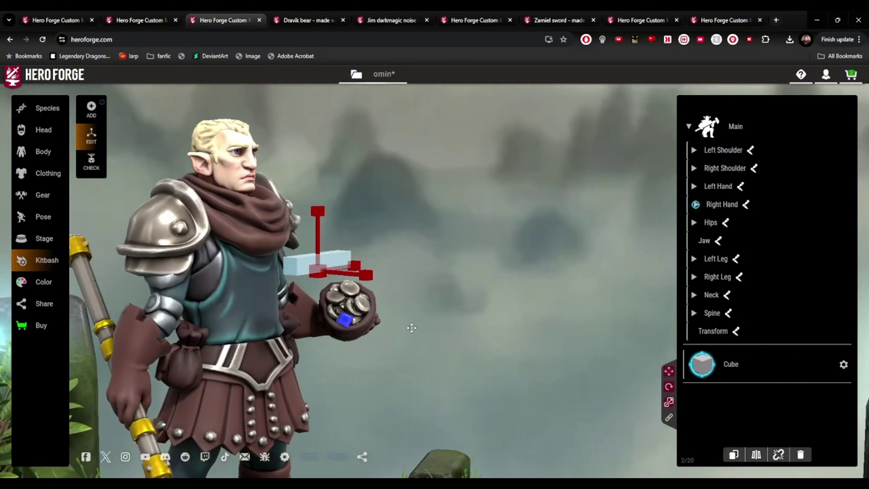
drag(409, 326, 476, 333)
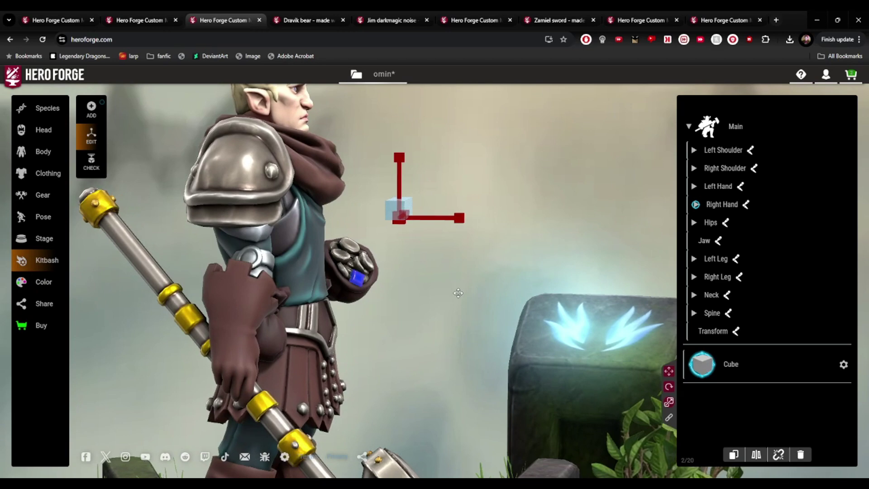
scroll(409, 398, up, 8)
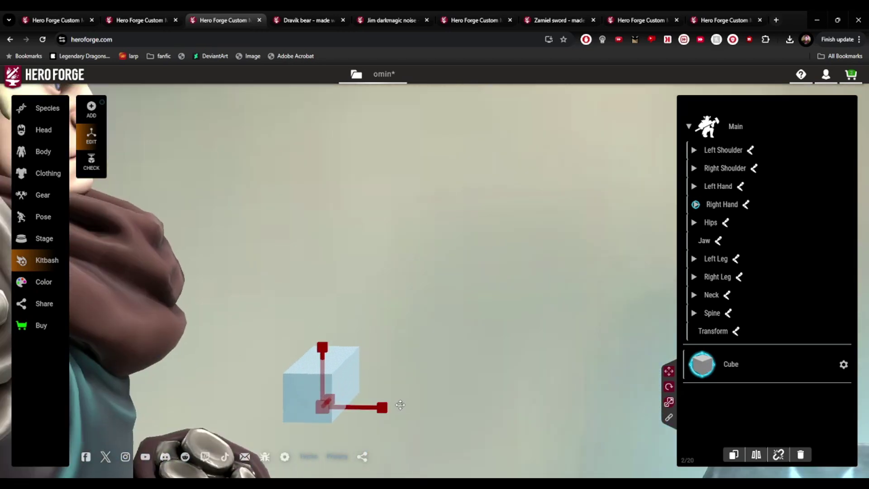
right_drag(400, 405, 388, 319)
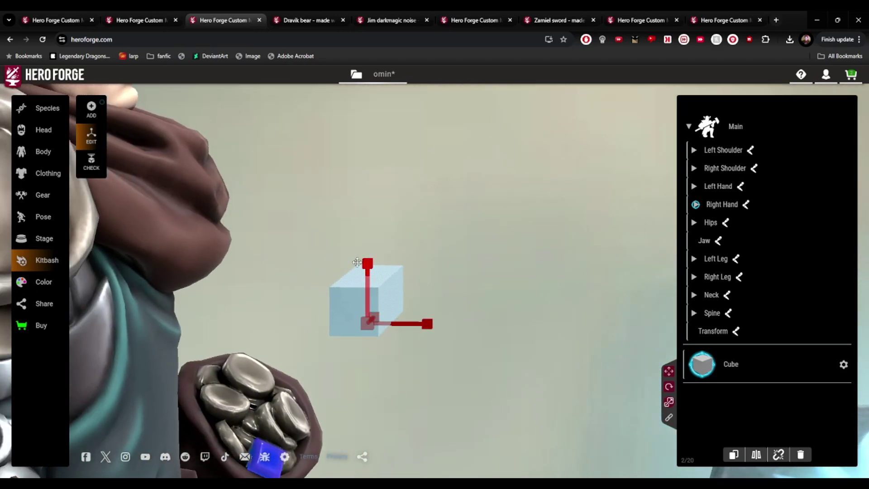
mouse_move(479, 291)
right_down()
mouse_move(457, 316)
mouse_move(466, 297)
right_up()
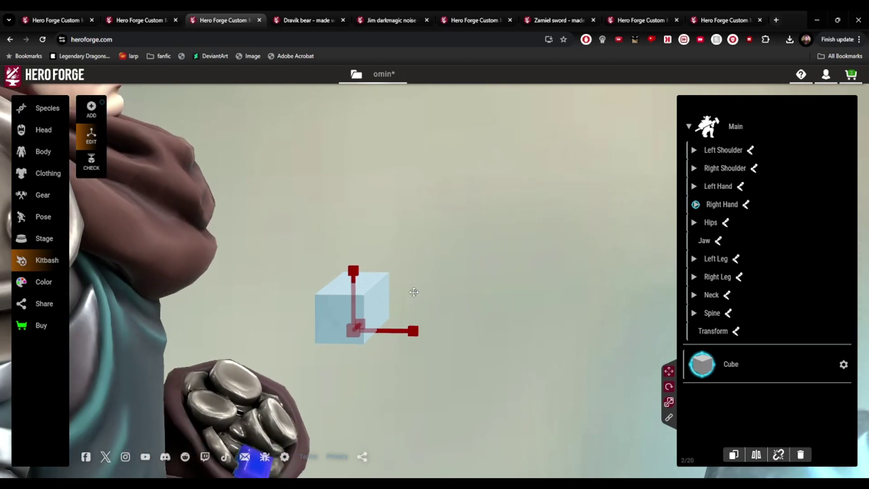
click(403, 362)
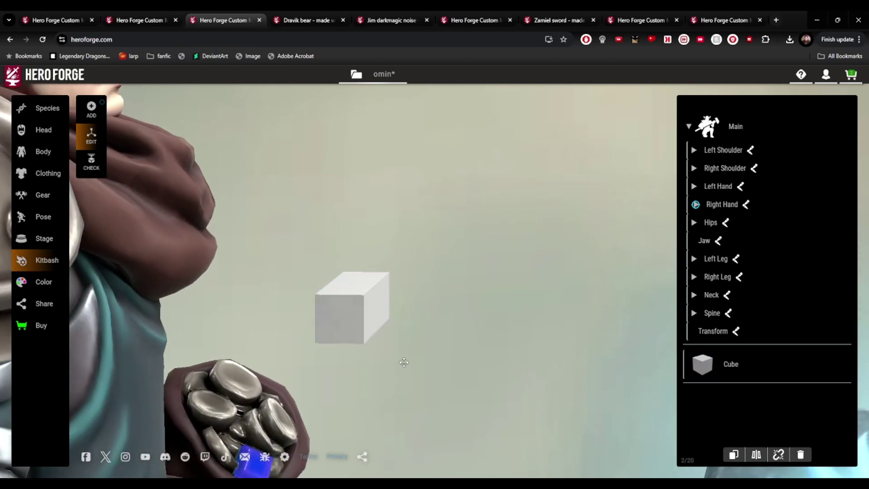
click(367, 300)
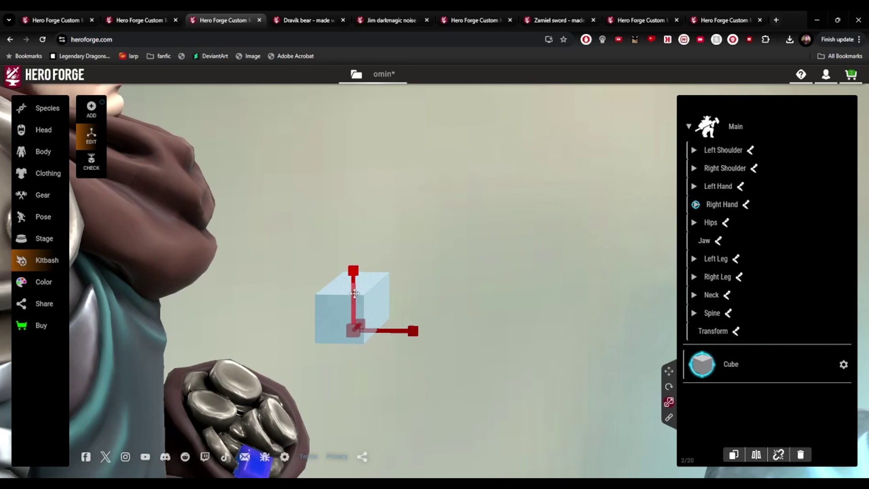
scroll(512, 330, up, 5)
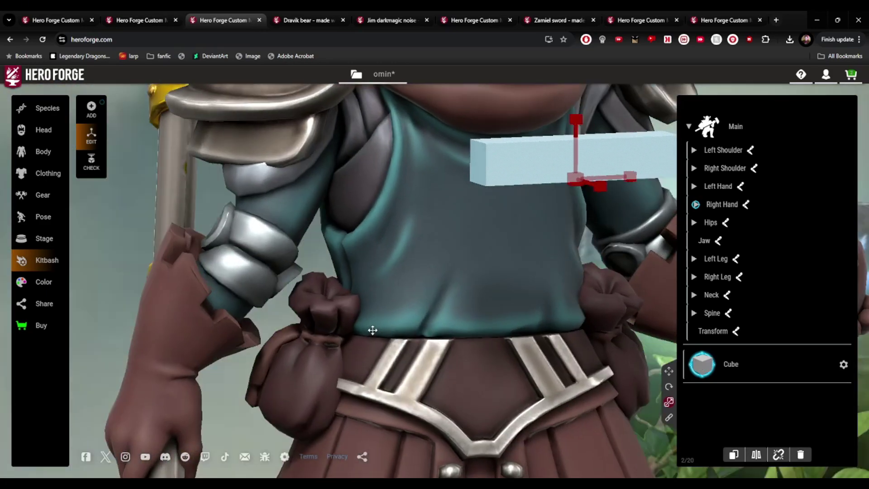
scroll(322, 338, down, 8)
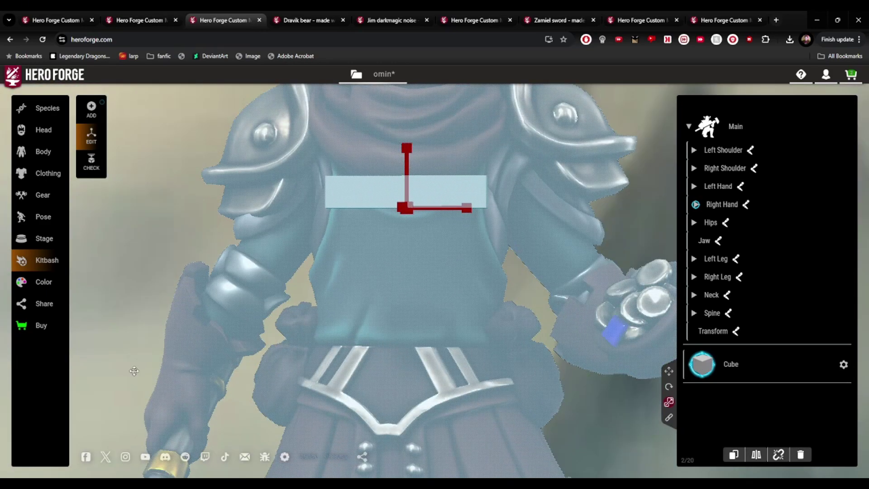
scroll(195, 316, down, 2)
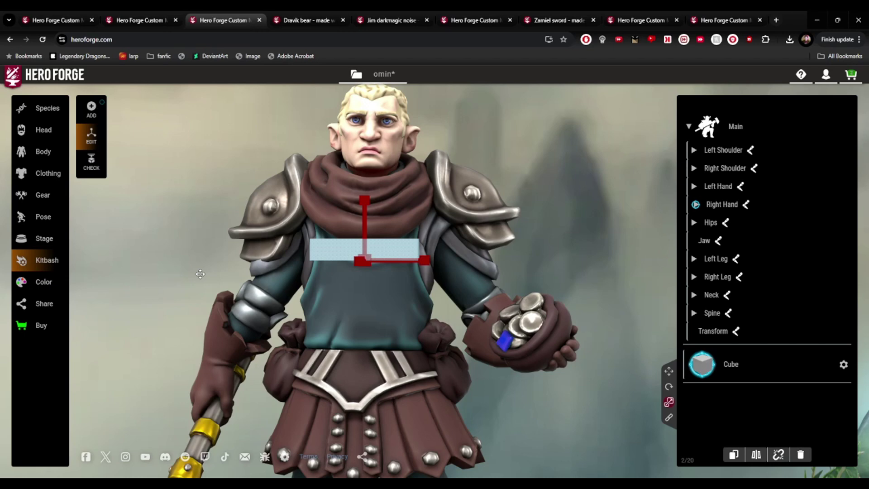
scroll(366, 262, up, 3)
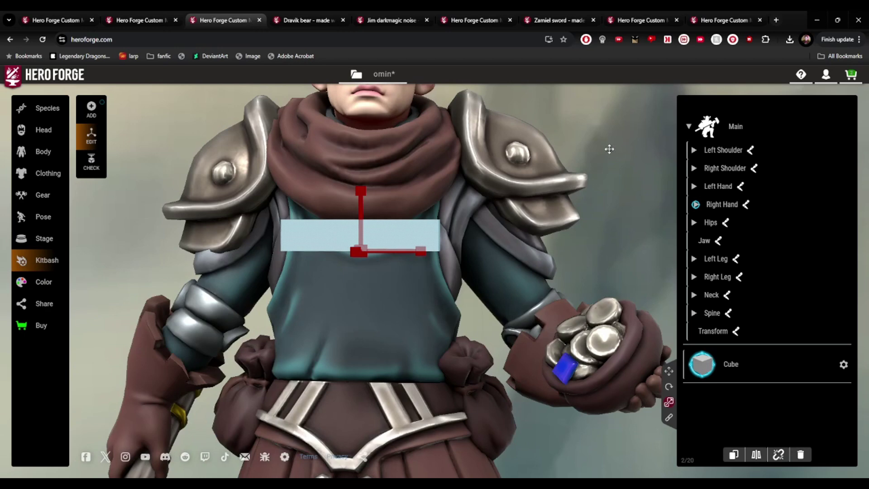
mouse_move(609, 149)
mouse_down()
mouse_move(564, 163)
mouse_move(610, 150)
mouse_up()
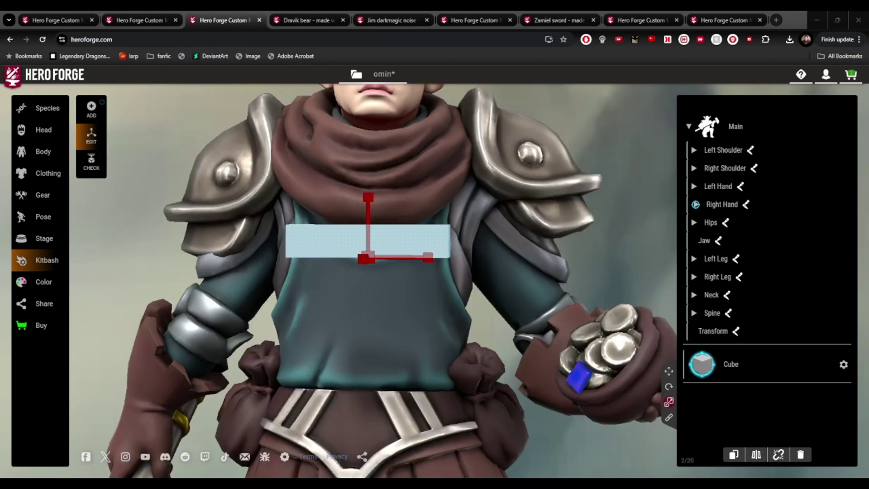
mouse_move(622, 174)
mouse_down()
mouse_move(611, 180)
mouse_move(754, 176)
mouse_move(632, 173)
mouse_up()
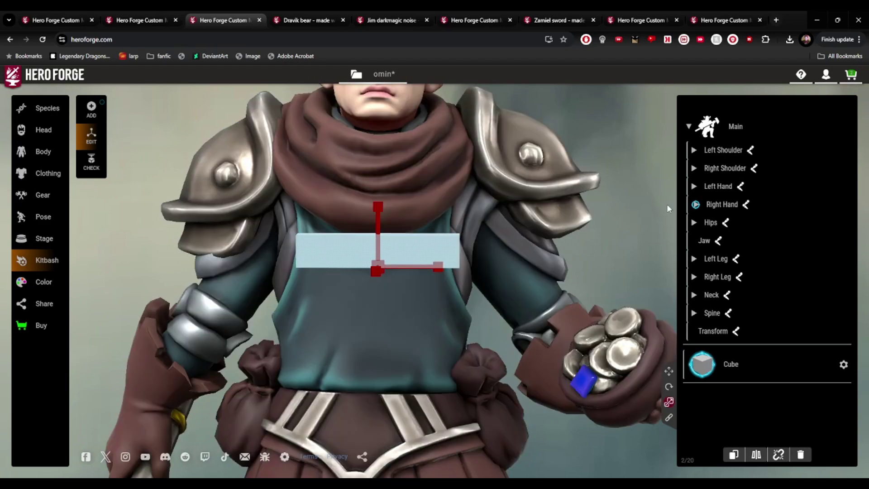
drag(667, 208, 686, 210)
right_drag(608, 241, 437, 265)
drag(437, 265, 413, 253)
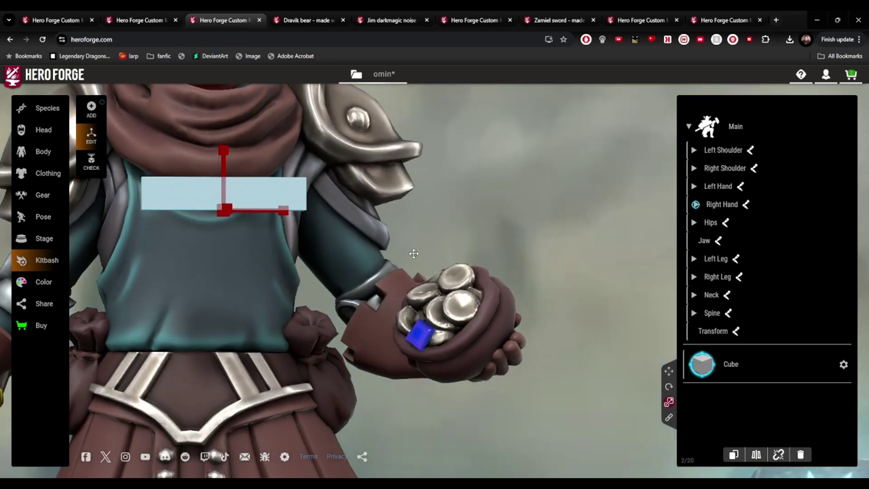
drag(433, 195, 399, 246)
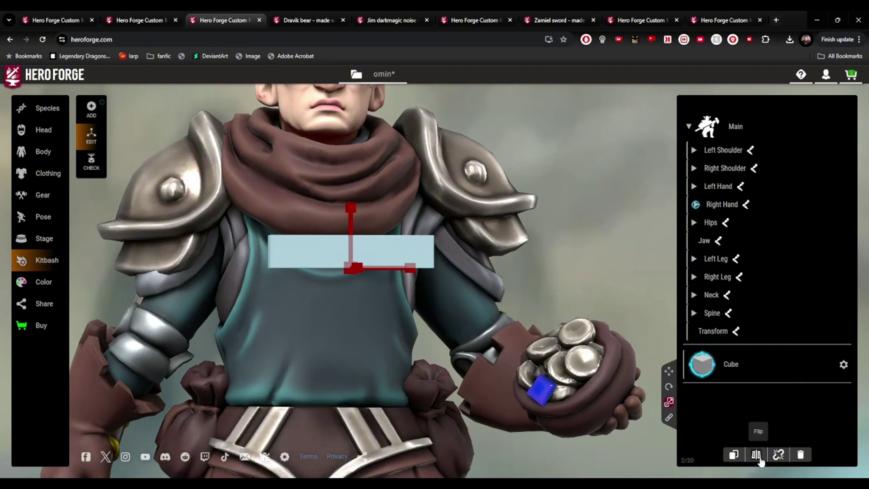
Duplicate the horizontal bar and rotate the copy into a steep diagonal slanting down toward the hammer hand
click(734, 454)
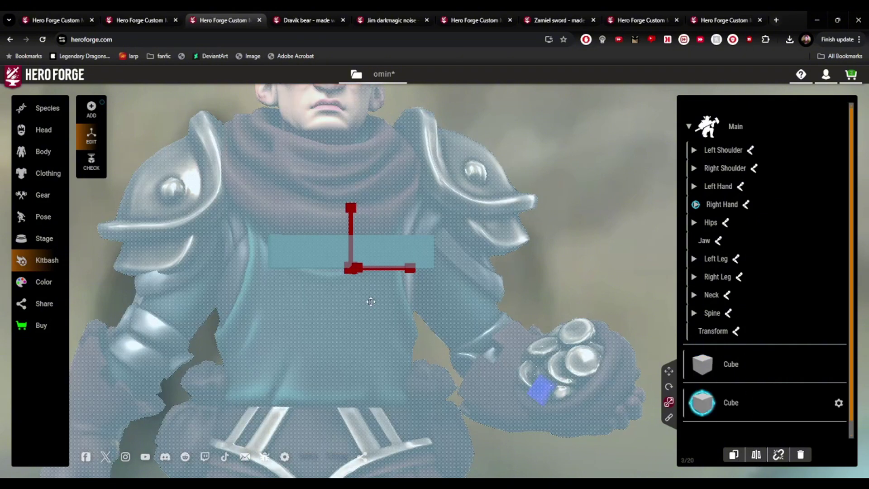
scroll(592, 272, down, 2)
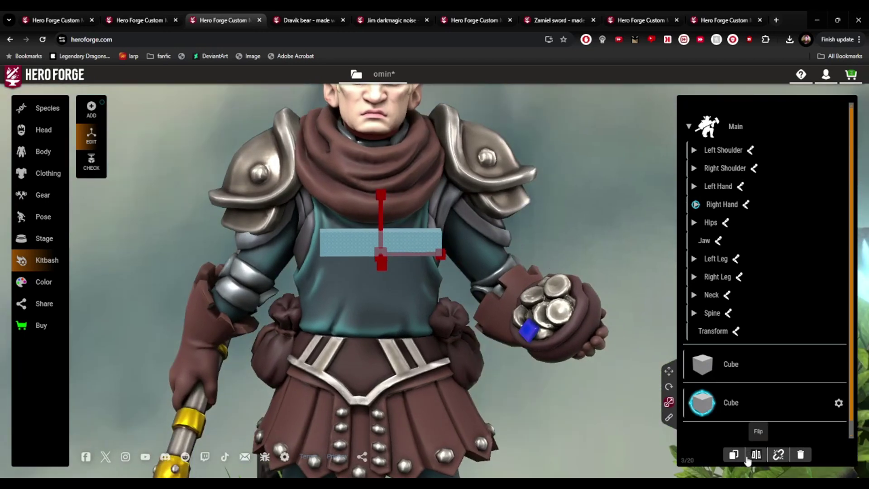
click(669, 388)
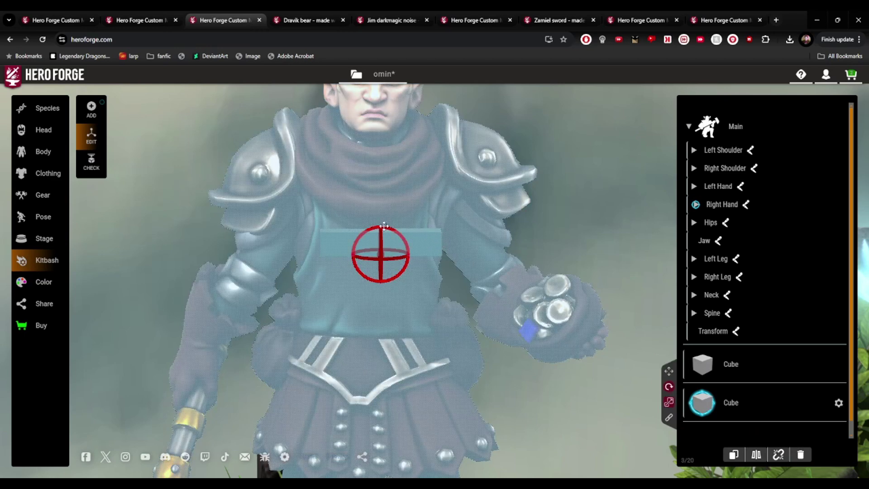
drag(383, 225, 161, 258)
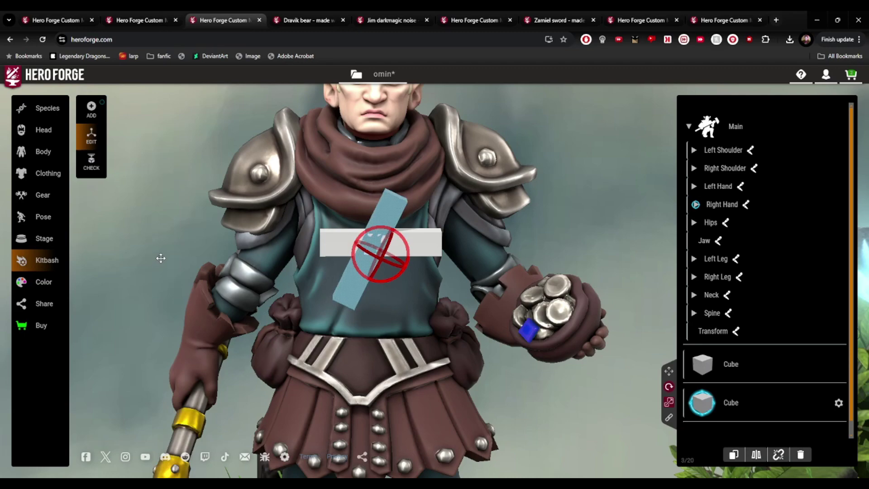
Move the slanted bar down beneath the horizontal one and nudge it toward the hammer side
scroll(494, 203, up, 2)
right_drag(495, 203, 367, 226)
drag(366, 225, 600, 314)
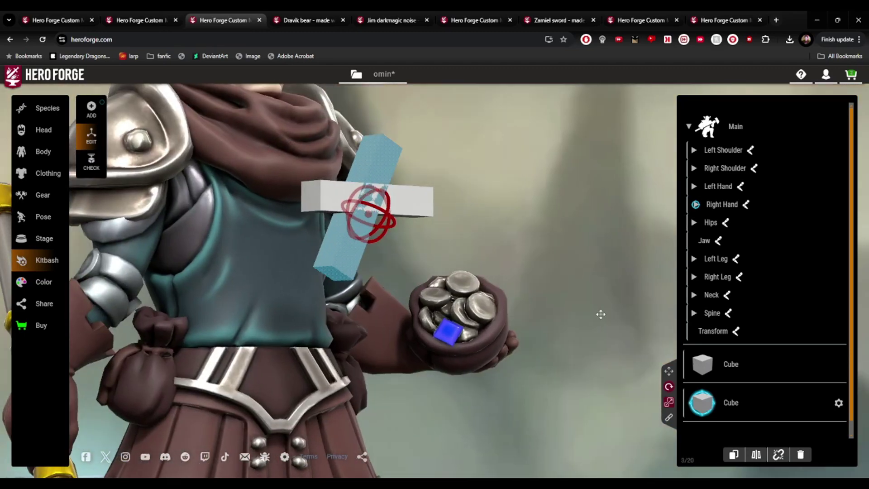
click(668, 371)
drag(365, 204, 345, 273)
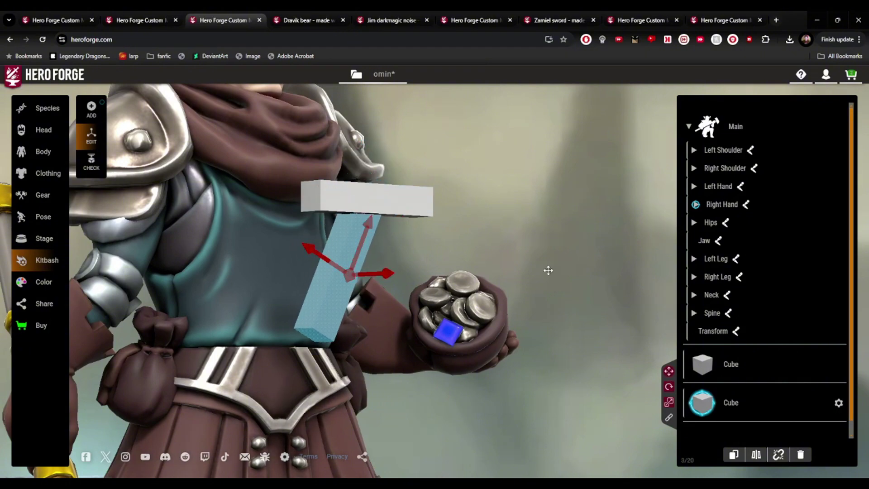
drag(547, 270, 534, 219)
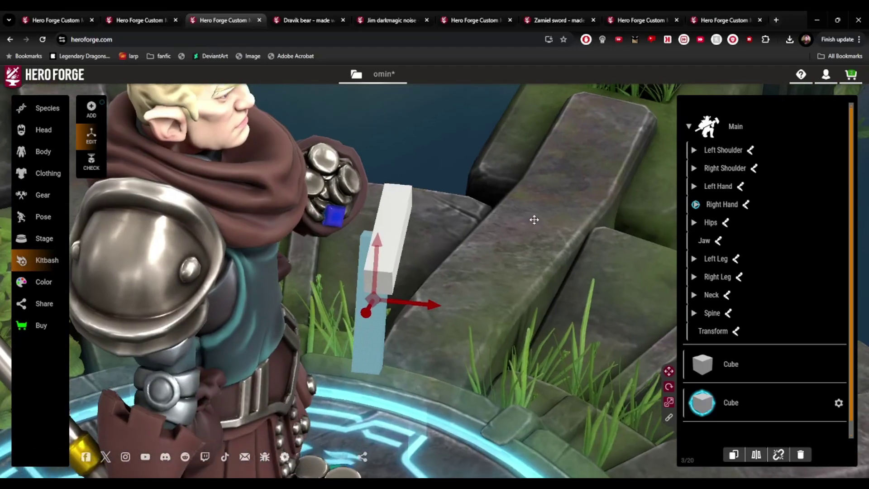
drag(440, 294, 281, 229)
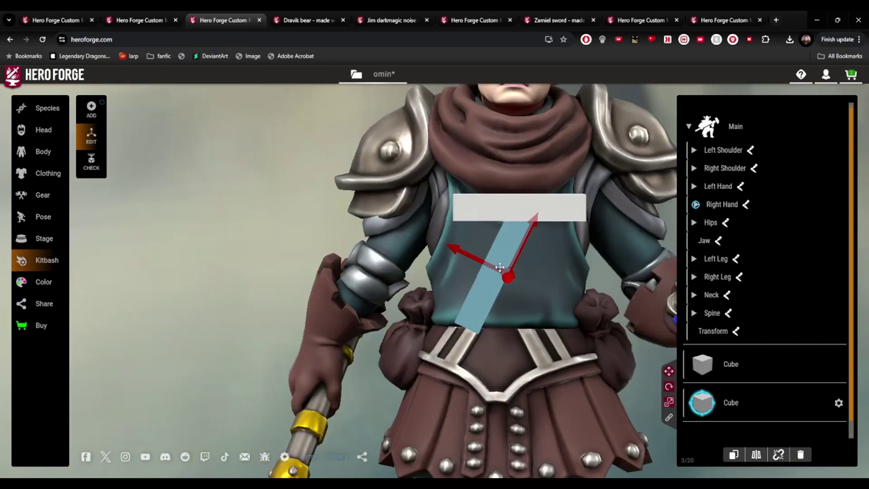
drag(508, 272, 495, 270)
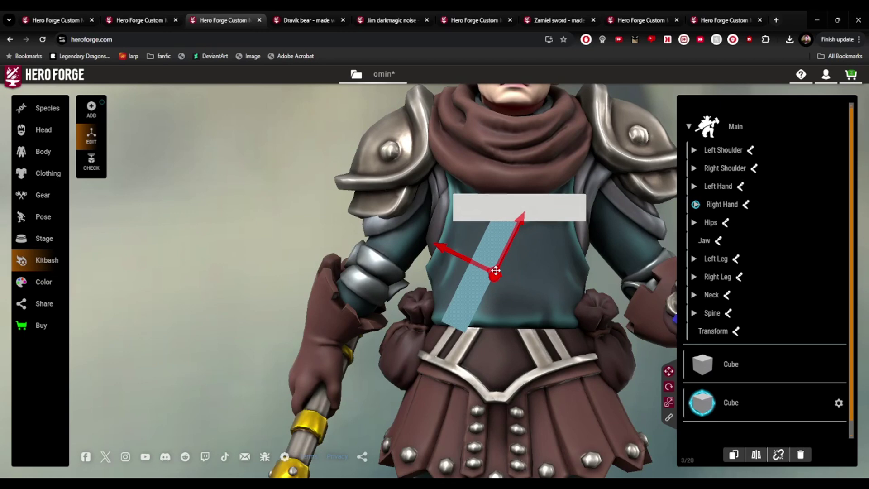
right_drag(259, 252, 193, 231)
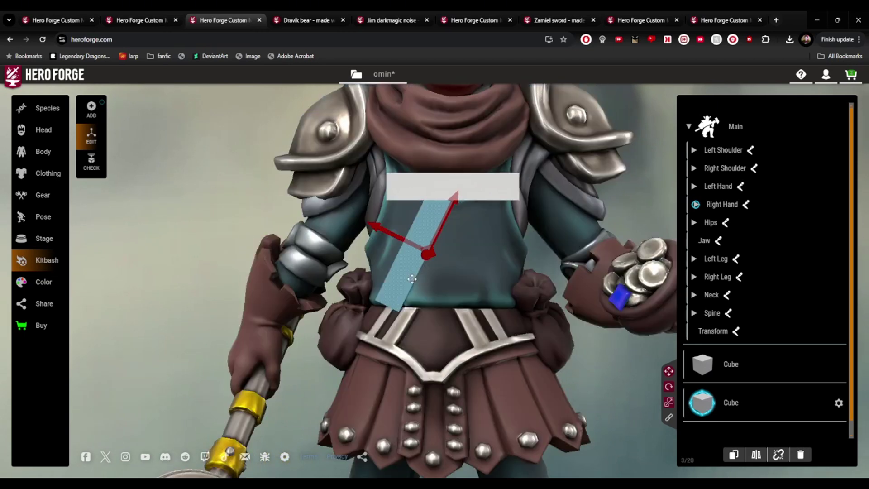
Duplicate the slanted bar and rotate the copy to lean the opposite way, crossing the first slanted bar
click(733, 454)
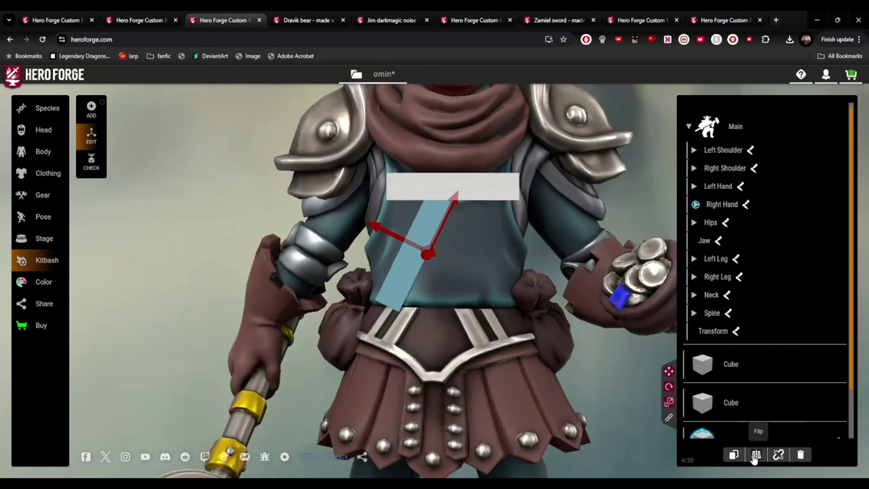
right_drag(518, 361, 445, 343)
drag(444, 343, 394, 345)
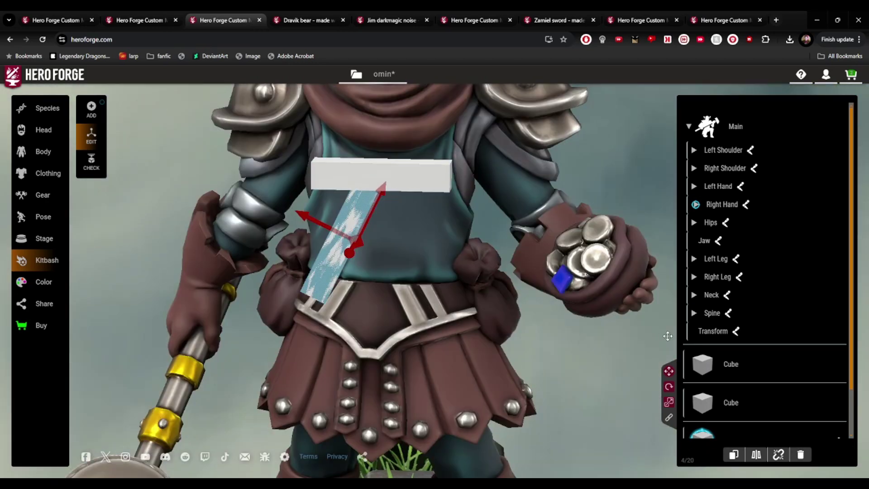
click(669, 386)
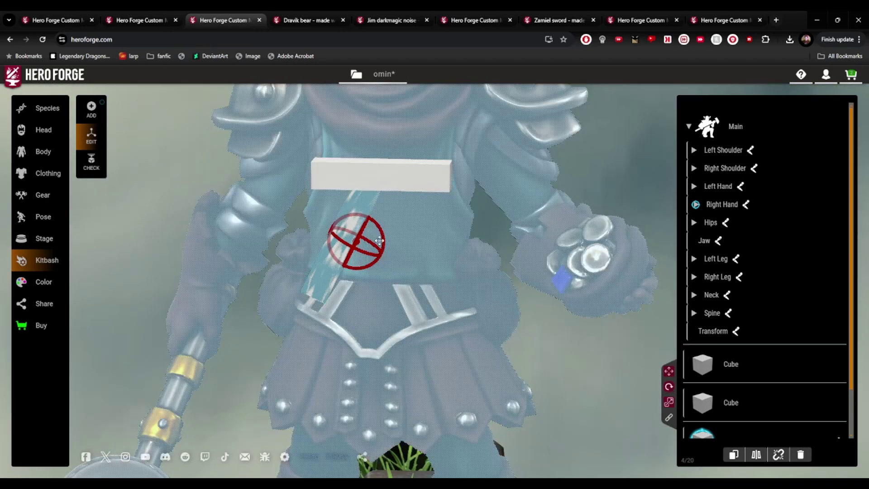
drag(382, 236, 333, 221)
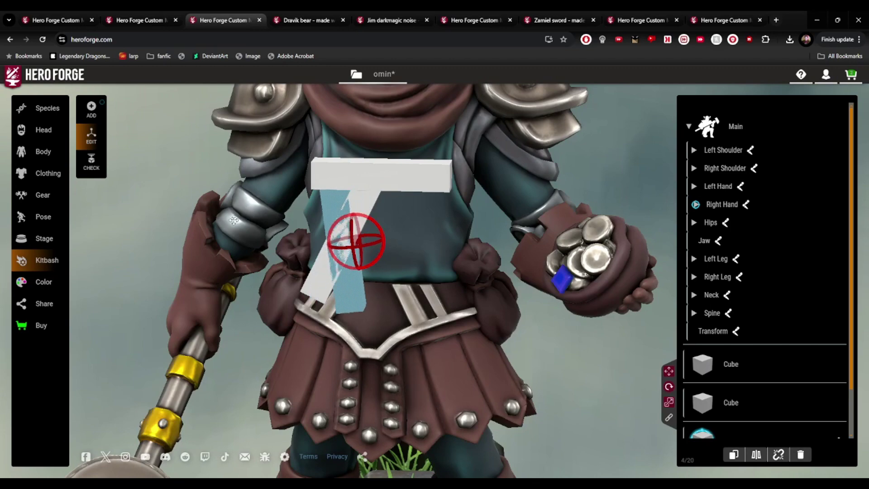
scroll(459, 310, up, 5)
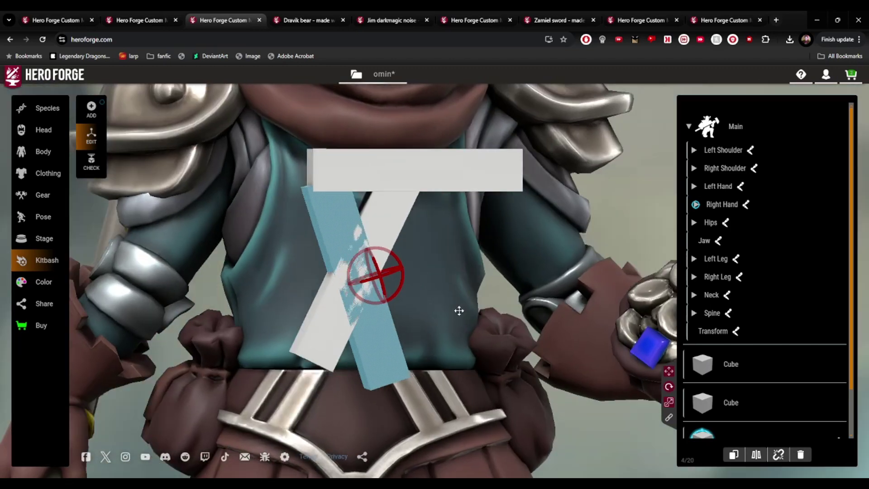
Rotate the copied slanted bar further so it leans more strongly down toward the coin-pouch hand
mouse_move(459, 311)
mouse_down()
mouse_move(411, 306)
mouse_move(448, 304)
mouse_up()
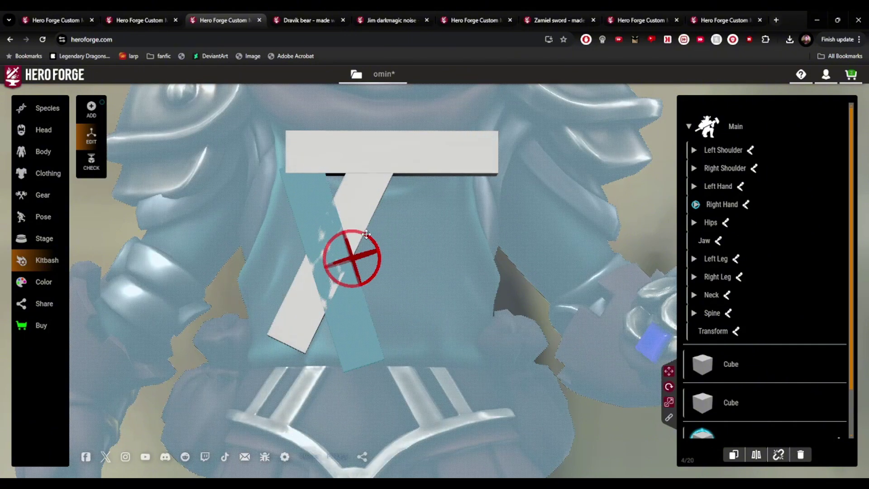
drag(367, 233, 354, 230)
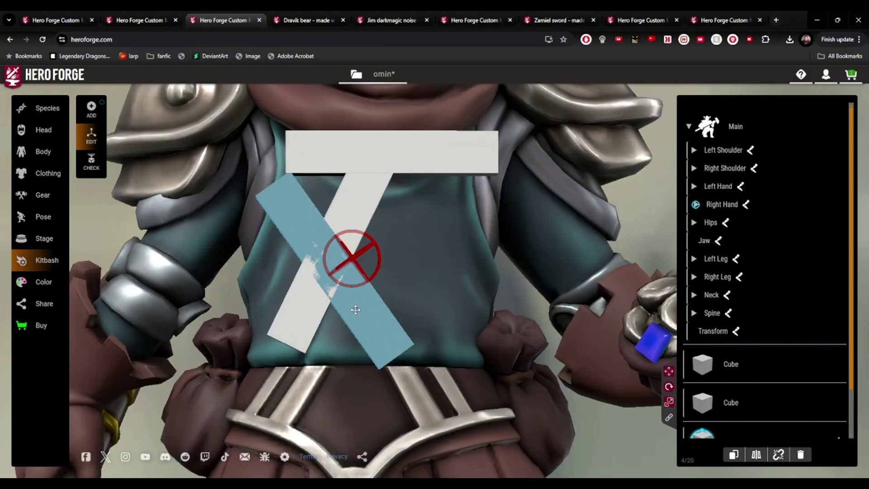
drag(354, 308, 349, 311)
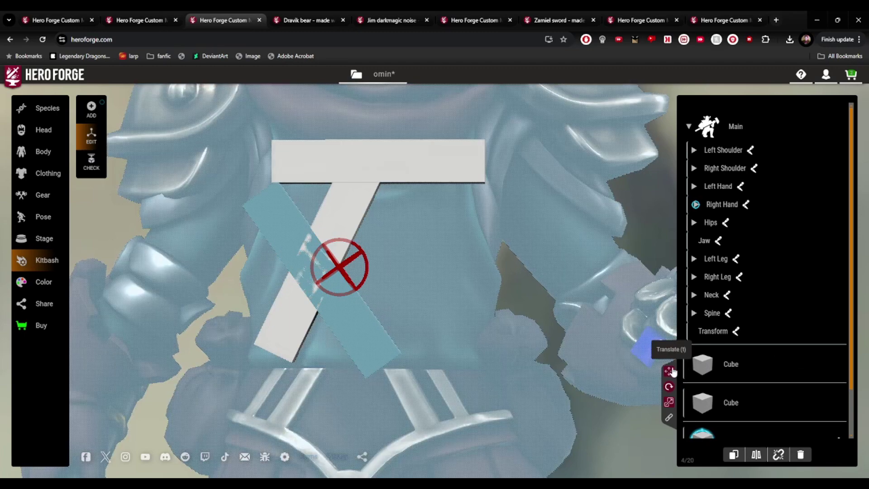
Move the copied slanted bar forward, away from the chest, to bring it closer to the depth of the other bars
click(669, 371)
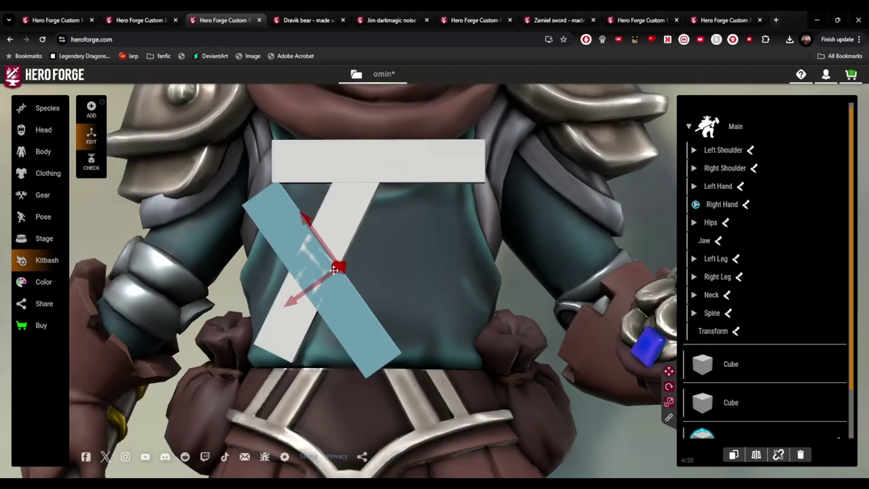
scroll(439, 305, up, 3)
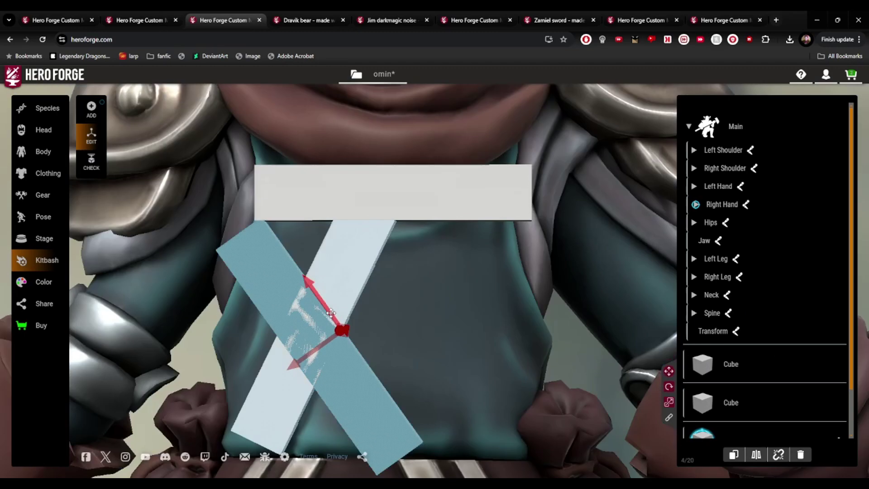
drag(331, 312, 558, 317)
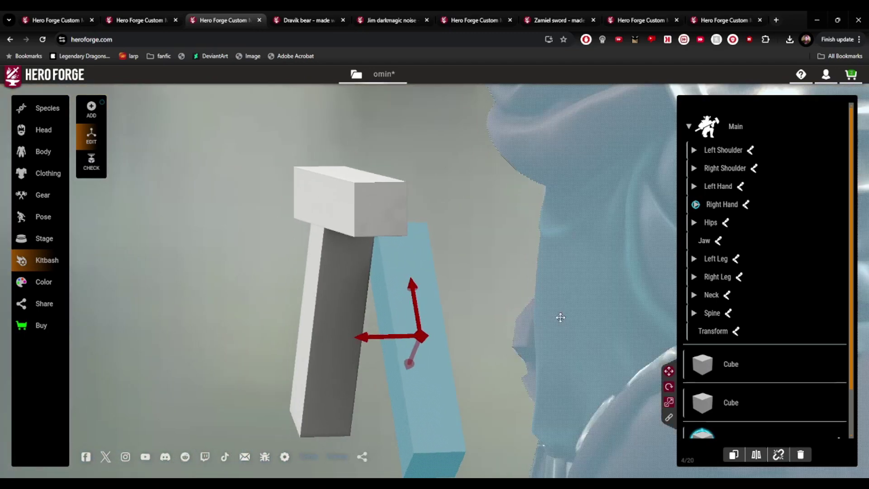
drag(409, 335, 376, 313)
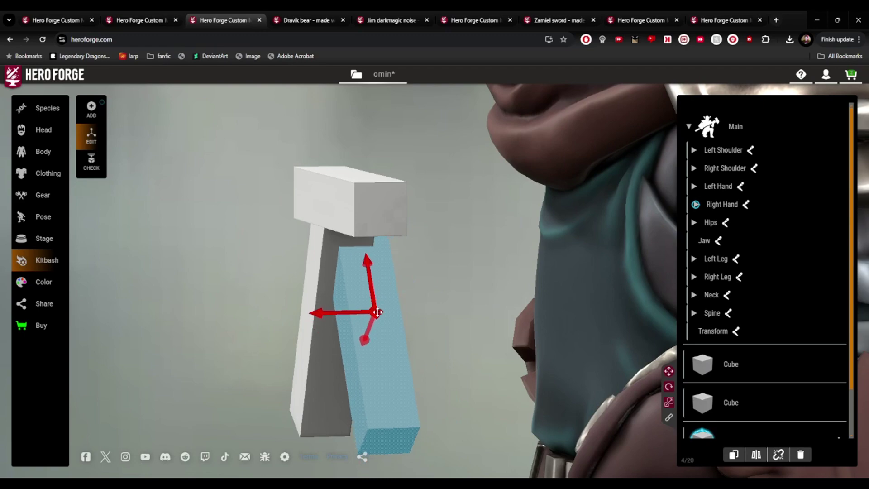
Shift the copied bar toward the coin-pouch side so its top meets the other slanted bar beneath the horizontal one
drag(271, 322, 470, 311)
right_drag(470, 311, 72, 351)
right_drag(506, 322, 334, 332)
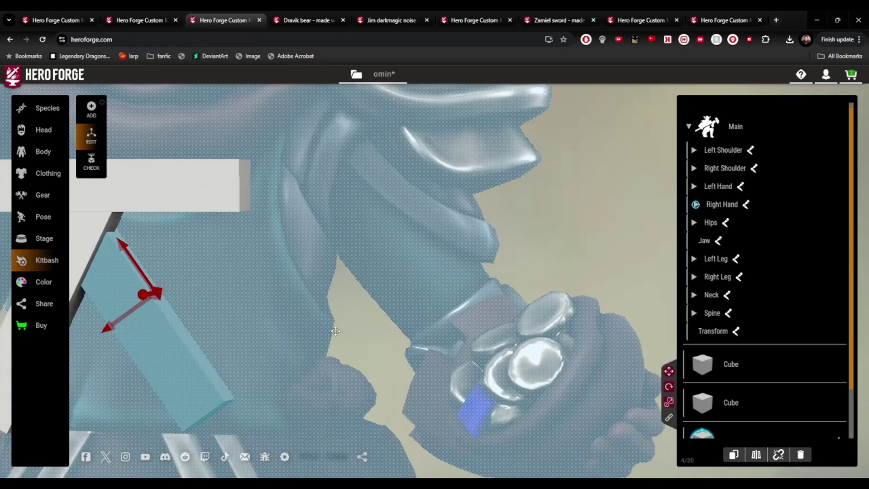
drag(334, 331, 417, 323)
drag(272, 210, 326, 205)
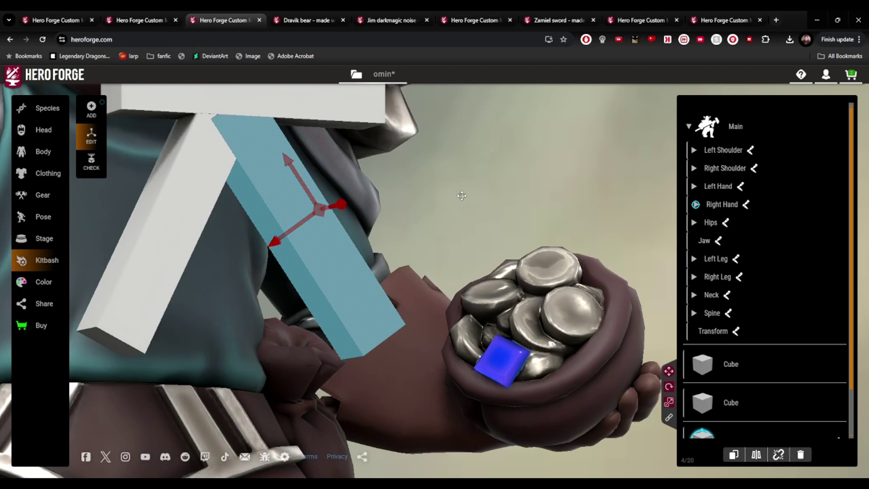
scroll(460, 195, down, 3)
drag(460, 195, 457, 215)
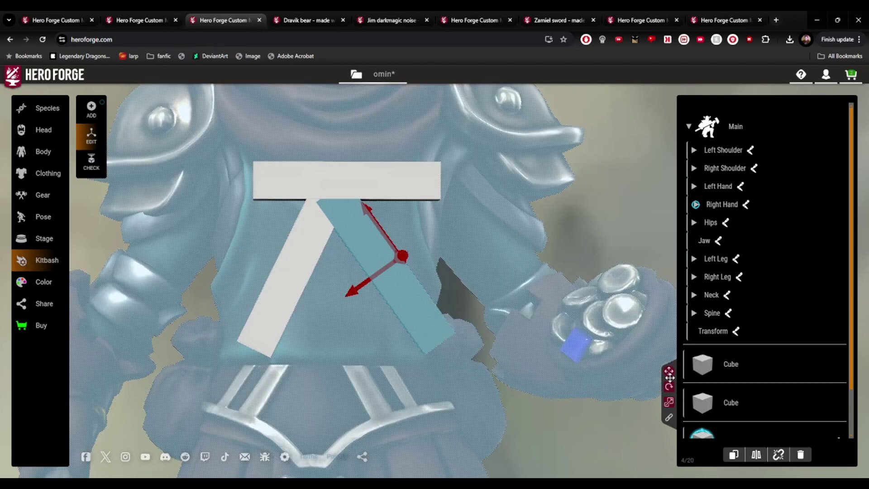
Rotate the coin-side slanted bar steeper so it mirrors the angle of the hammer-side bar
click(668, 386)
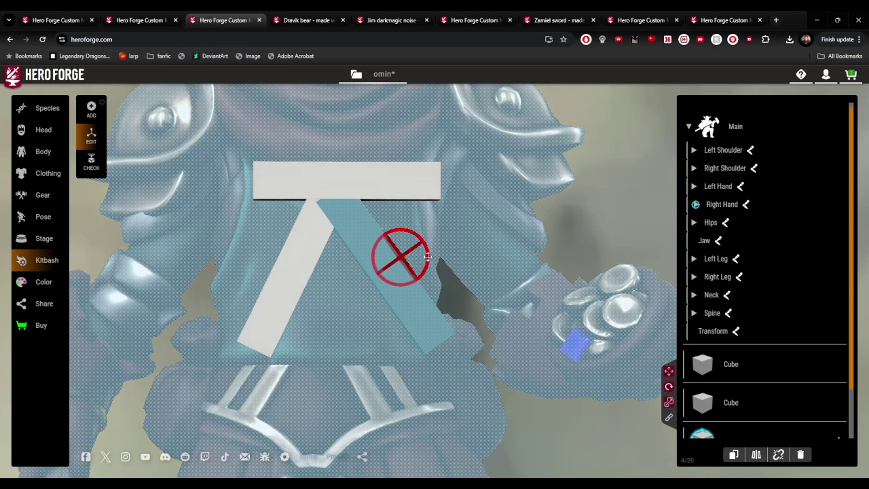
drag(425, 252, 330, 236)
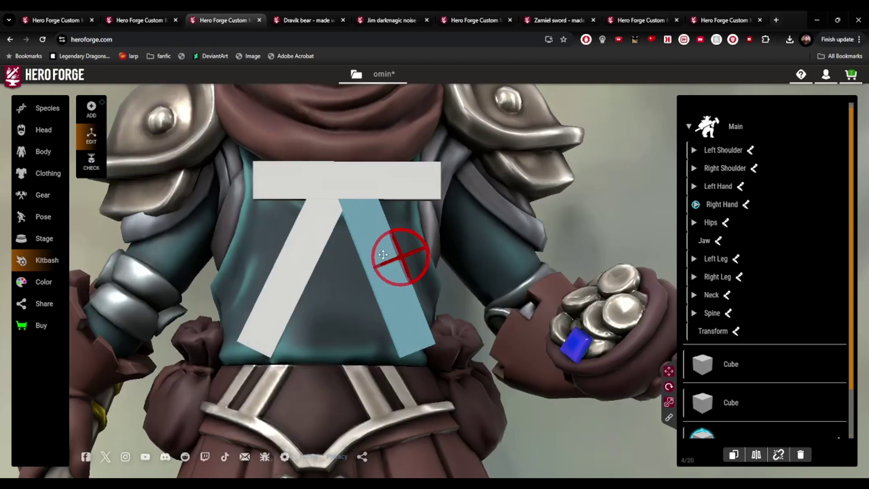
scroll(521, 190, down, 2)
scroll(521, 203, up, 3)
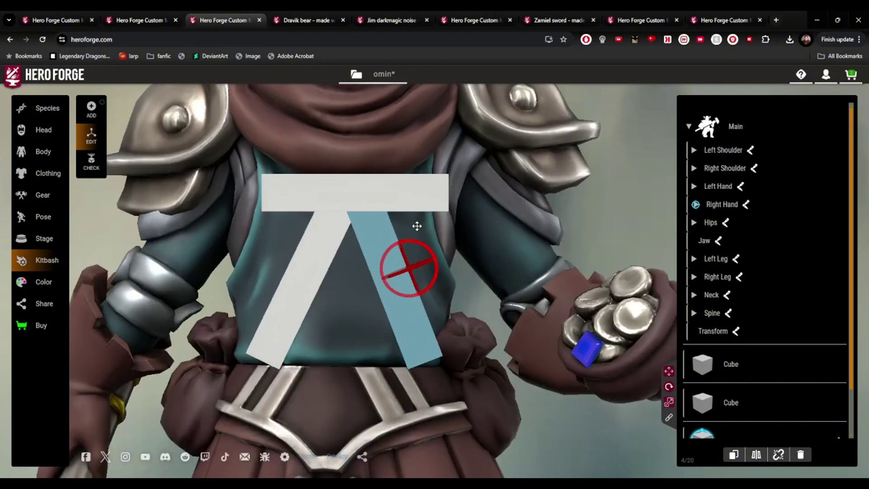
drag(416, 225, 374, 220)
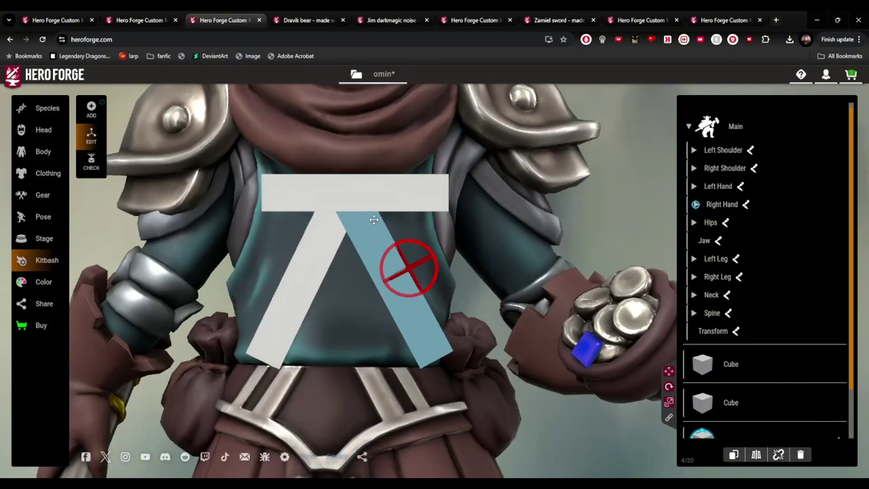
drag(431, 250, 433, 254)
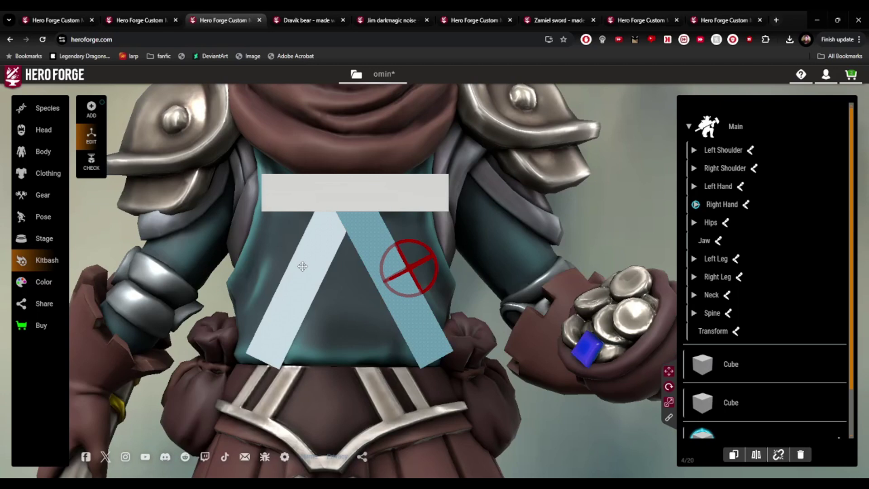
Check the Y and Z rotation values of the hammer-side slanted bar in its transform settings
click(760, 403)
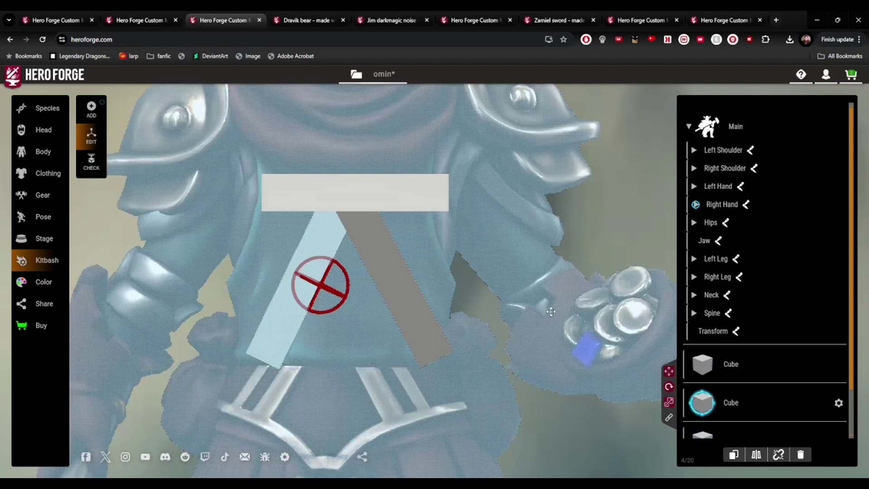
scroll(786, 329, down, 1)
click(837, 350)
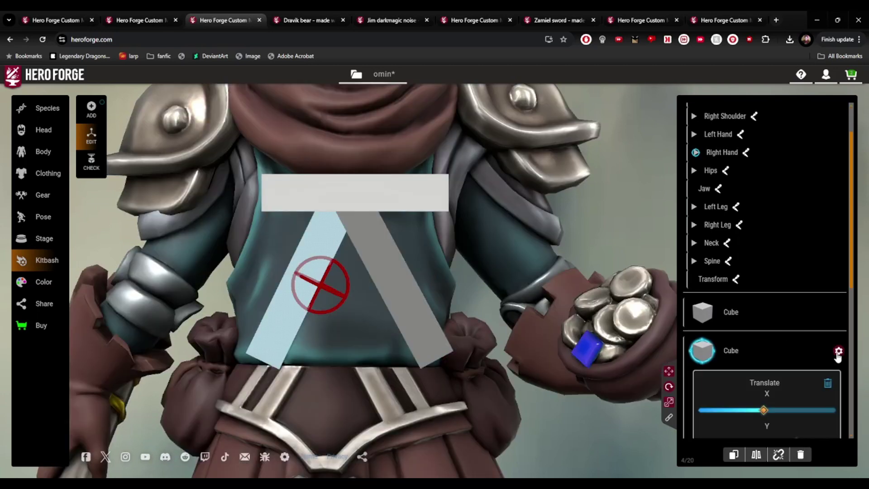
scroll(789, 322, down, 5)
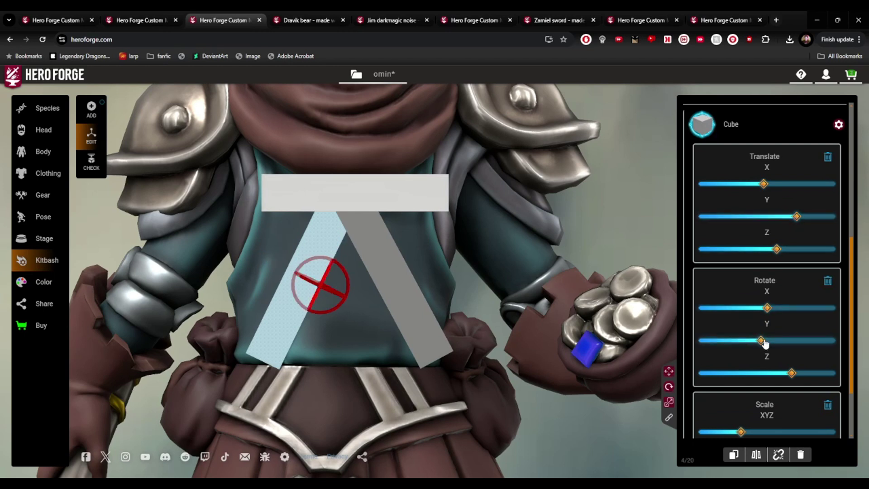
mouse_move(761, 344)
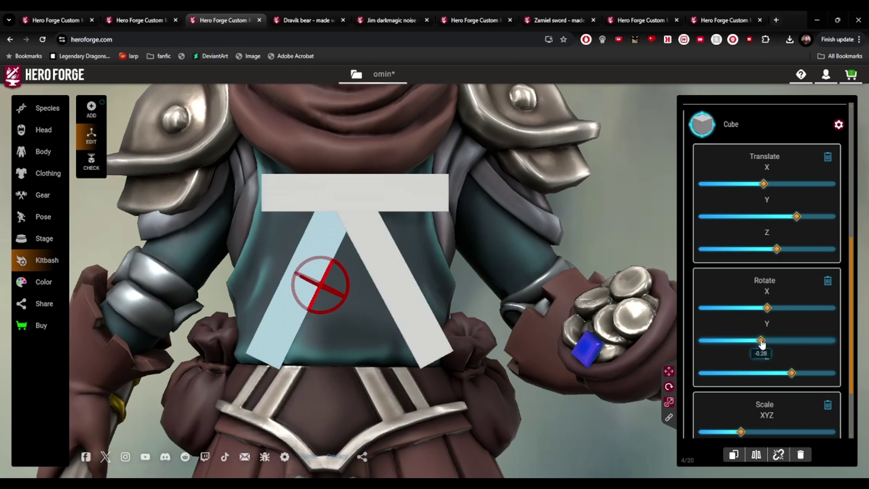
mouse_move(791, 377)
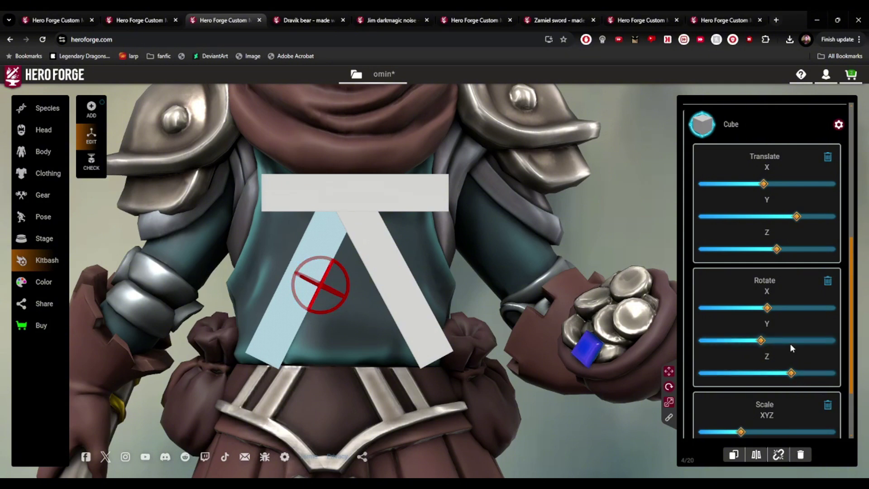
scroll(789, 342, down, 1)
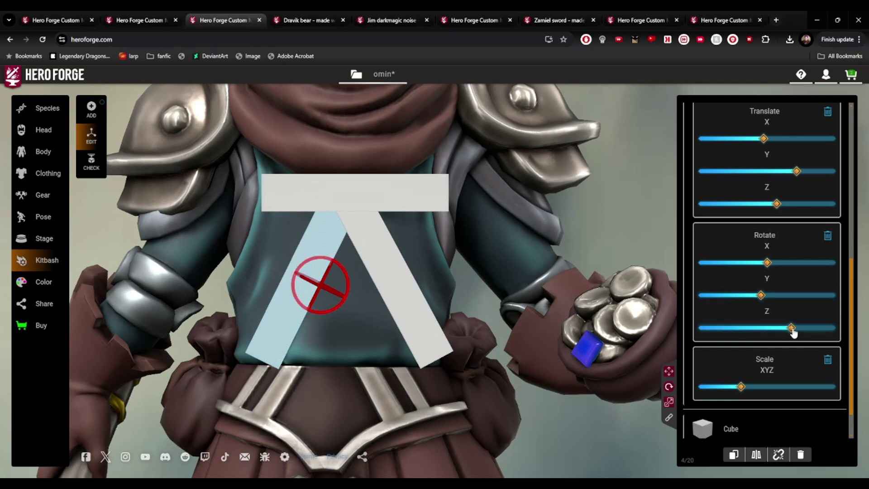
drag(792, 332, 793, 332)
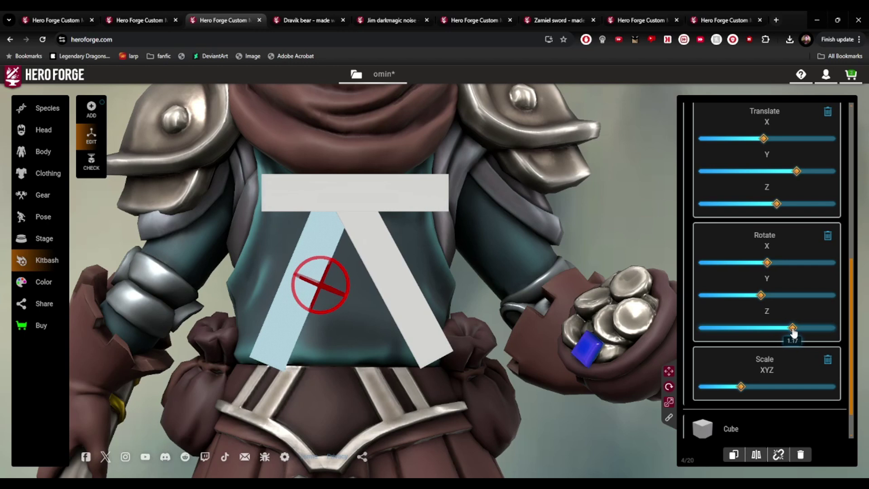
drag(793, 332, 792, 334)
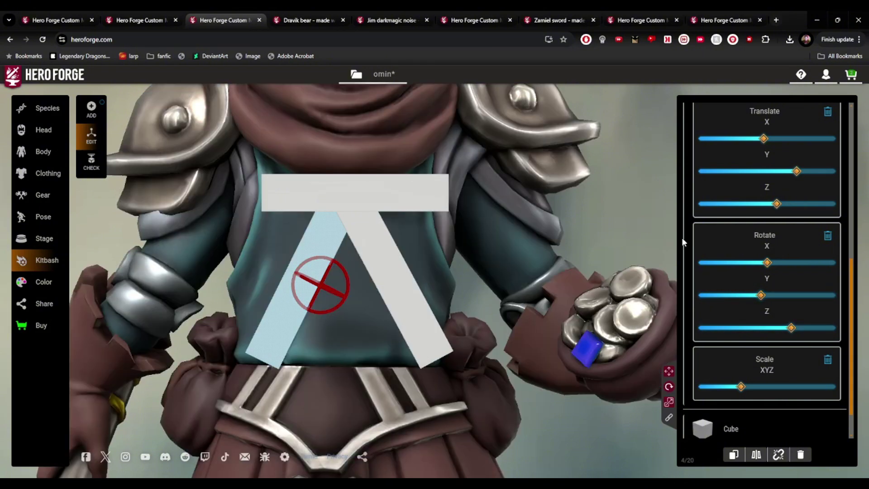
Fine-tune the coin-side slanted bar's Z rotation to about 2.08 in its transform settings, then deselect it
scroll(796, 338, down, 1)
click(800, 388)
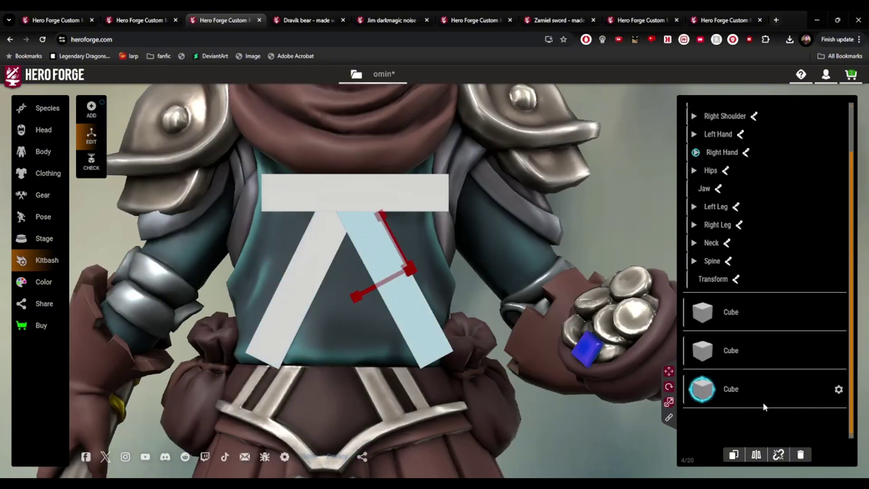
click(838, 389)
drag(760, 293, 761, 297)
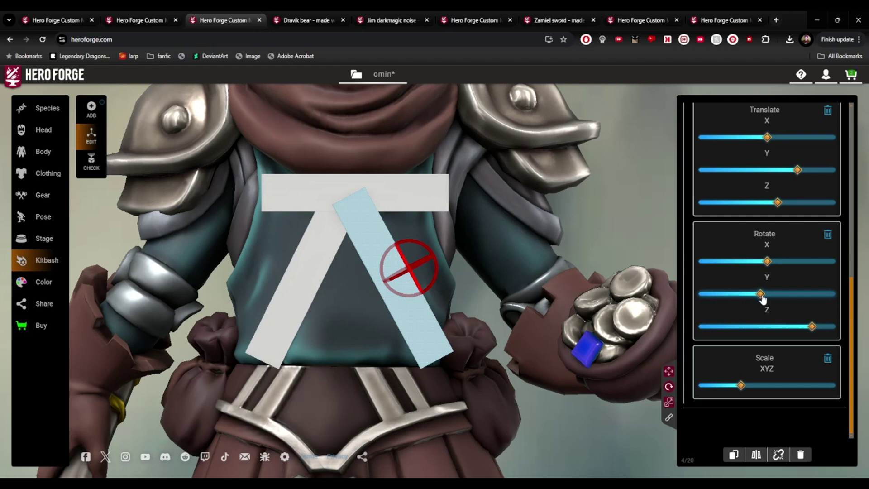
drag(761, 294, 760, 295)
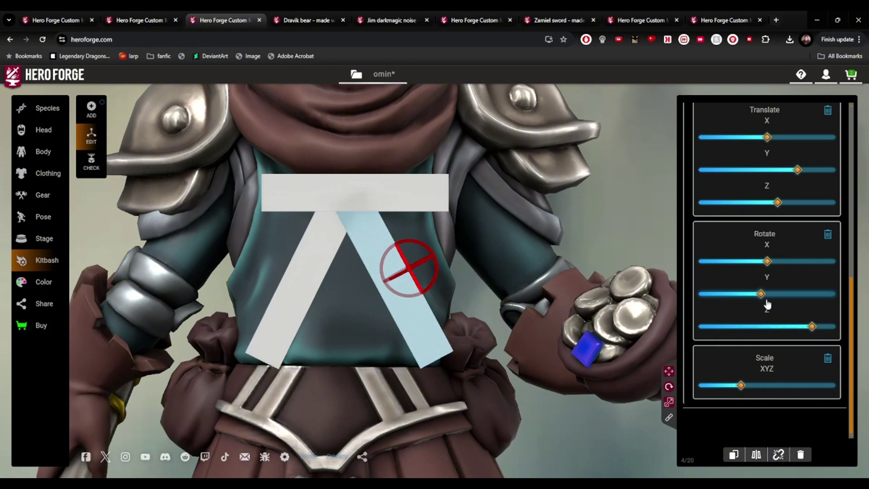
drag(812, 329, 811, 329)
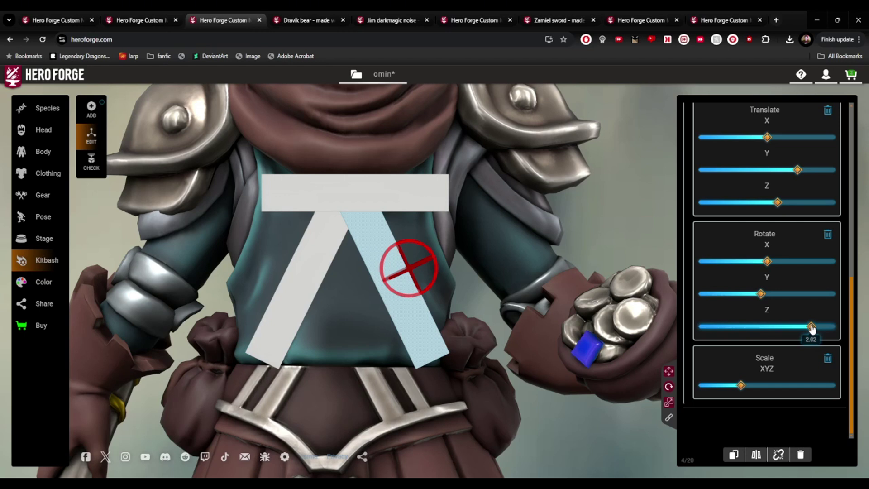
drag(811, 328, 813, 329)
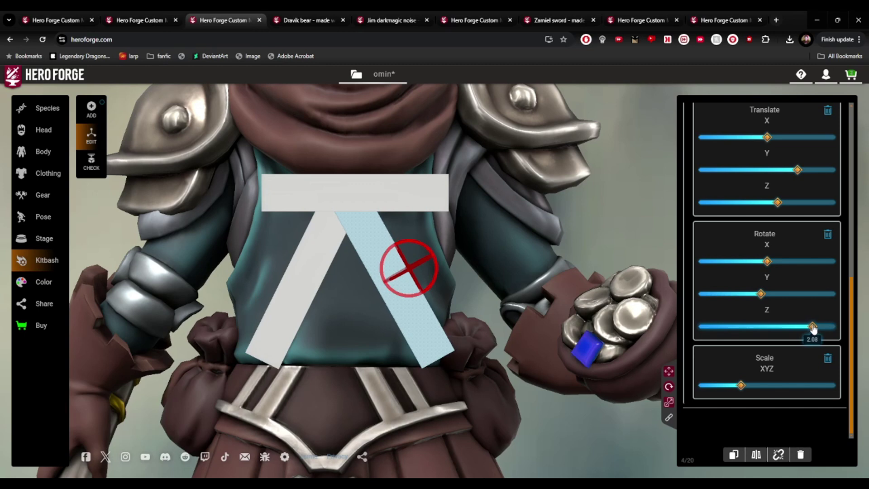
drag(813, 329, 813, 329)
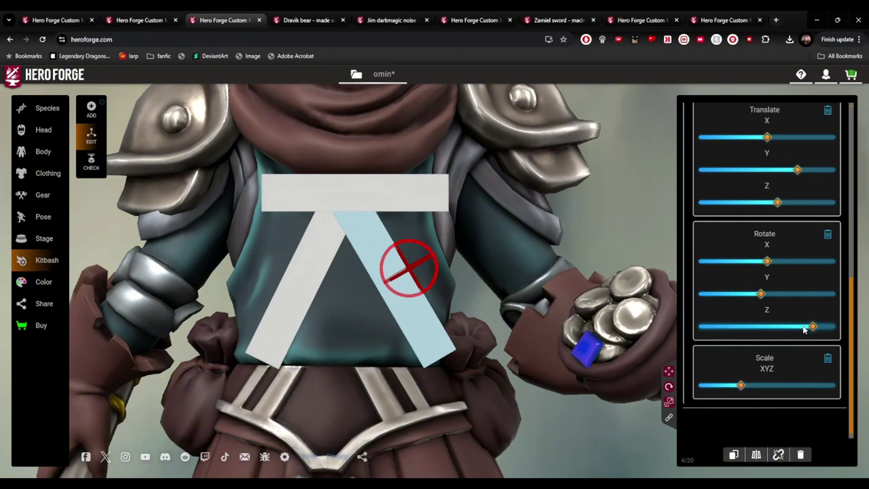
click(552, 409)
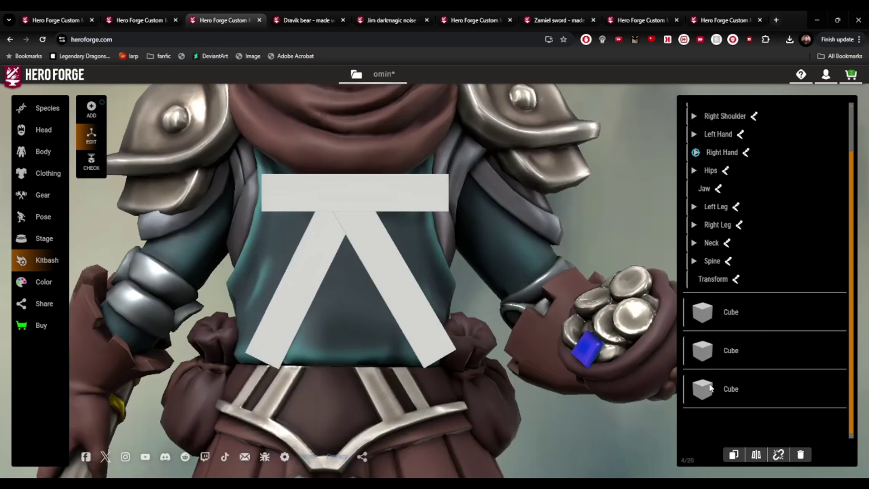
Rotate the coin-side slanted bar freehand to stand slightly steeper, and check the shape against the whole torso
click(775, 385)
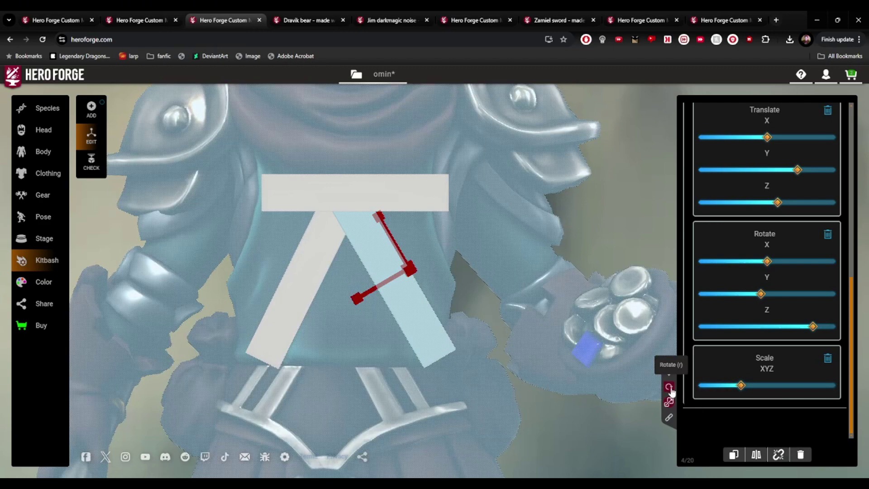
click(668, 385)
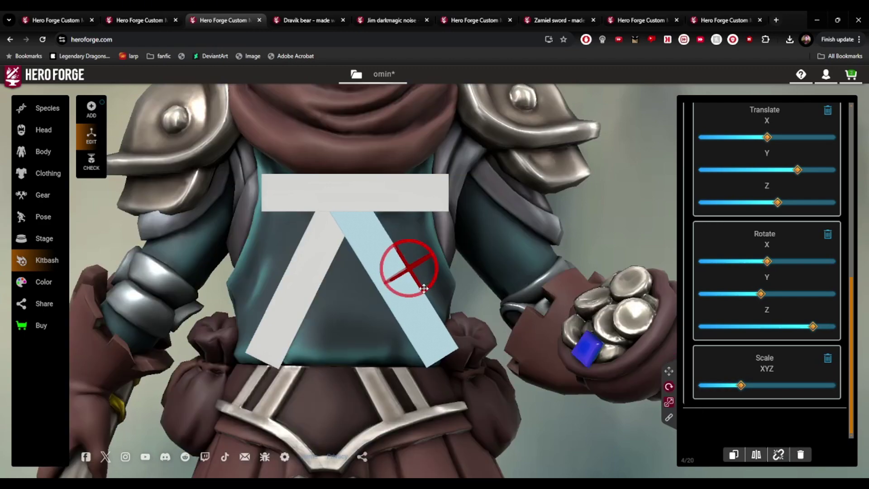
drag(424, 289, 473, 290)
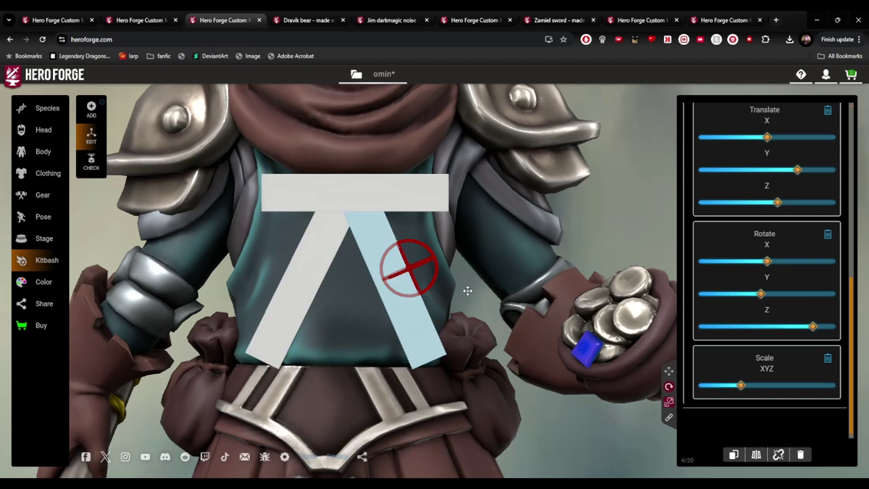
scroll(473, 292, down, 4)
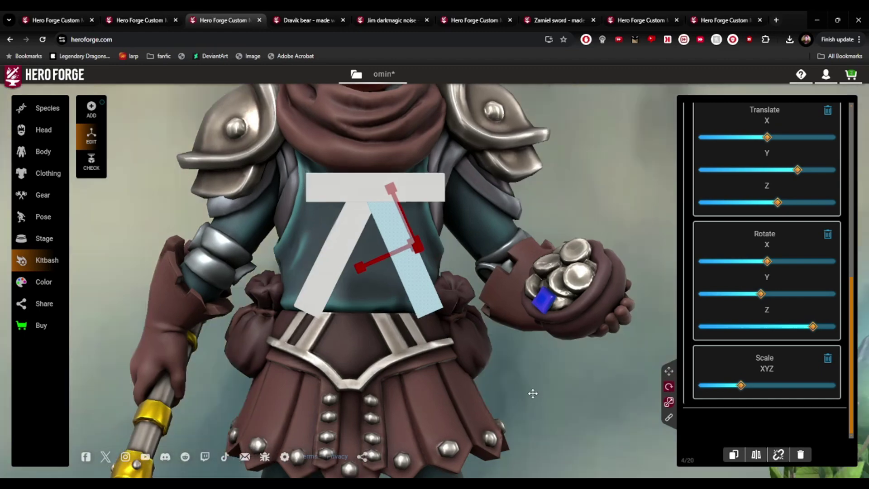
mouse_move(533, 394)
mouse_down()
mouse_move(764, 401)
mouse_move(470, 388)
mouse_move(517, 395)
mouse_move(528, 388)
mouse_up()
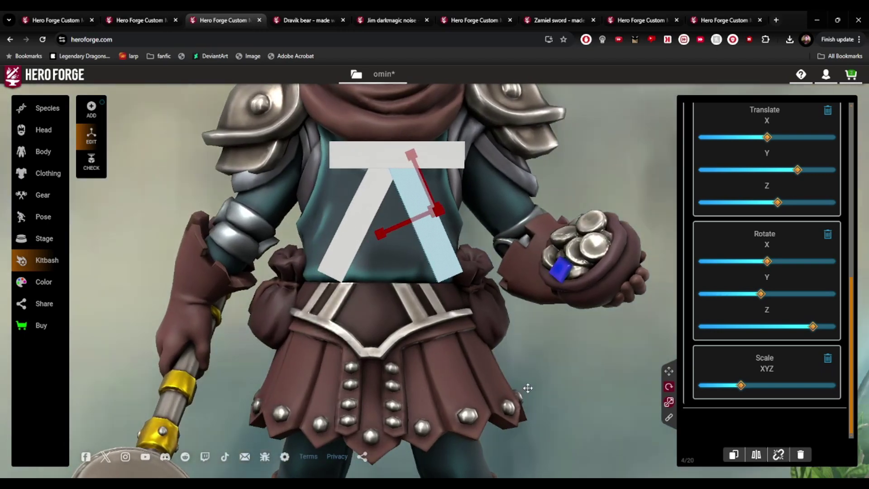
Duplicate the top horizontal bar and move the copy straight down in front of the skirt, below the belt
click(547, 365)
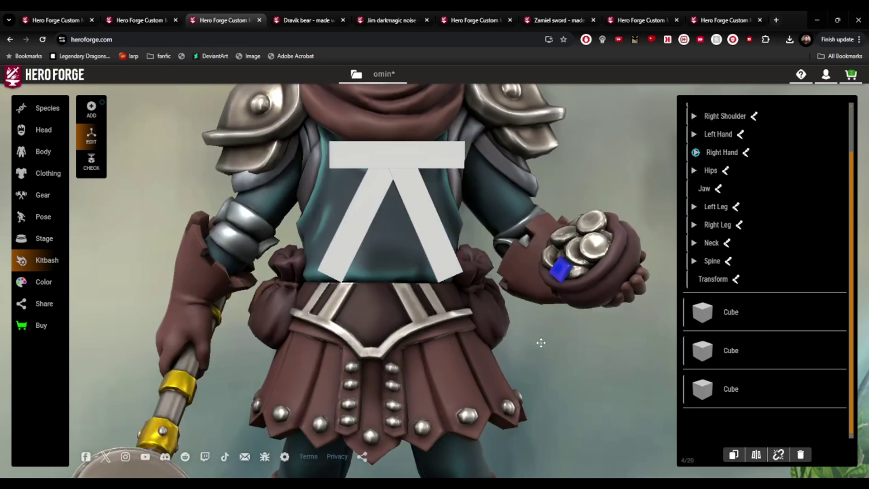
mouse_move(563, 362)
mouse_down()
mouse_move(770, 376)
mouse_move(770, 367)
mouse_move(563, 351)
mouse_up()
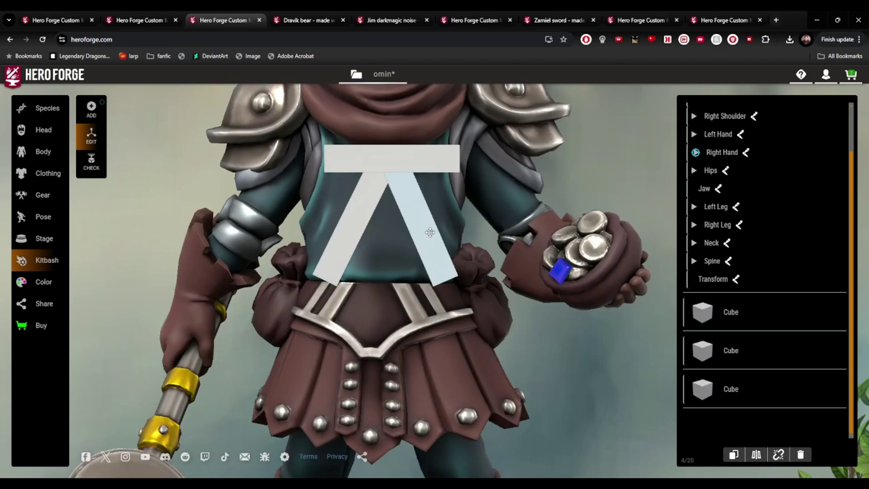
click(429, 232)
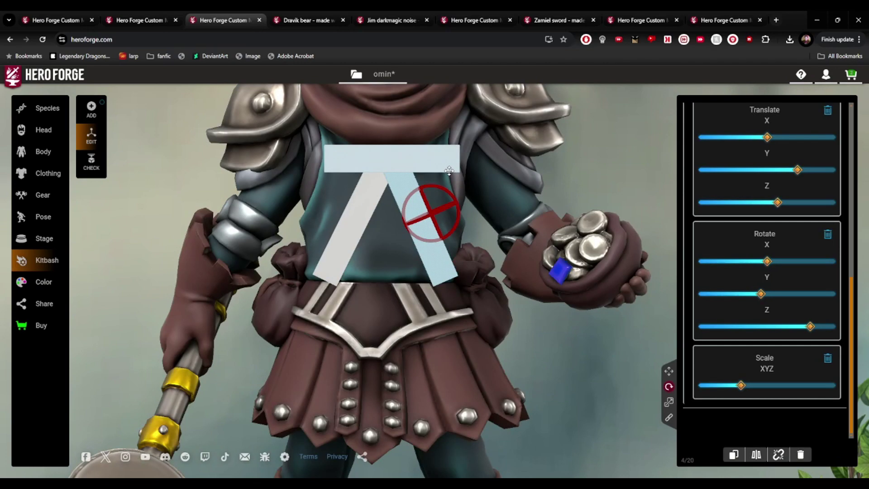
click(428, 168)
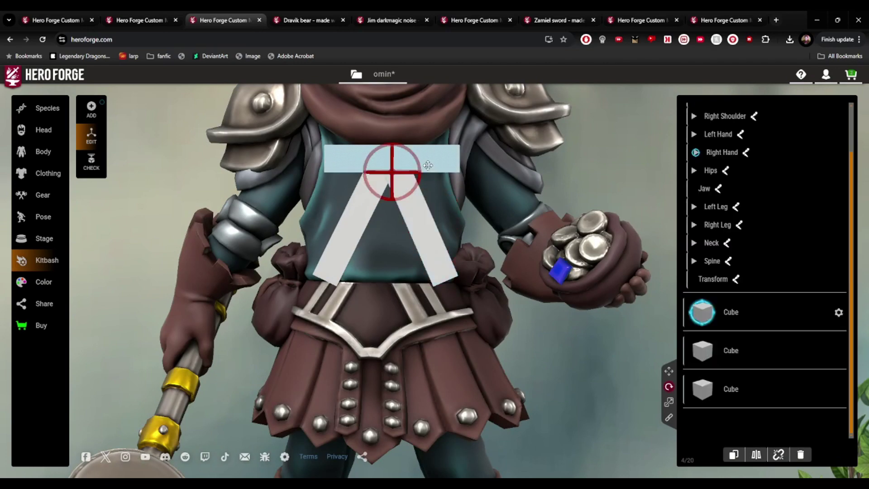
click(734, 454)
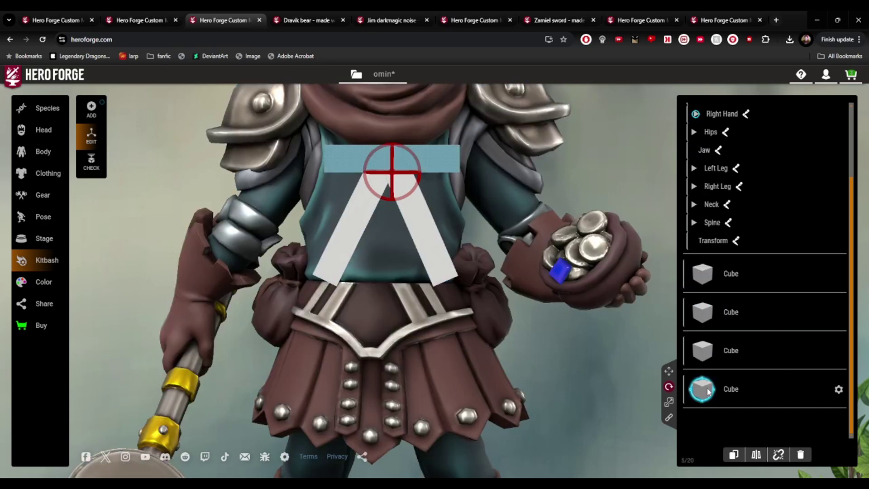
scroll(582, 321, down, 3)
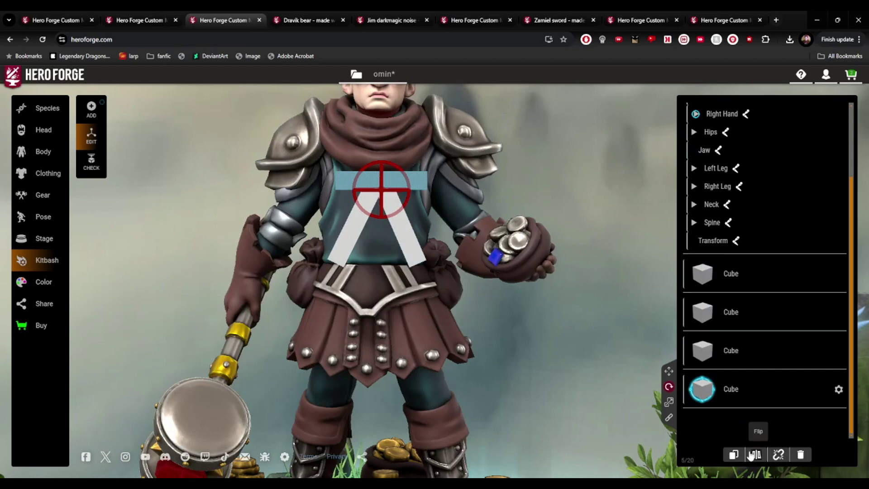
click(752, 454)
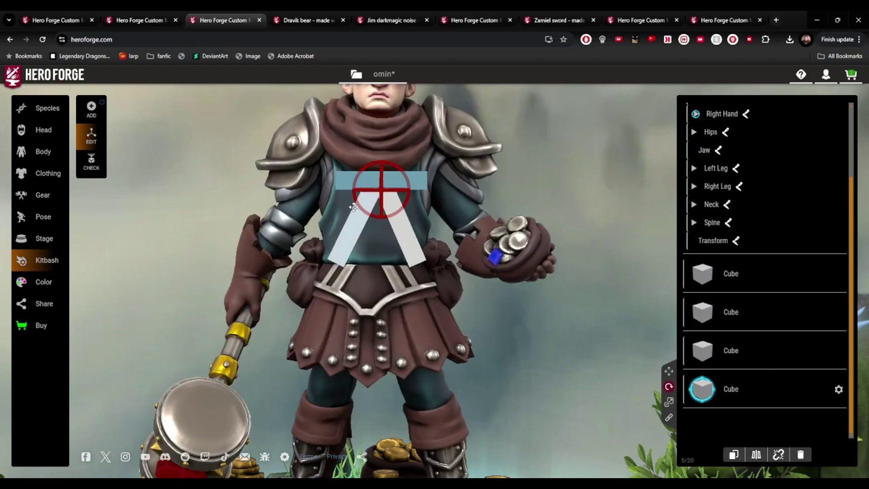
click(668, 372)
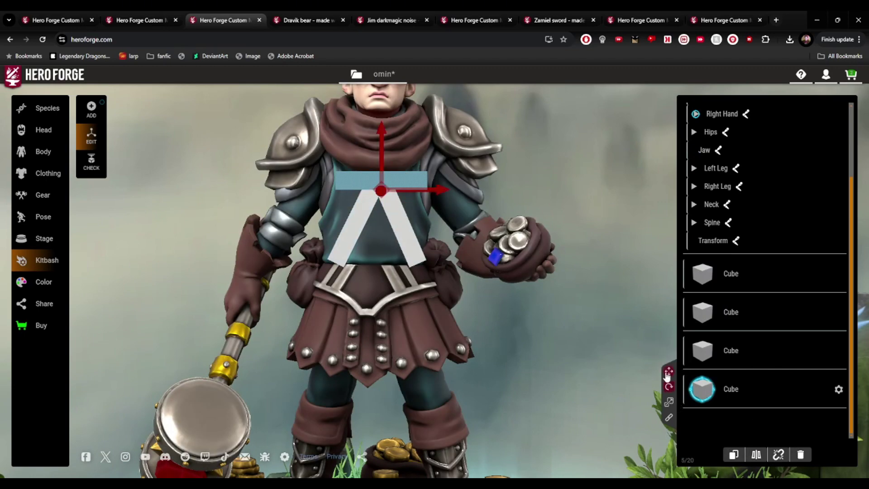
drag(381, 163, 384, 295)
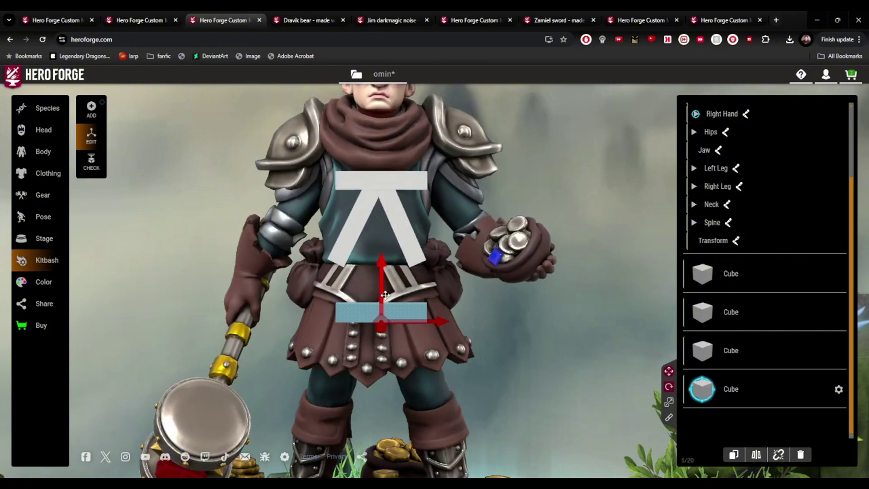
Scale both slanted bars down along their length to roughly two-thirds, keeping their width
drag(453, 271, 626, 265)
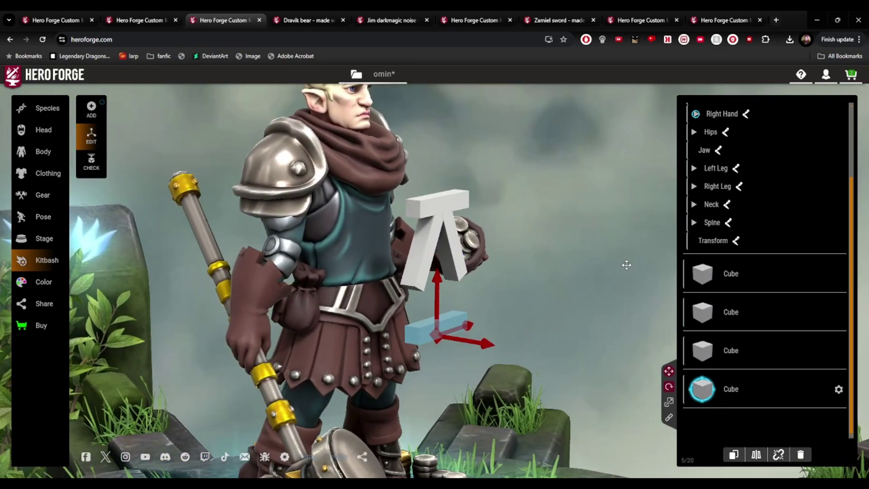
click(425, 251)
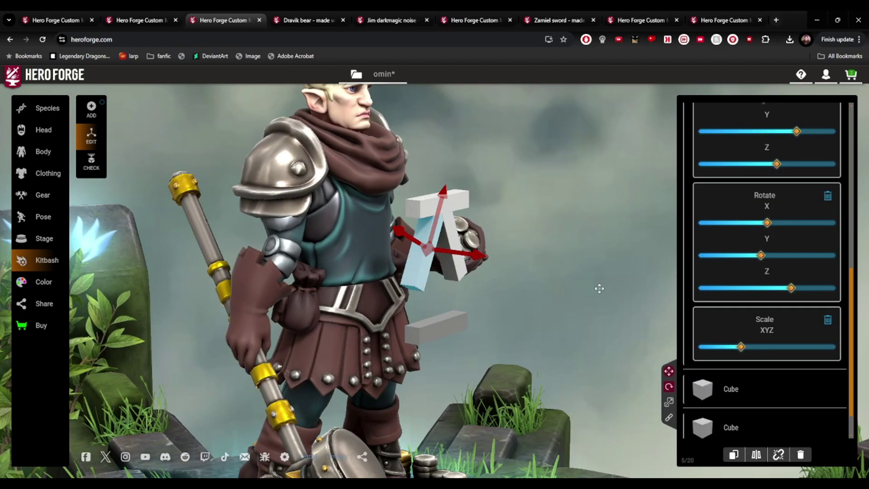
drag(538, 294, 418, 286)
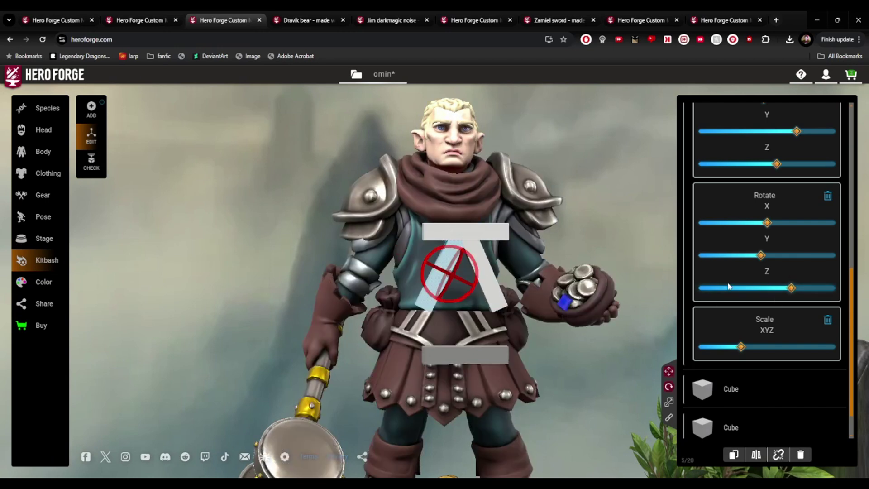
scroll(765, 299, up, 3)
scroll(748, 297, up, 1)
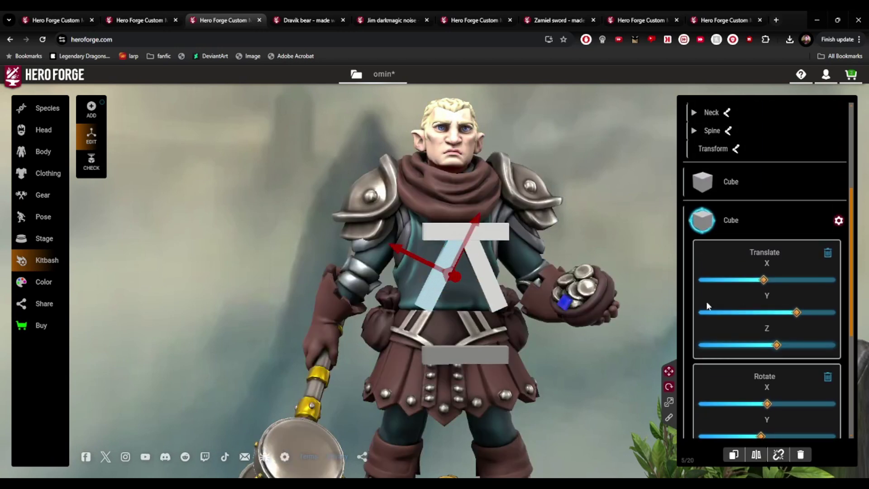
click(673, 405)
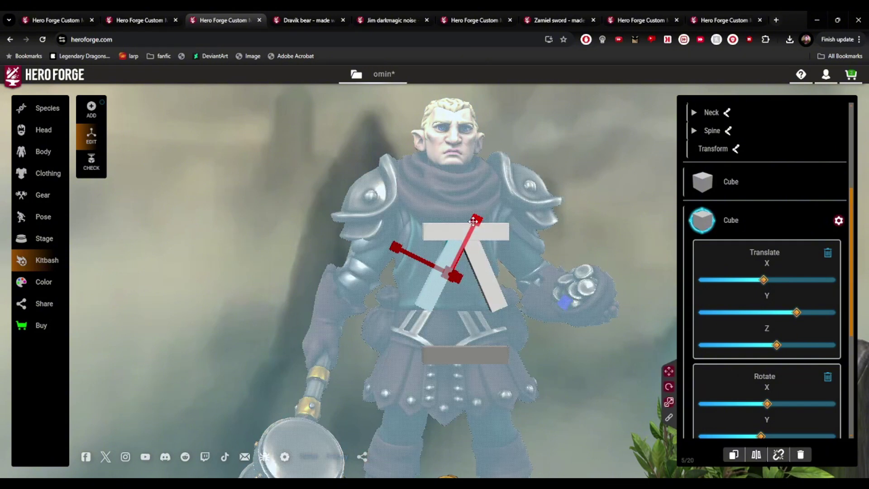
drag(474, 221, 461, 236)
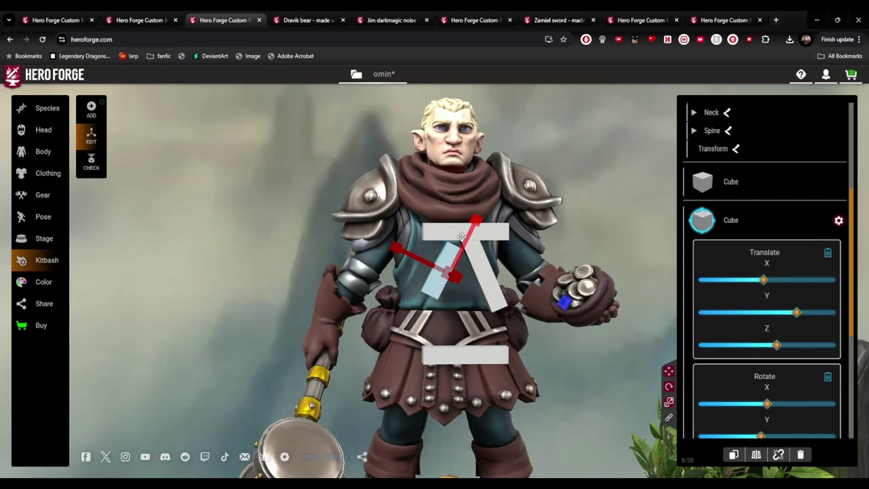
click(486, 270)
drag(466, 212, 474, 233)
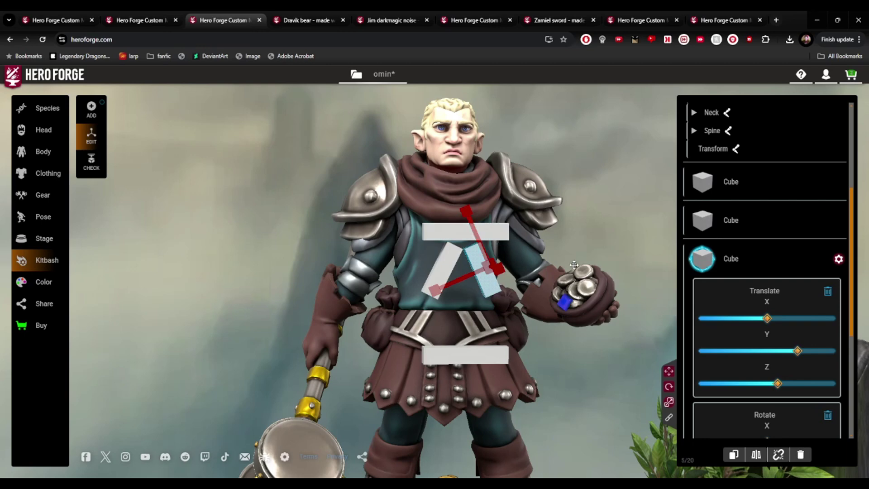
Move both shortened slanted bars up along their own length until their upper ends meet the top horizontal bar
scroll(502, 291, up, 3)
scroll(501, 295, up, 4)
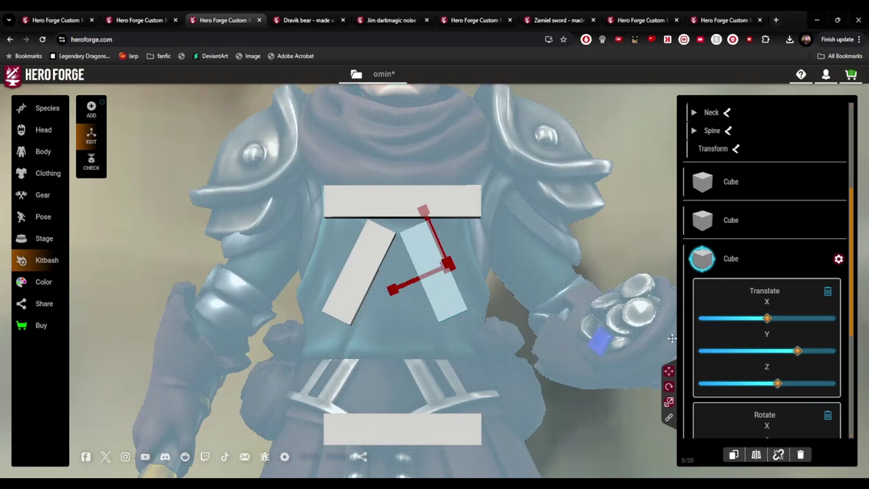
click(668, 371)
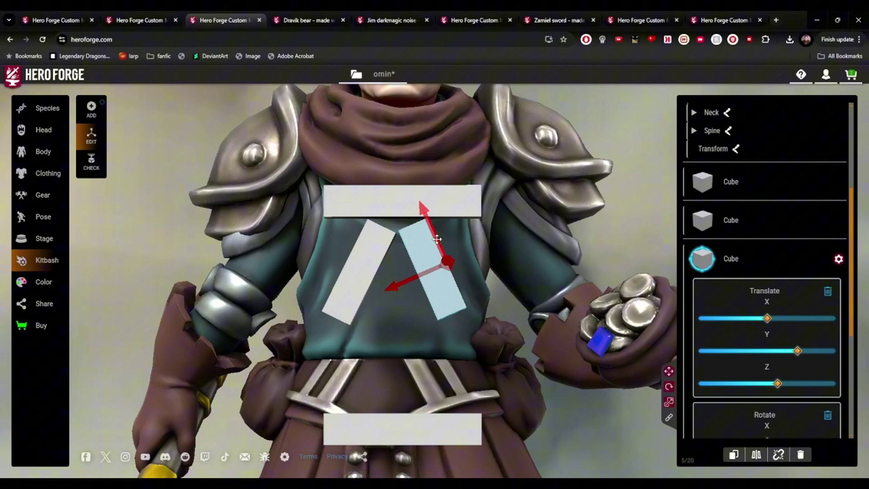
drag(436, 242, 429, 220)
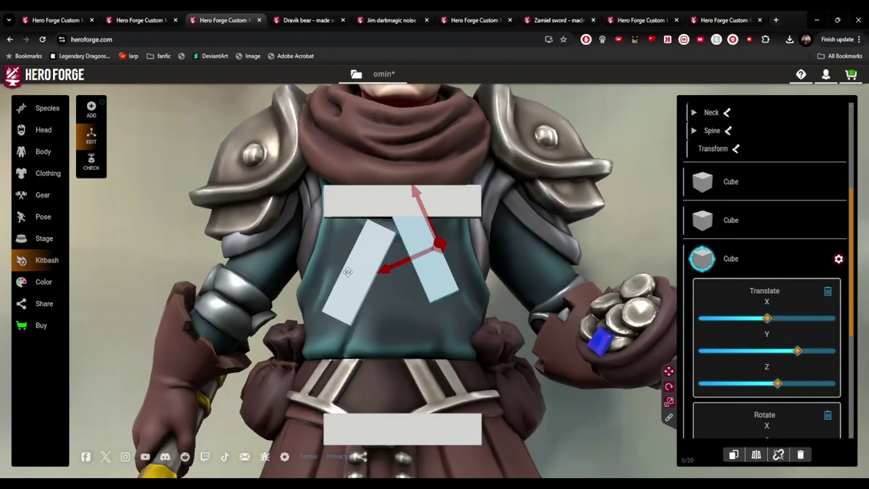
click(369, 266)
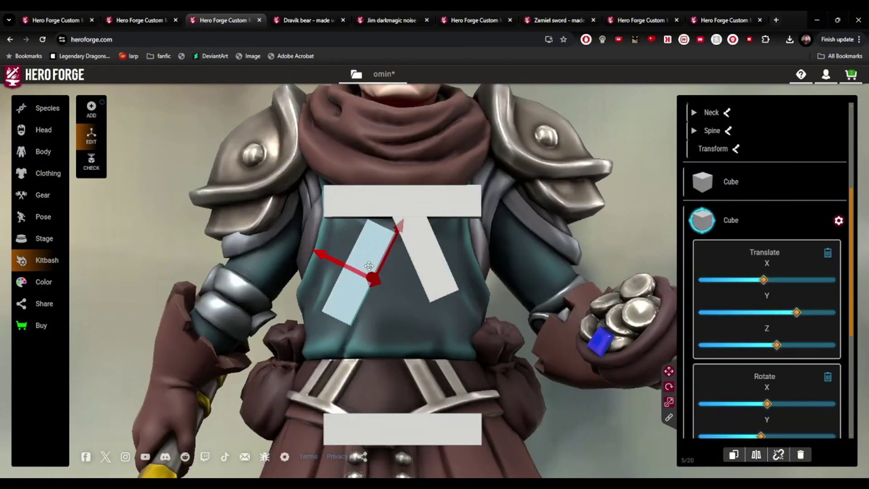
drag(395, 232, 409, 208)
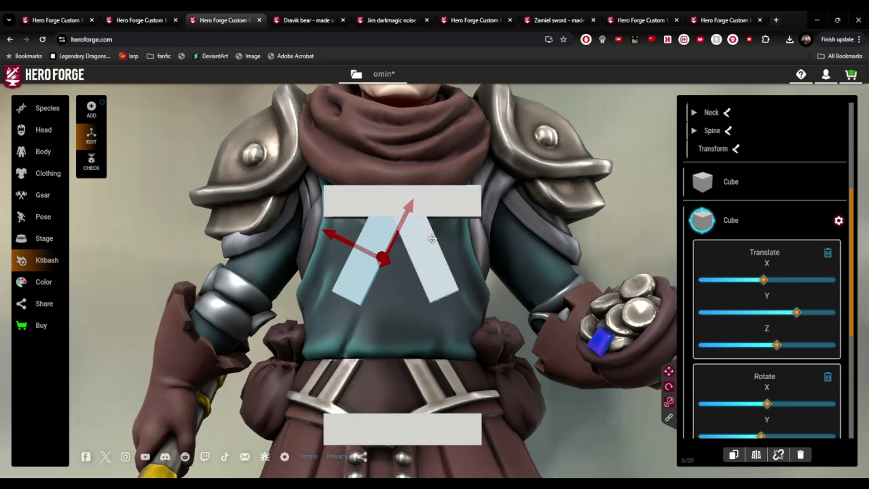
Nudge the hammer-side slanted bar slightly back toward the body, judging its depth from the side, and deselect it
scroll(462, 261, up, 2)
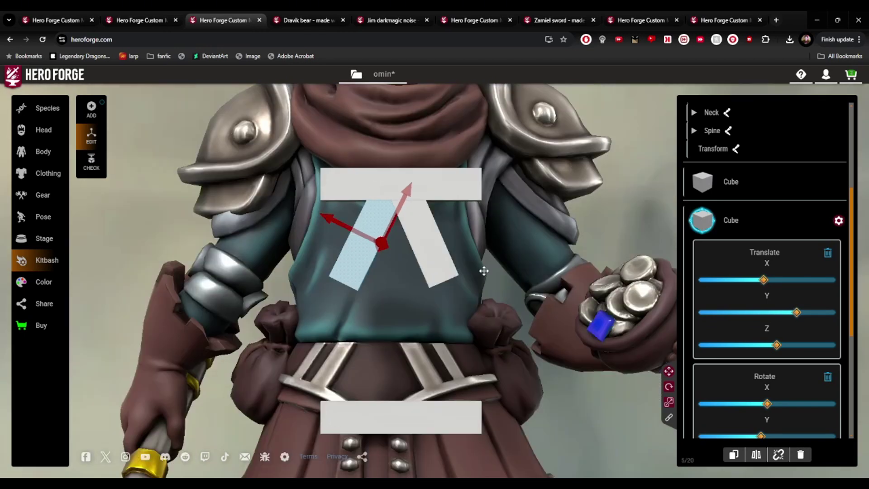
drag(484, 271, 615, 259)
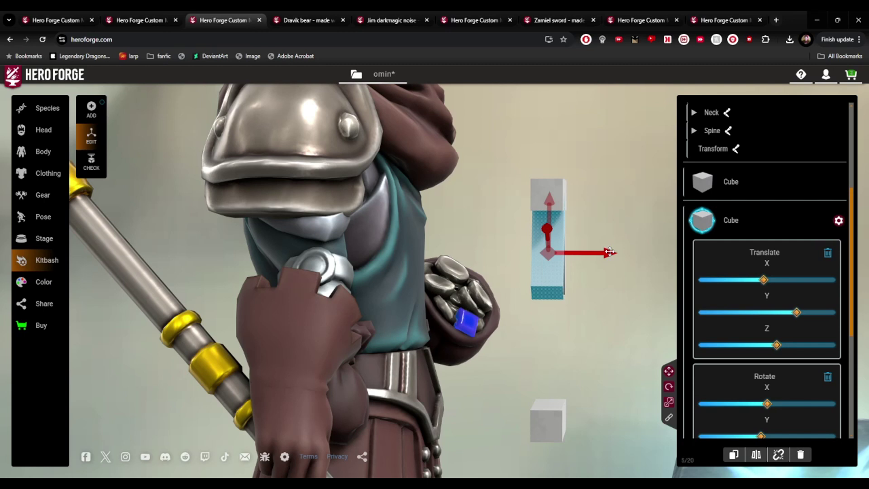
drag(610, 252, 608, 251)
drag(622, 294, 427, 317)
click(530, 335)
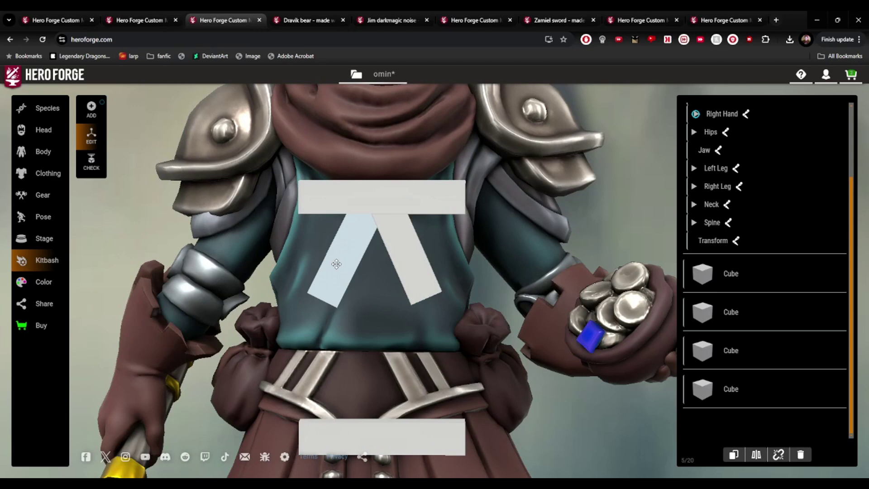
Nudge the hammer-side slanted bar slightly up to level with the coin-side one, then deselect it and check the shape
click(336, 264)
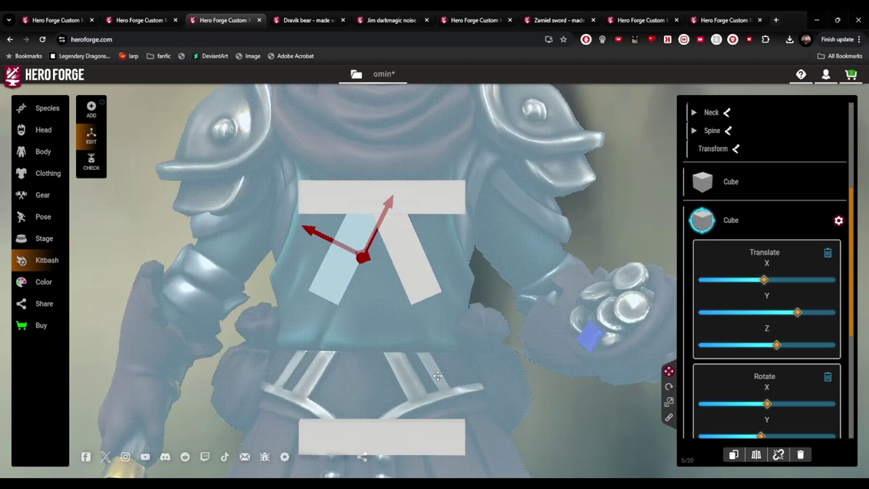
scroll(588, 366, down, 3)
click(579, 332)
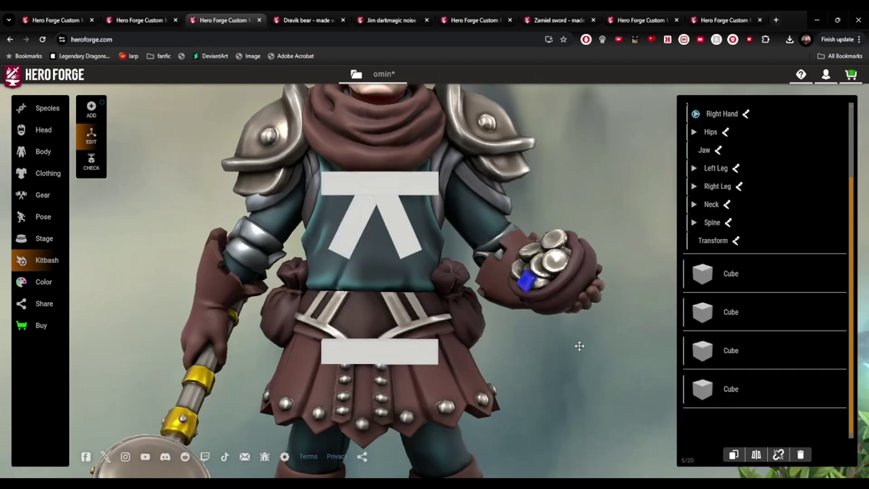
mouse_move(545, 349)
mouse_down()
mouse_move(692, 353)
mouse_move(586, 334)
mouse_move(551, 338)
mouse_move(531, 351)
mouse_move(561, 351)
mouse_move(550, 349)
mouse_up()
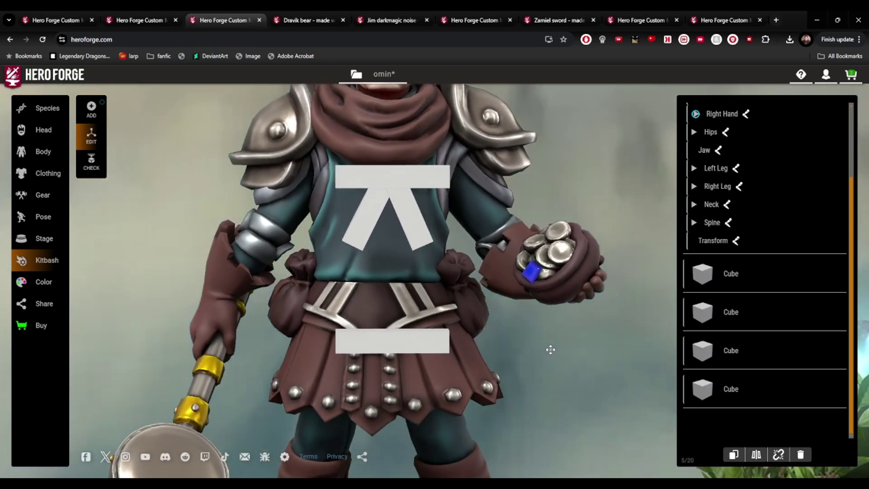
scroll(543, 347, up, 3)
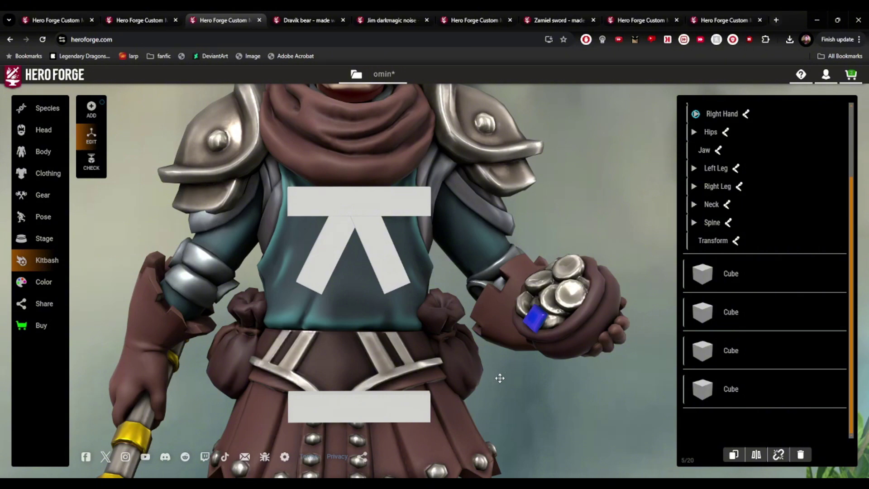
Duplicate the lower horizontal bar twice in place
click(805, 389)
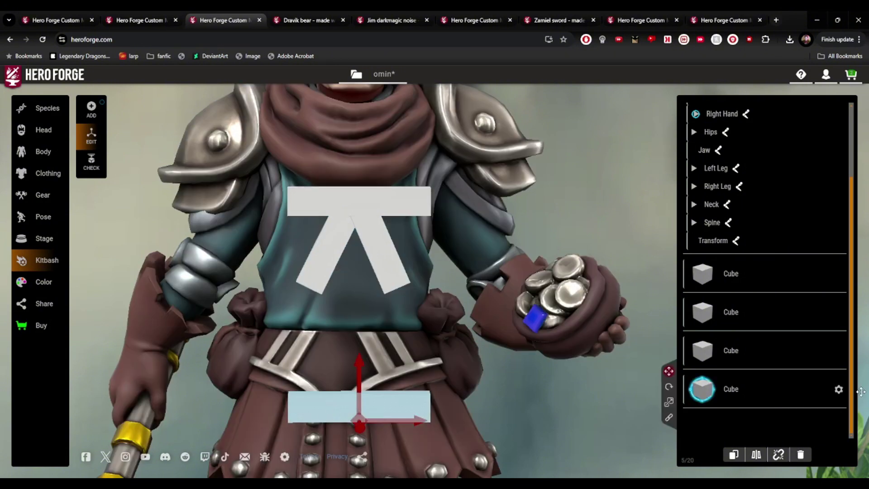
click(733, 455)
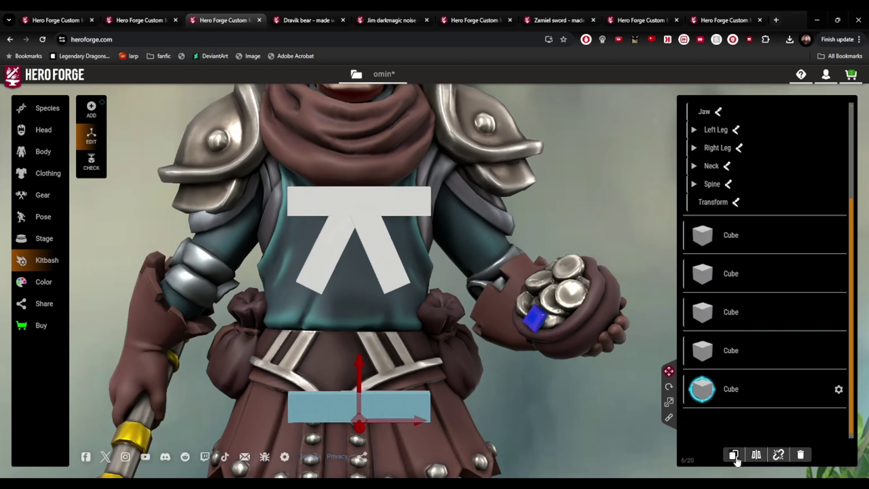
click(735, 456)
Move one copy of the lower bar up to belt height and sideways toward the hammer hand
click(716, 353)
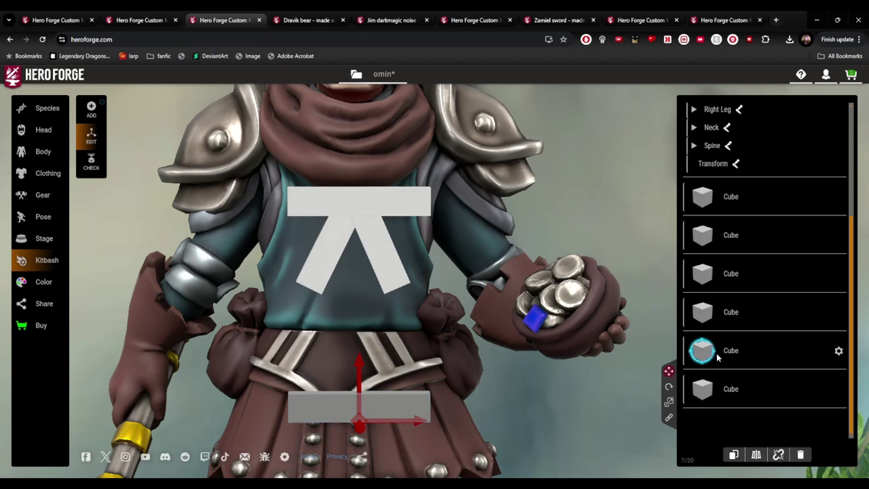
click(669, 404)
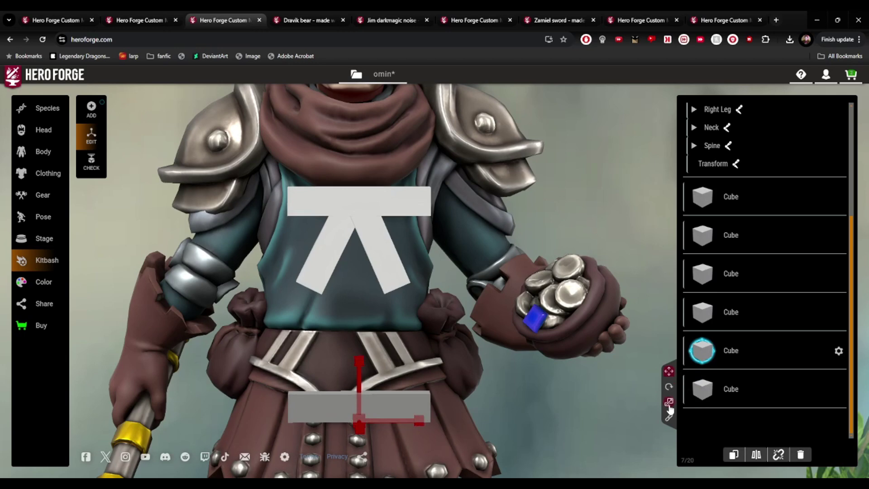
click(670, 373)
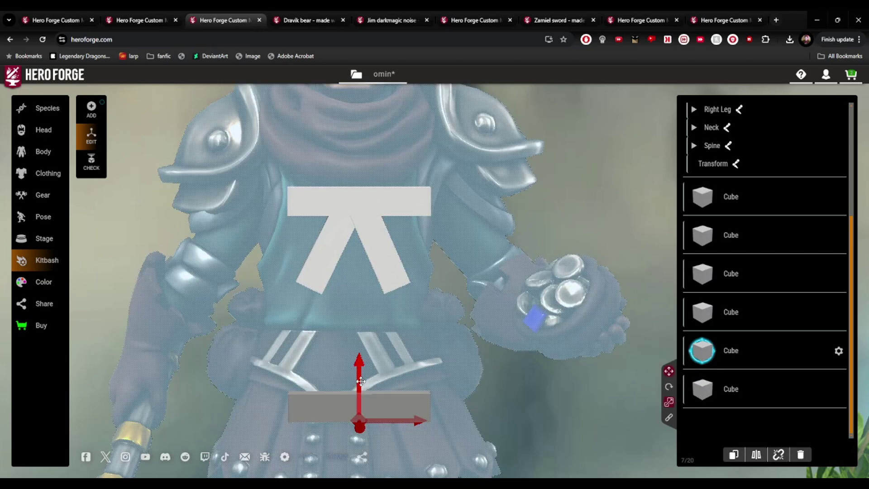
drag(360, 380, 360, 327)
drag(417, 369, 352, 368)
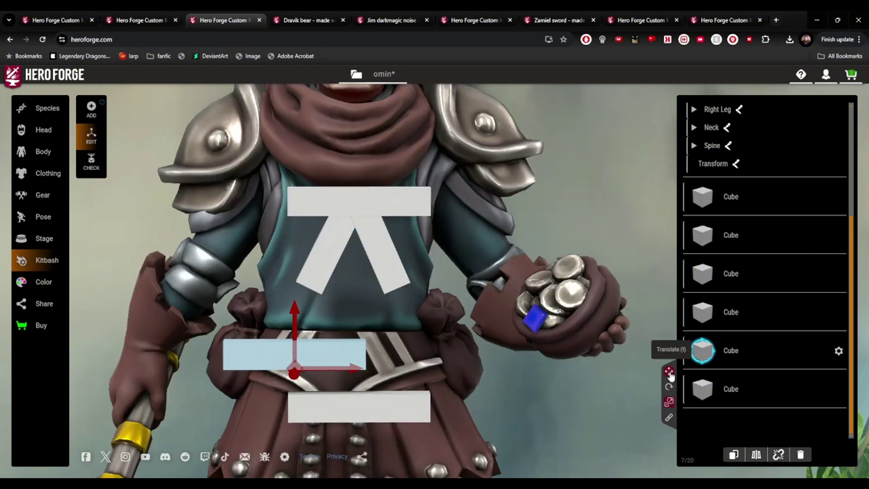
Delete the spare copy of the lower bar and shorten the belt-height bar to about half its length
click(804, 382)
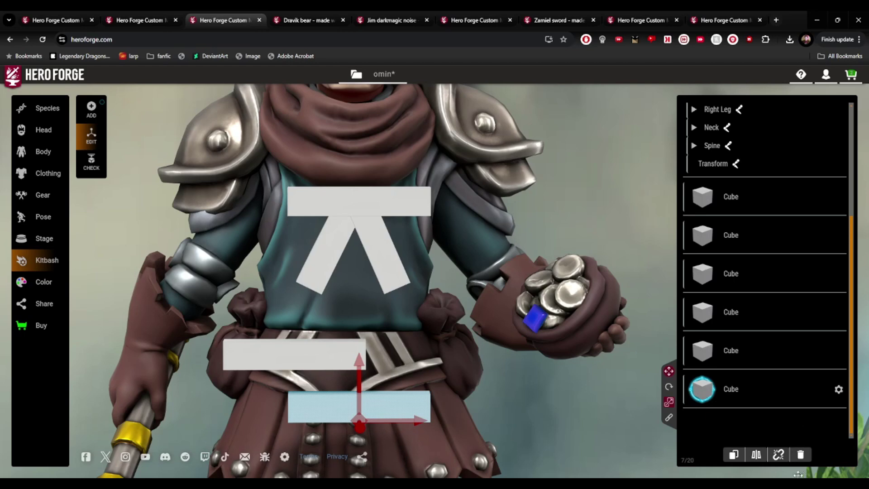
click(800, 454)
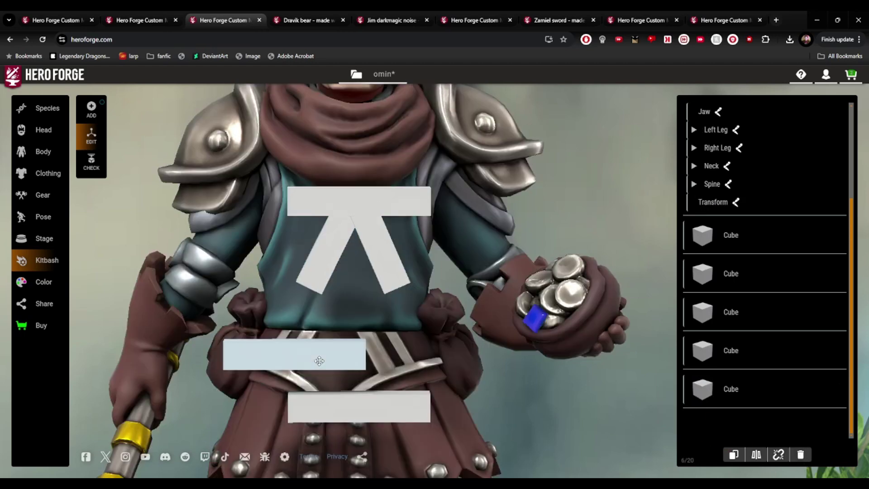
click(320, 361)
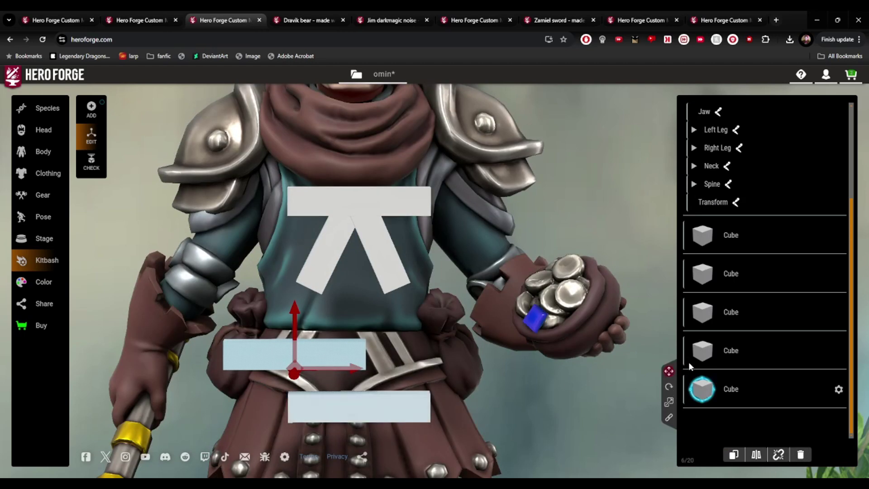
click(669, 401)
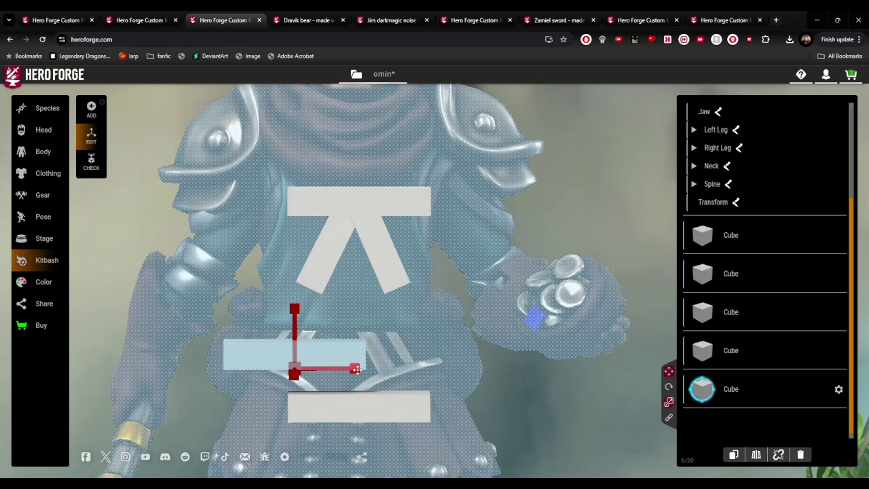
drag(357, 370, 322, 368)
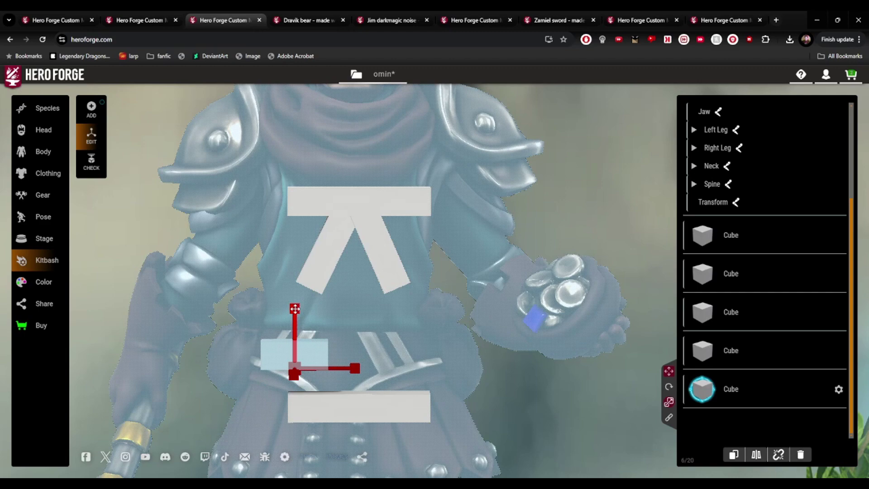
drag(317, 344, 423, 359)
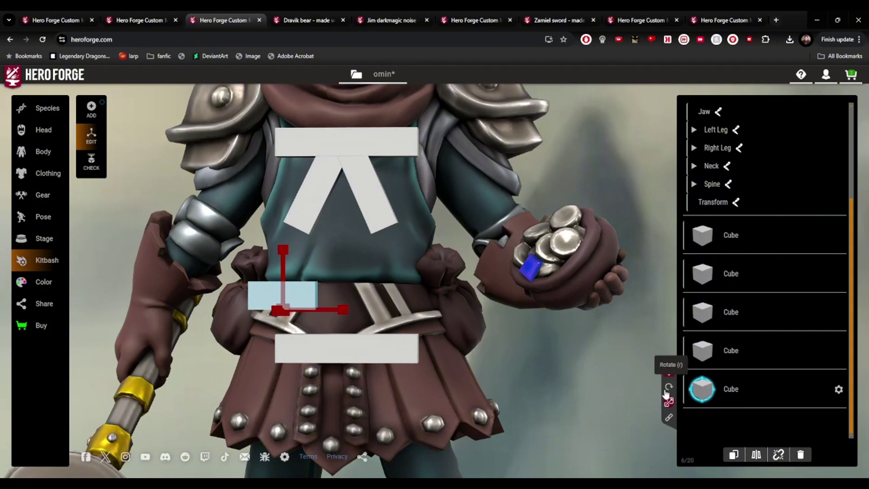
Duplicate the short belt-height bar, move the copy sideways toward the coin hand with a gap between them, and deselect it
click(734, 456)
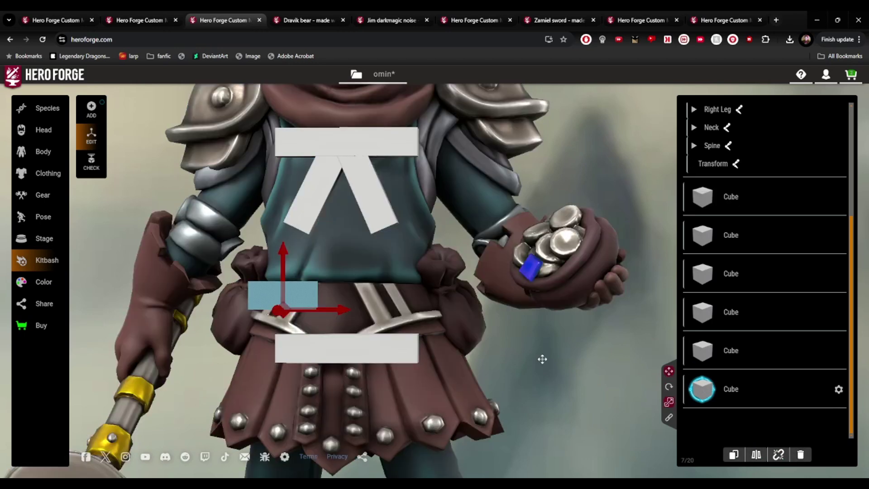
drag(342, 309, 454, 311)
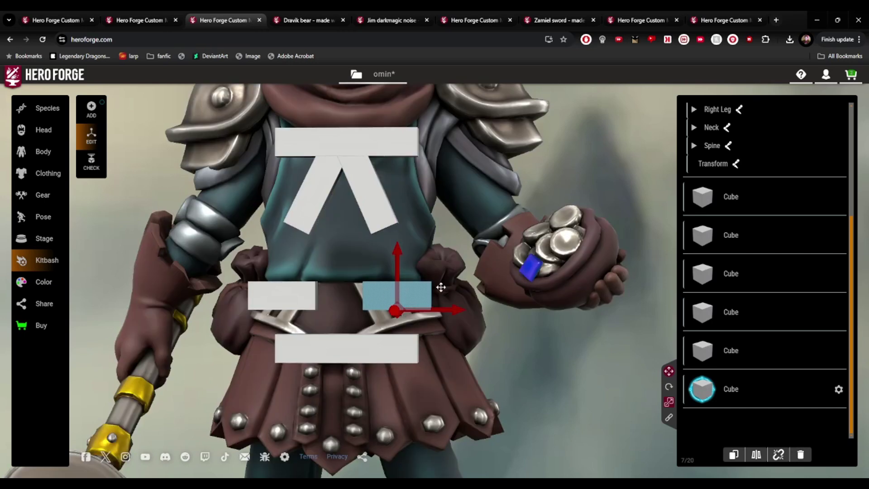
click(566, 328)
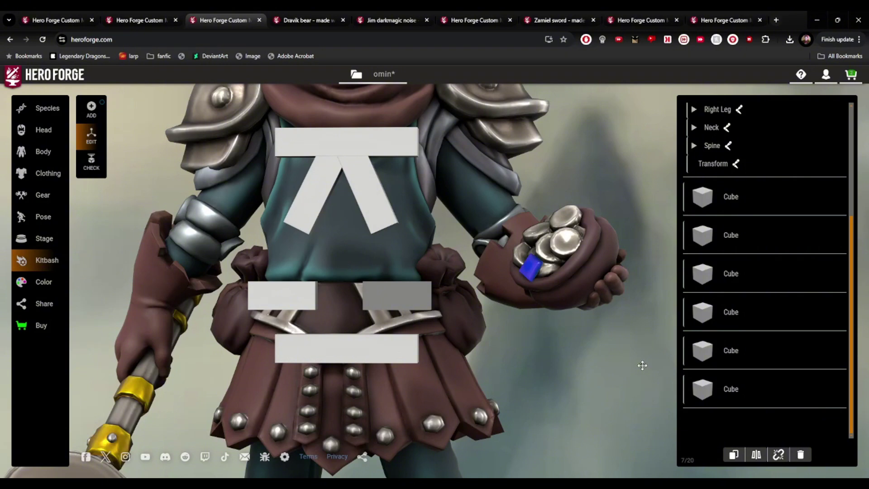
Slide both slanted bars down along their own slants so their upper ends sit just below the top bar
click(351, 184)
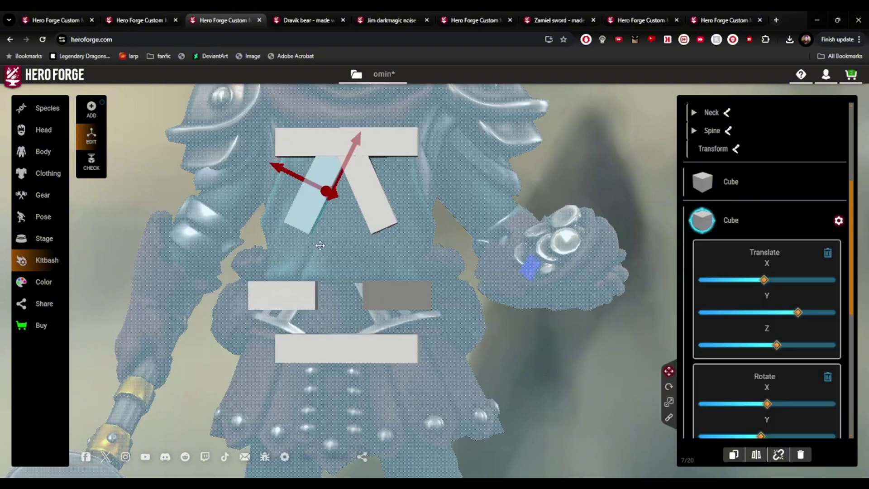
drag(342, 166, 331, 185)
click(371, 186)
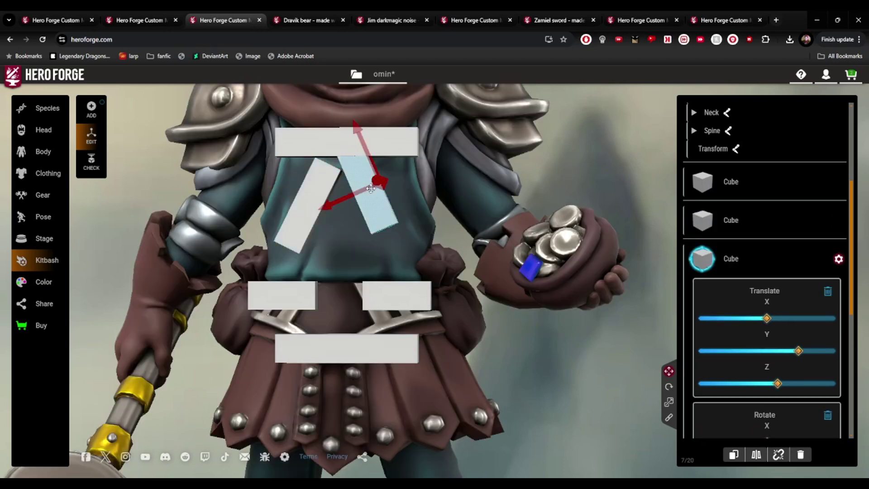
drag(371, 173, 402, 138)
click(367, 73)
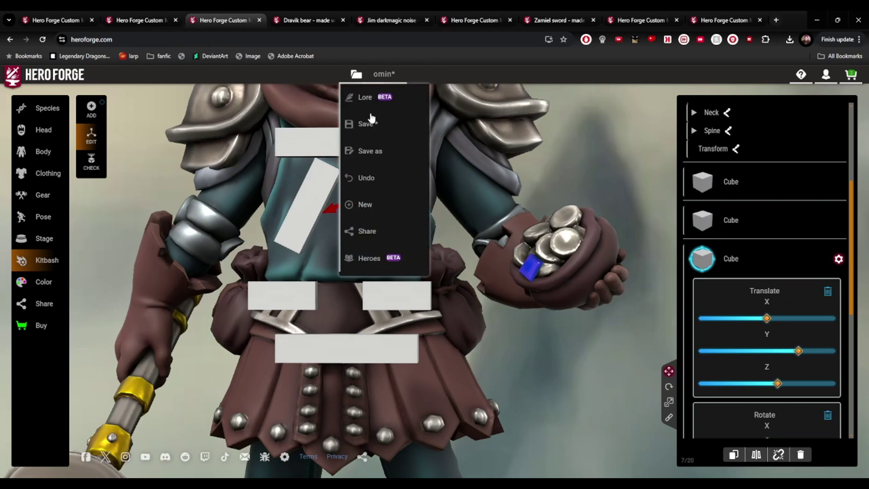
click(363, 178)
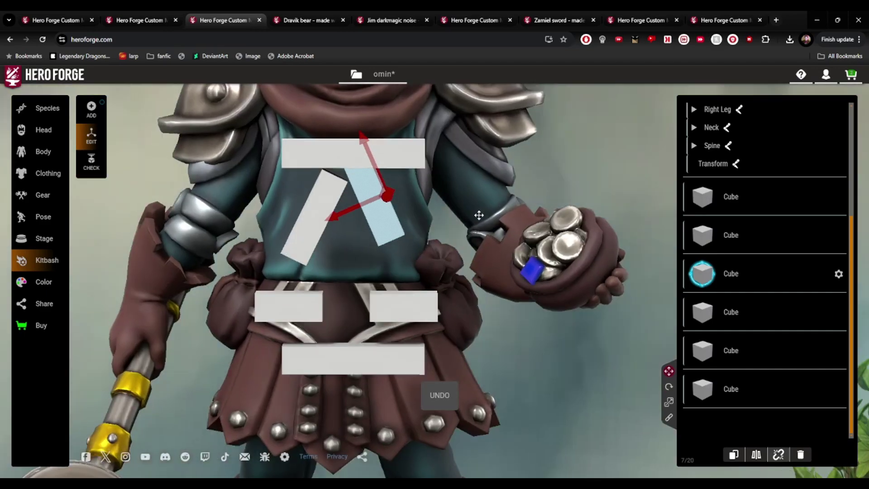
drag(353, 119, 369, 156)
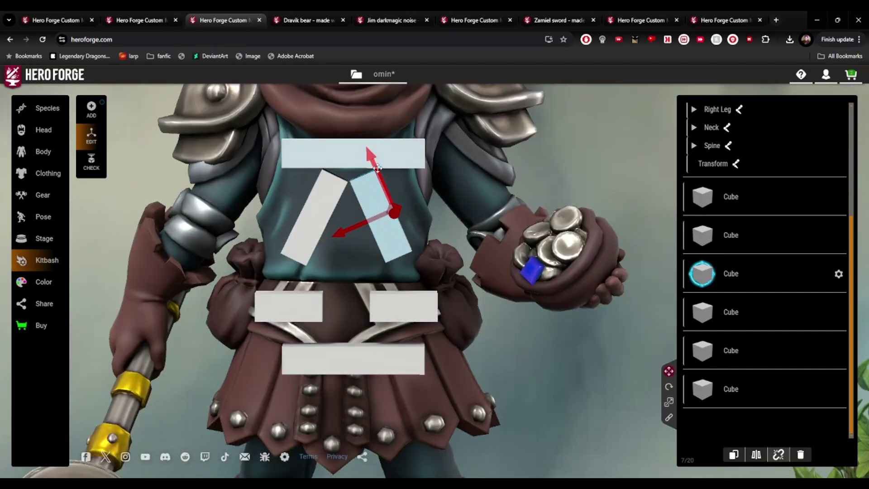
Lengthen both slanted bars equally until their upper ends meet the top horizontal bar
click(668, 402)
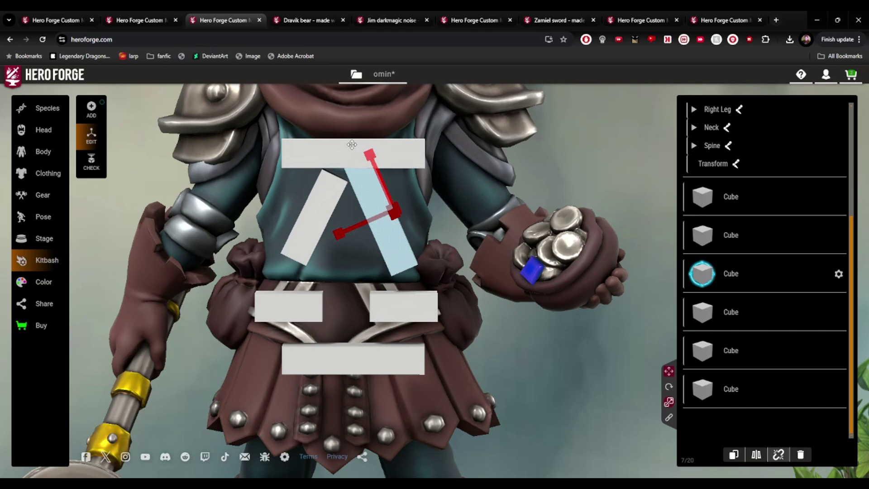
click(347, 173)
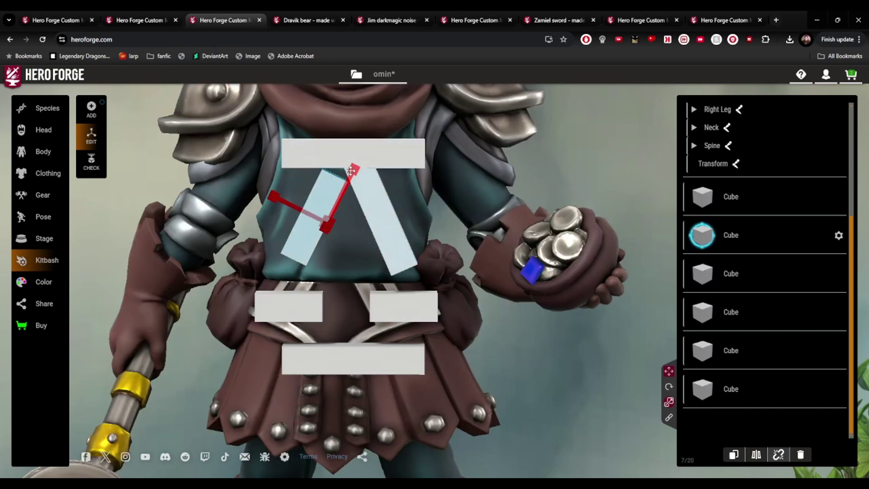
drag(351, 170, 365, 159)
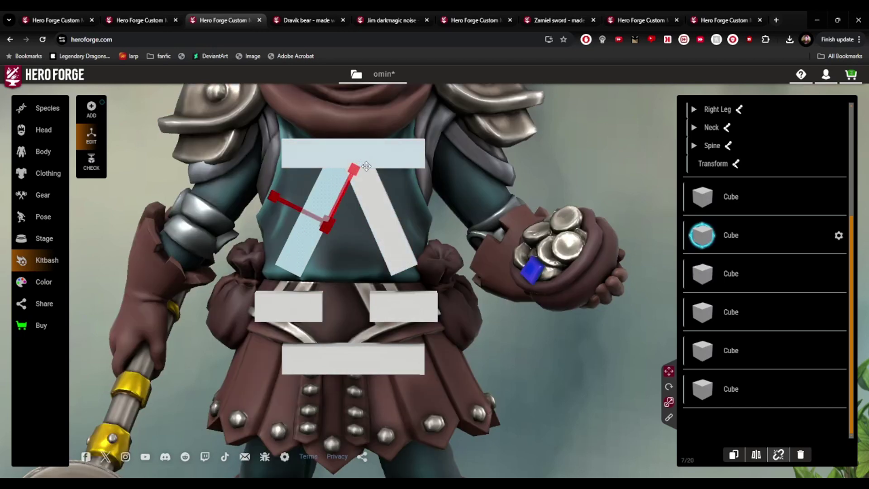
Raise the coin-side short bar until it meets the foot of the coin-side slanted bar
drag(441, 346, 466, 318)
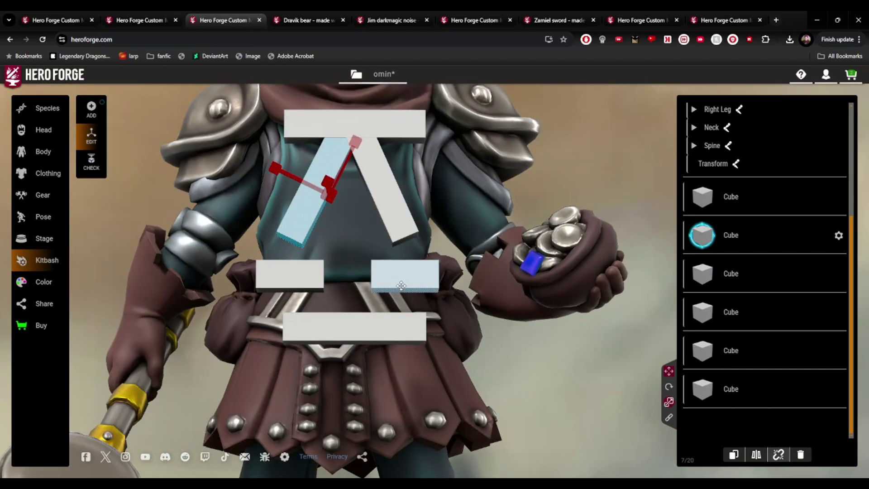
click(400, 284)
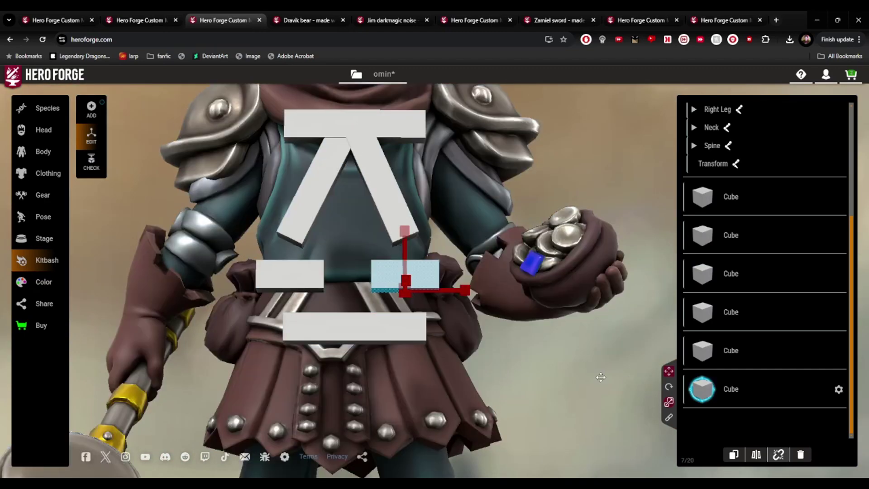
click(669, 371)
drag(409, 233, 405, 203)
mouse_move(529, 204)
mouse_down()
mouse_move(524, 220)
mouse_move(532, 217)
mouse_up()
Raise the hammer-side short bar to the foot of its slanted bar, level with the coin-side one, and deselect it
click(325, 298)
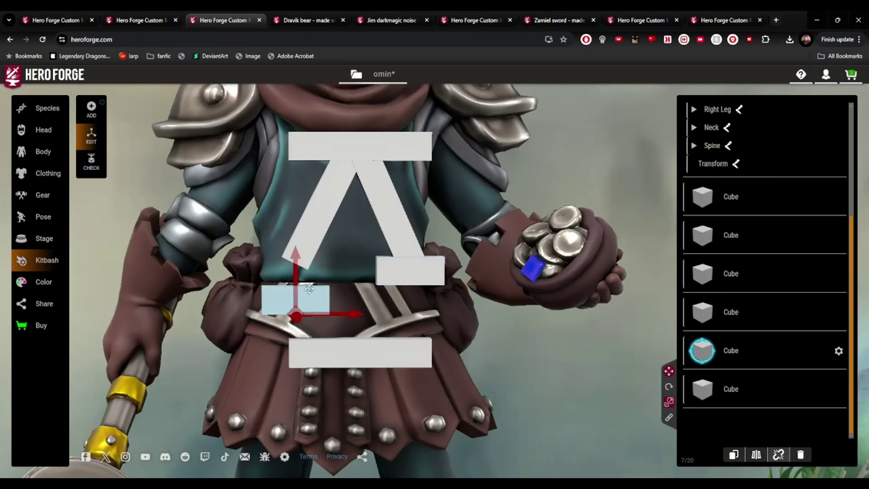
drag(302, 261, 305, 232)
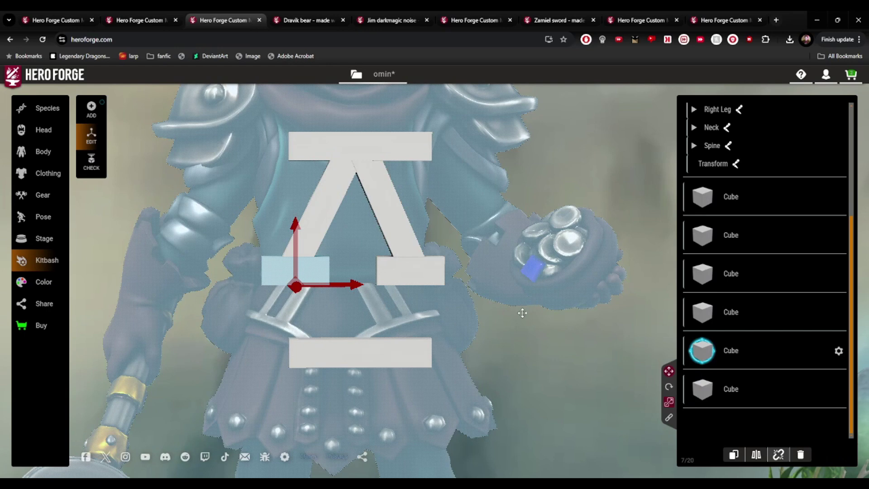
click(522, 313)
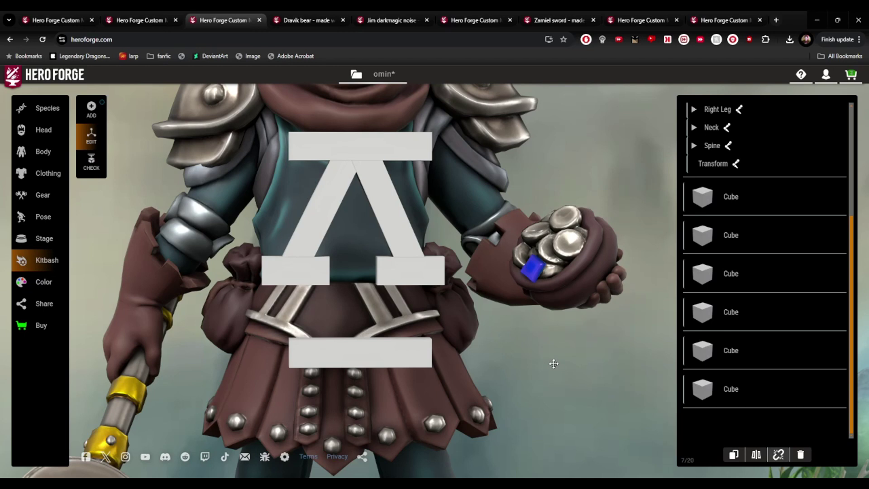
Try to attach the coin-side short bar to its slanted bar with the link tool, then undo the move
scroll(582, 445, down, 2)
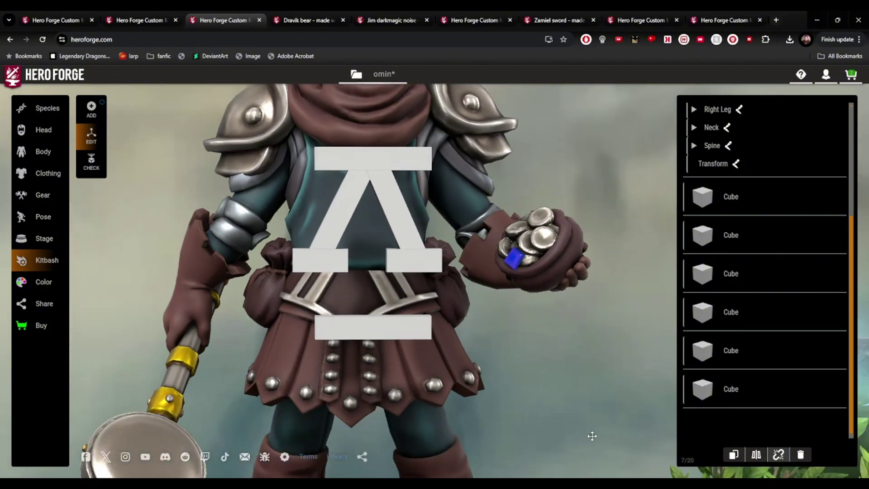
right_drag(597, 427, 493, 433)
drag(493, 433, 534, 412)
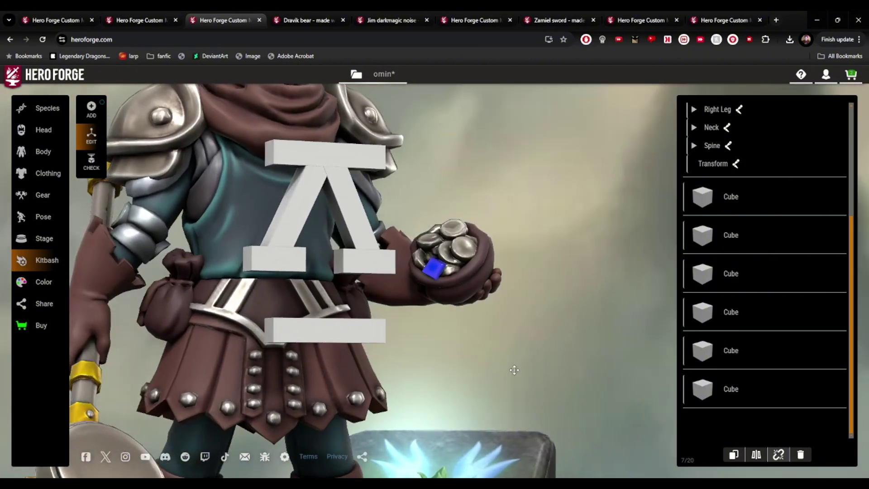
click(368, 256)
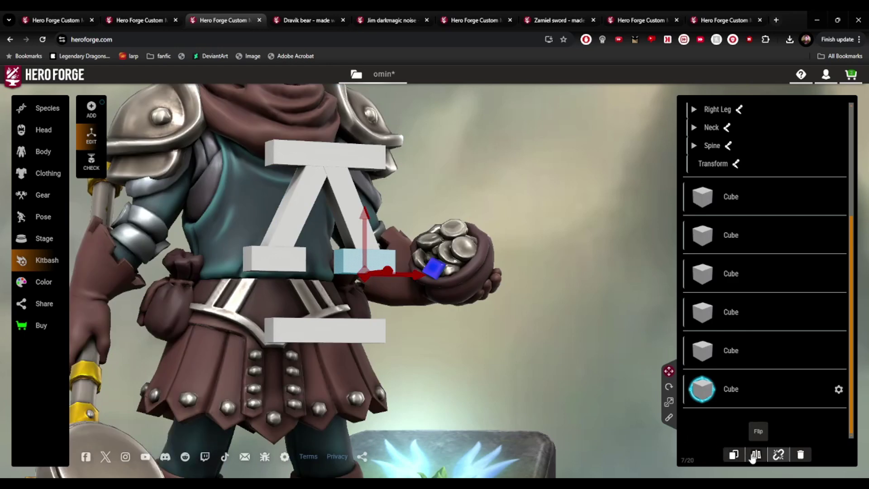
click(669, 418)
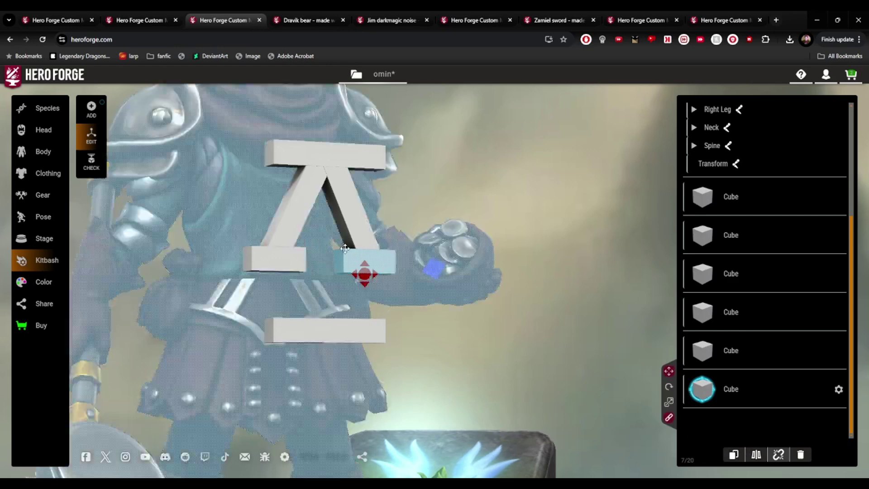
click(361, 237)
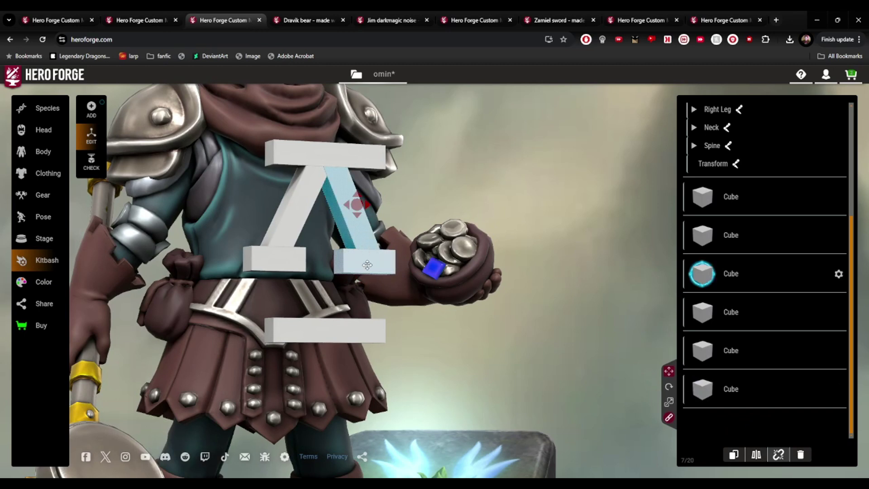
click(367, 265)
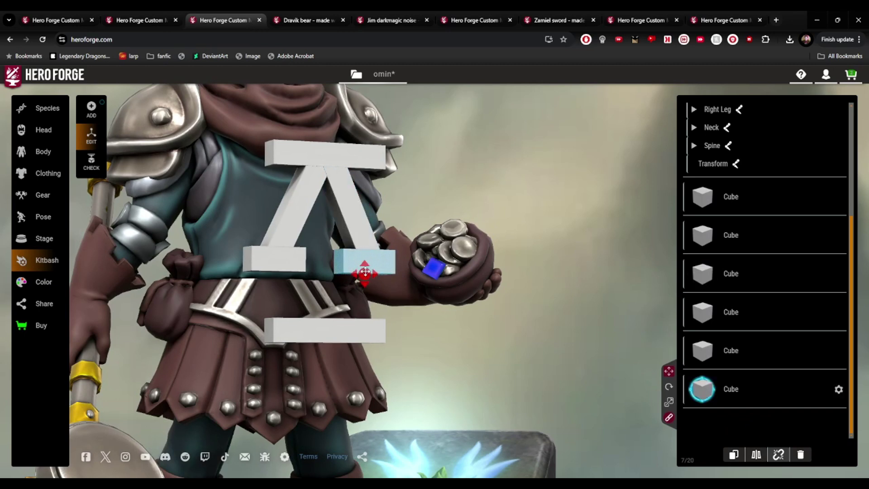
drag(364, 271, 361, 270)
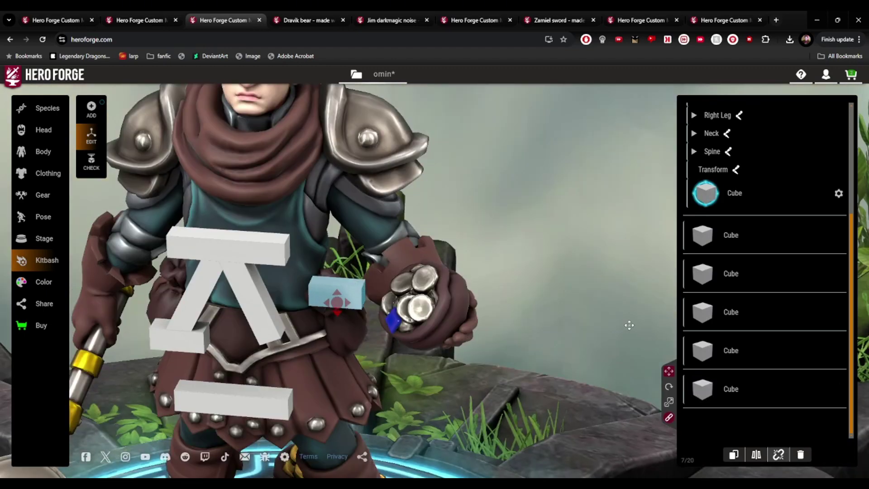
click(356, 74)
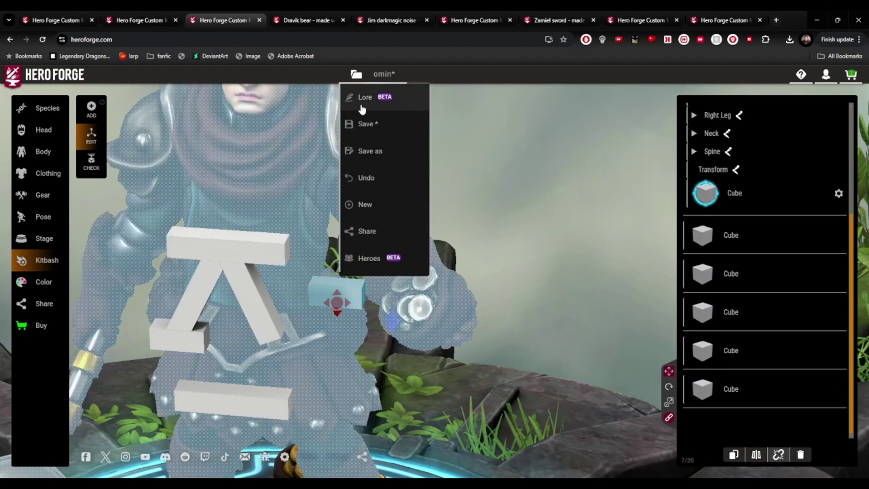
click(385, 175)
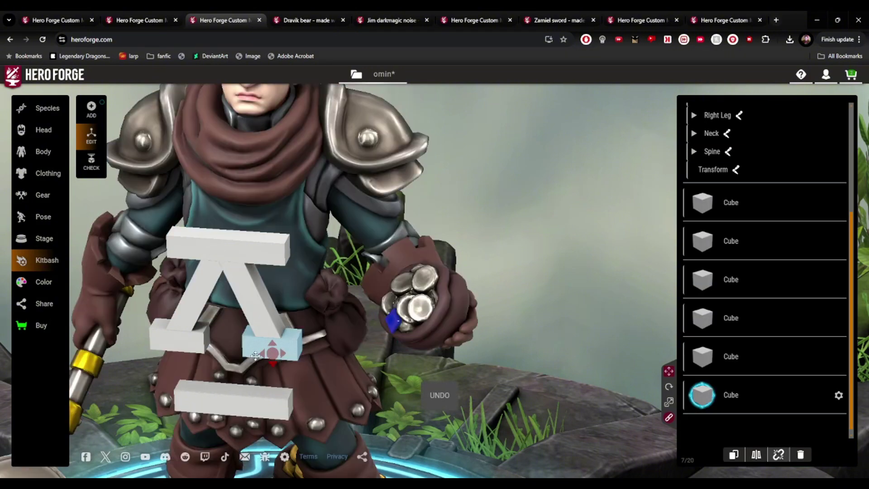
Retry repositioning the coin-side short bar with the link tool while judging it from the side, undoing each attempt
drag(272, 351, 267, 356)
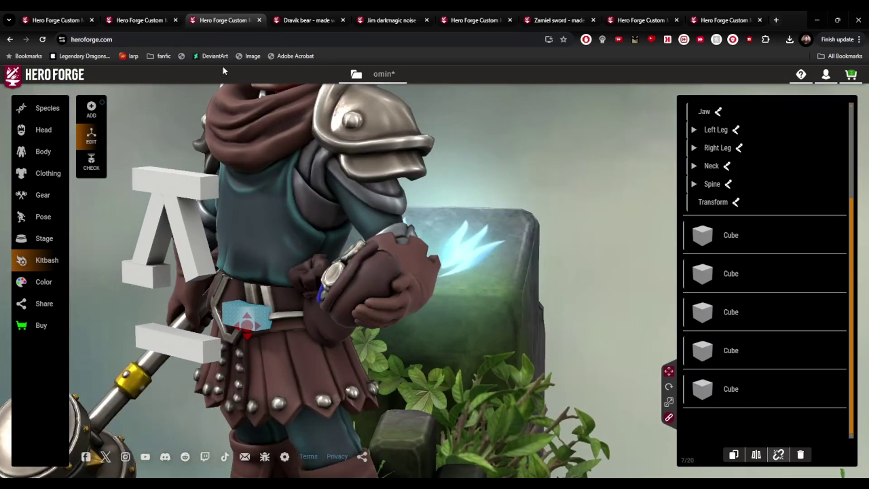
click(355, 77)
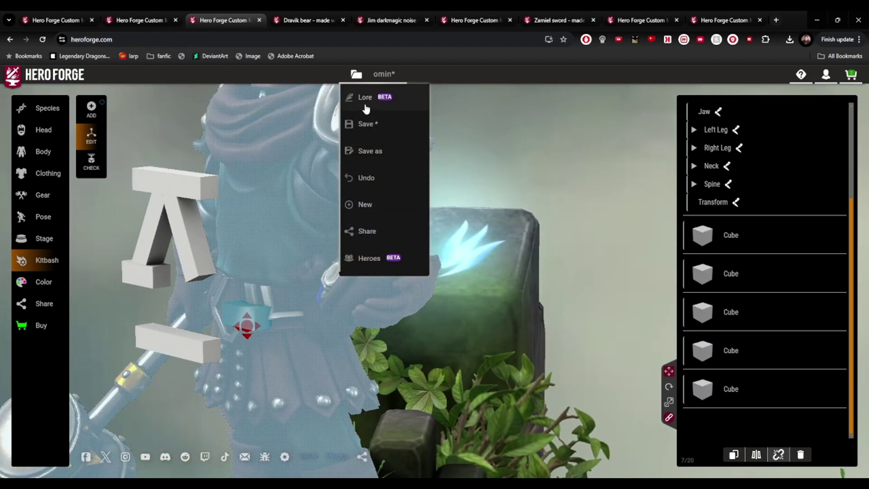
click(389, 176)
drag(502, 187, 327, 249)
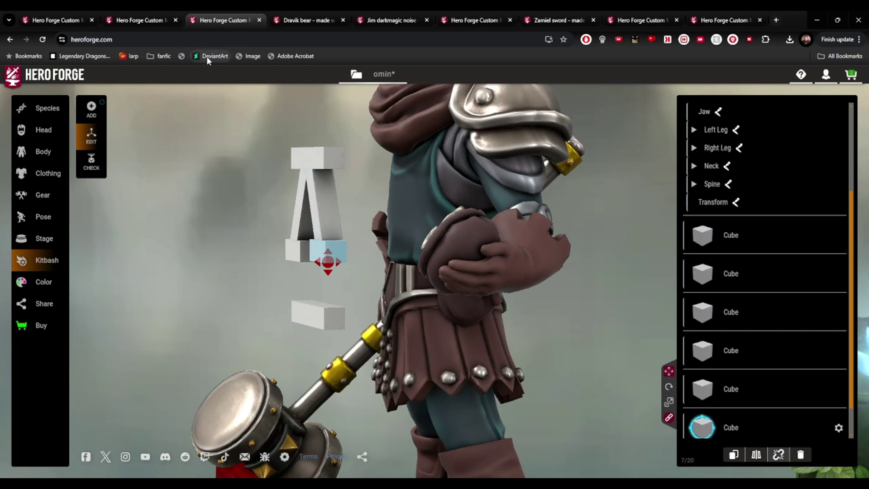
click(374, 76)
click(378, 179)
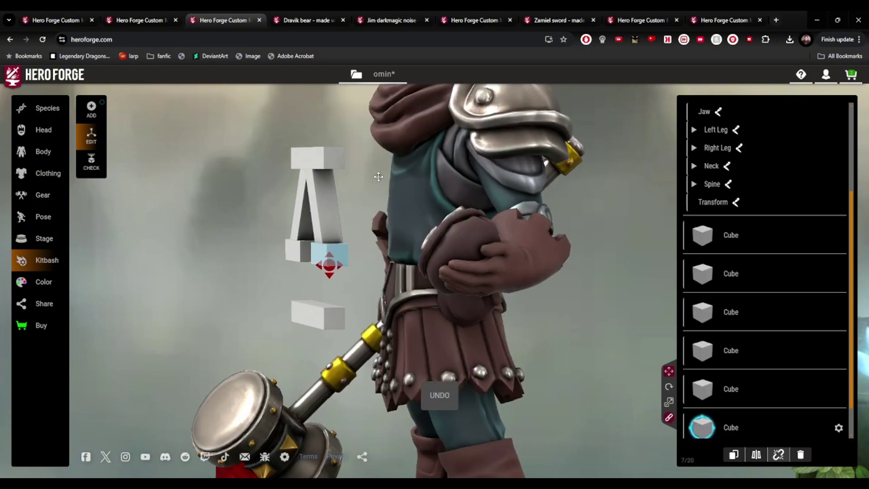
Try to narrow the coin-side short bar with the Scale tool, then undo the change
mouse_move(378, 177)
mouse_down()
mouse_move(517, 196)
mouse_move(445, 175)
mouse_move(380, 176)
mouse_up()
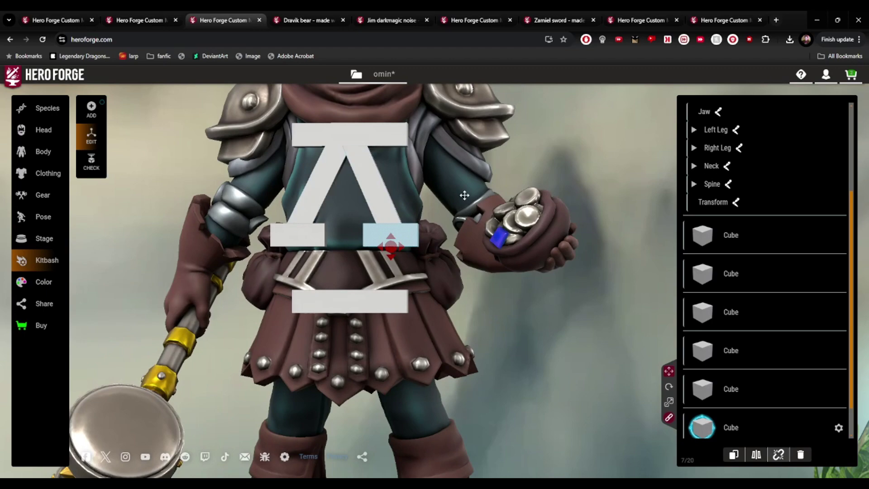
right_drag(617, 348, 553, 381)
scroll(553, 380, down, 5)
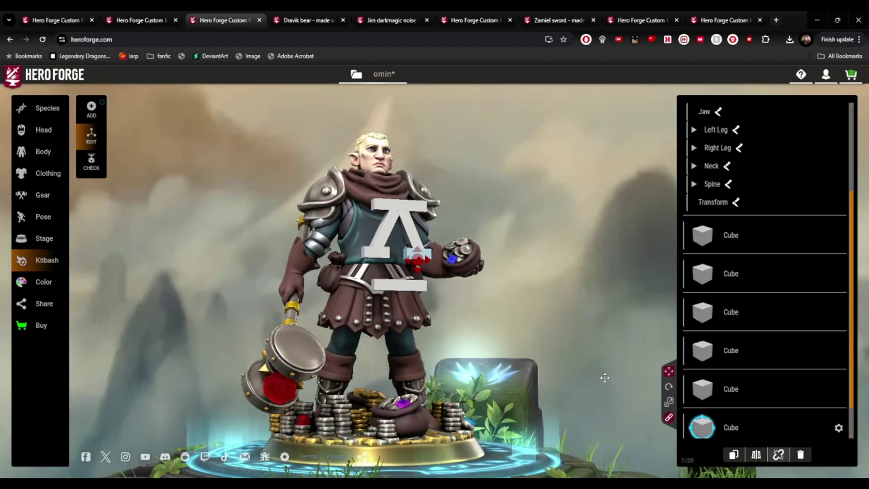
scroll(599, 377, up, 3)
drag(597, 379, 547, 365)
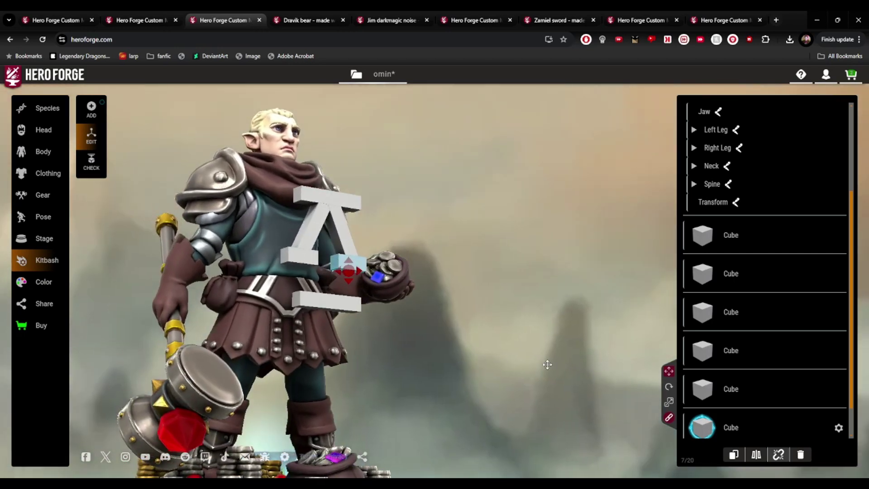
click(668, 404)
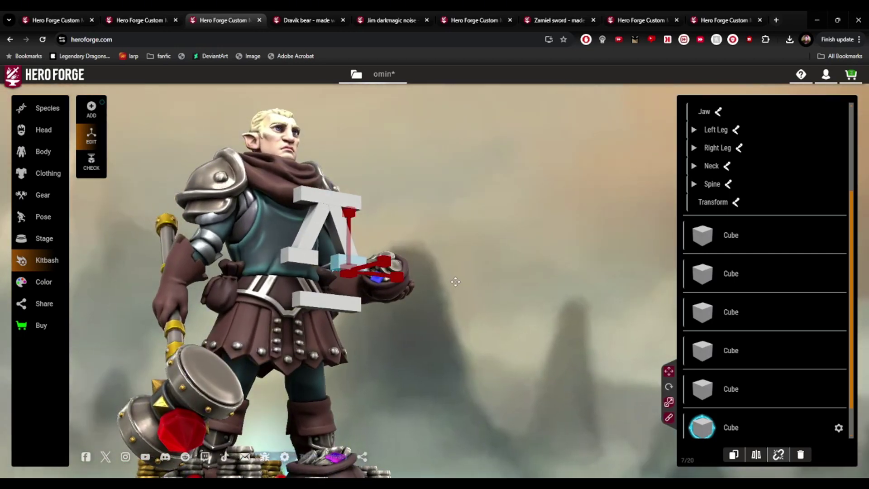
scroll(519, 320, up, 2)
right_drag(519, 321, 685, 252)
scroll(354, 225, up, 3)
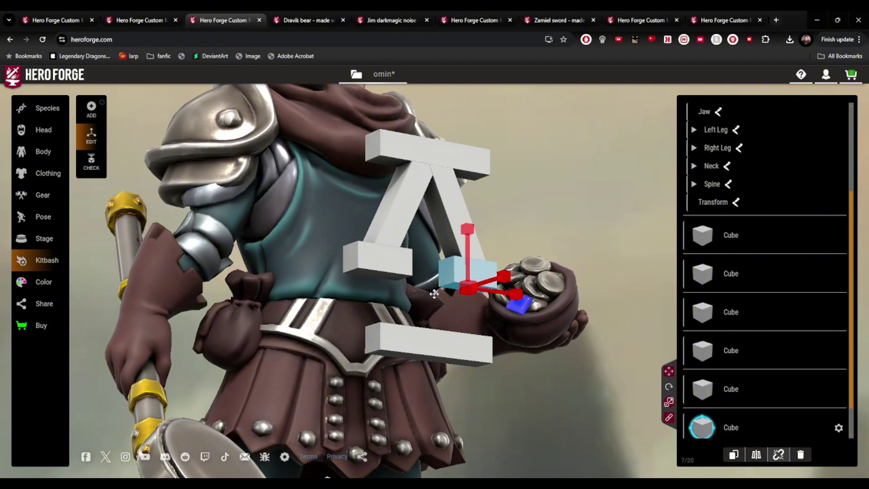
drag(660, 223, 562, 239)
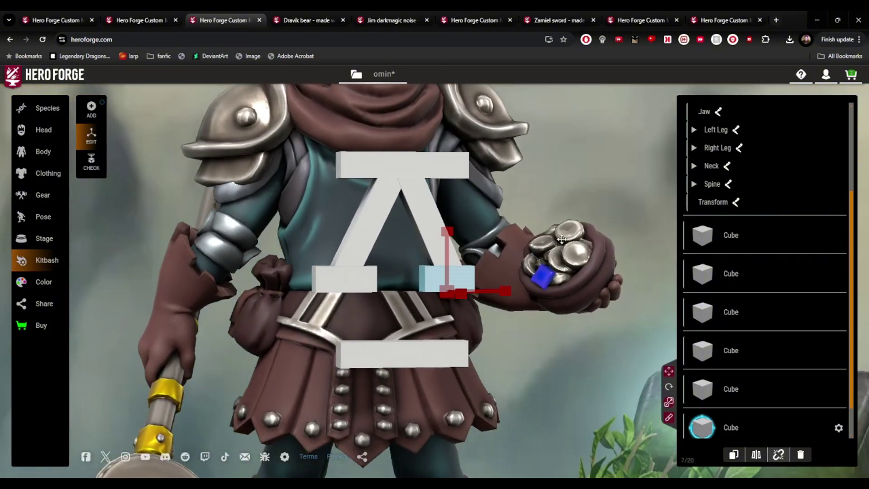
click(359, 80)
click(388, 177)
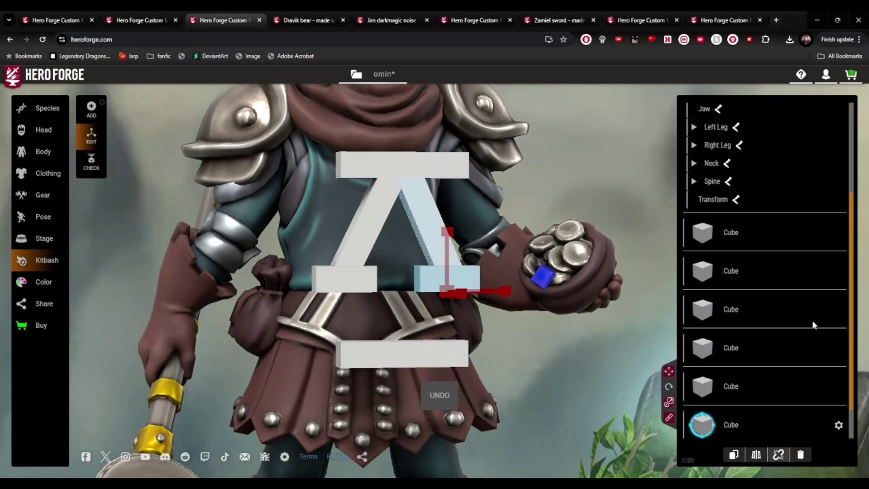
Open the coin-side short bar's transform settings, try nudging the bar towards the hammer side, then undo the move
click(838, 424)
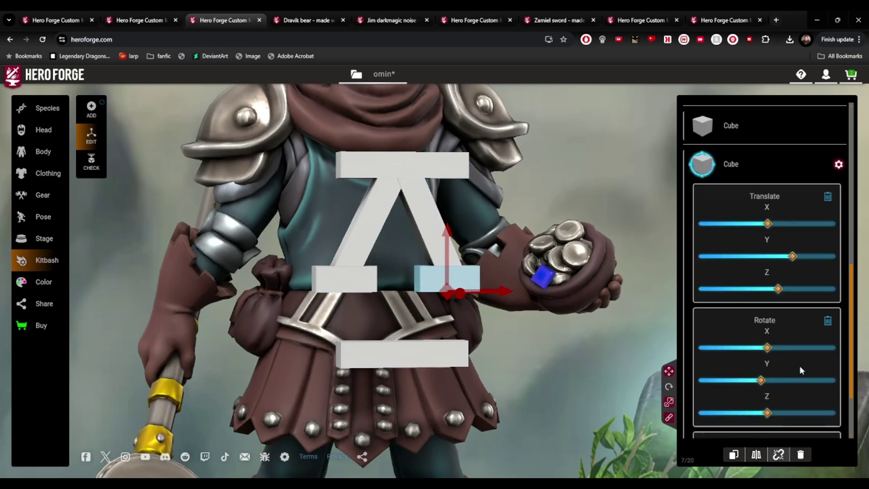
scroll(799, 367, down, 2)
drag(447, 292, 441, 298)
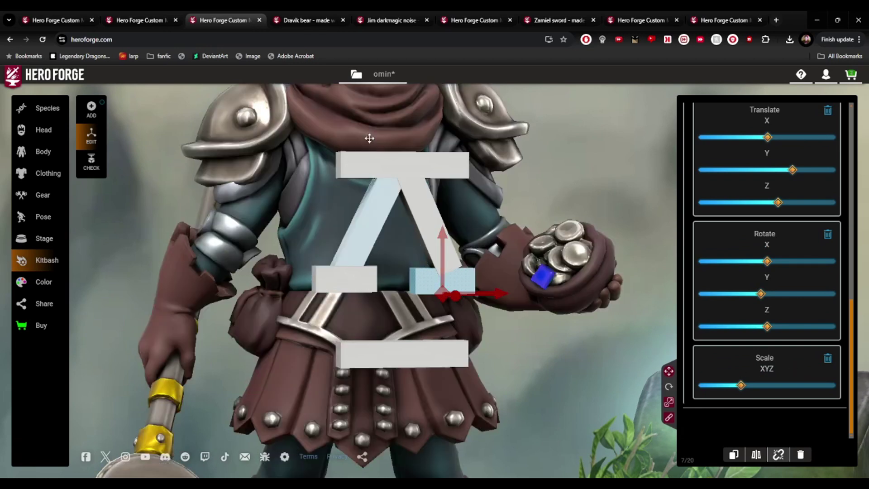
click(373, 78)
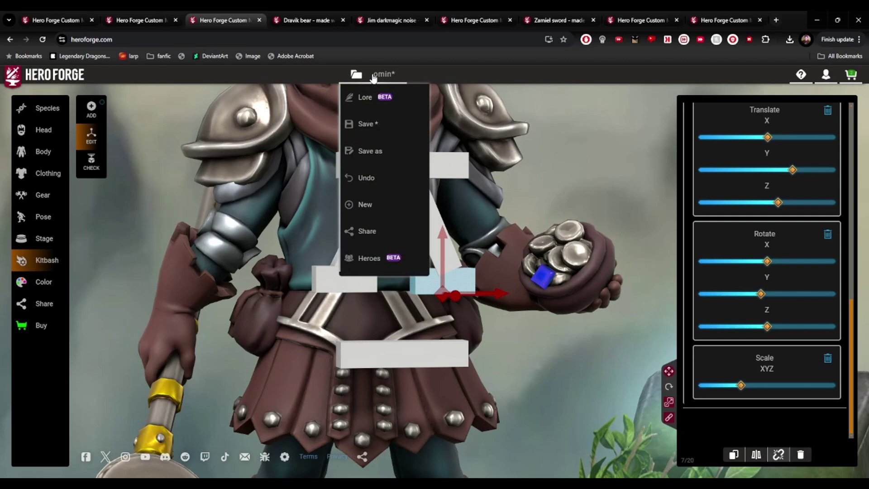
click(376, 175)
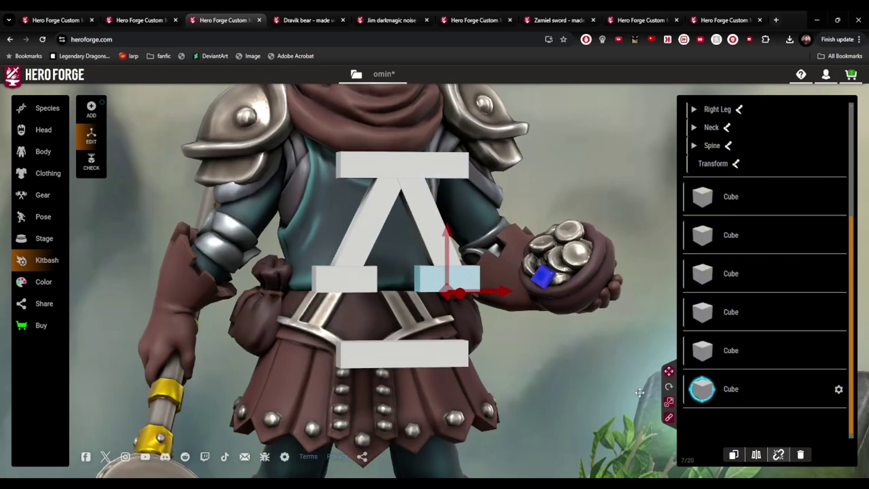
Scale the coin-side short bar so it is slightly narrower than the hammer-side one
right_drag(638, 392, 421, 403)
scroll(591, 380, up, 3)
scroll(444, 403, up, 2)
drag(444, 403, 451, 401)
right_drag(428, 349, 411, 361)
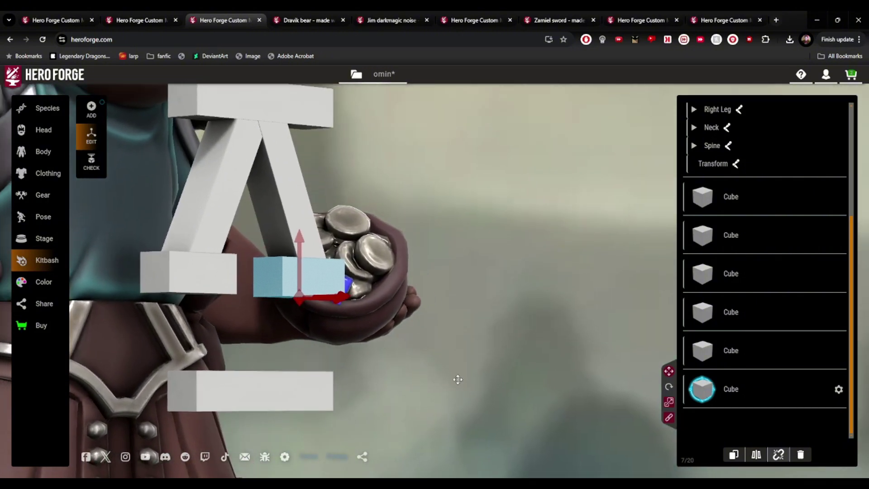
click(668, 402)
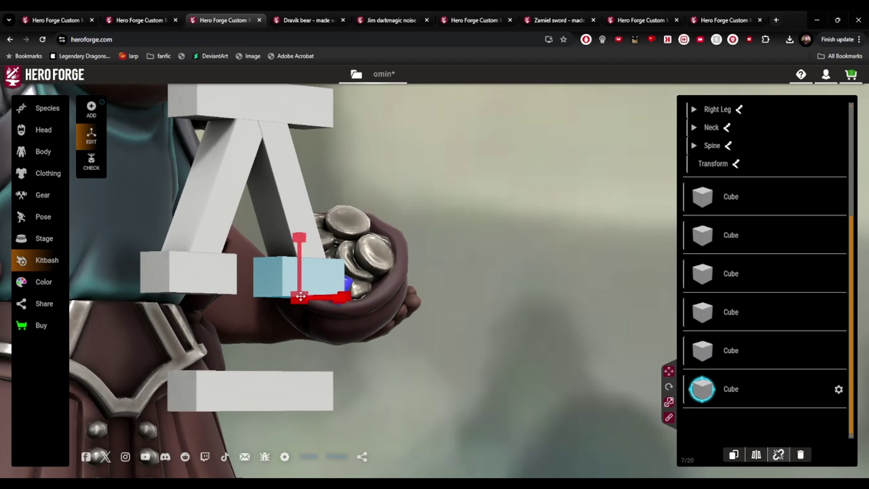
drag(286, 312, 456, 322)
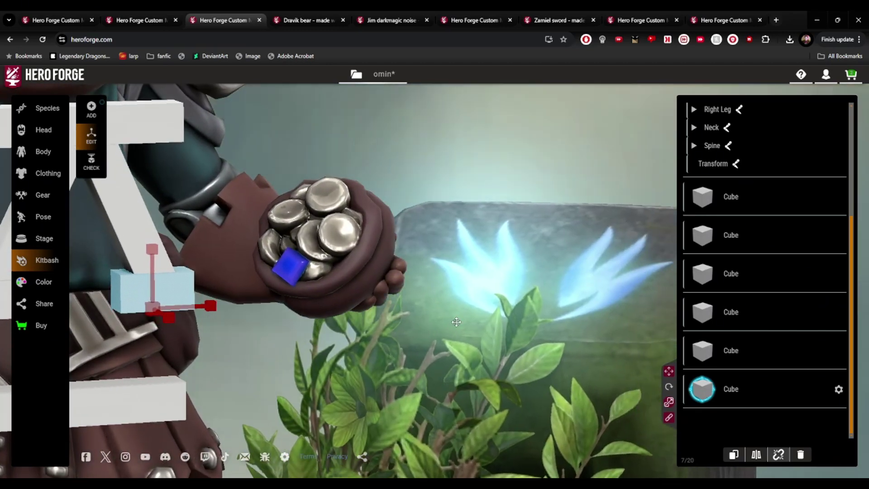
Delete the short bar at the foot of the hammer-side slanted bar
drag(333, 329, 459, 370)
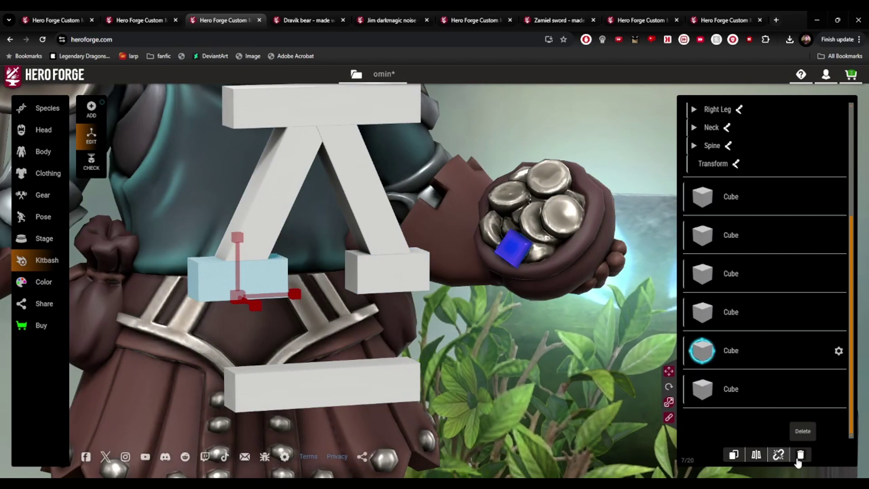
click(799, 455)
Nudge the coin-side short bar slightly outward to align it with the foot of its slanted bar
click(410, 277)
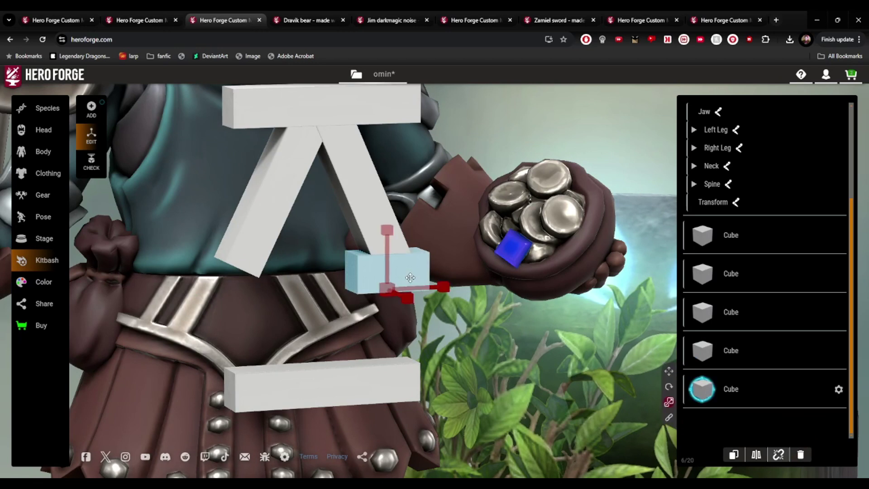
drag(575, 358, 550, 365)
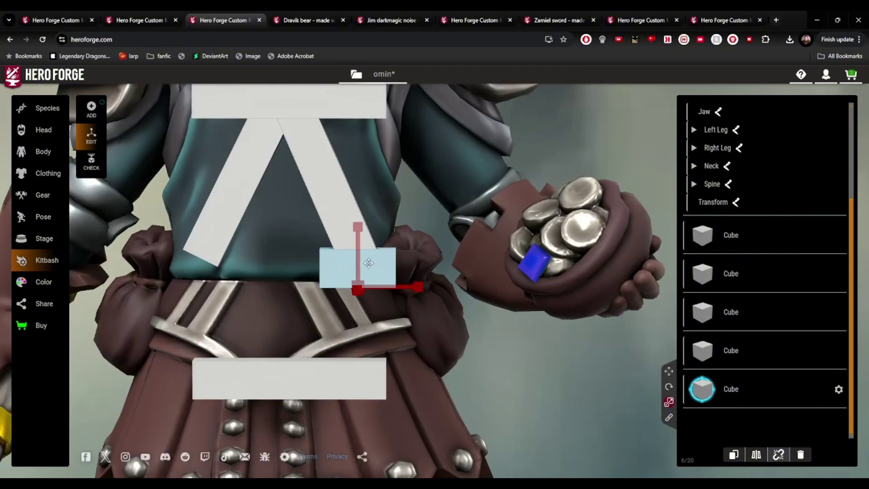
drag(608, 340, 615, 347)
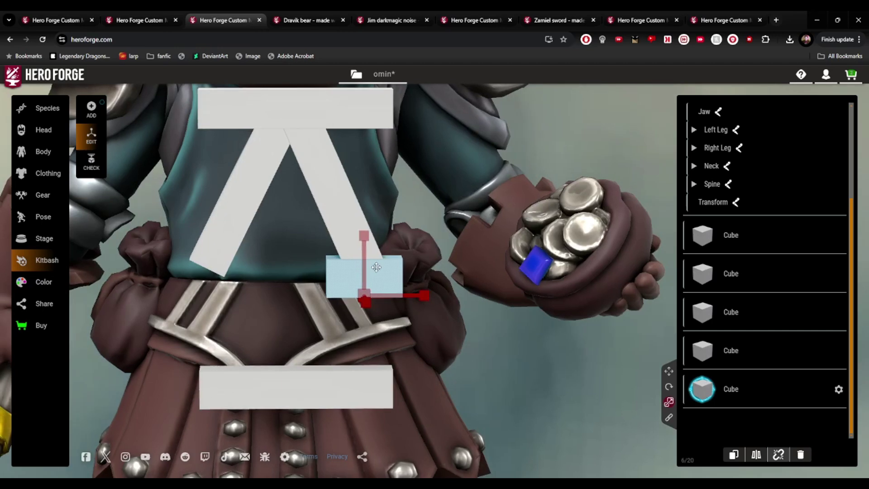
click(670, 374)
drag(408, 295, 409, 296)
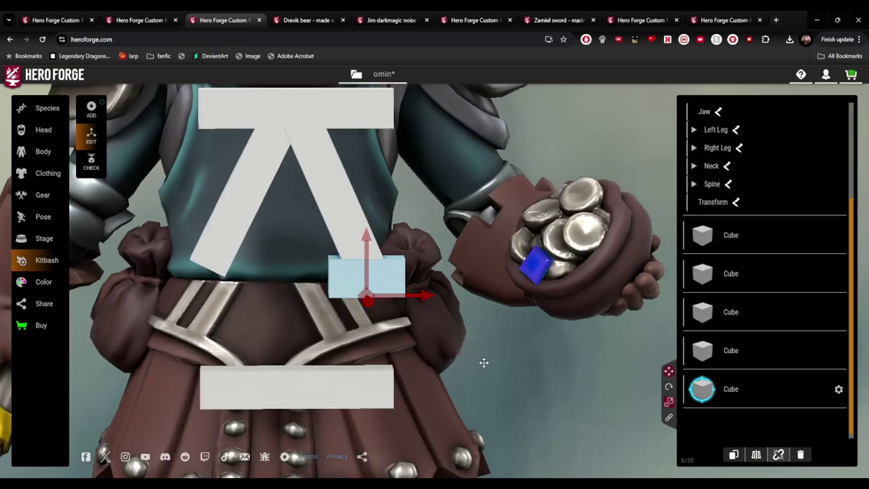
drag(483, 363, 481, 357)
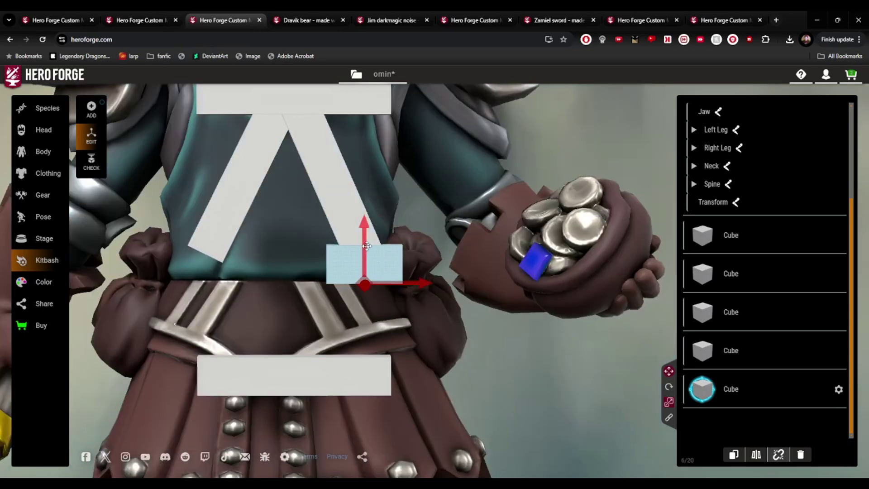
drag(367, 246, 365, 245)
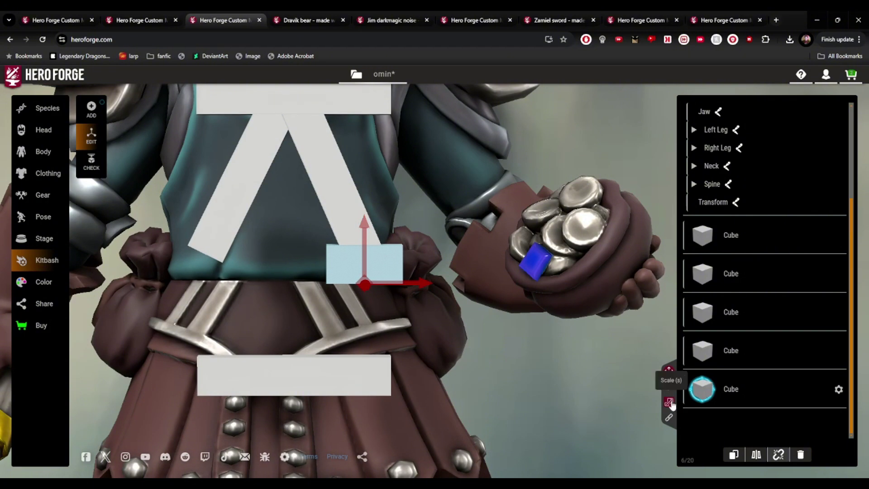
click(669, 402)
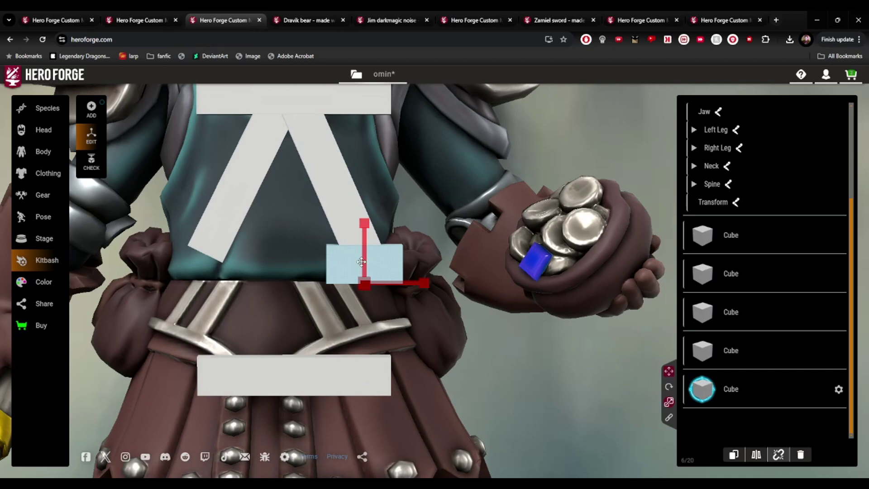
mouse_move(361, 262)
mouse_down()
mouse_move(370, 194)
mouse_move(370, 273)
mouse_up()
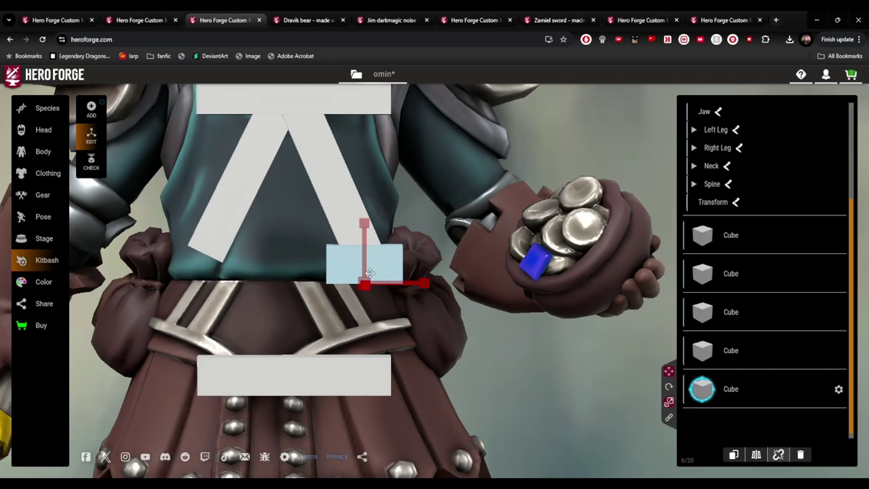
drag(390, 339, 498, 334)
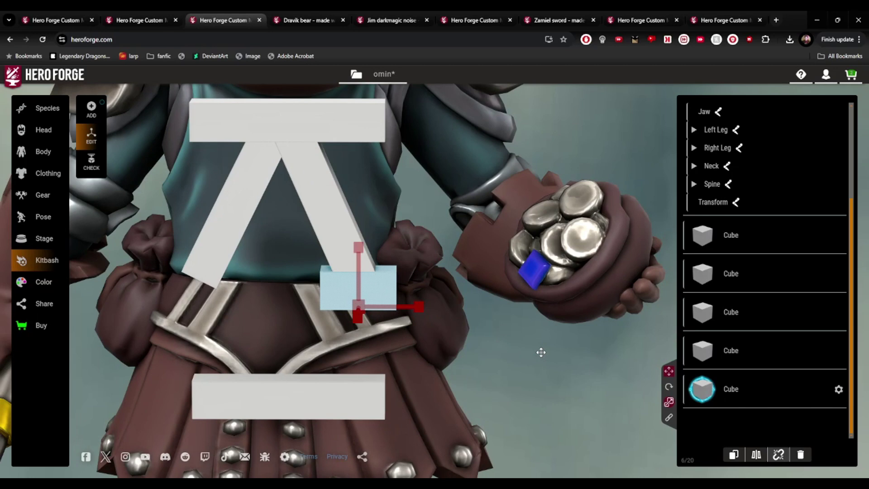
scroll(541, 352, down, 2)
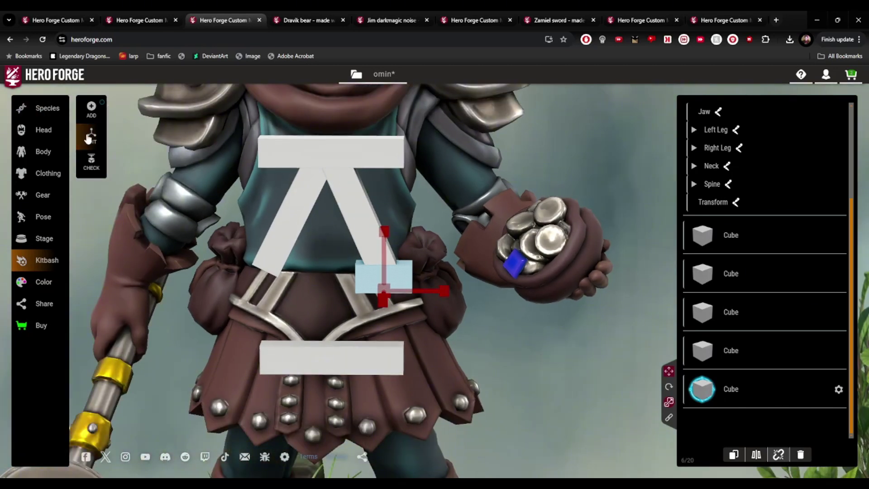
Search the kitbash parts for "Cens" and add the first bevelled rectangular bar to the figure
click(83, 106)
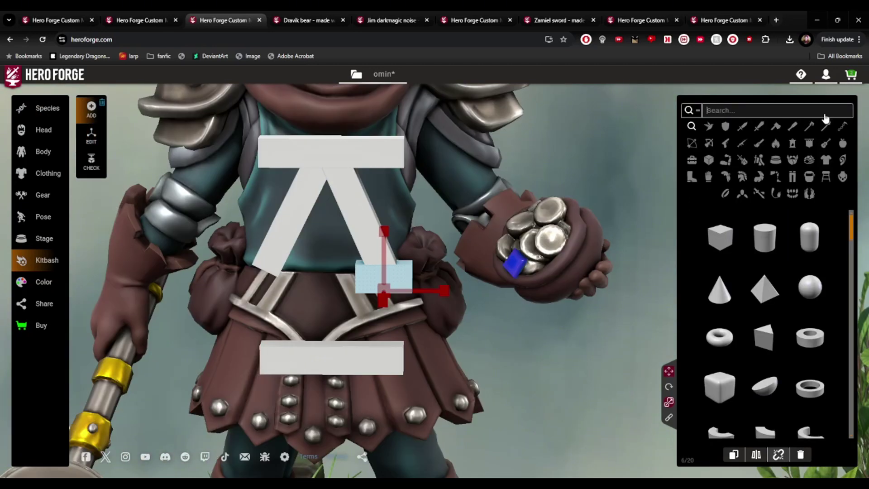
click(731, 108)
text(Cens)
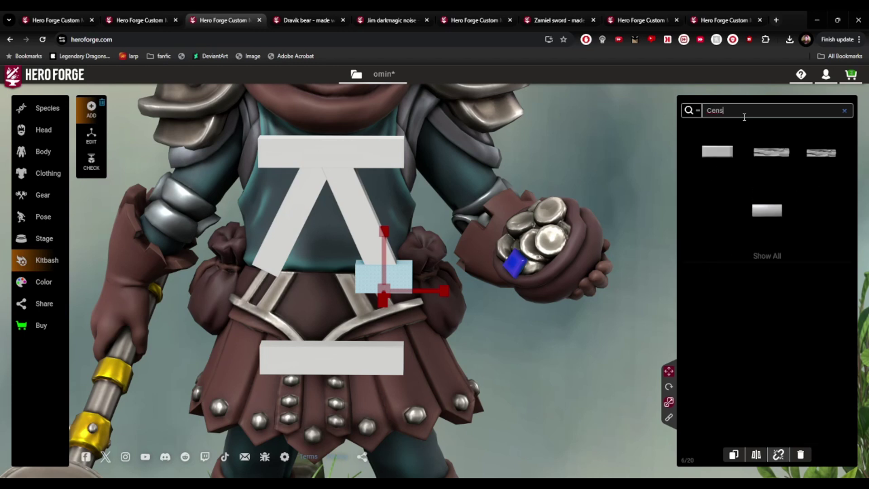
click(723, 152)
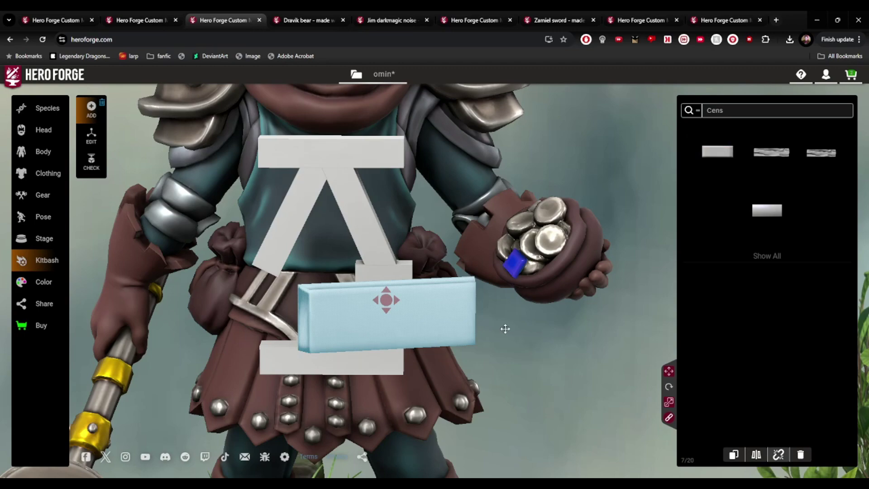
drag(504, 328, 561, 291)
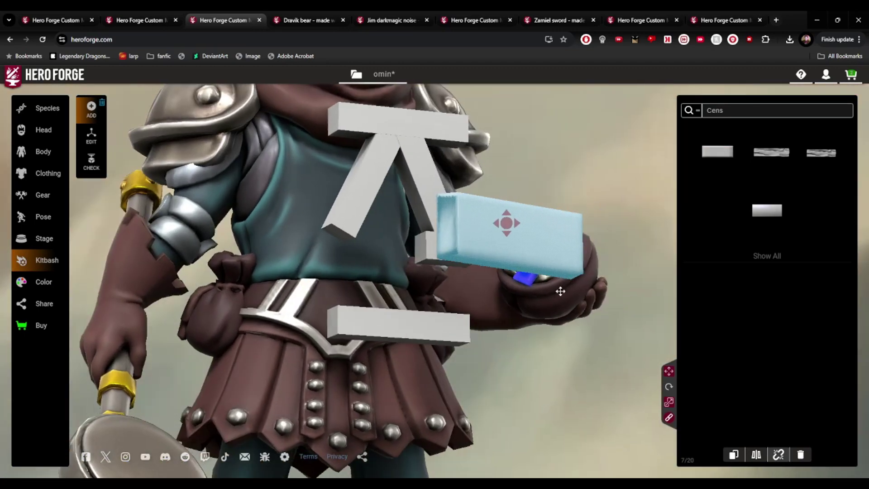
Add the plain rectangular bar from the same search, place it in front of the skirt and deselect it
click(766, 210)
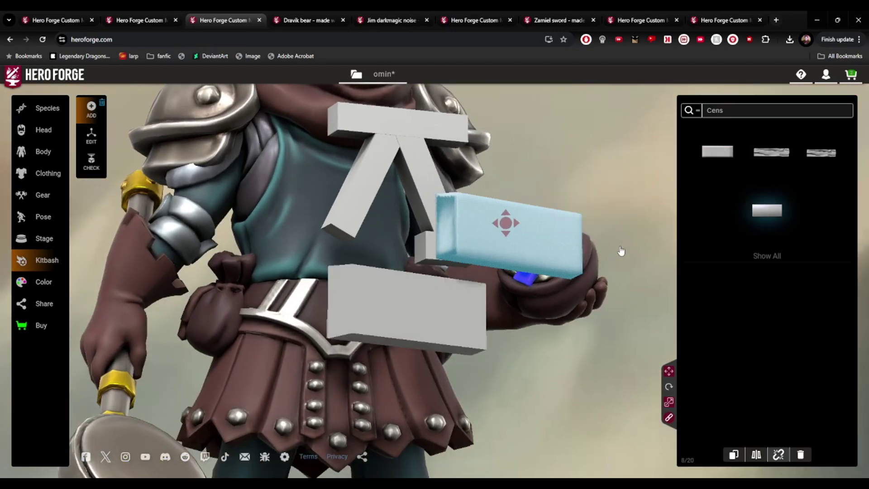
drag(573, 302, 544, 302)
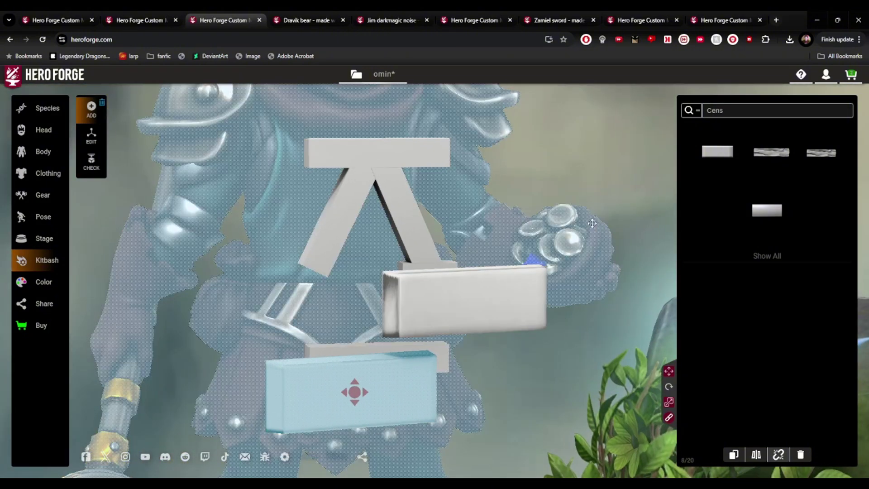
click(589, 160)
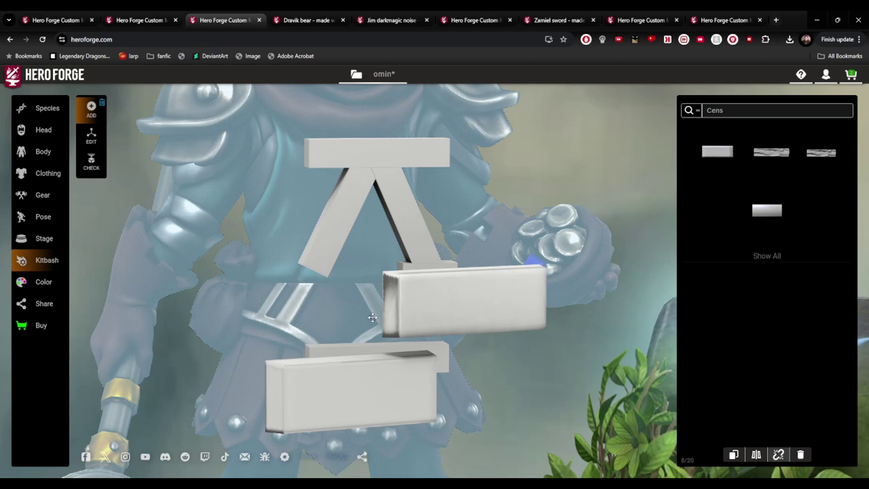
Scale the bevelled bar near the coin-side slanted bar down to a short, thin bar
drag(517, 288, 553, 262)
click(563, 280)
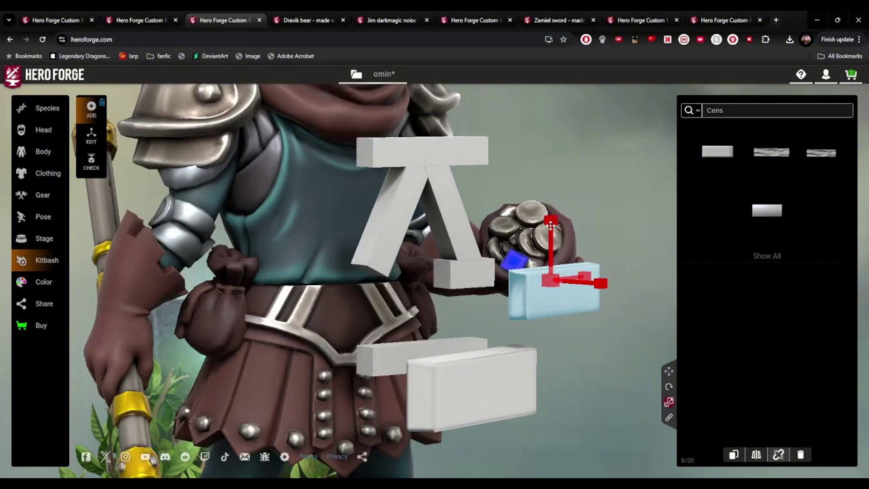
drag(626, 403, 446, 350)
scroll(446, 350, up, 3)
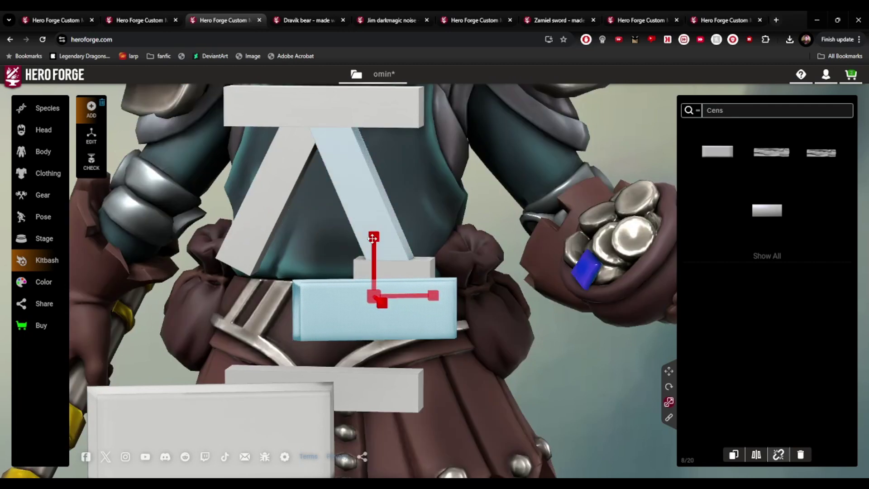
drag(373, 235, 376, 276)
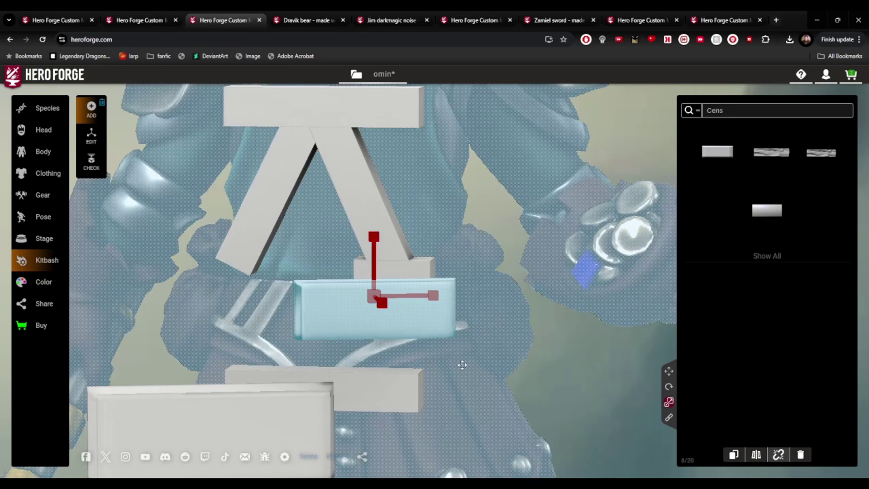
drag(462, 362, 278, 290)
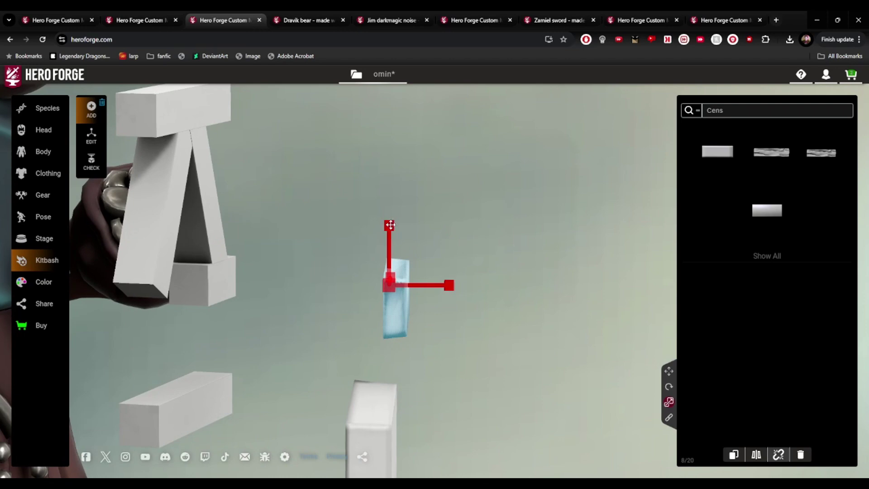
drag(390, 224, 362, 447)
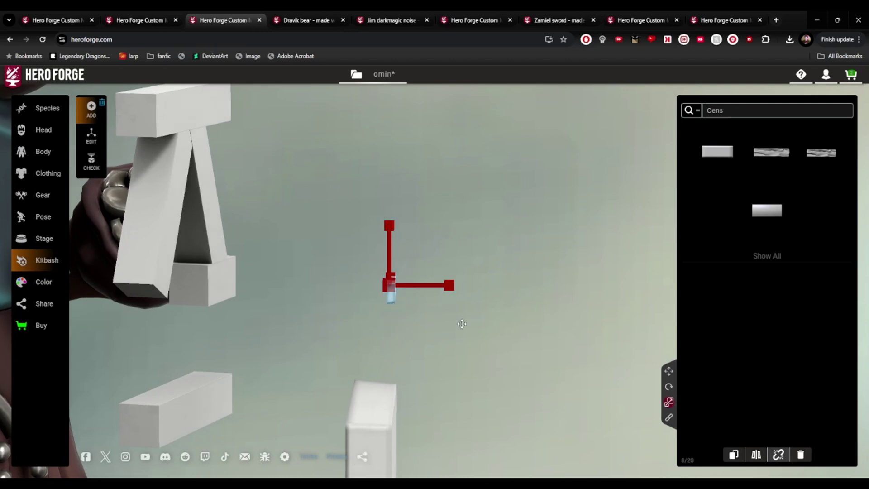
drag(462, 324, 313, 317)
right_drag(312, 317, 429, 323)
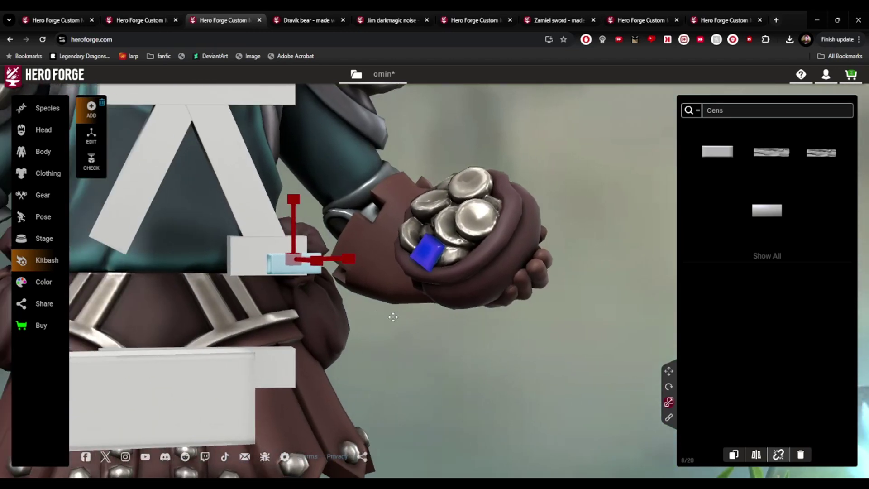
scroll(367, 299, down, 3)
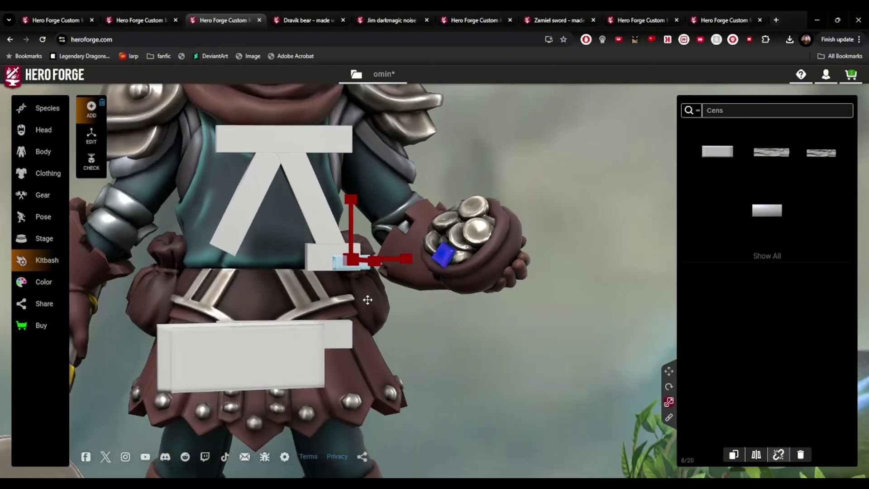
scroll(368, 300, down, 3)
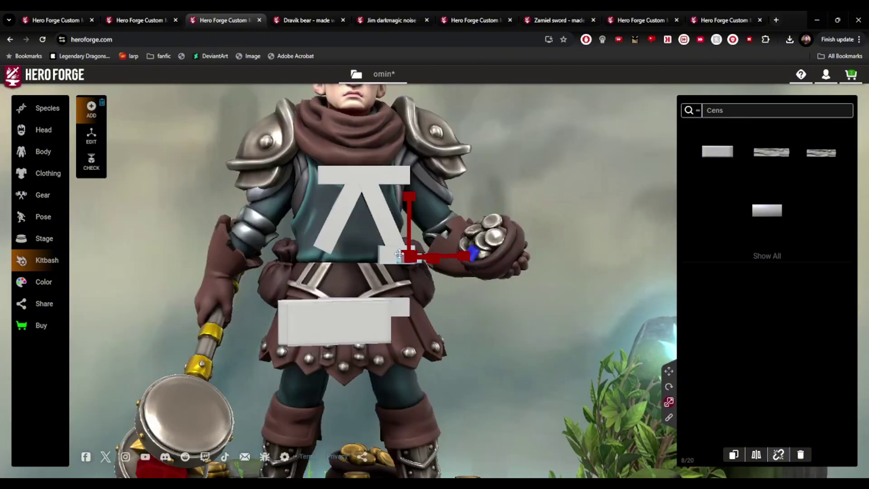
scroll(421, 269, up, 3)
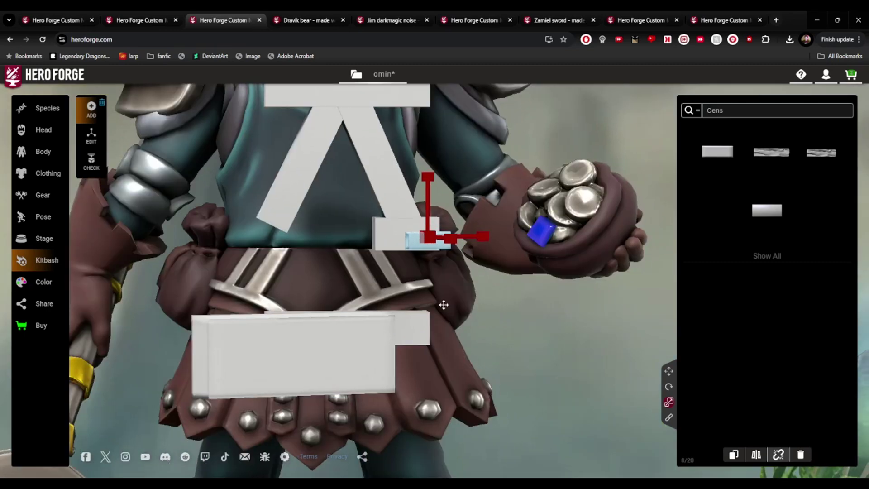
Enlarge the small bevelled bar slightly
drag(442, 305, 366, 347)
mouse_move(491, 308)
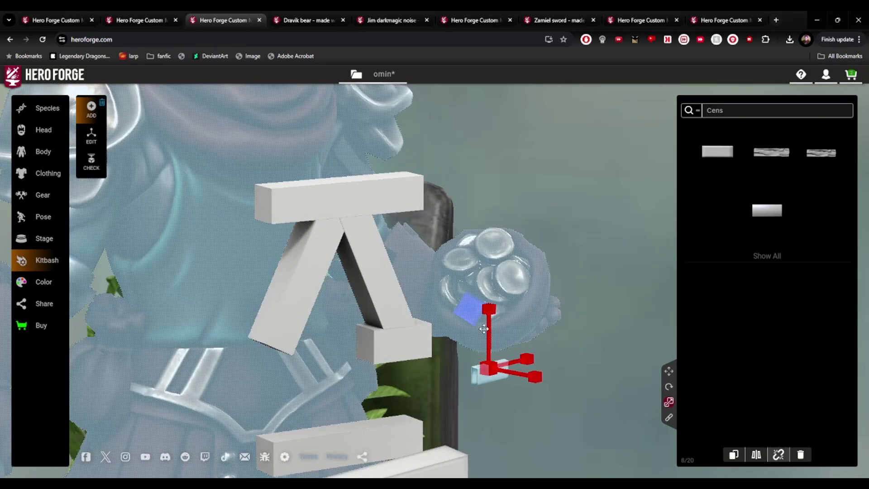
drag(492, 309, 492, 218)
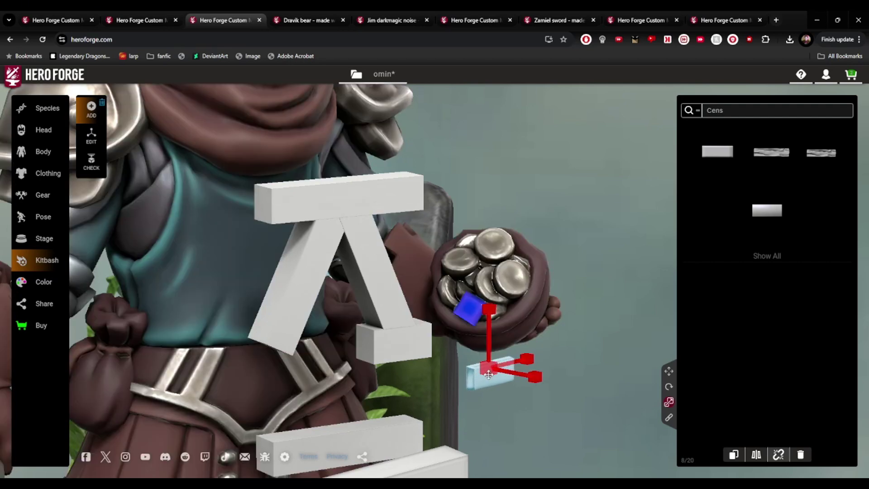
drag(488, 374, 383, 408)
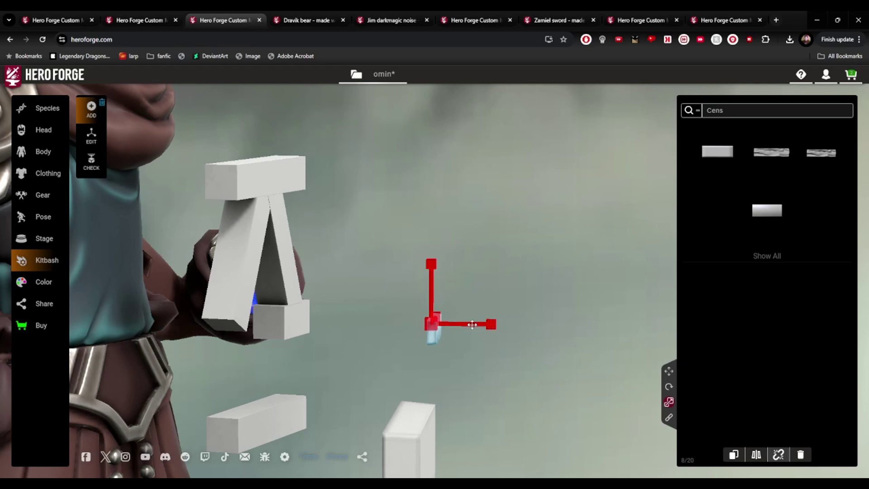
Delete the plain short bar at the foot of the coin-side slanted bar
drag(519, 384, 265, 422)
scroll(362, 376, up, 2)
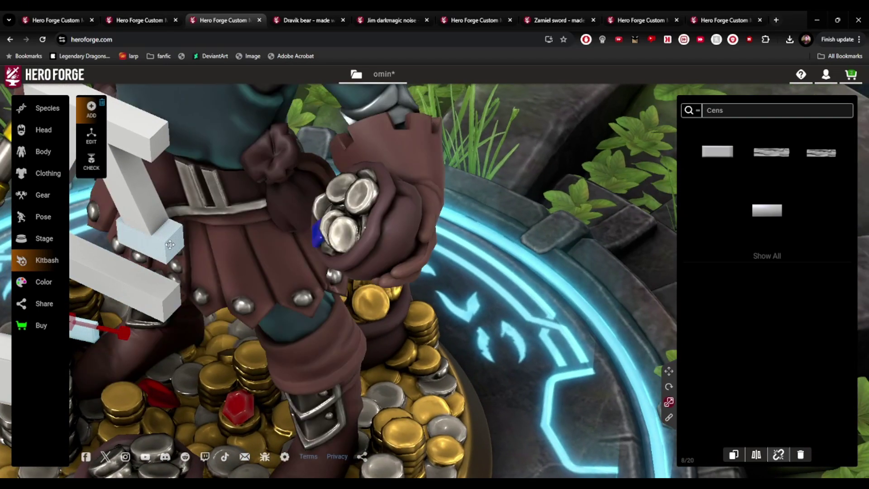
click(170, 245)
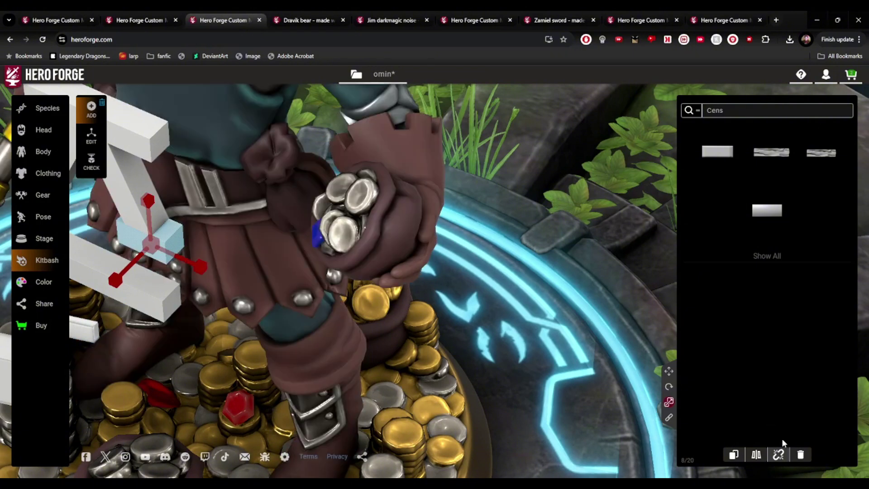
click(800, 454)
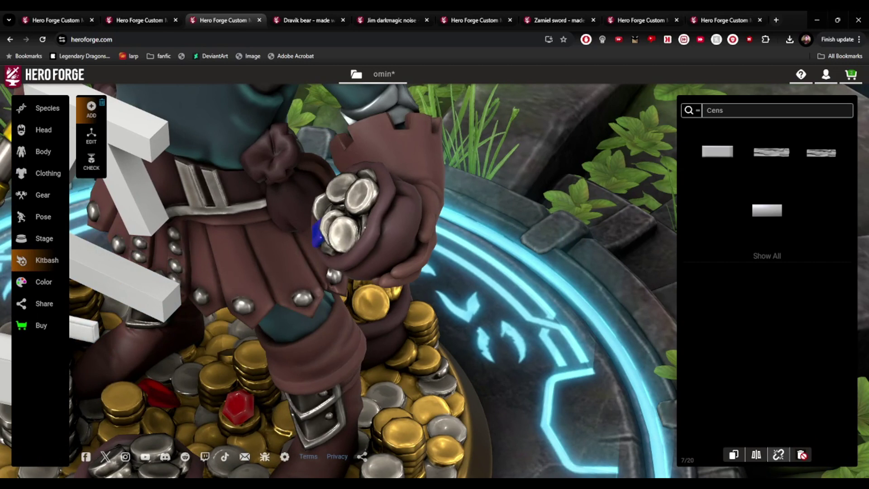
scroll(546, 419, down, 3)
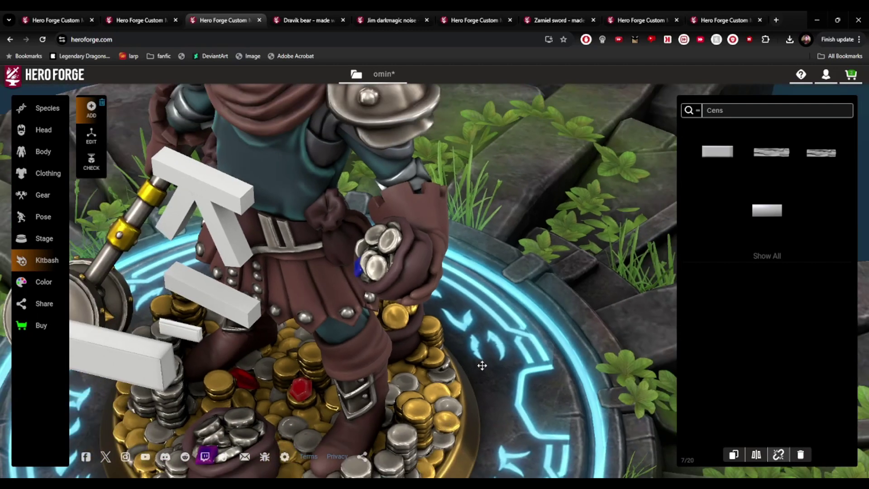
Select the small bevelled bar and rotate it to line up with the other bars
drag(482, 366, 539, 333)
scroll(521, 326, up, 3)
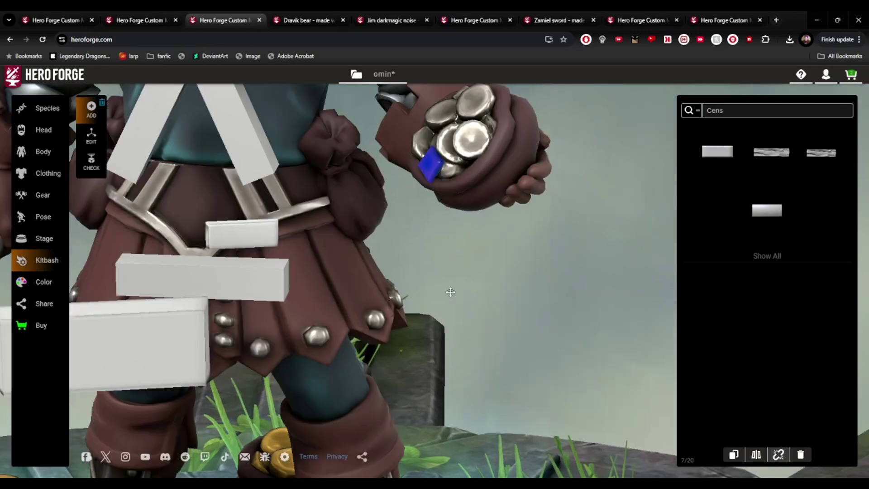
drag(450, 292, 519, 387)
click(326, 346)
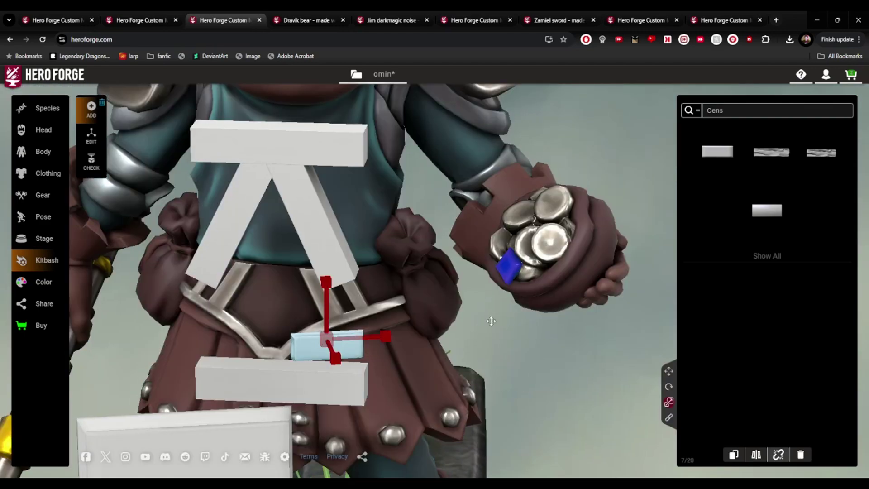
drag(491, 321, 421, 298)
scroll(550, 283, up, 3)
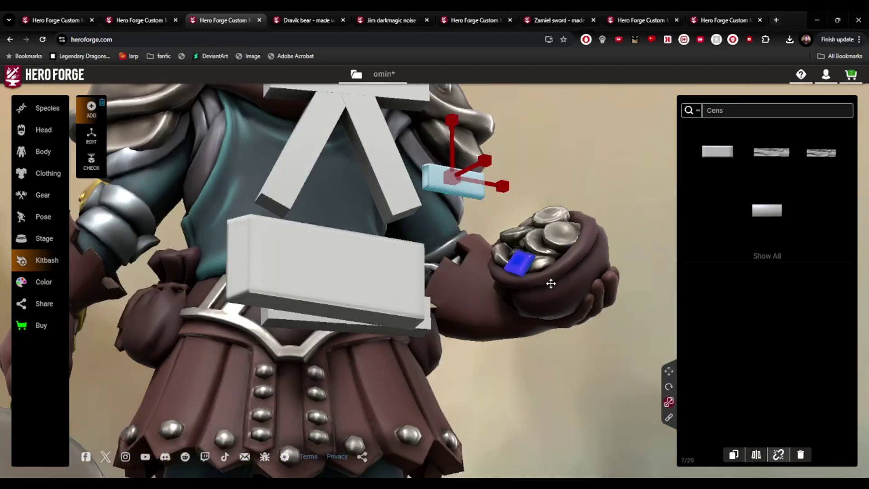
scroll(550, 283, down, 2)
drag(551, 283, 443, 320)
scroll(495, 322, up, 3)
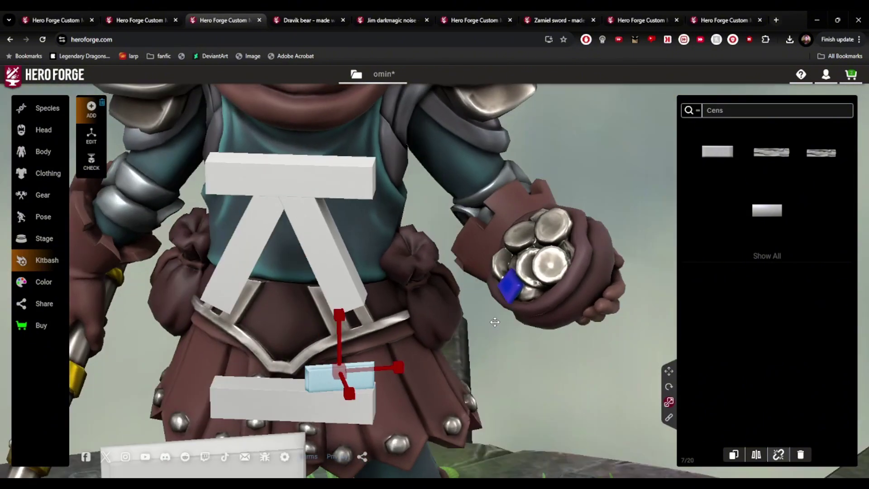
drag(451, 400, 447, 400)
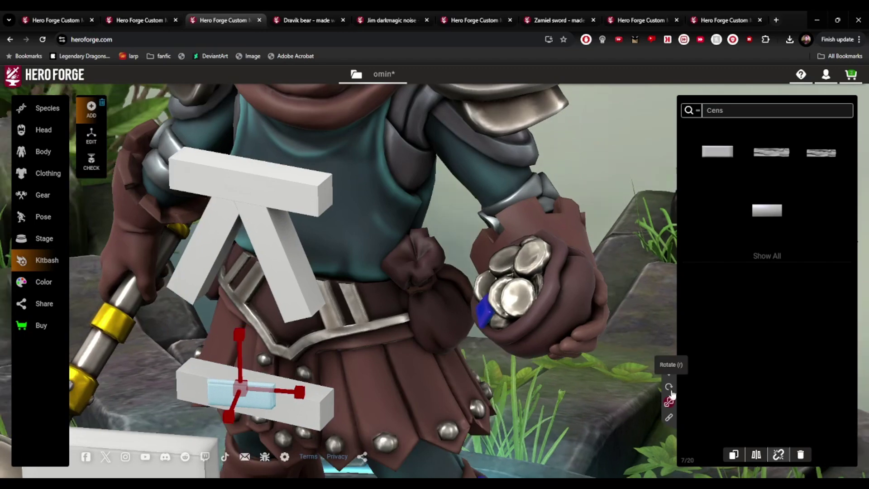
click(669, 386)
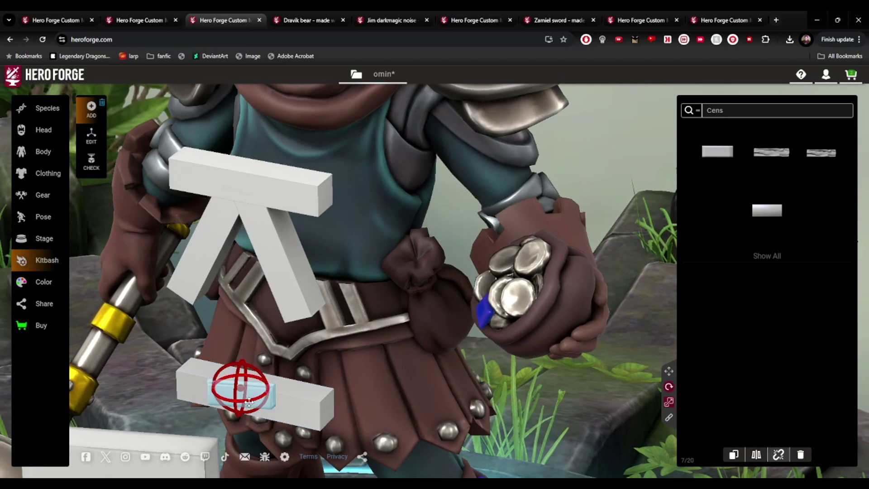
drag(283, 375, 447, 300)
Move the small bevelled bar up to the foot of the coin-side slanted bar
click(669, 371)
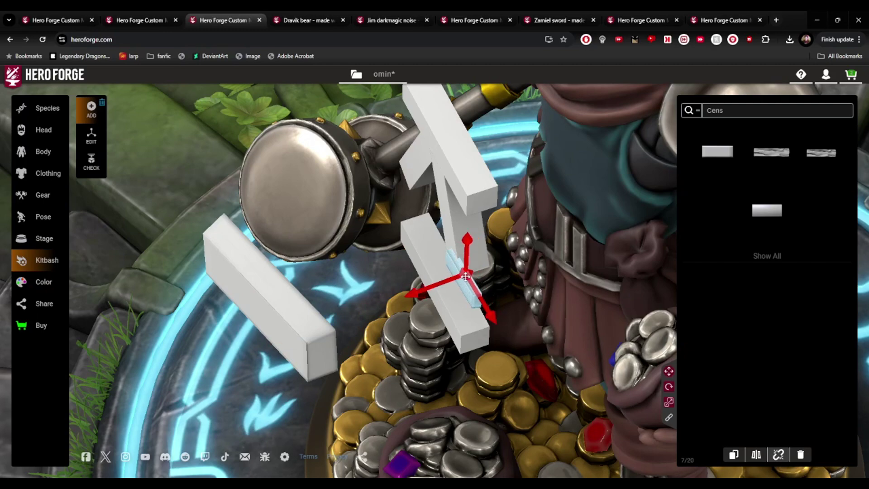
drag(468, 369, 570, 326)
scroll(547, 337, up, 4)
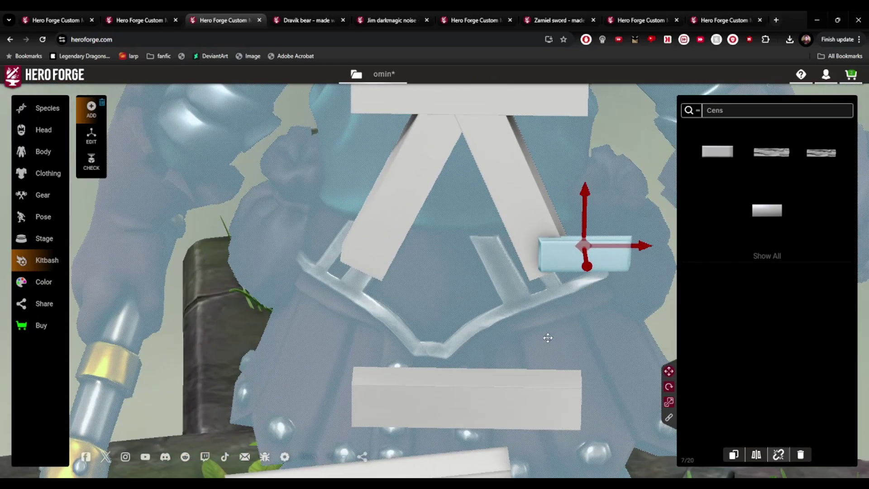
right_drag(548, 338, 465, 365)
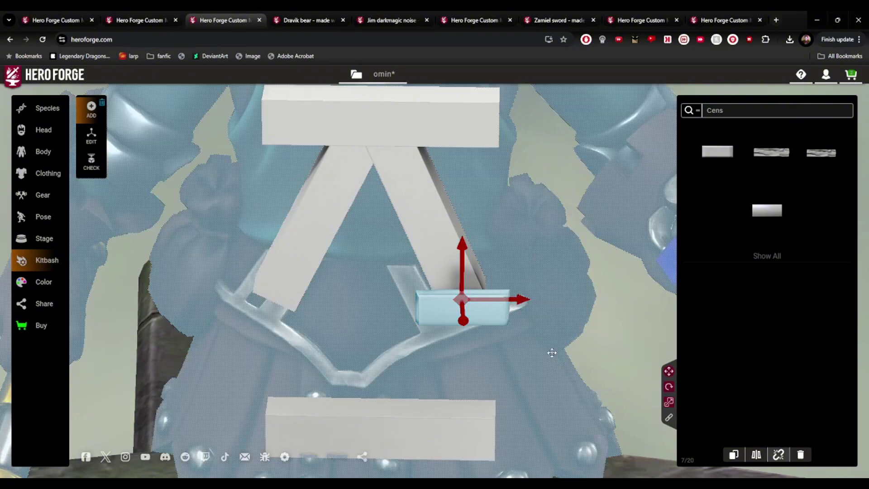
drag(550, 351, 438, 382)
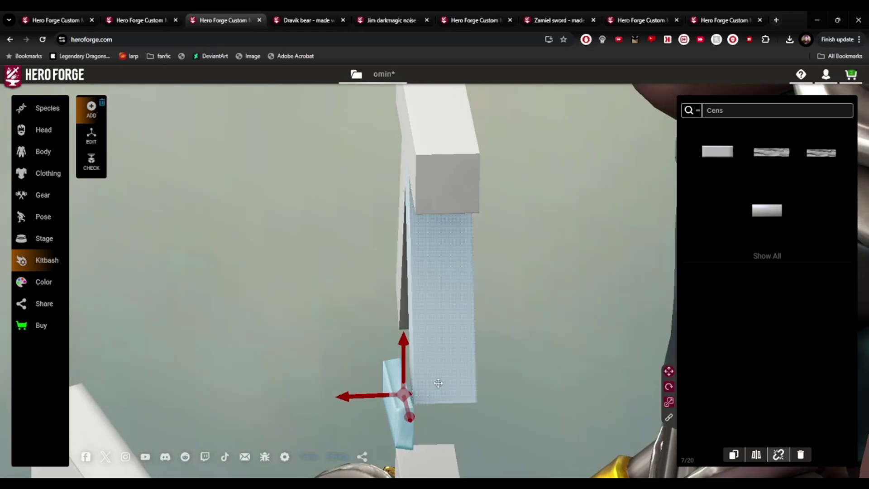
Rotate the small bevelled bar slightly so it stands upright, parallel to the face of the slanted bar
click(668, 386)
drag(416, 401, 417, 405)
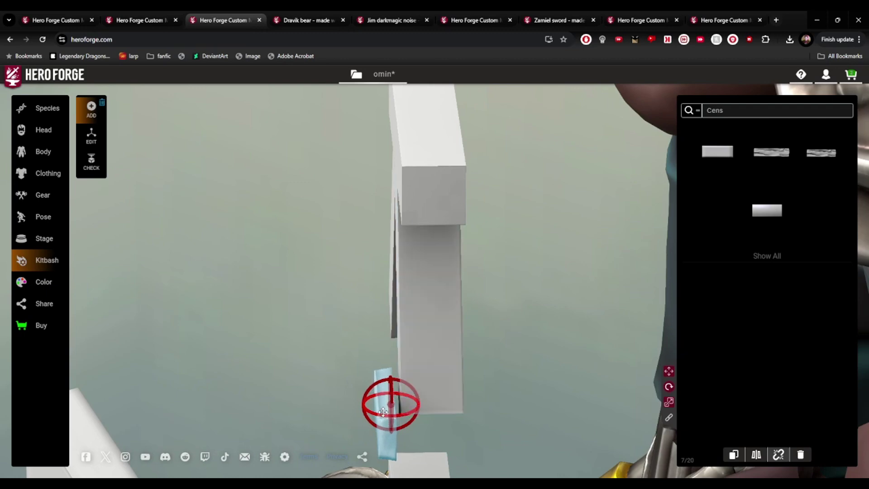
right_drag(490, 374, 496, 271)
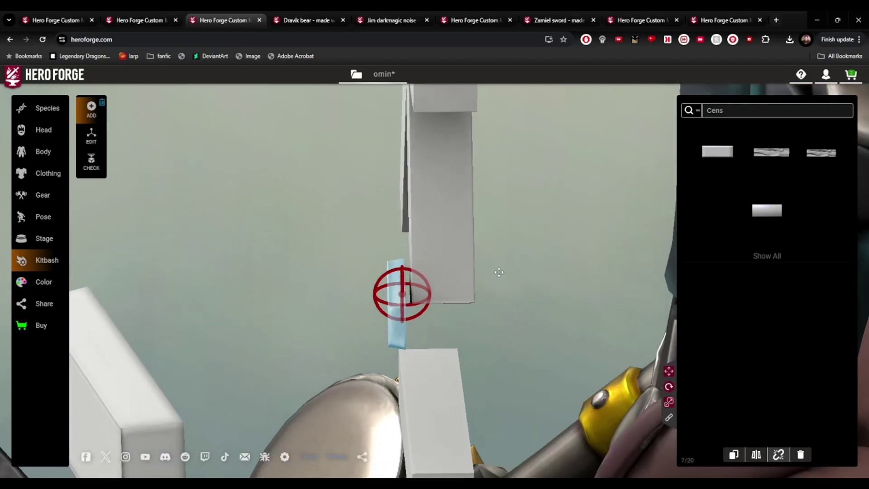
drag(496, 272, 598, 254)
drag(329, 178, 418, 222)
scroll(624, 345, down, 5)
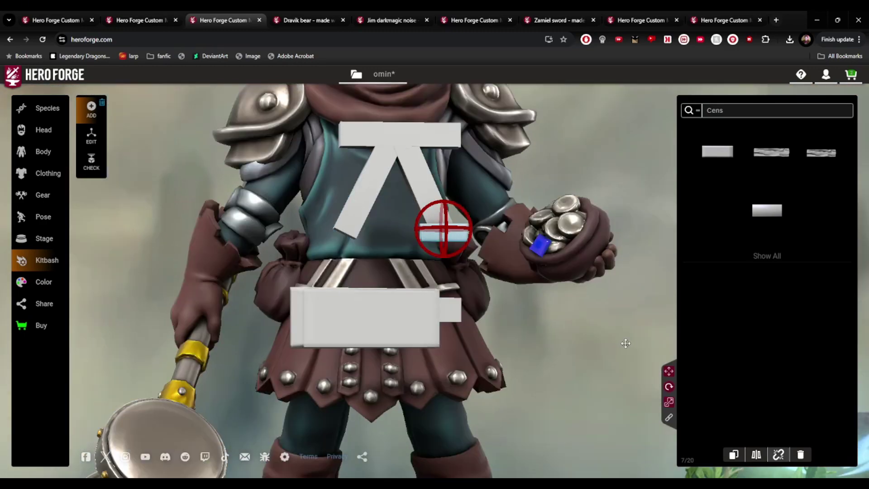
scroll(613, 349, up, 2)
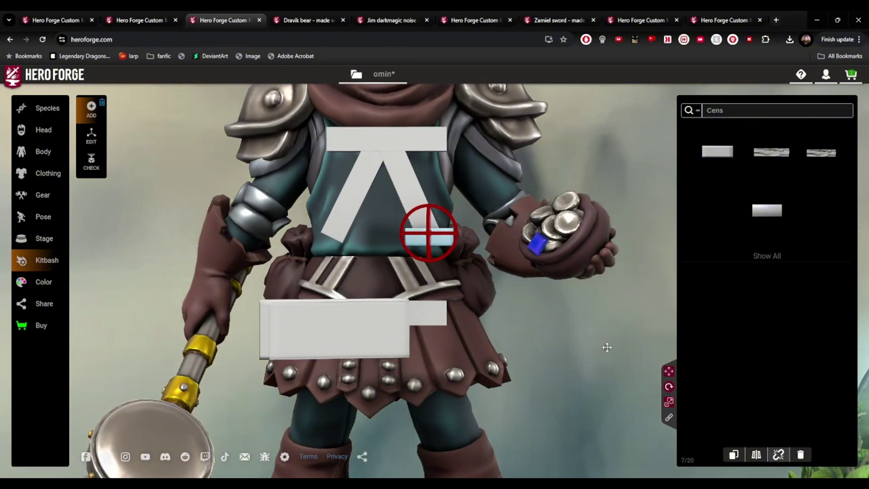
Delete the large rectangular bar in front of the skirt
drag(606, 347, 648, 354)
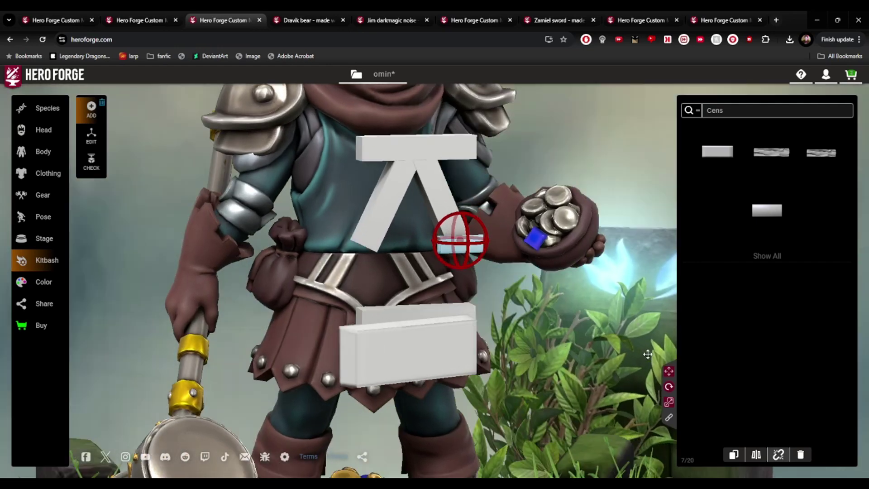
click(466, 368)
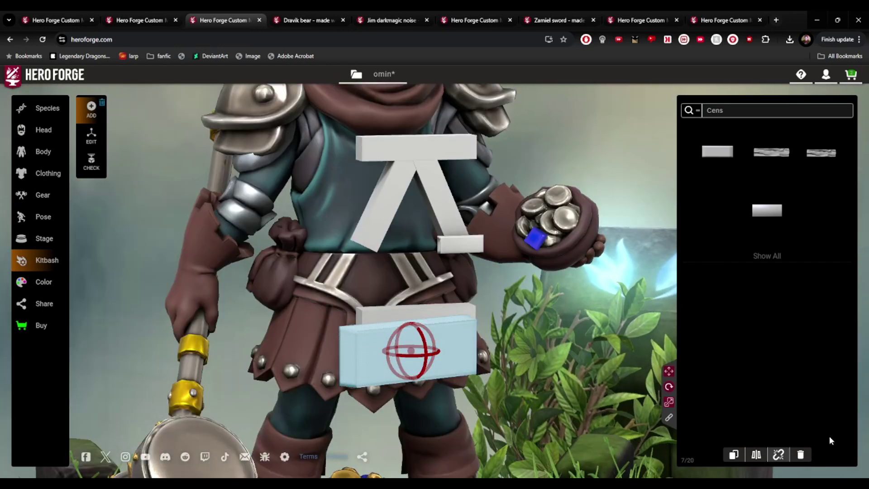
click(800, 454)
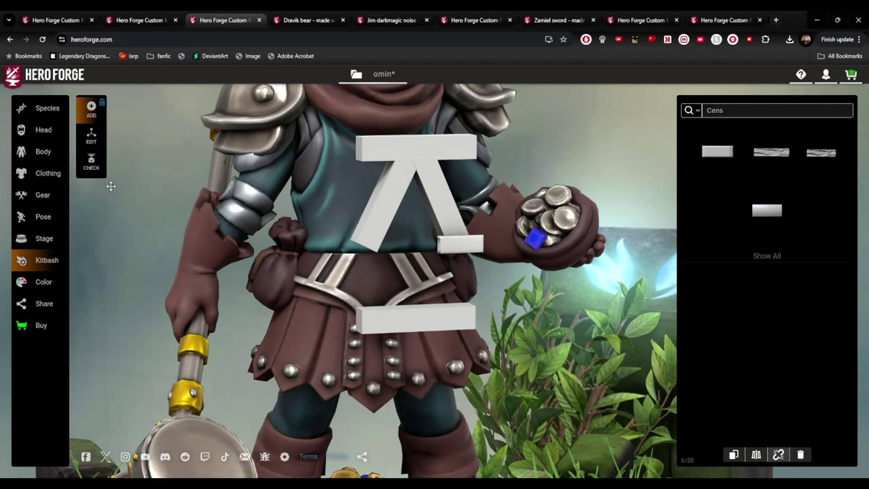
Add the Measuring Stick part from the basic shapes category to the figure
click(698, 111)
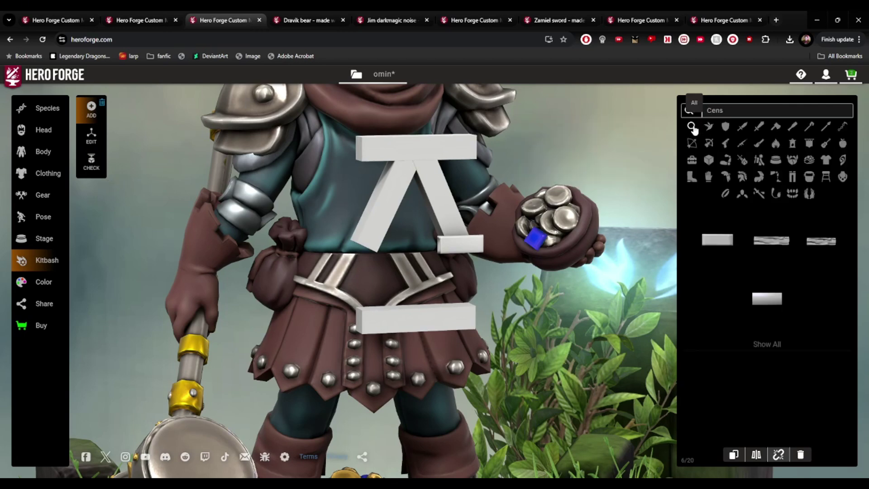
click(709, 161)
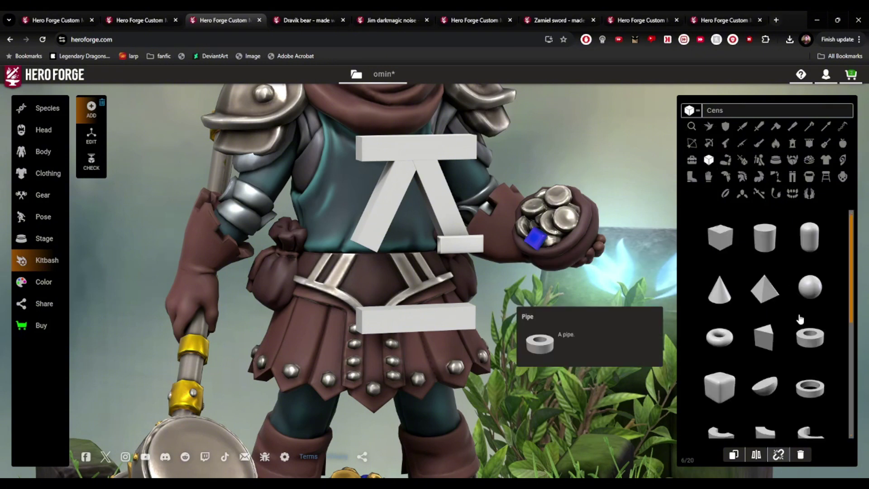
scroll(800, 319, down, 2)
scroll(800, 319, down, 2)
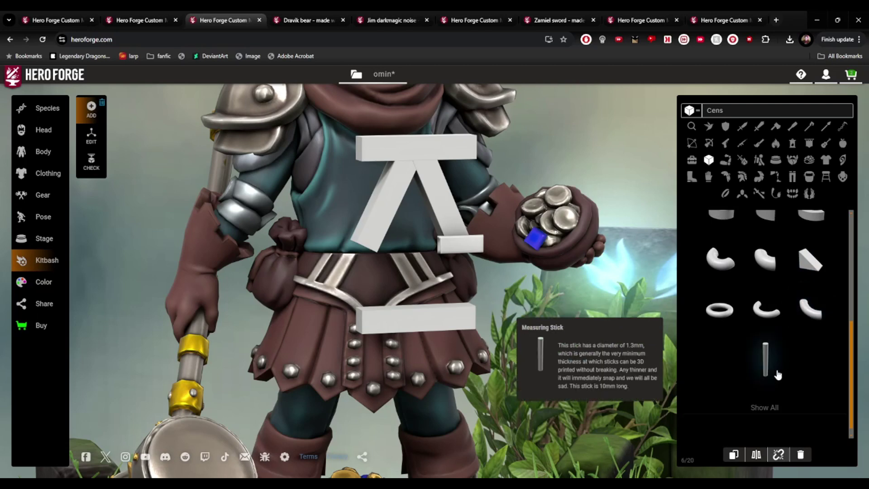
click(769, 371)
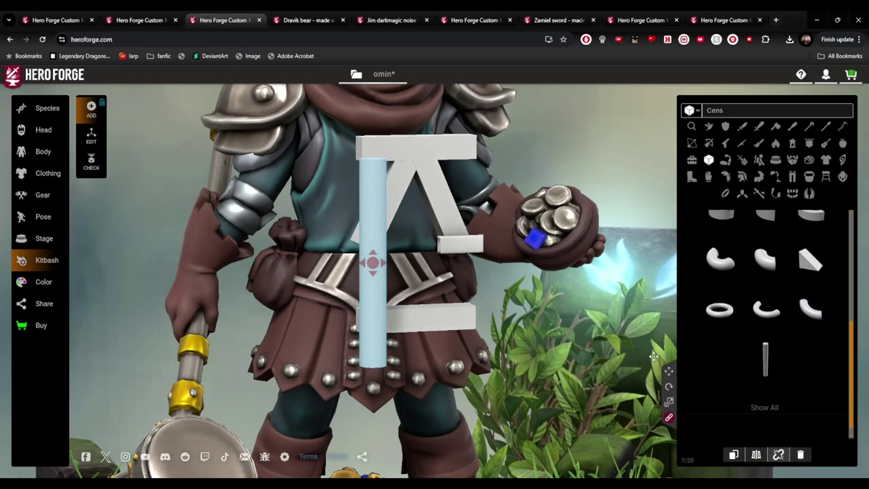
scroll(629, 366, up, 2)
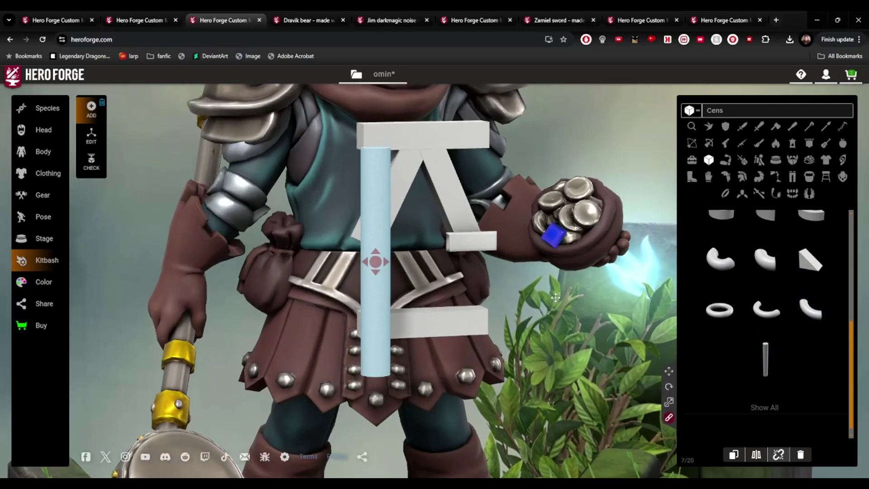
Move the measuring stick away from the torso to the open space beside and below the coin bag
drag(555, 297, 598, 288)
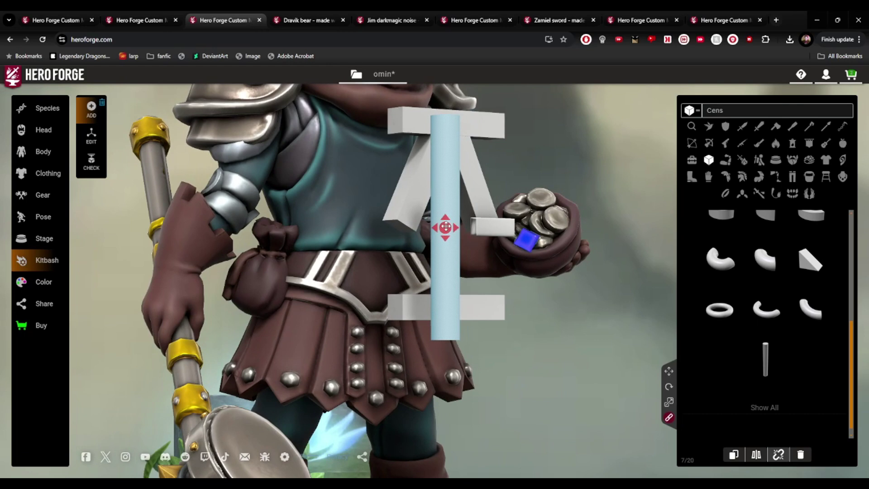
drag(444, 226, 619, 296)
click(668, 371)
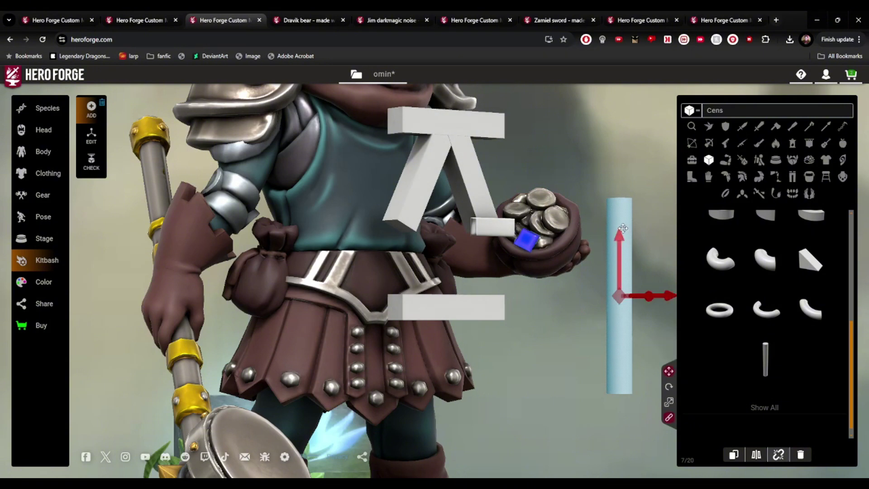
drag(622, 229, 624, 293)
Scale the measuring stick down to about half its length and make it thinner along one horizontal axis
click(669, 403)
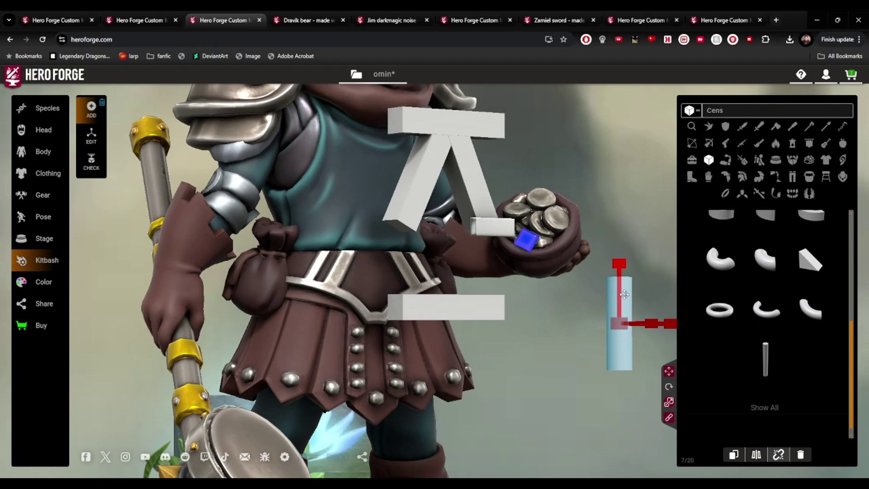
right_drag(502, 372, 246, 361)
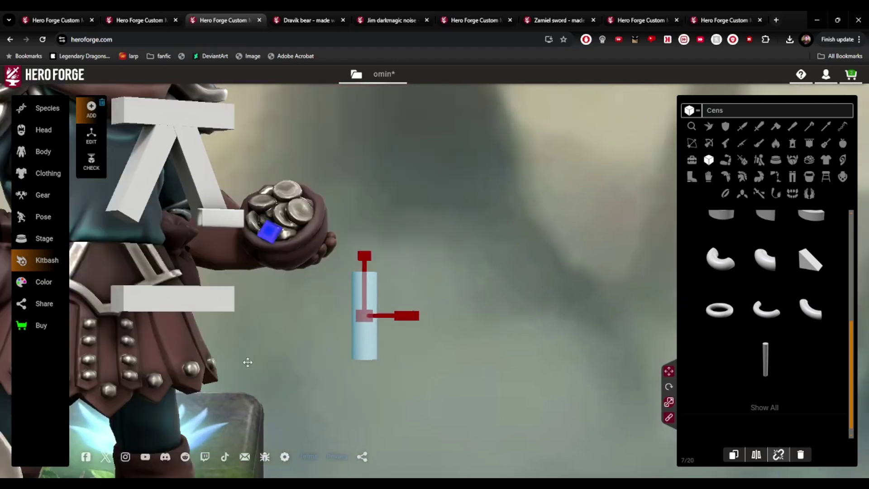
drag(246, 361, 192, 367)
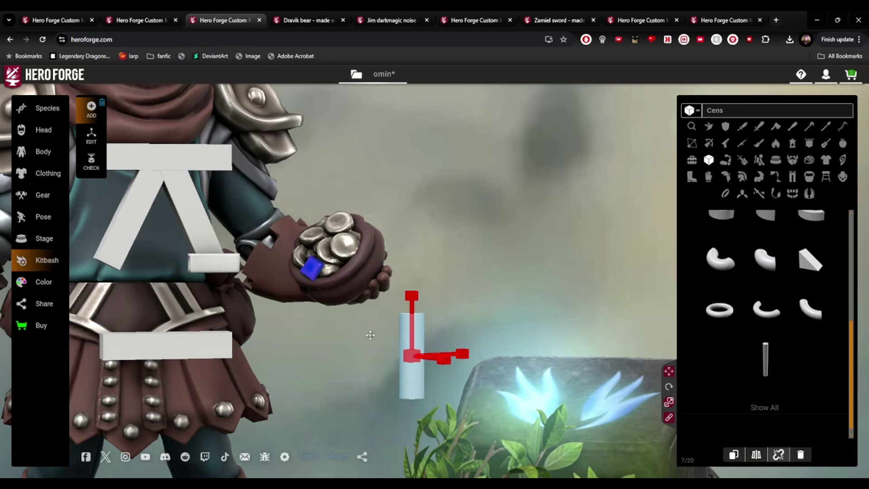
drag(473, 348, 458, 357)
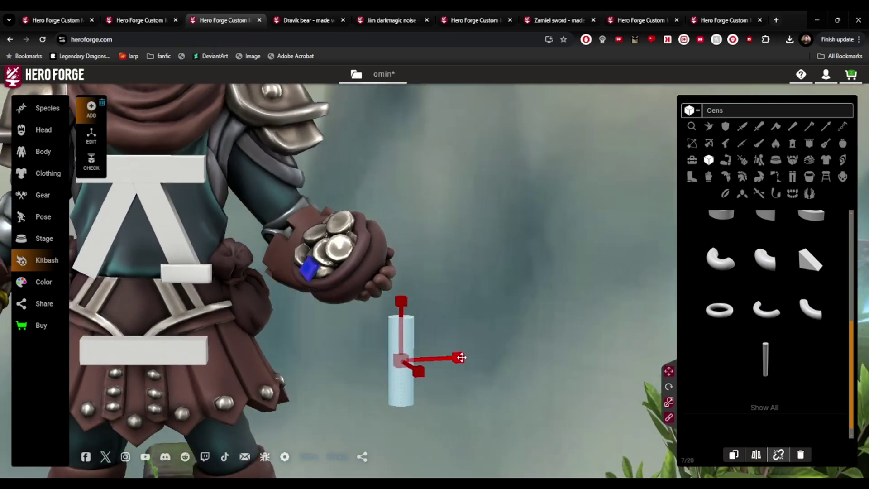
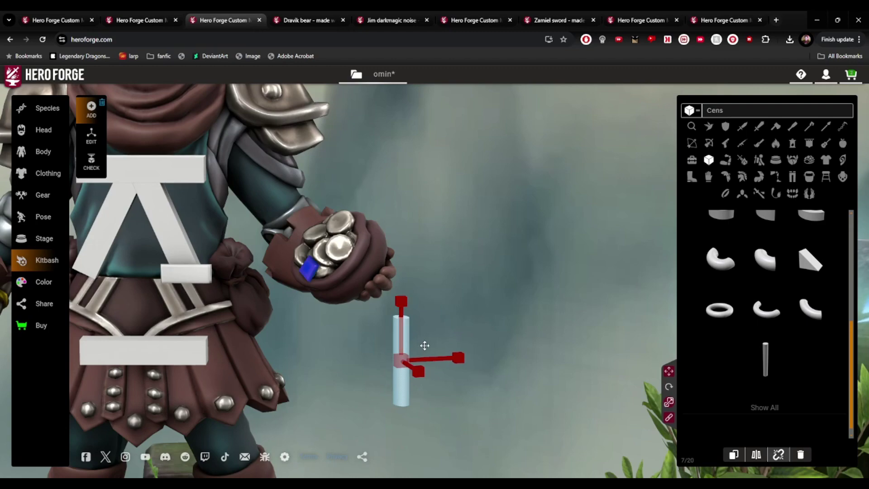
drag(453, 304, 407, 330)
Search all kitbash parts for "Cen" and add the bevelled rectangular bar
scroll(719, 308, up, 2)
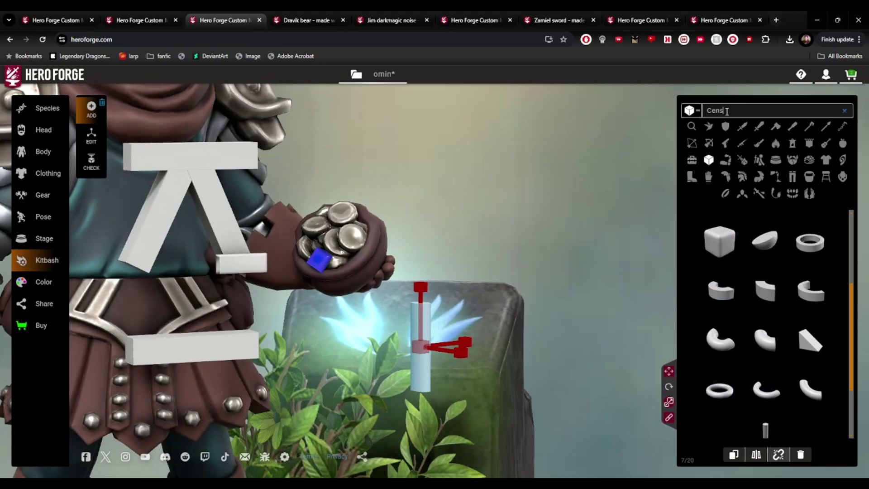
click(692, 126)
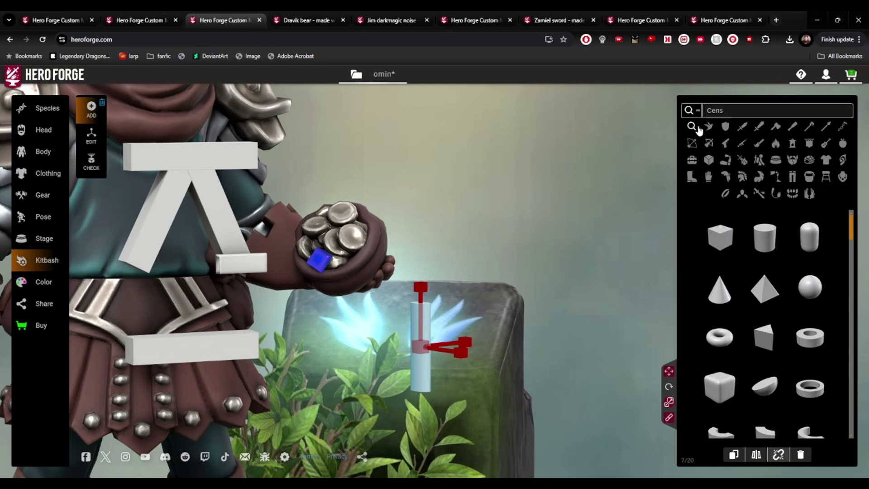
click(730, 112)
key(BackSpace)
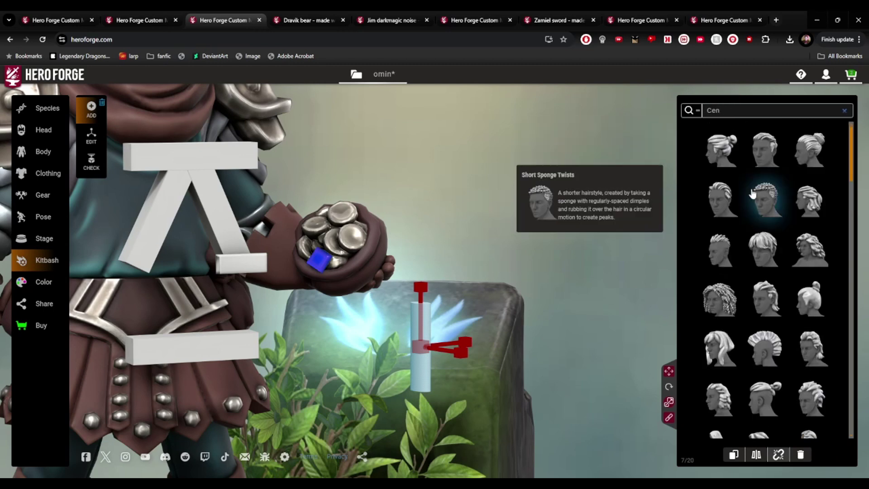
scroll(752, 193, down, 6)
scroll(752, 194, down, 5)
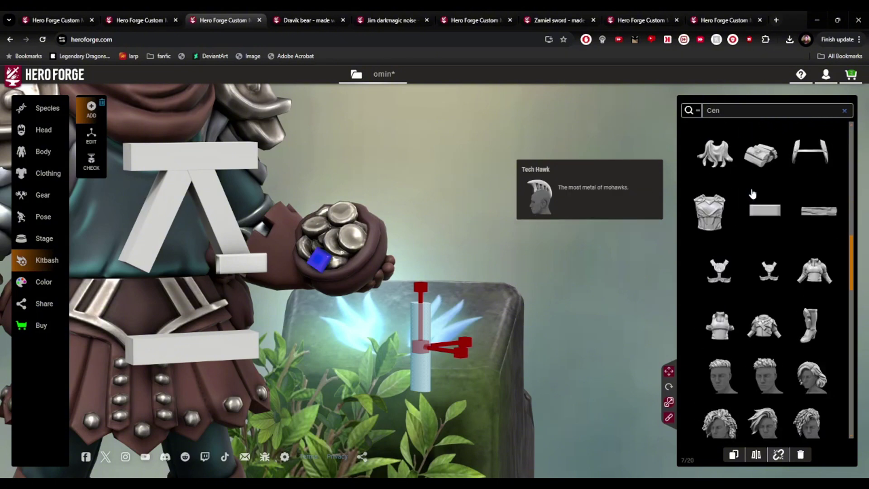
click(764, 214)
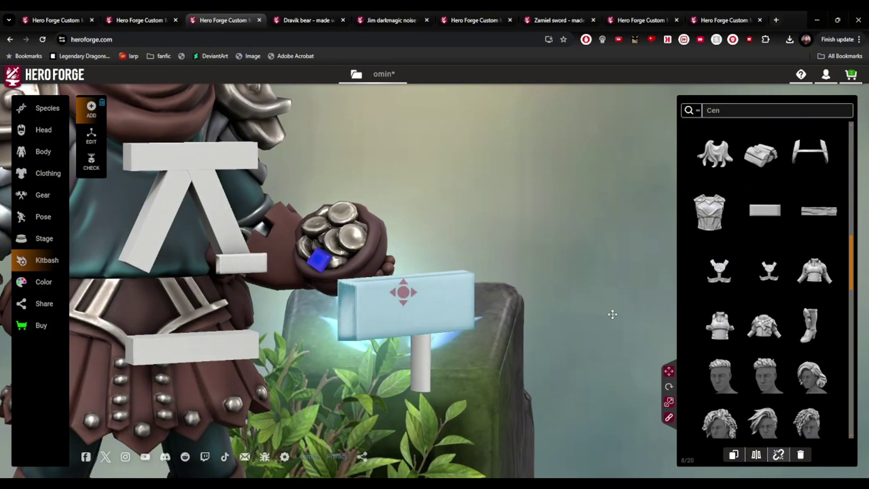
Rotate the new bevelled bar so it lies flat and horizontal, with its sloped long side facing forward
drag(508, 345, 623, 335)
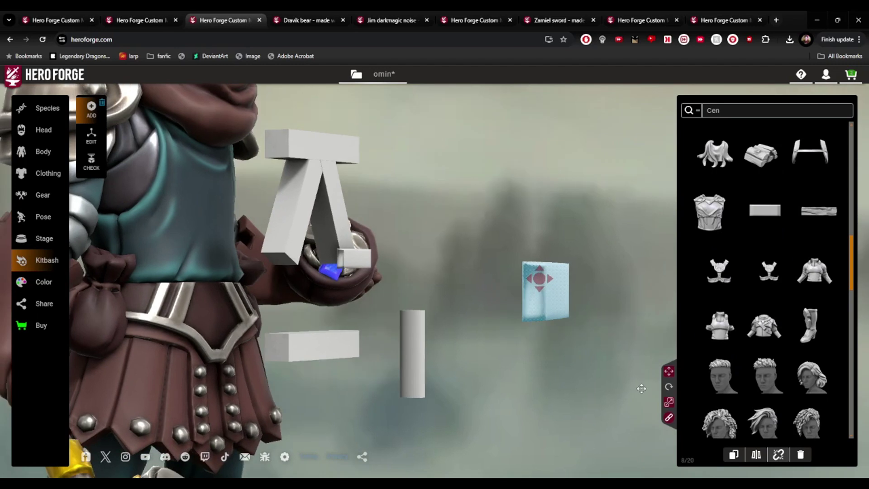
click(668, 386)
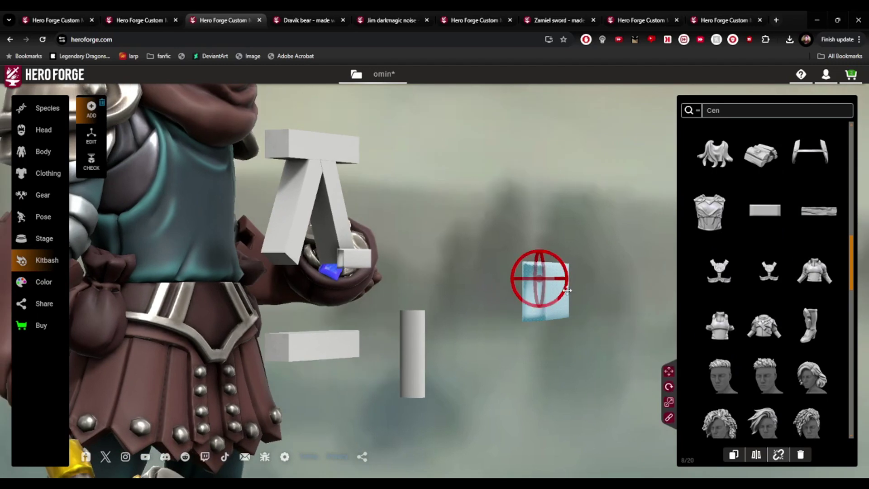
drag(566, 290, 480, 115)
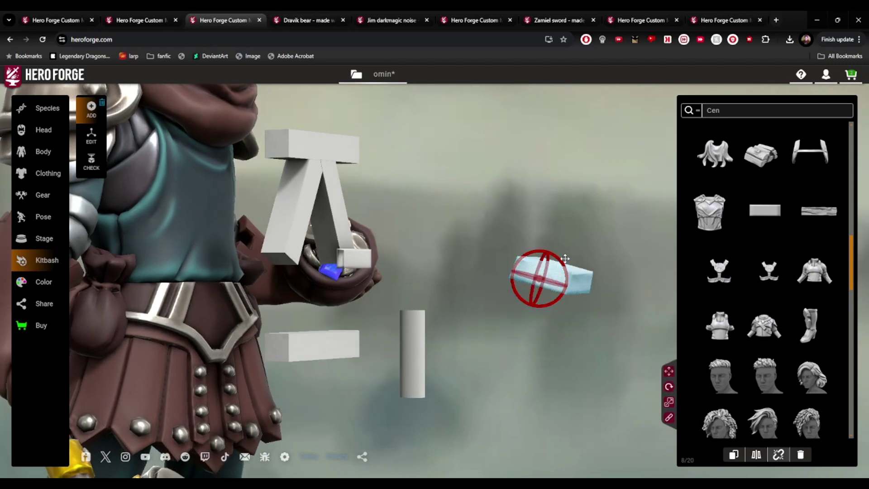
drag(552, 253, 753, 202)
drag(656, 386, 440, 352)
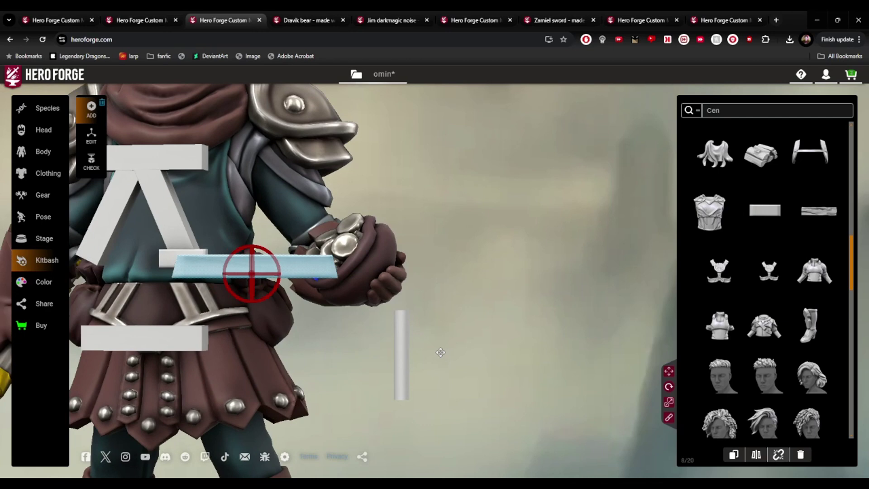
click(267, 254)
Delete the two plain horizontal bars, one in front of the skirt and one across the tops of the slanted bars
right_drag(419, 381, 604, 411)
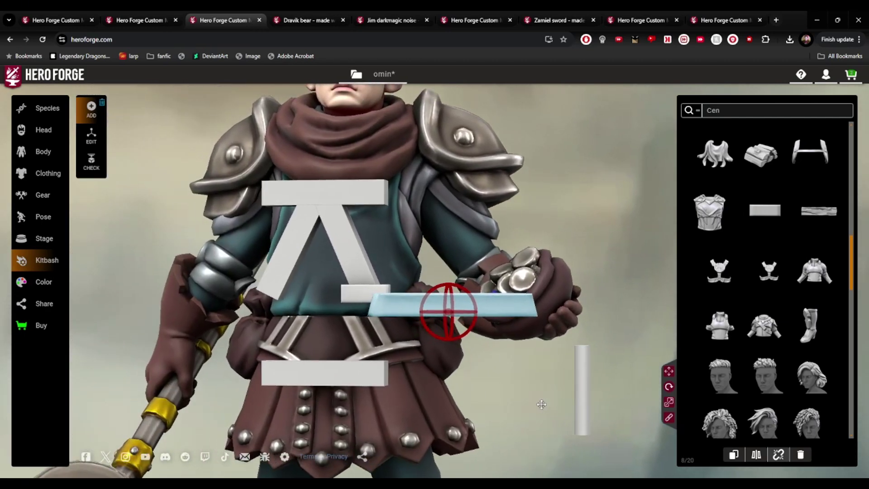
drag(541, 404, 554, 347)
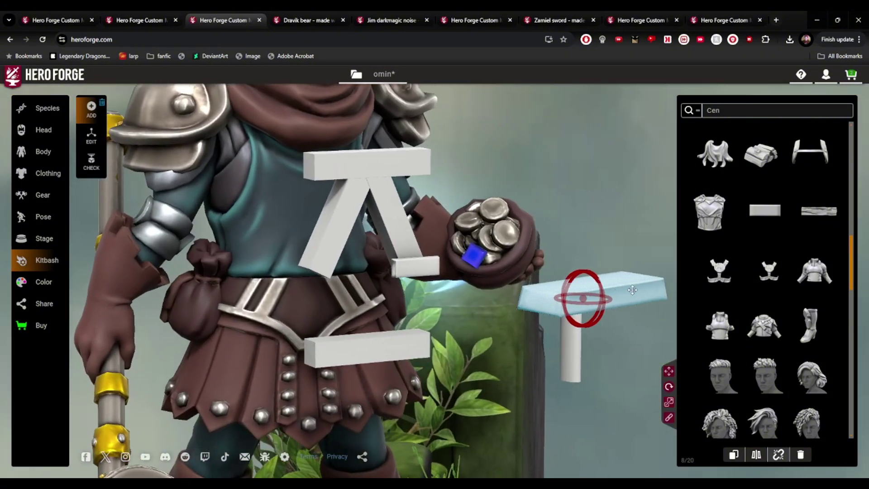
click(371, 353)
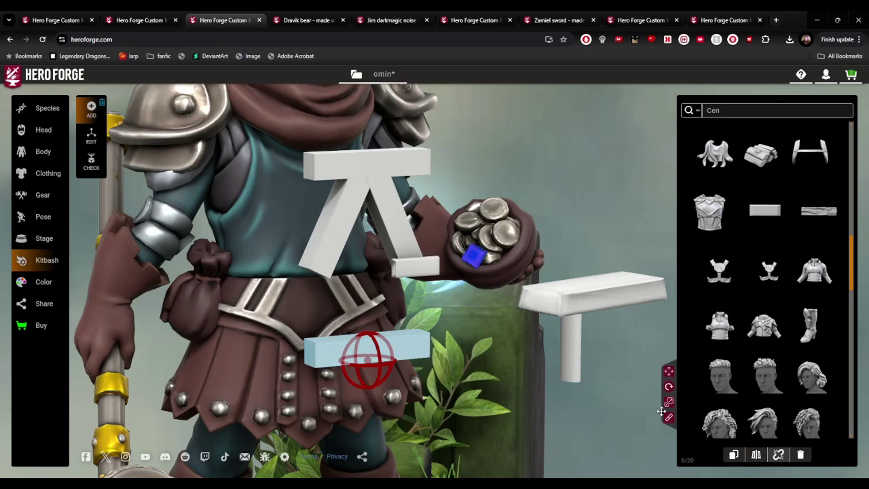
click(800, 454)
click(383, 168)
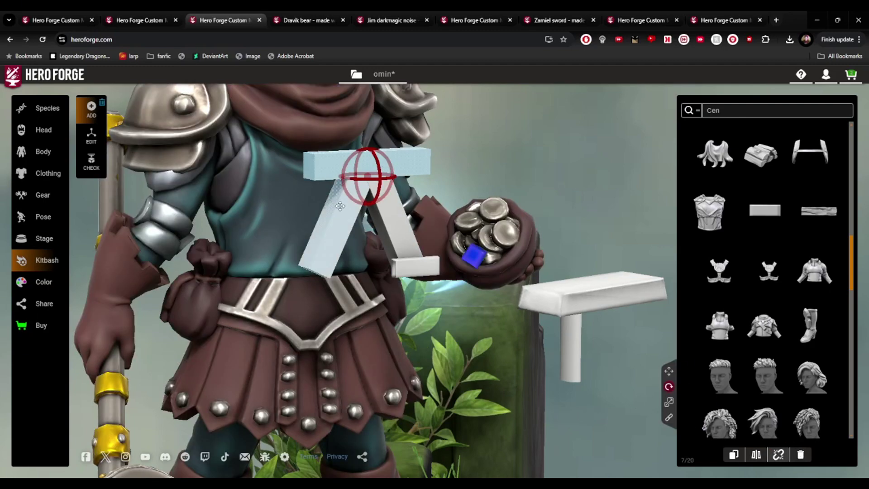
click(800, 454)
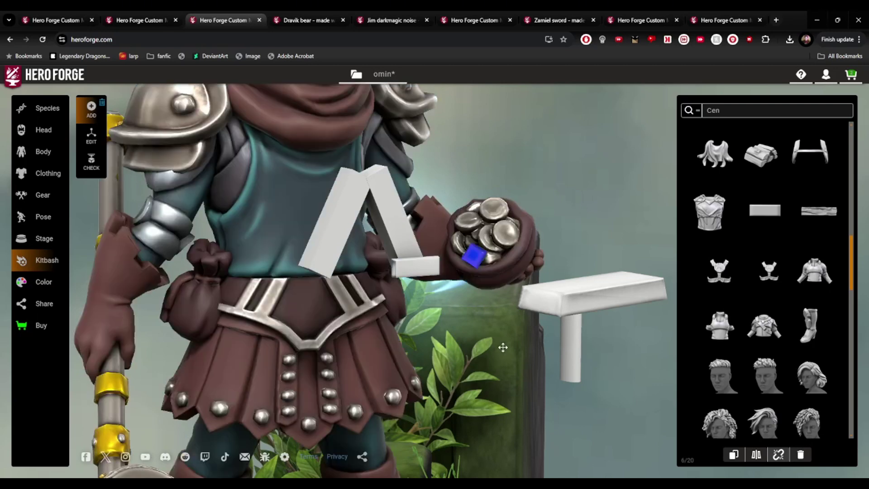
Move the large bevelled bar from beside the coin bag to the front of the torso, above the slanted bars
right_drag(511, 350, 427, 267)
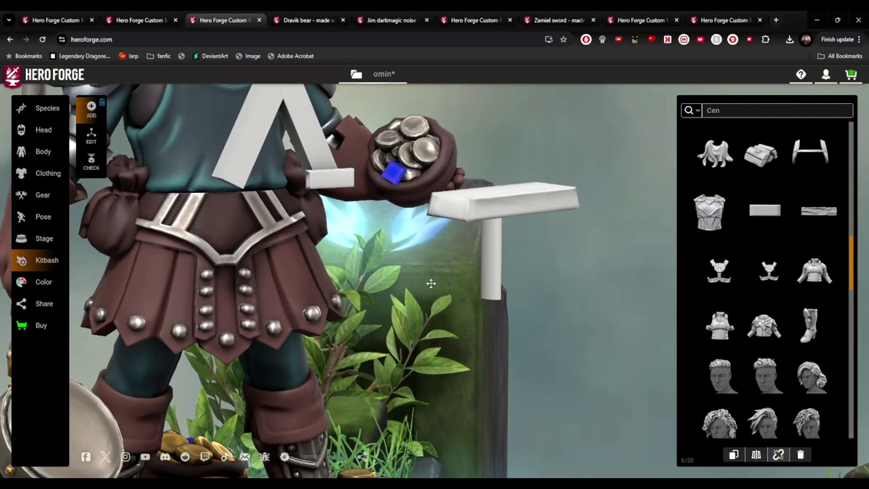
click(543, 192)
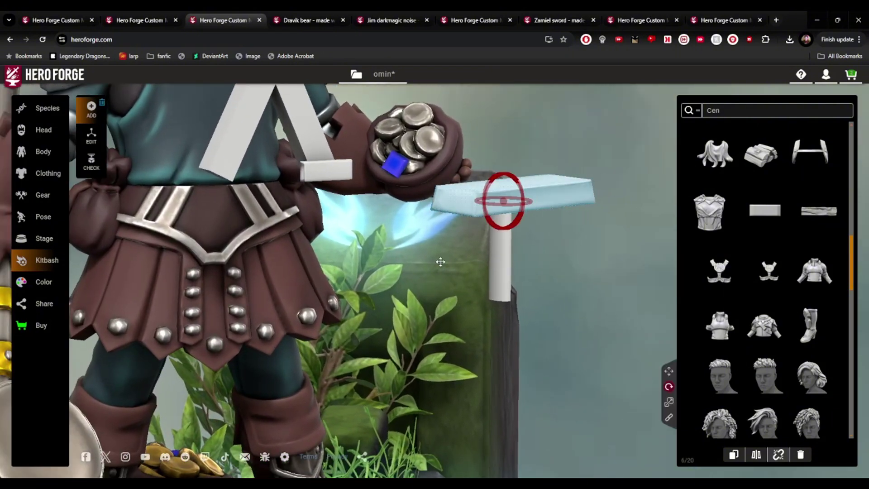
right_drag(440, 262, 557, 381)
right_drag(549, 179, 509, 159)
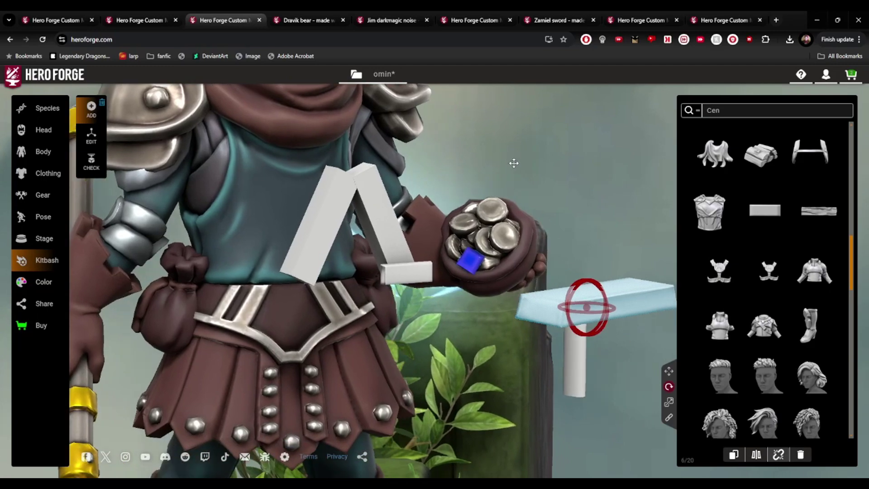
drag(514, 162, 480, 181)
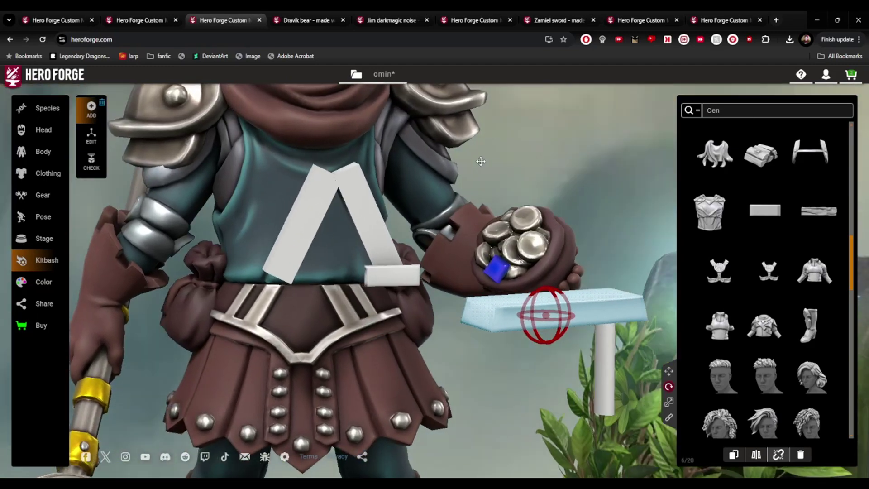
click(669, 371)
drag(532, 325, 319, 190)
drag(379, 233, 510, 246)
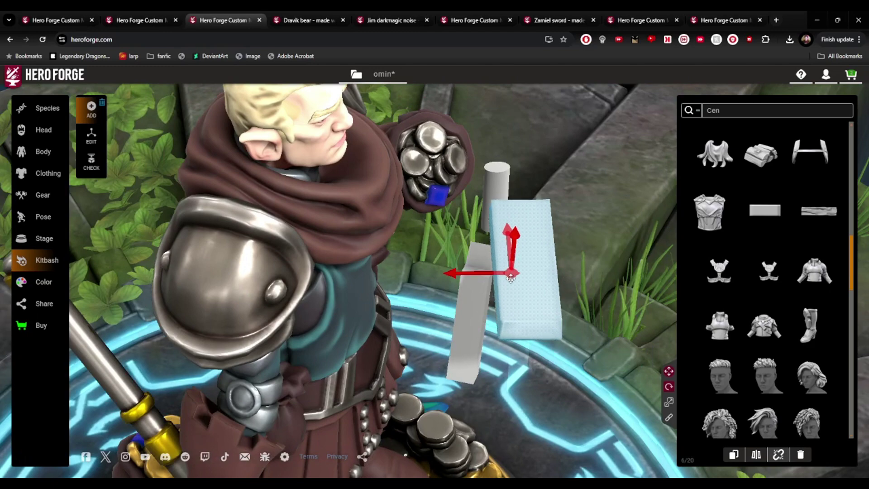
Rotate the large bevelled bar about its vertical axis until it runs straight across the front of the torso
drag(634, 290, 461, 275)
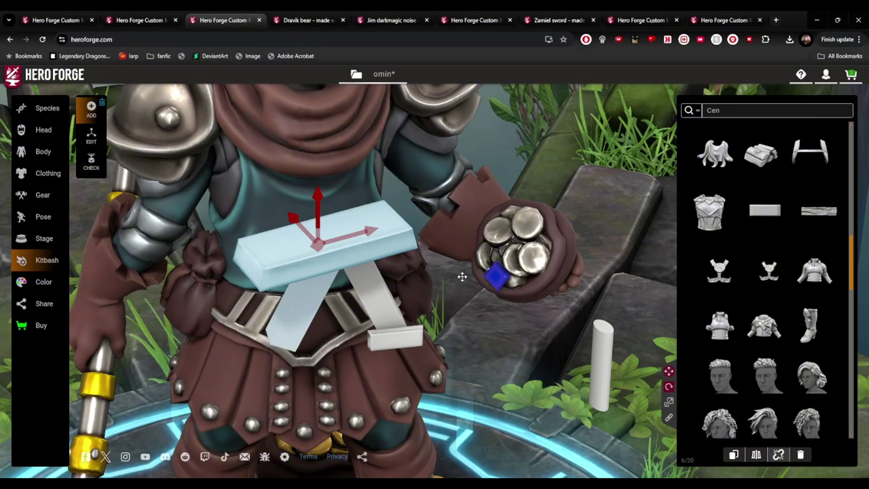
drag(481, 301, 378, 318)
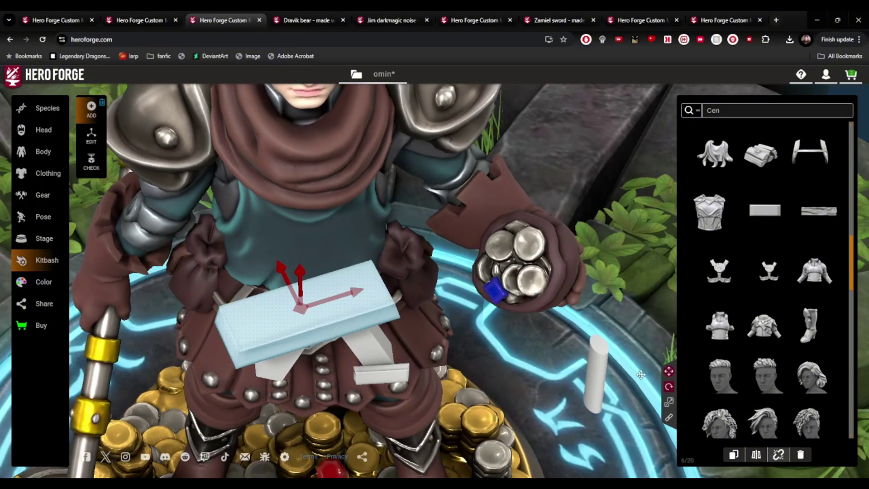
click(668, 386)
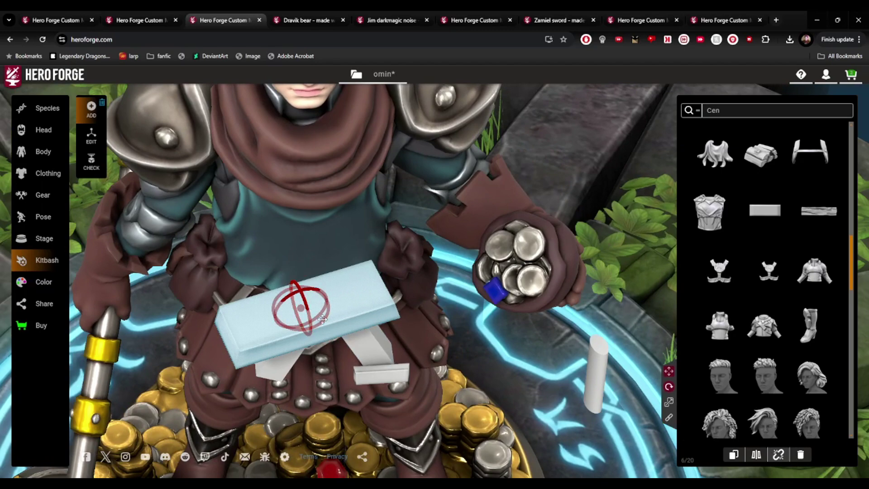
drag(323, 319, 233, 351)
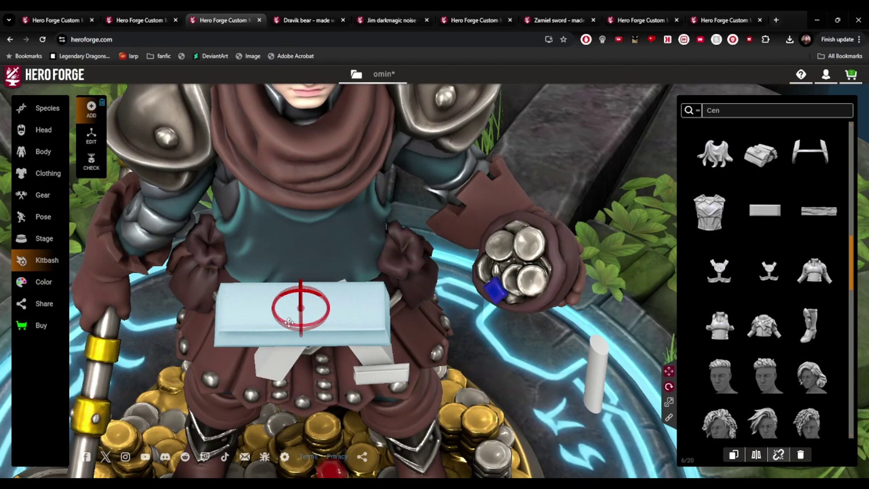
Move the large bevelled bar sideways and down to rest centred on the joined tops of the slanted bars
scroll(314, 308, up, 3)
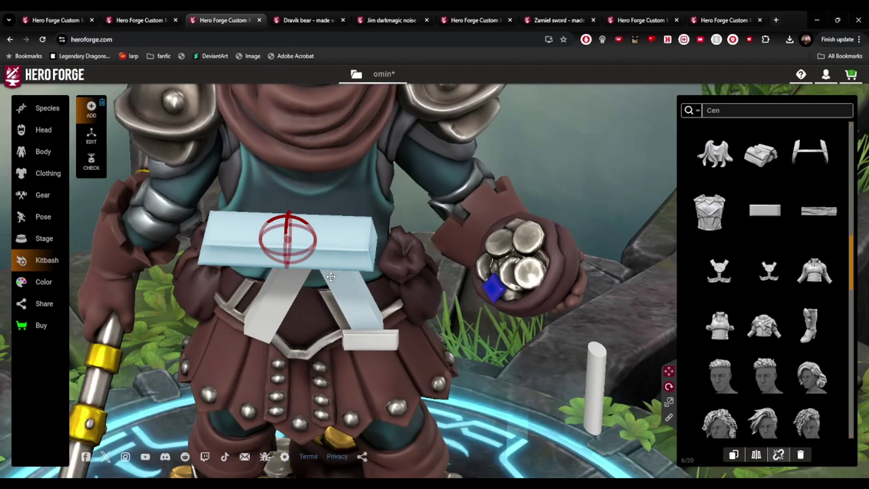
scroll(312, 254, down, 2)
scroll(345, 229, up, 4)
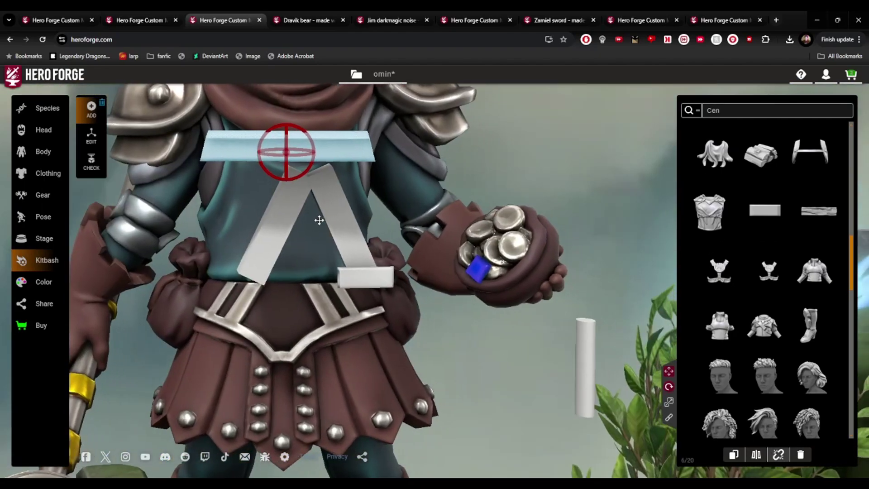
click(668, 371)
drag(266, 126, 426, 153)
drag(582, 162, 209, 255)
mouse_move(543, 189)
mouse_down()
mouse_move(524, 190)
mouse_move(531, 195)
mouse_up()
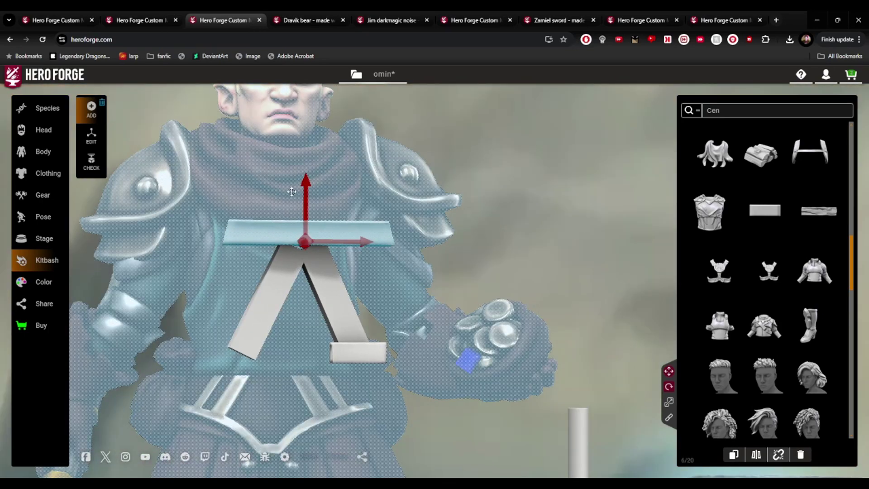
drag(308, 185, 306, 194)
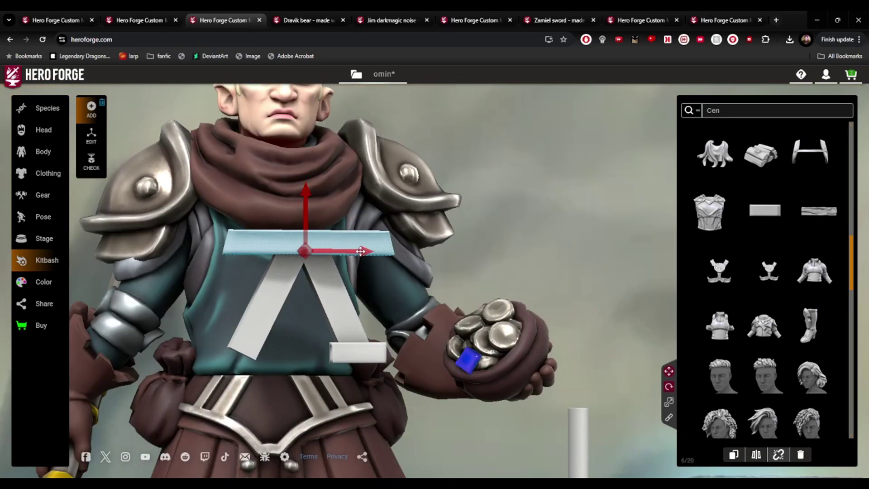
Nudge the horizontal bar above the two slanted legs slightly sideways and scale it down uniformly
drag(360, 252, 357, 252)
drag(516, 288, 604, 297)
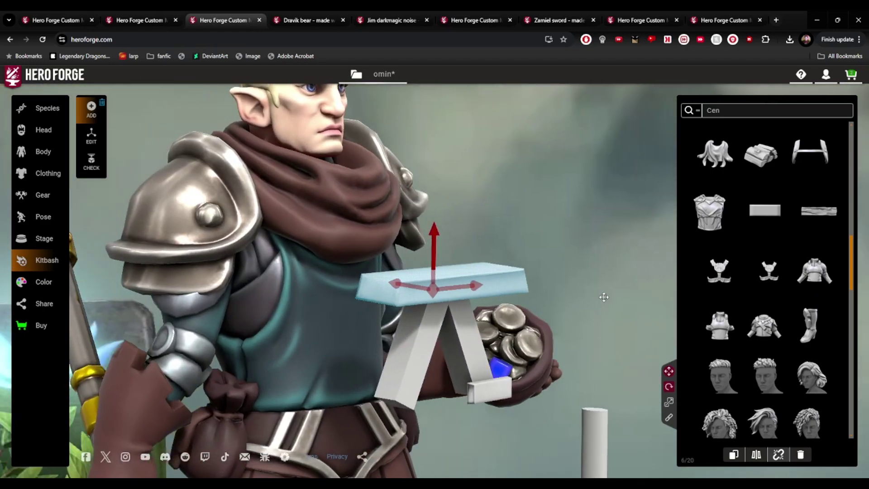
right_drag(645, 260, 321, 176)
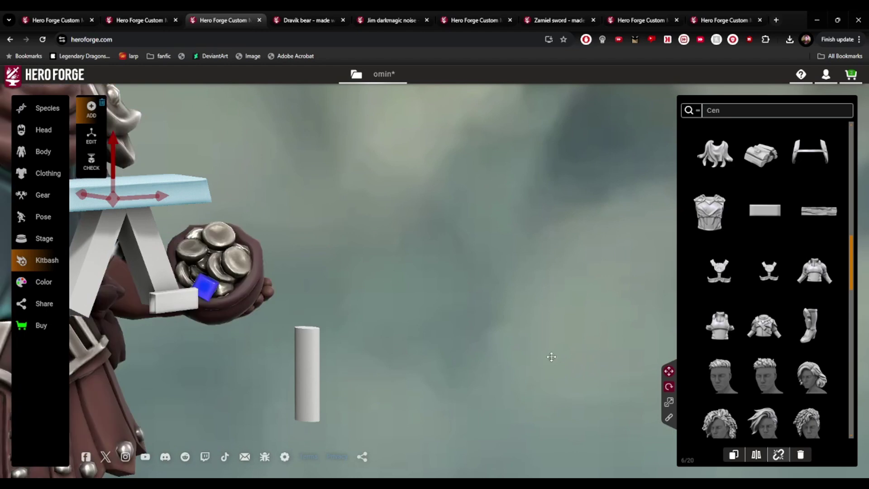
drag(430, 301, 455, 303)
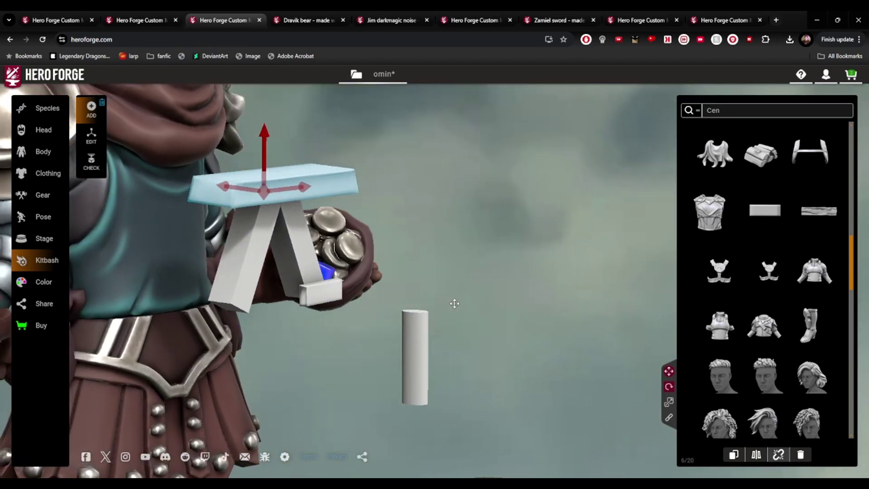
click(668, 401)
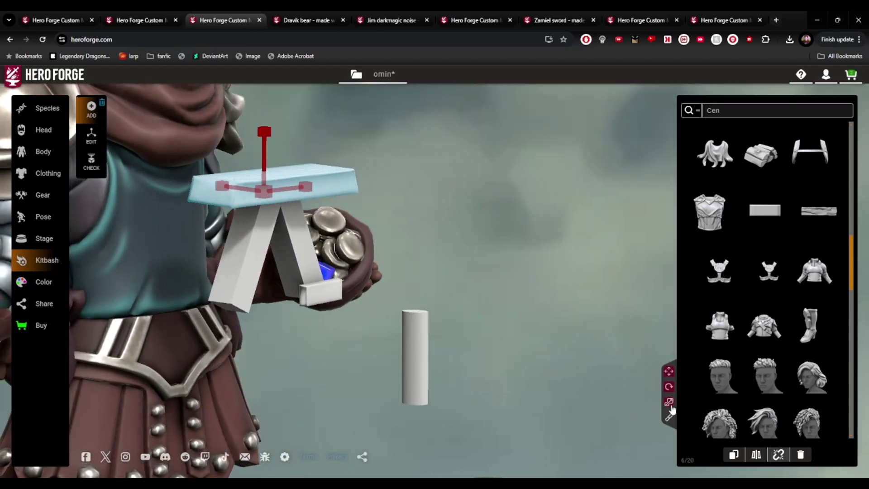
drag(395, 312, 463, 287)
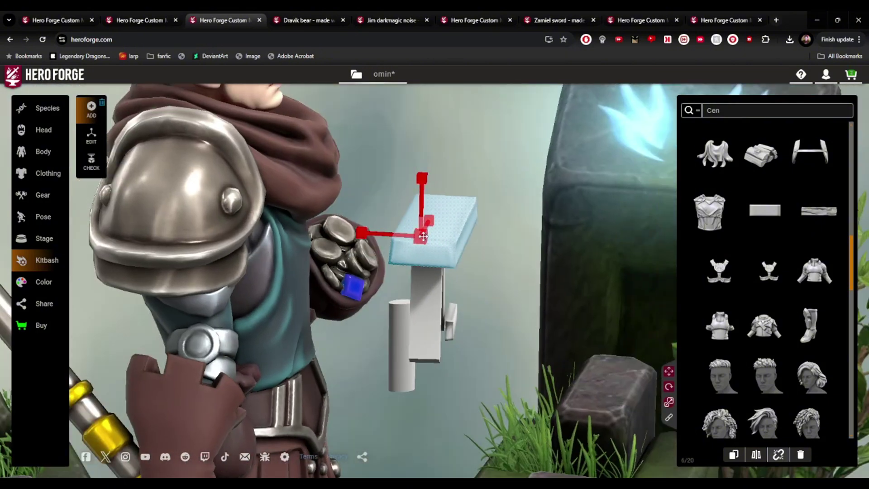
drag(427, 243, 250, 239)
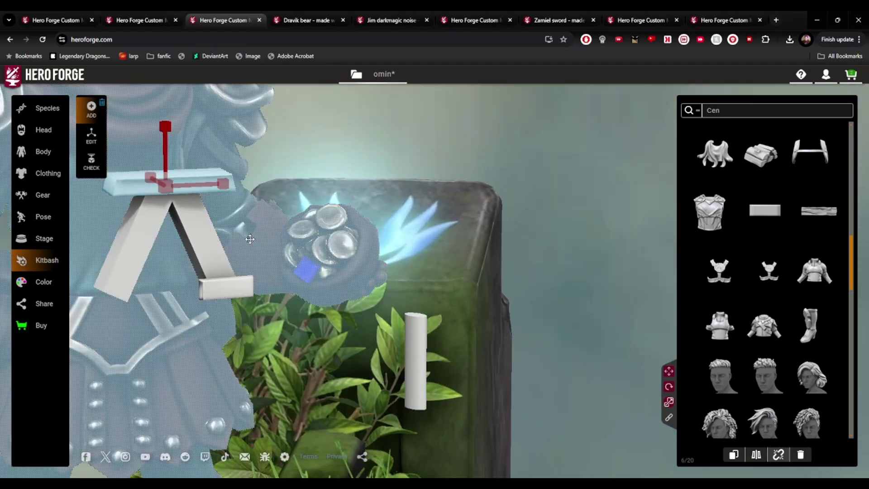
drag(211, 154, 349, 189)
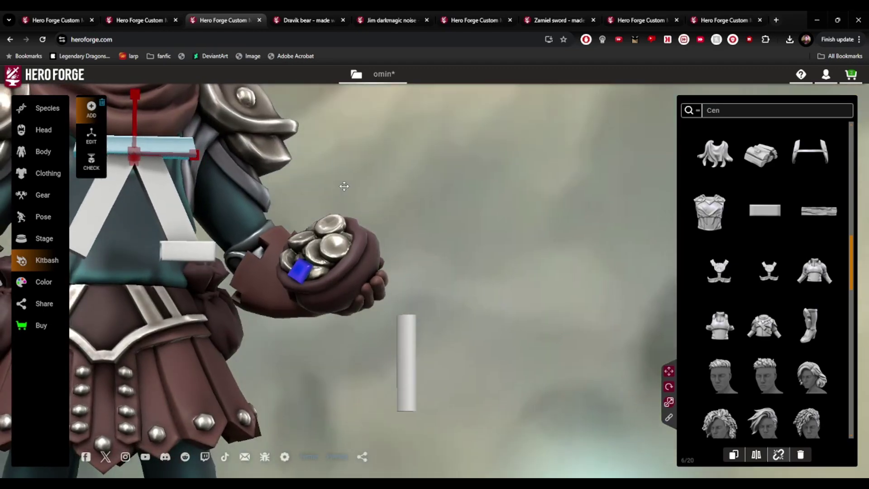
Delete the slanted leg that ends at the small rectangular block
click(163, 192)
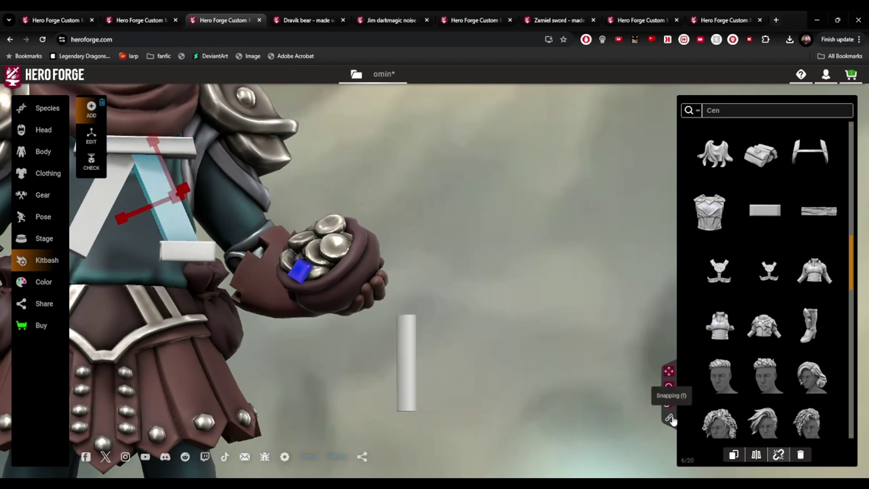
click(800, 455)
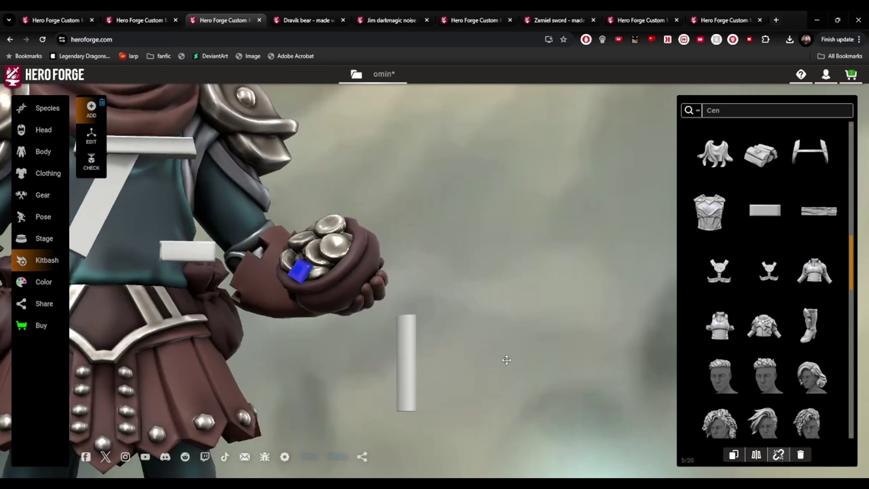
Filter the kitbash parts to basic geometric shapes and add a cube to the figure
click(407, 360)
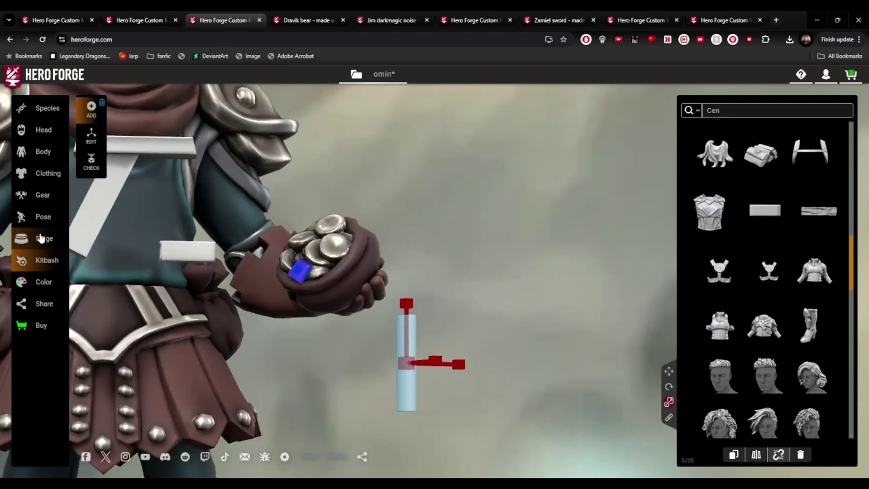
click(697, 112)
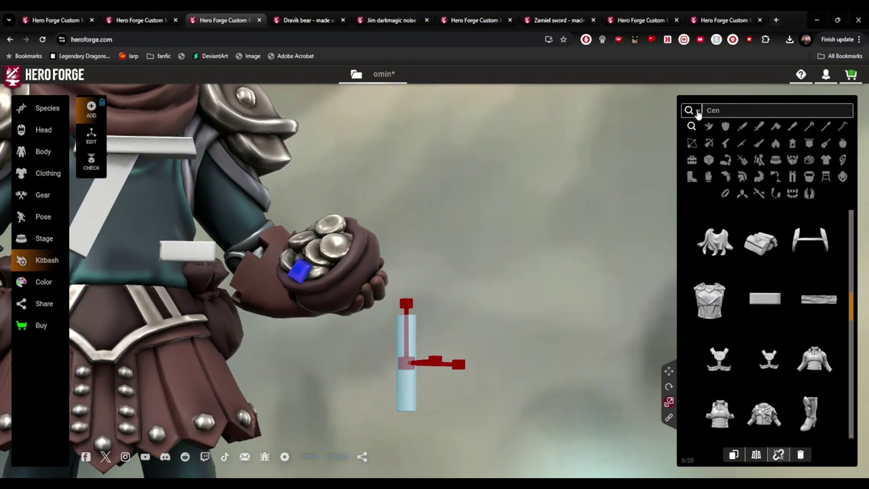
click(710, 163)
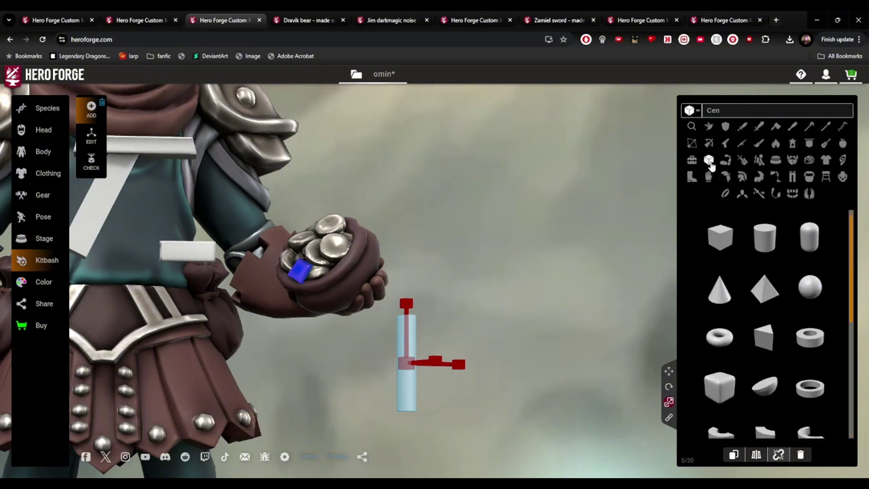
click(717, 249)
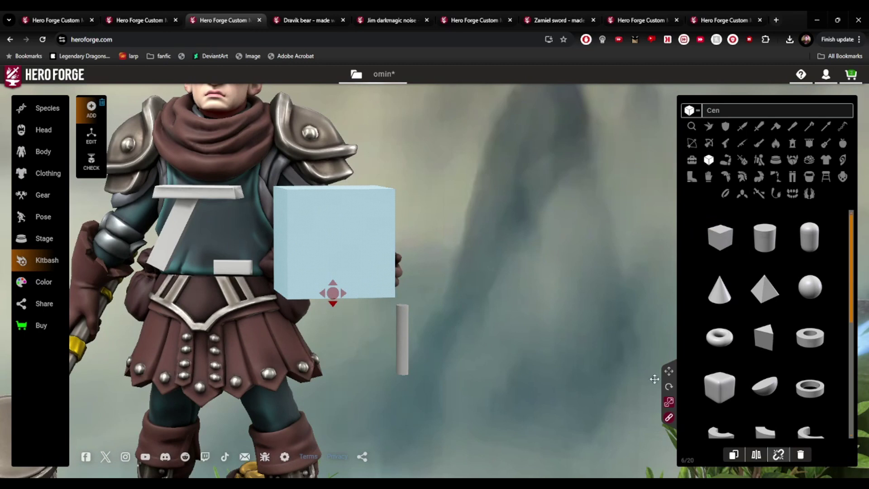
Rotate the cube about 45 degrees so its front face appears as a diamond when seen from the figure's front
click(668, 387)
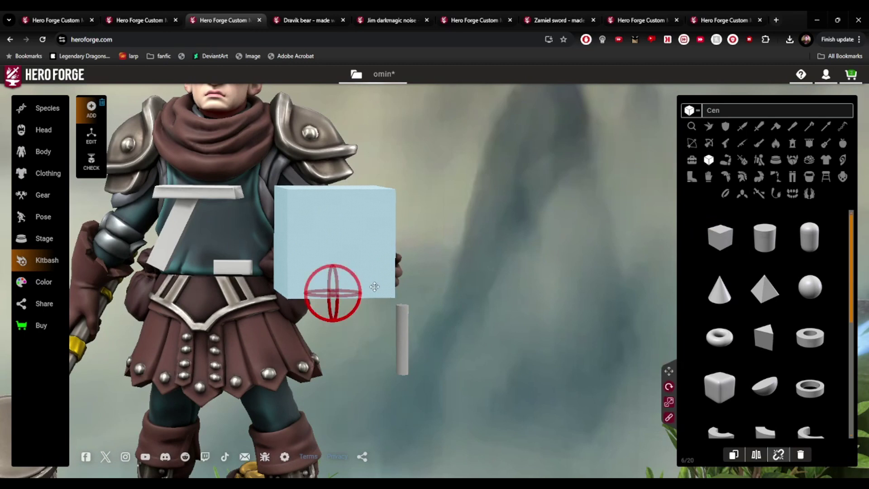
drag(374, 287, 631, 329)
mouse_move(460, 269)
mouse_down()
mouse_move(355, 278)
mouse_move(452, 268)
mouse_up()
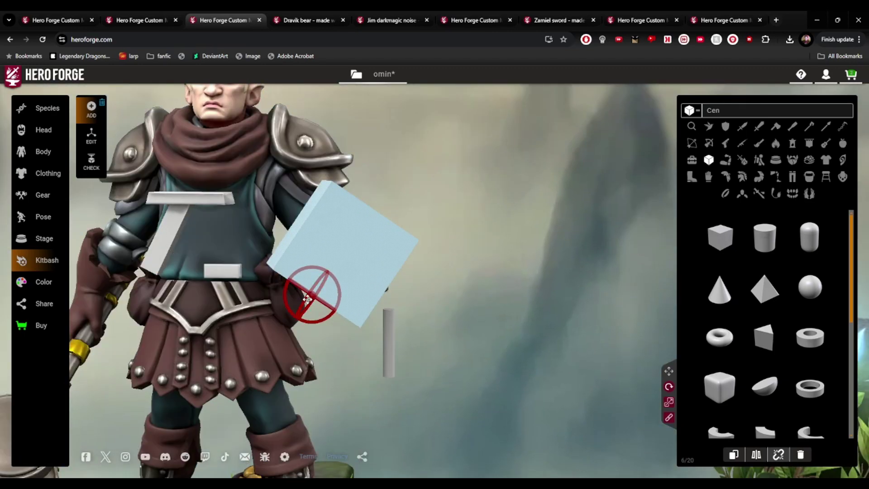
mouse_move(300, 301)
mouse_down()
mouse_move(326, 318)
mouse_move(301, 303)
mouse_up()
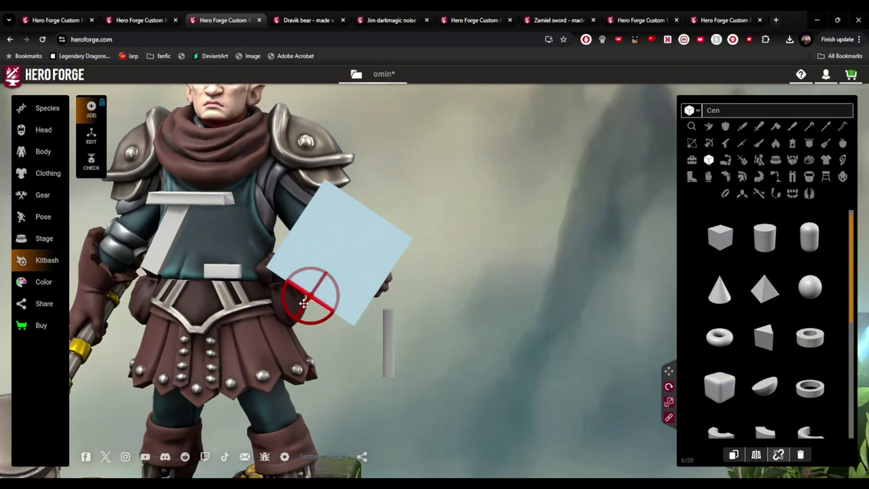
scroll(304, 303, down, 5)
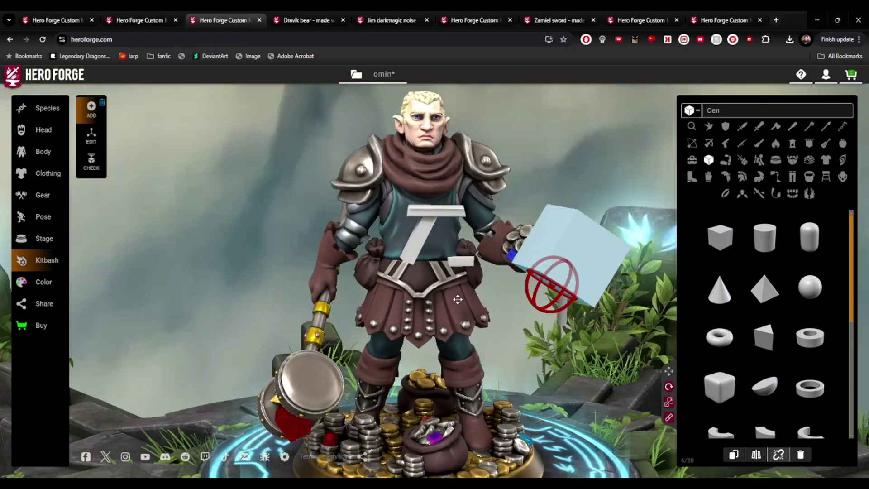
drag(457, 300, 449, 290)
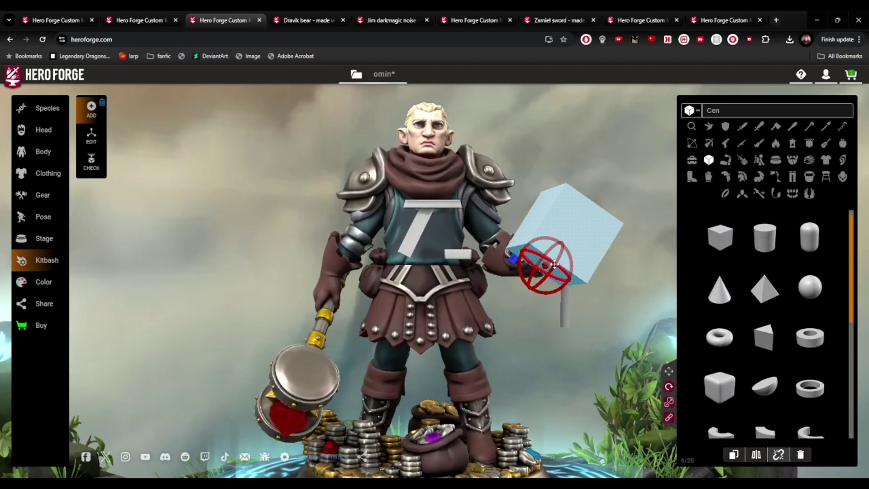
drag(554, 264, 512, 273)
drag(558, 247, 554, 289)
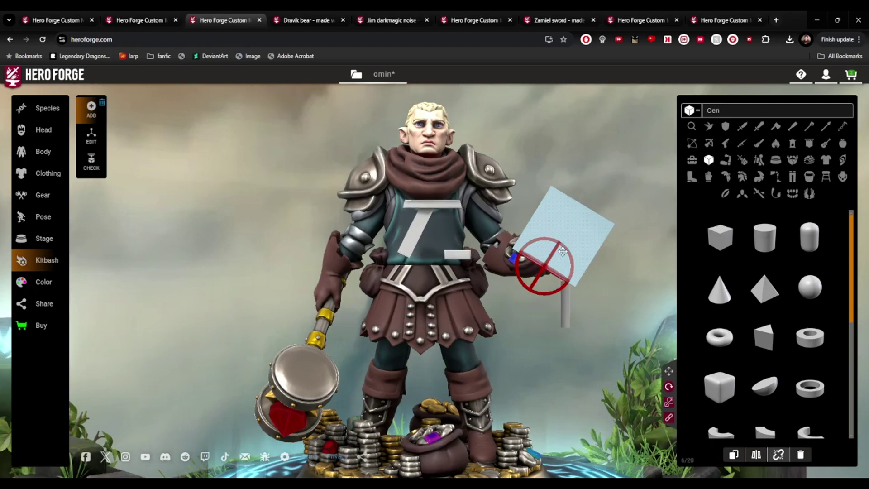
drag(567, 251, 584, 282)
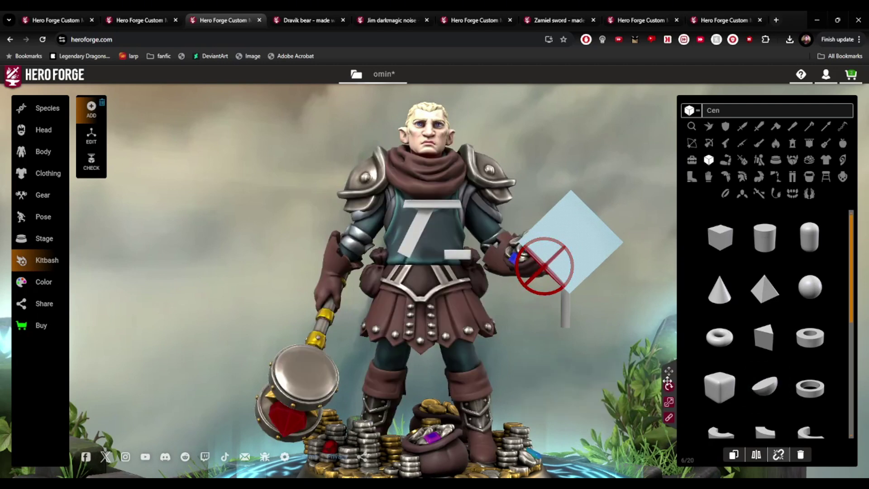
Scale the rotated cube down uniformly to about the height of a few coins in the pouch, and deselect it
click(668, 402)
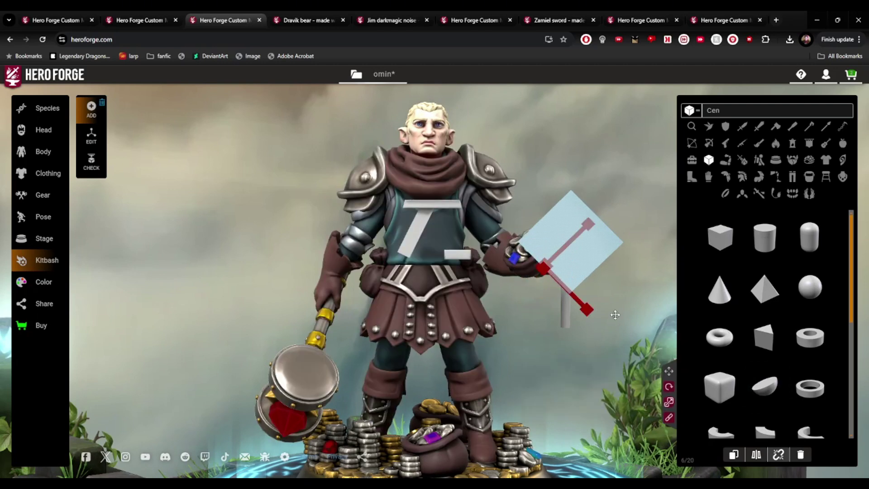
scroll(592, 286, up, 1)
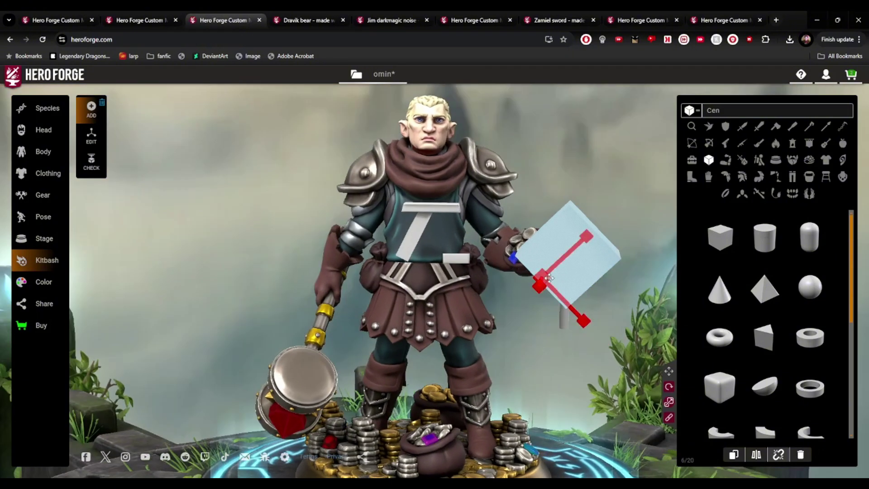
drag(549, 278, 486, 237)
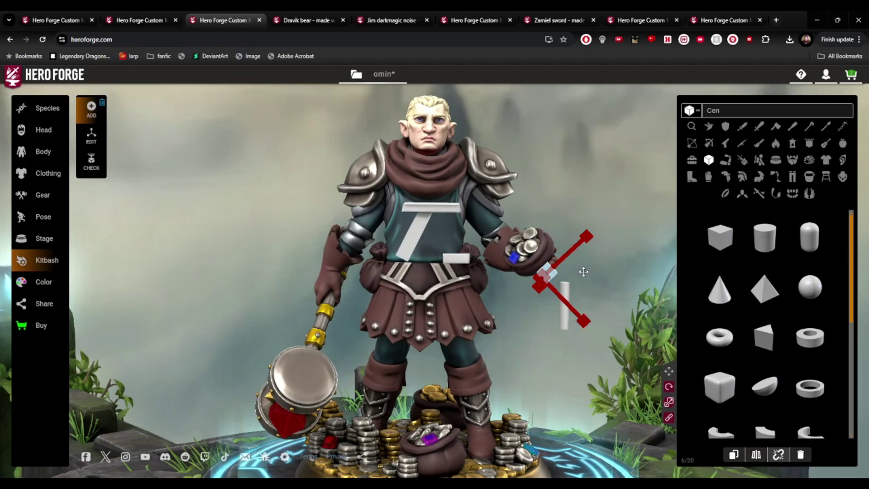
scroll(442, 297, up, 3)
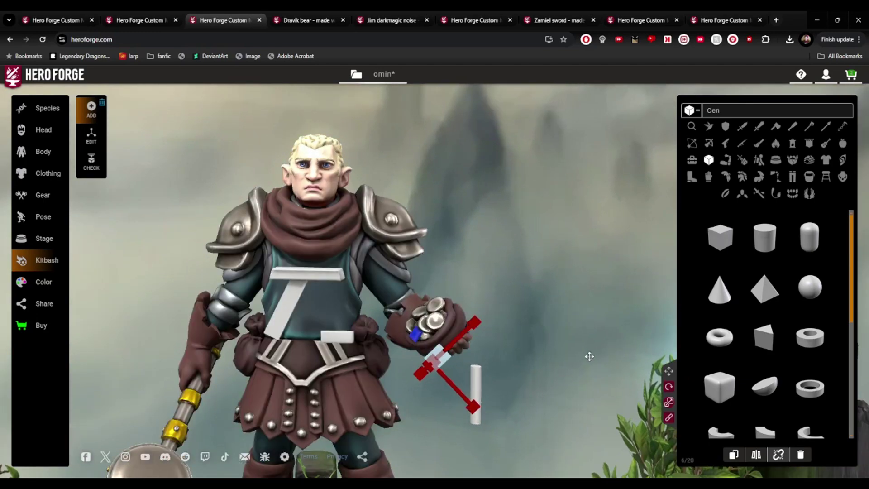
drag(586, 355, 289, 344)
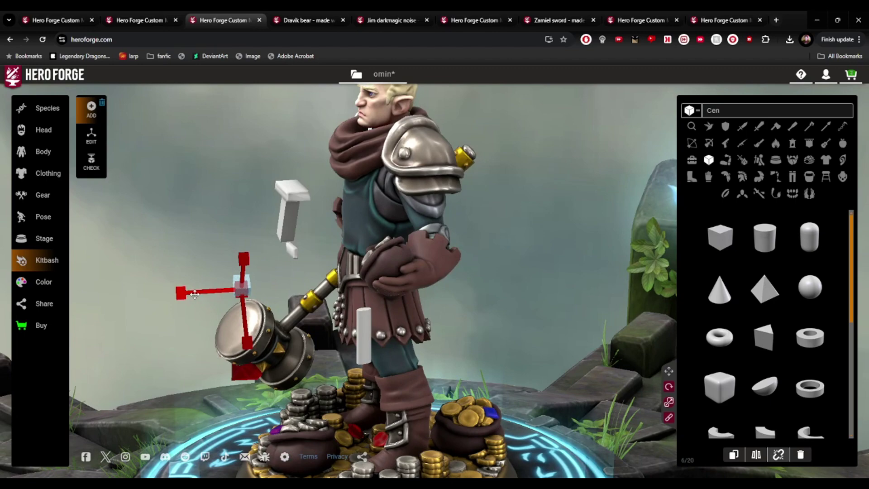
drag(225, 309, 421, 334)
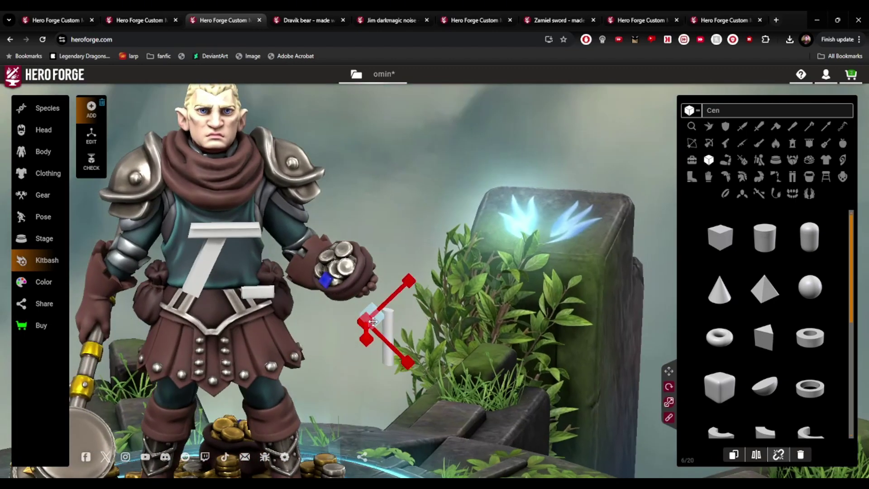
click(504, 344)
drag(574, 356, 444, 354)
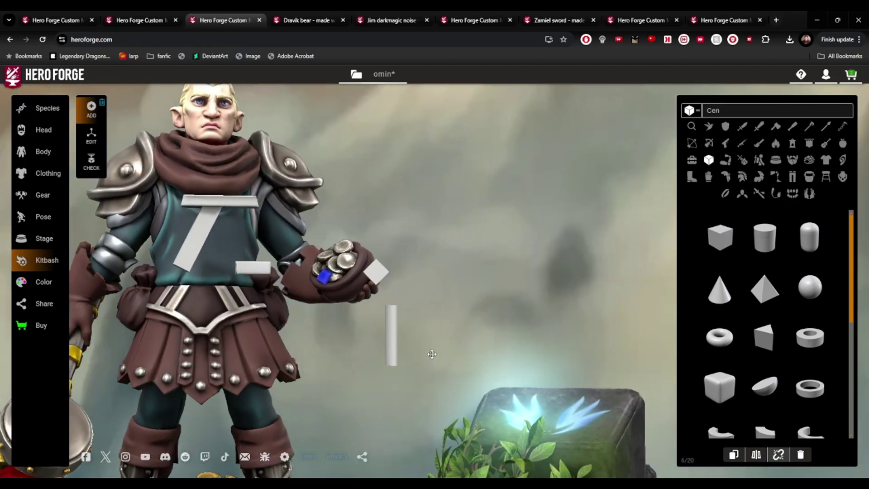
click(391, 347)
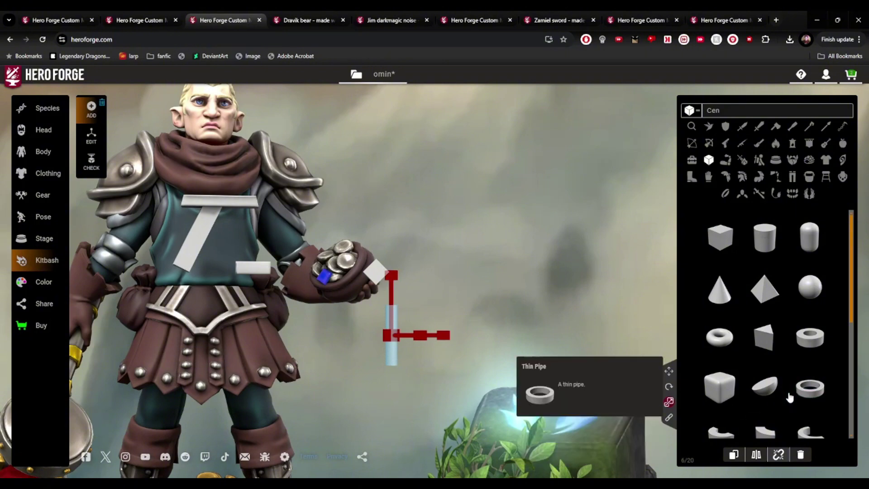
mouse_move(481, 291)
mouse_down()
mouse_move(696, 321)
mouse_move(674, 310)
mouse_move(573, 299)
mouse_move(483, 299)
mouse_up()
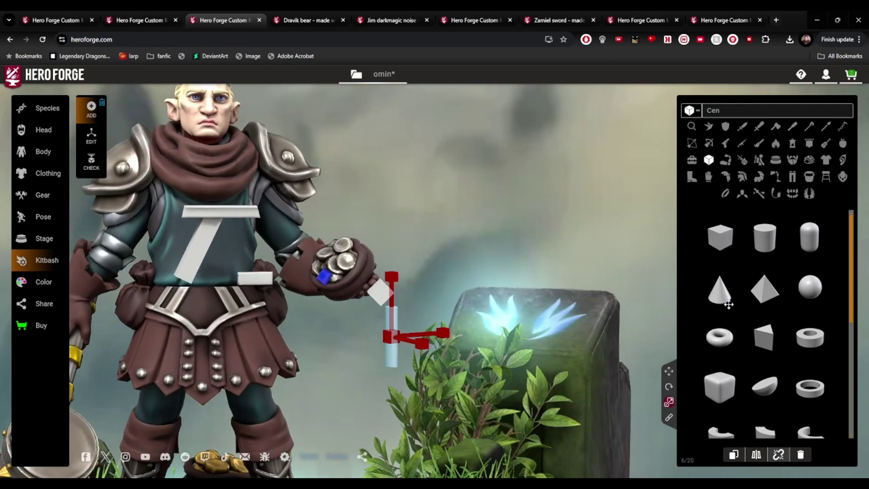
scroll(782, 326, down, 3)
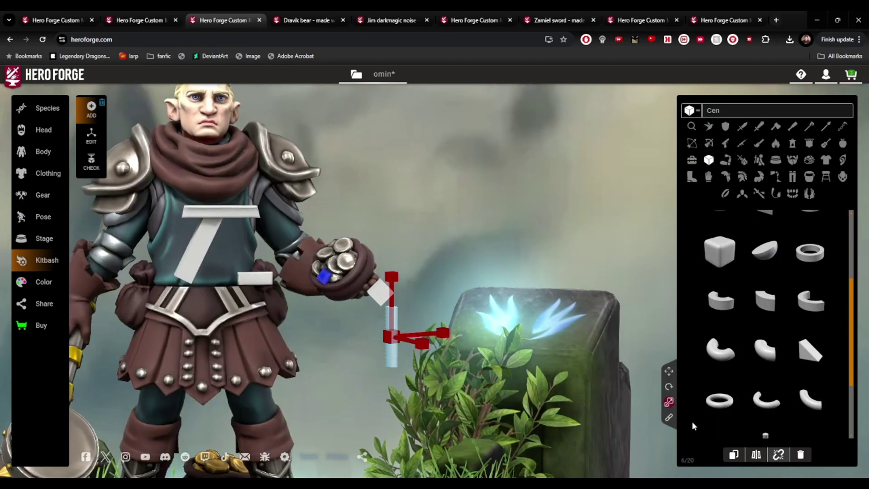
scroll(468, 334, up, 1)
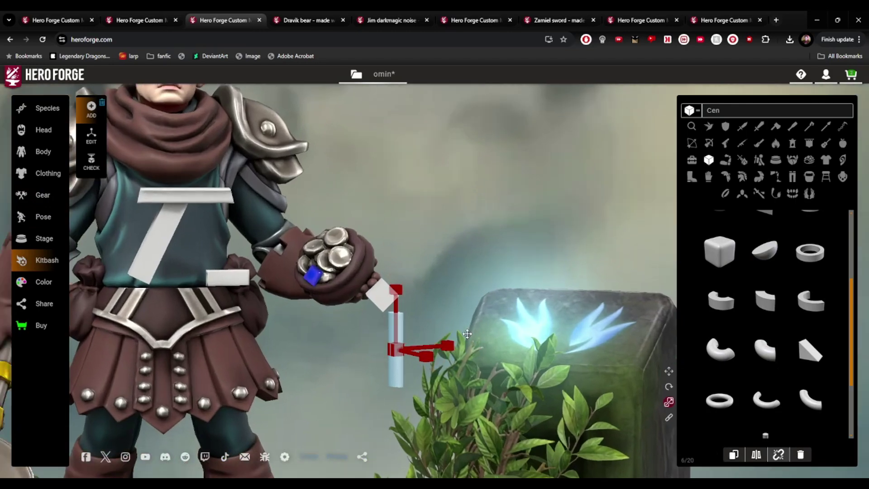
drag(478, 328, 545, 338)
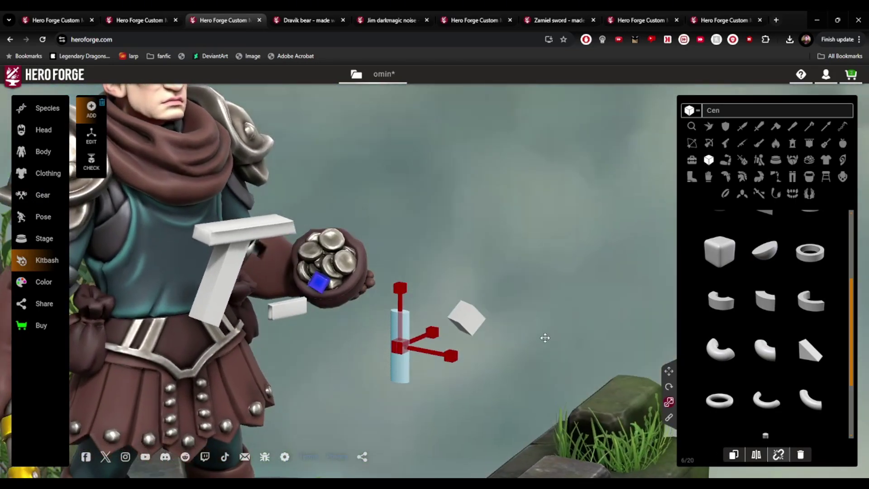
Rotate the small rectangular block about its lengthwise axis so it lies flat like the horizontal bar above the slanted leg, and deselect it
click(287, 308)
drag(397, 415, 395, 383)
drag(467, 388, 452, 385)
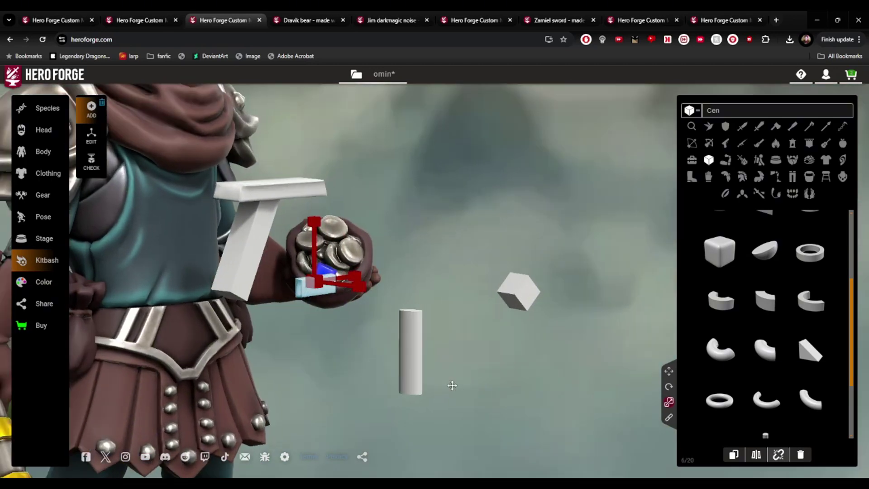
drag(319, 339, 378, 340)
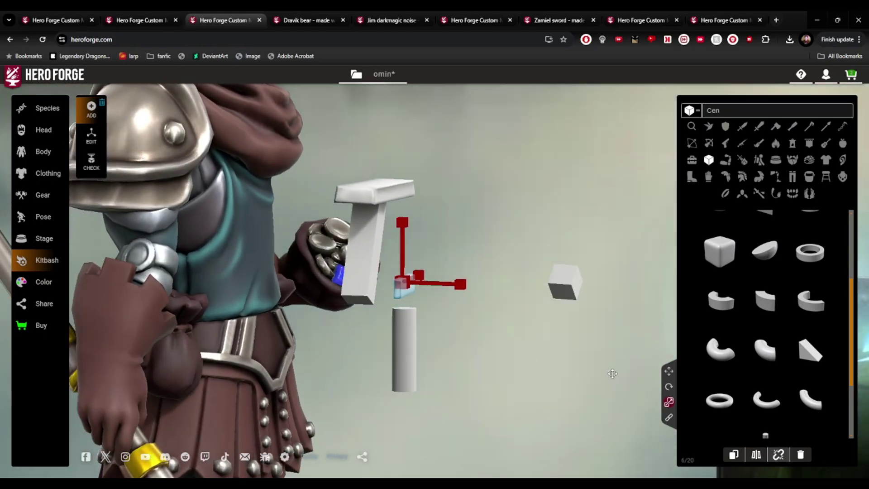
click(668, 386)
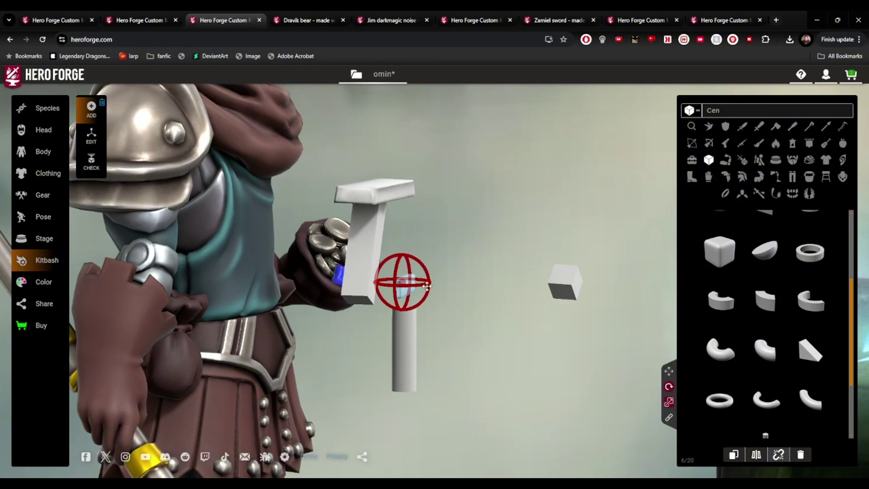
drag(427, 293, 296, 267)
drag(482, 357, 476, 329)
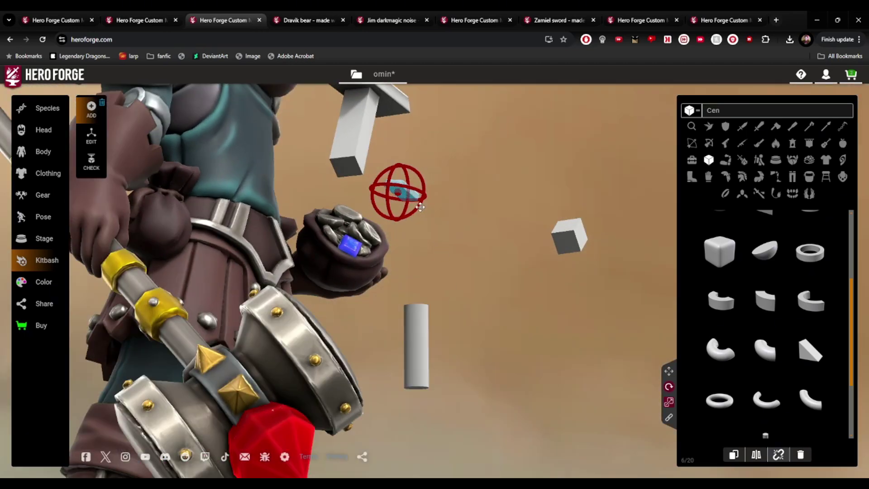
drag(440, 229, 397, 161)
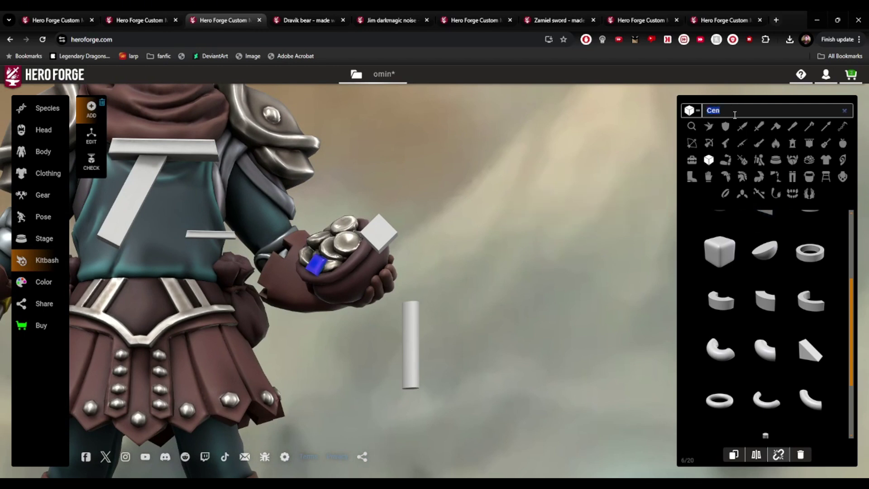
Search all kitbash part categories for "Bar" and add the plain flat rectangular bar to the figure
text(Bar)
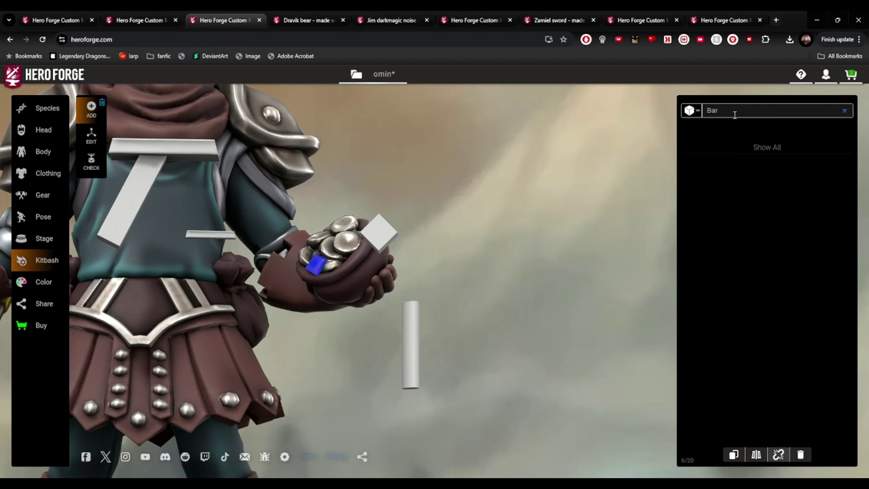
click(698, 113)
click(692, 127)
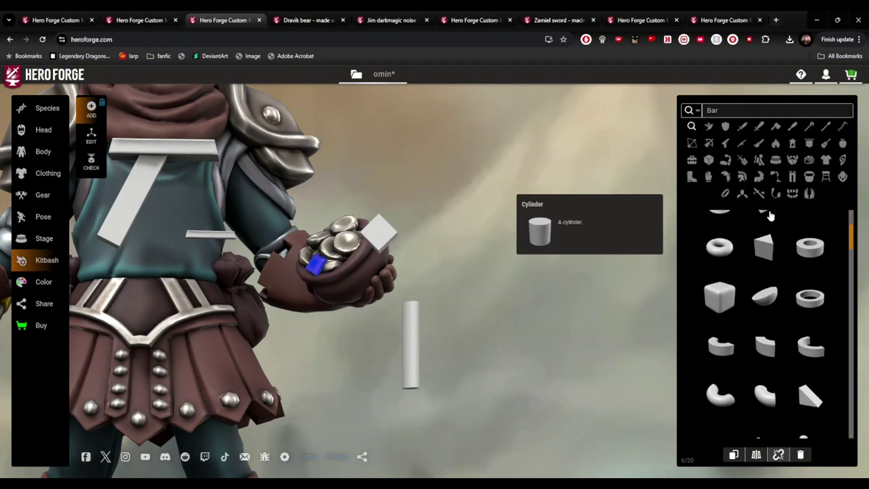
scroll(769, 226, down, 5)
scroll(769, 226, down, 3)
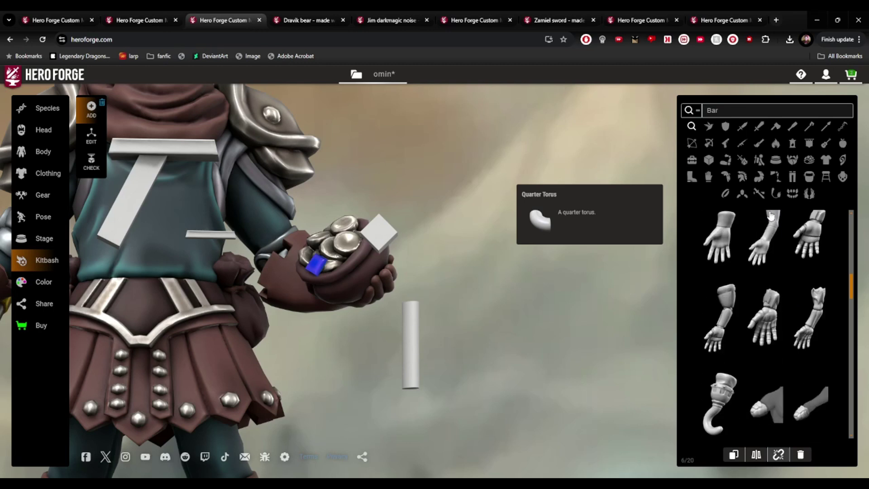
scroll(769, 226, up, 8)
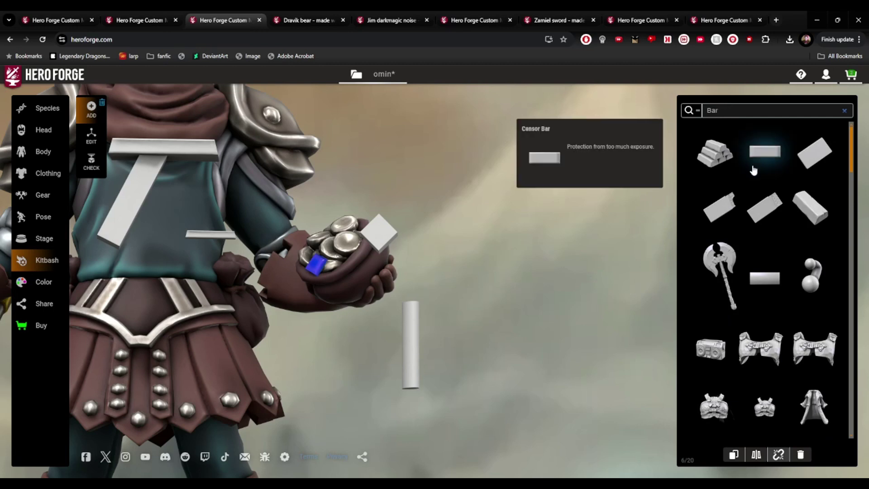
mouse_move(764, 217)
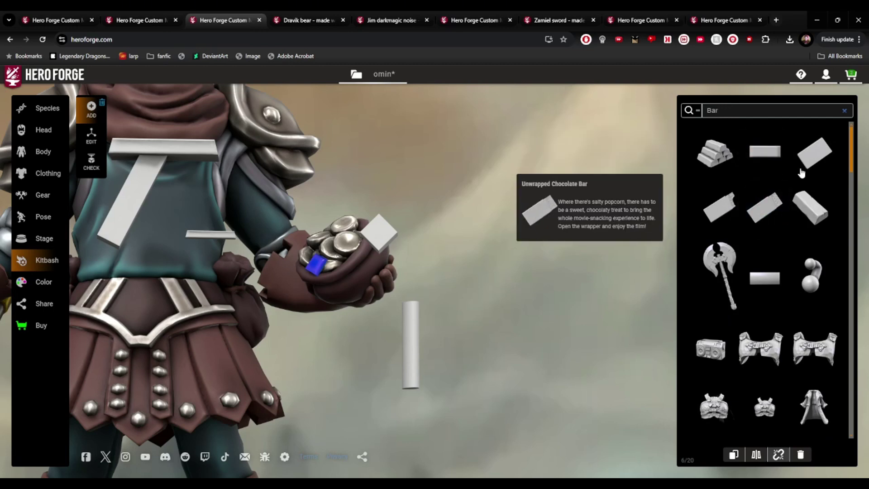
click(820, 148)
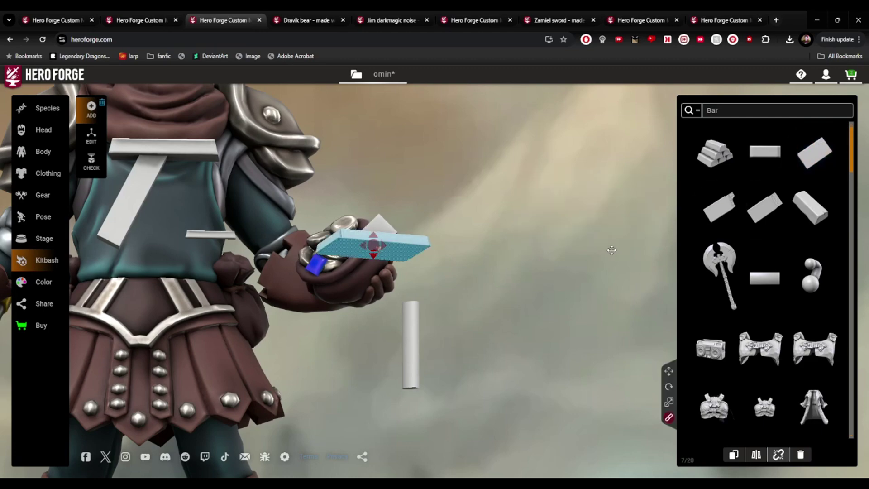
Move the new flat bar away from the cube into the empty space beside the figure's coin-pouch hand
drag(500, 234, 557, 254)
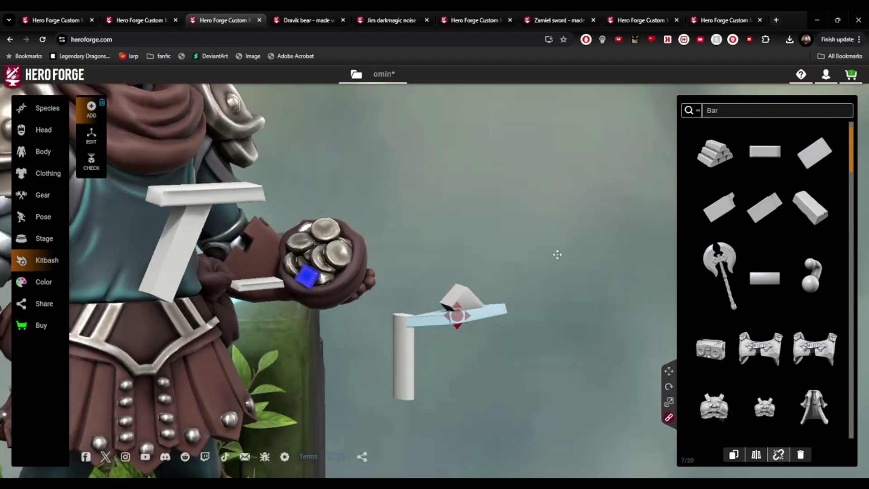
click(668, 371)
drag(510, 300, 624, 186)
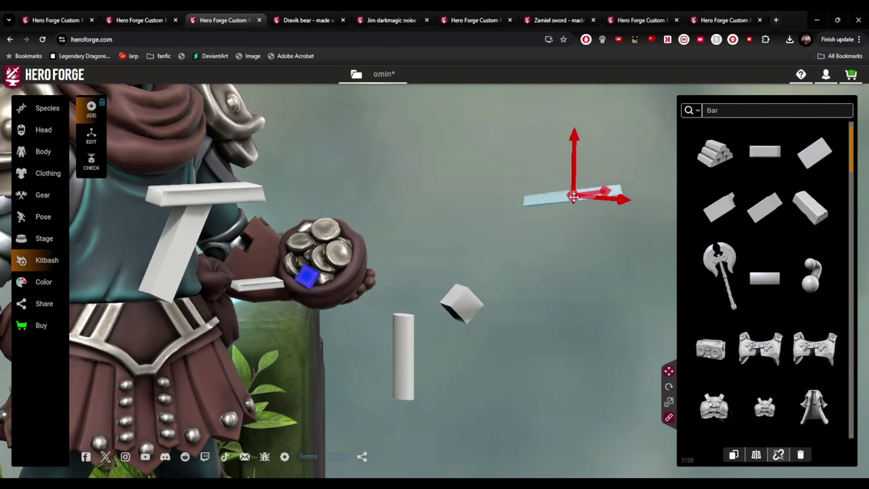
drag(608, 297, 517, 294)
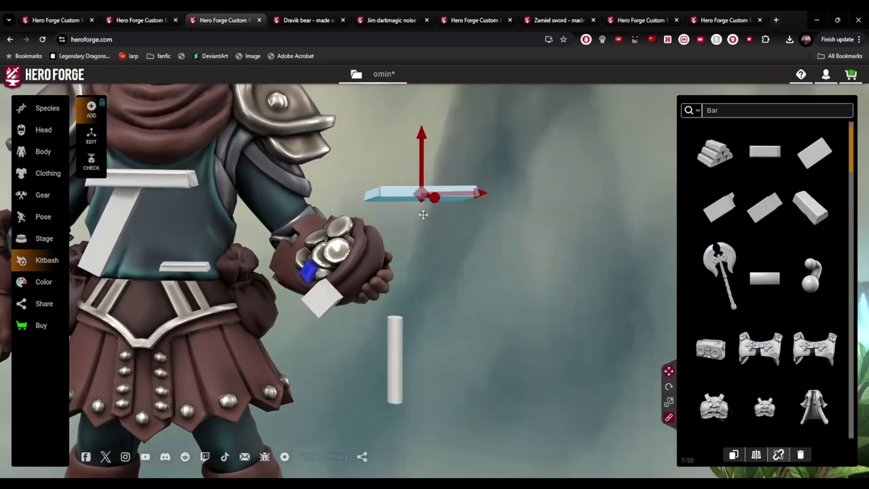
drag(482, 193, 629, 247)
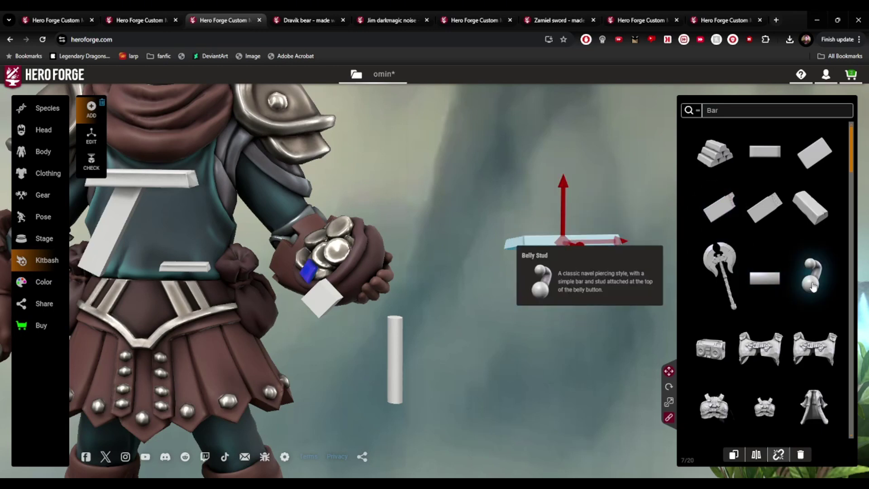
Look through the remaining "Bar" parts and switch the part filter to Primitive Shapes
scroll(763, 290, down, 6)
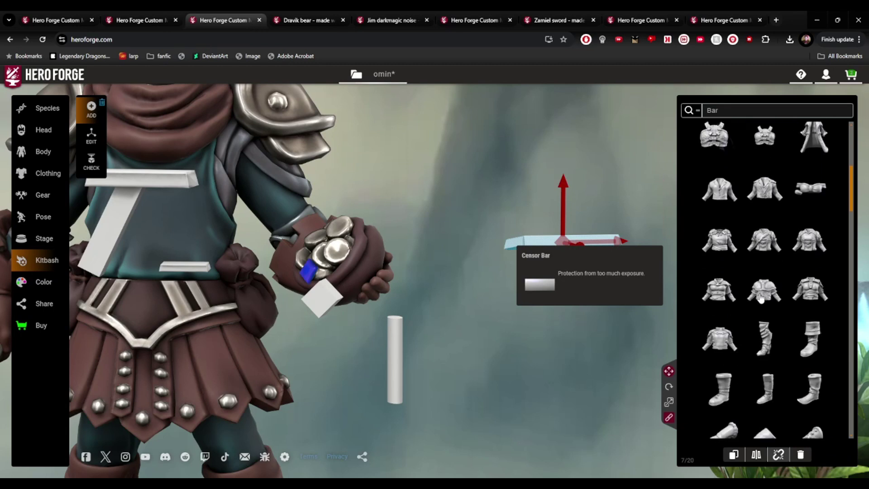
scroll(760, 297, down, 3)
scroll(760, 297, up, 7)
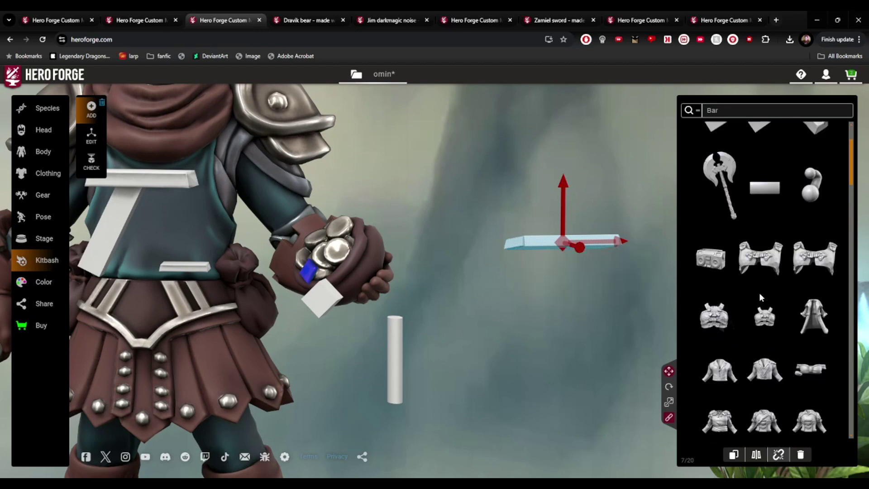
scroll(759, 292, up, 2)
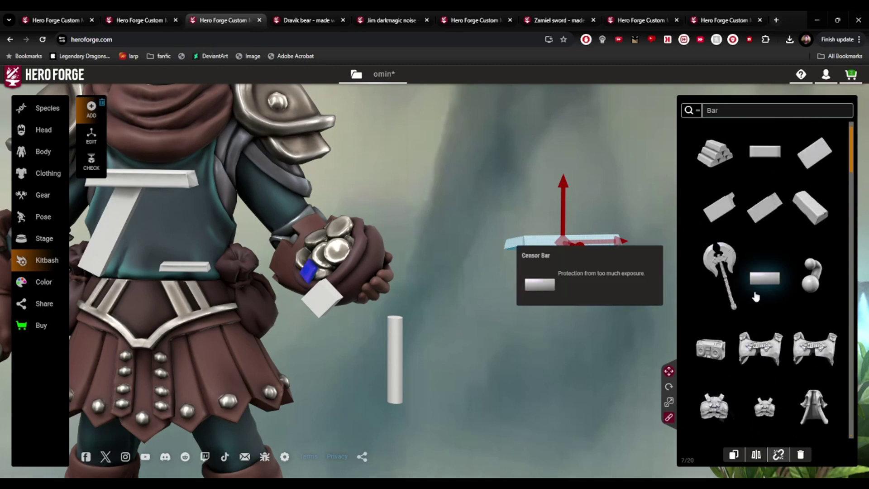
click(700, 110)
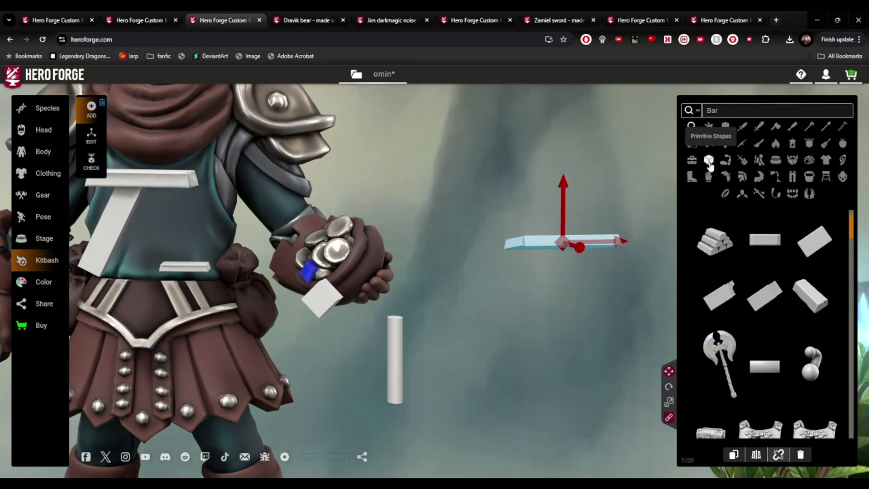
click(709, 160)
scroll(486, 361, down, 2)
Move the upright cylinder in front of the torso, under the horizontal bar and between the slanted leg and the small block
right_drag(485, 361, 596, 360)
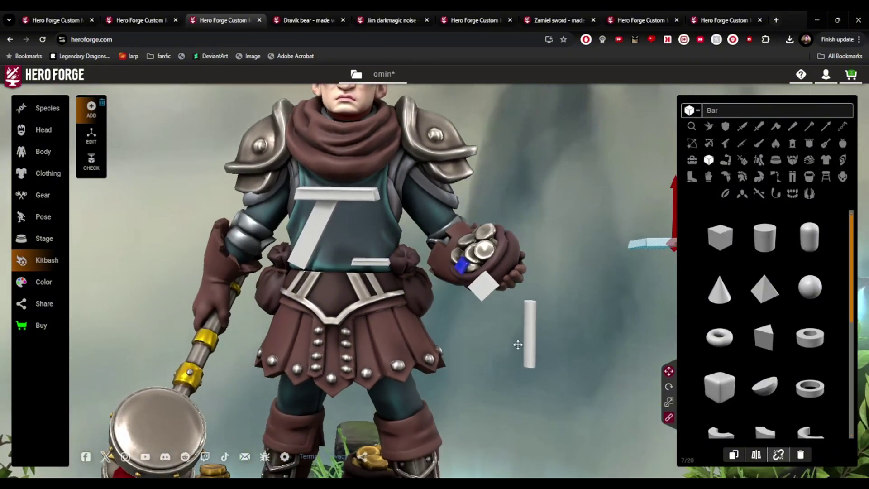
click(532, 334)
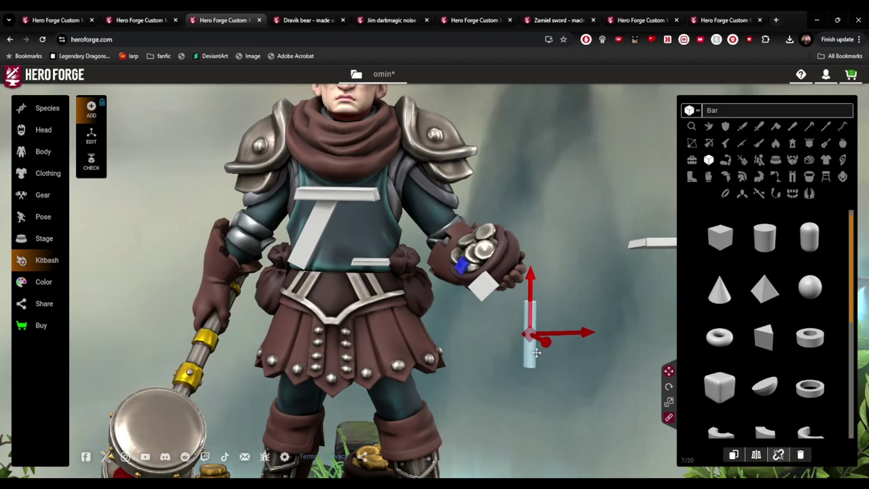
drag(527, 334, 348, 234)
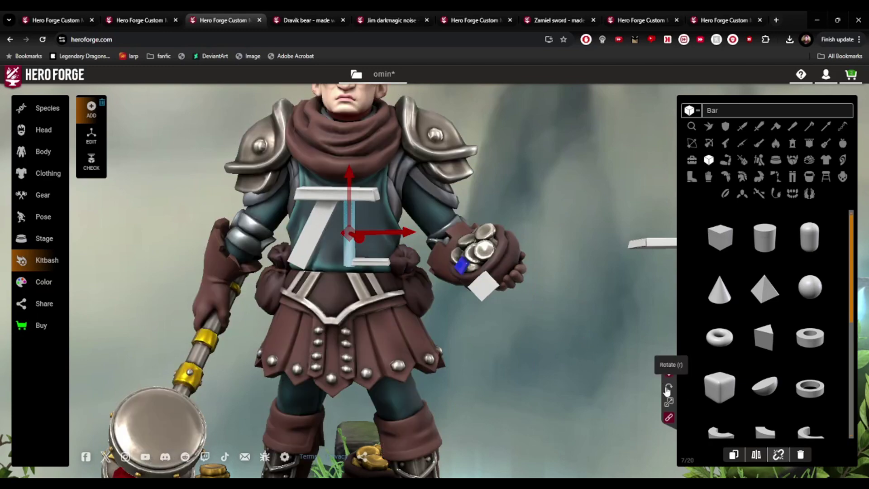
Tilt the cylinder so it slants from beneath the horizontal bar down to the near end of the small block
click(668, 388)
scroll(398, 285, up, 5)
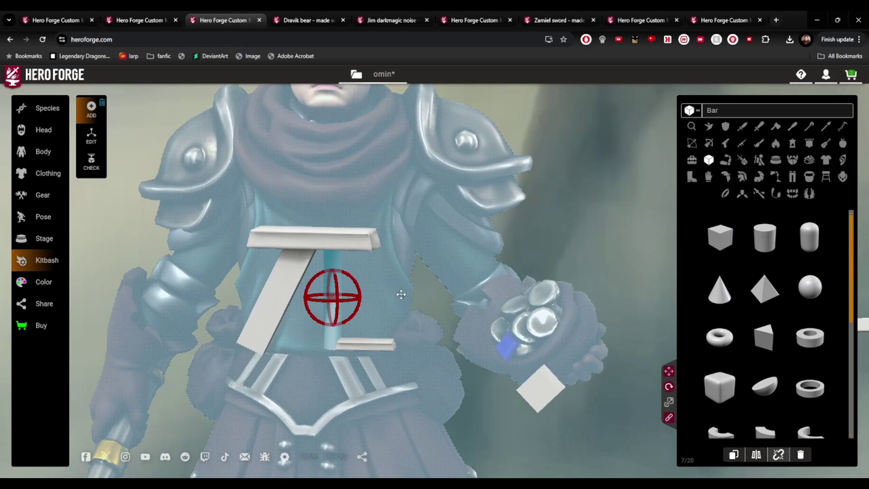
scroll(400, 296, up, 2)
scroll(484, 311, up, 4)
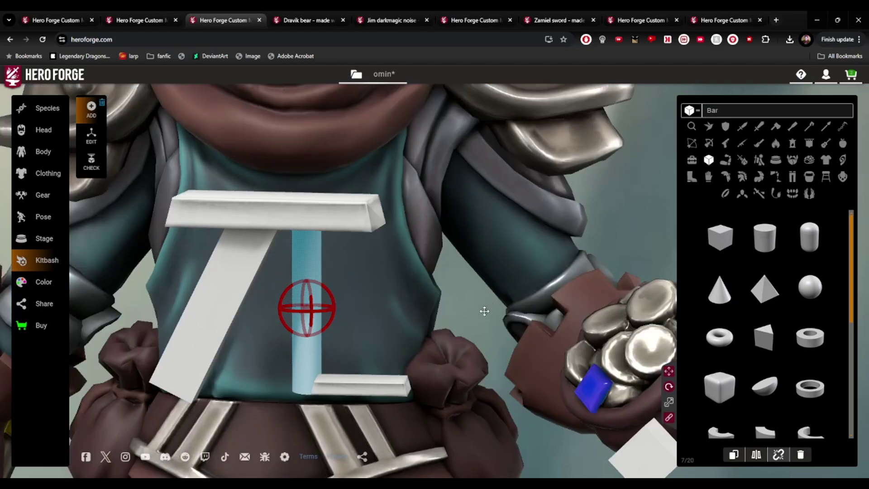
scroll(398, 229, down, 3)
scroll(272, 195, up, 3)
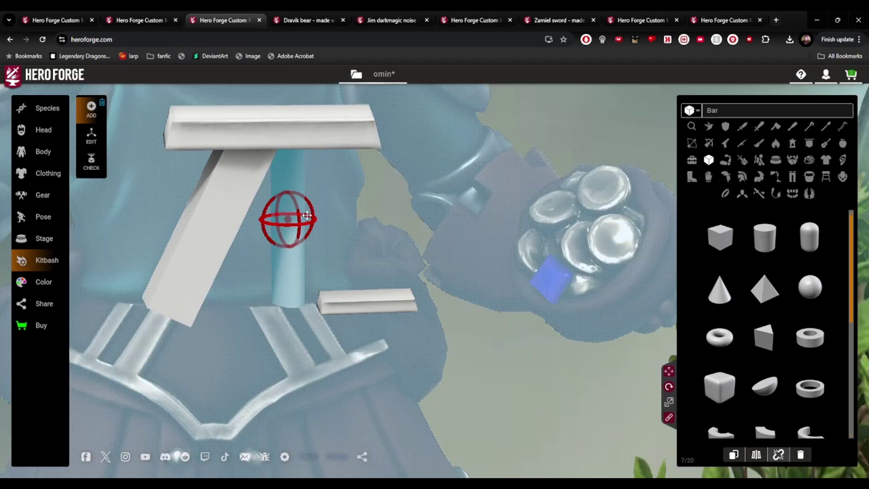
click(307, 205)
click(296, 212)
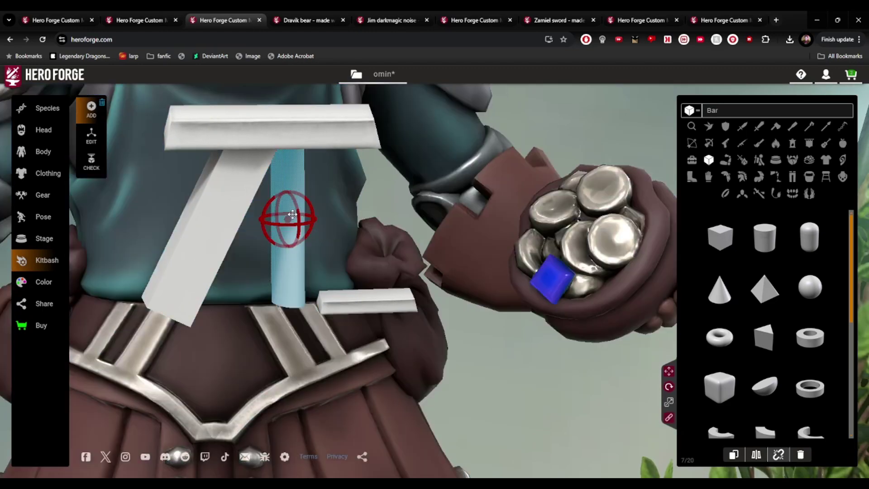
drag(309, 203, 49, 237)
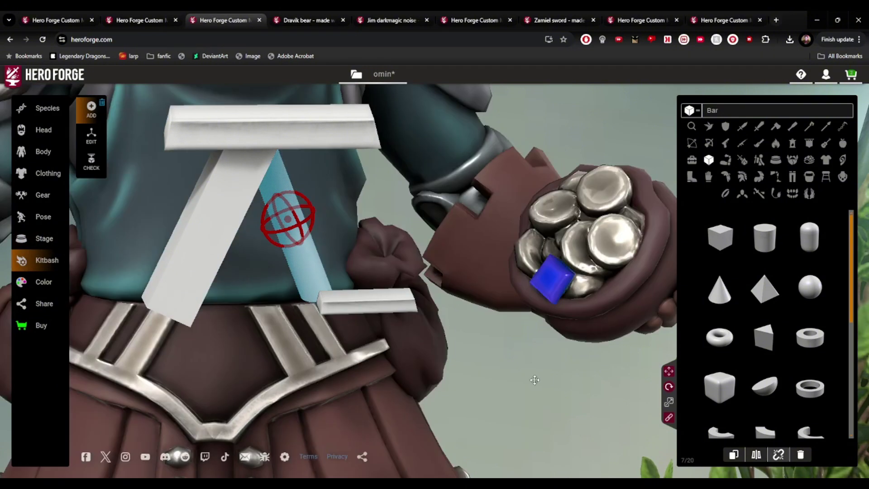
Scale the slanted cylinder down along its front-to-back axis to roughly half its depth
drag(542, 374, 330, 378)
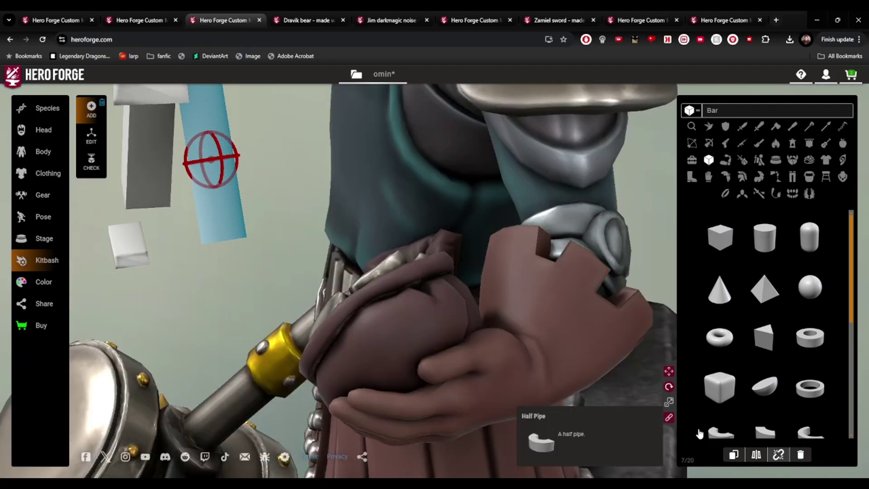
click(668, 404)
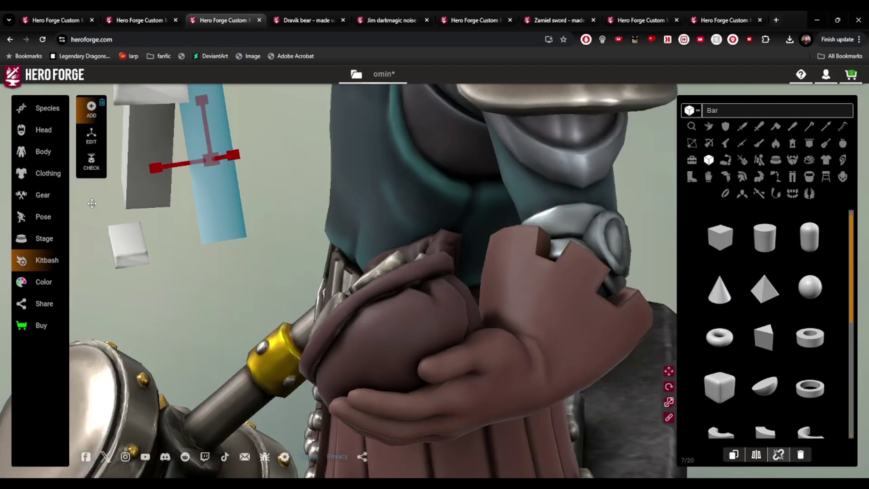
drag(157, 166, 189, 163)
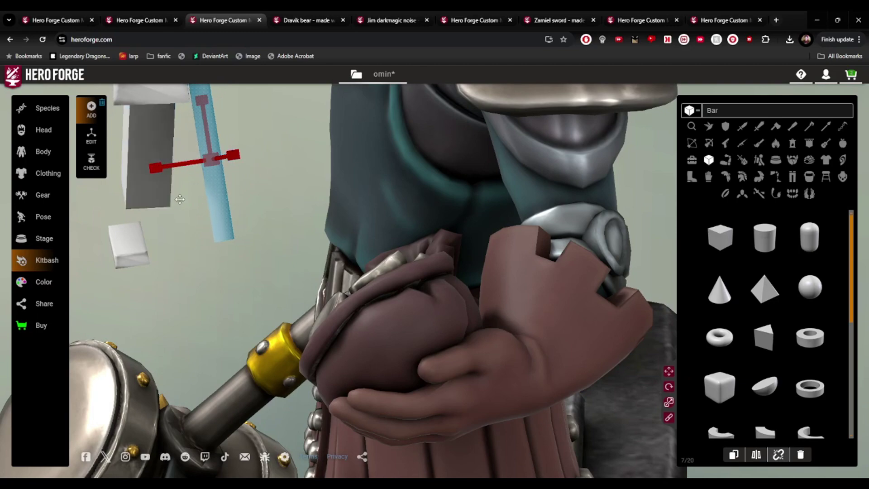
drag(180, 199, 196, 321)
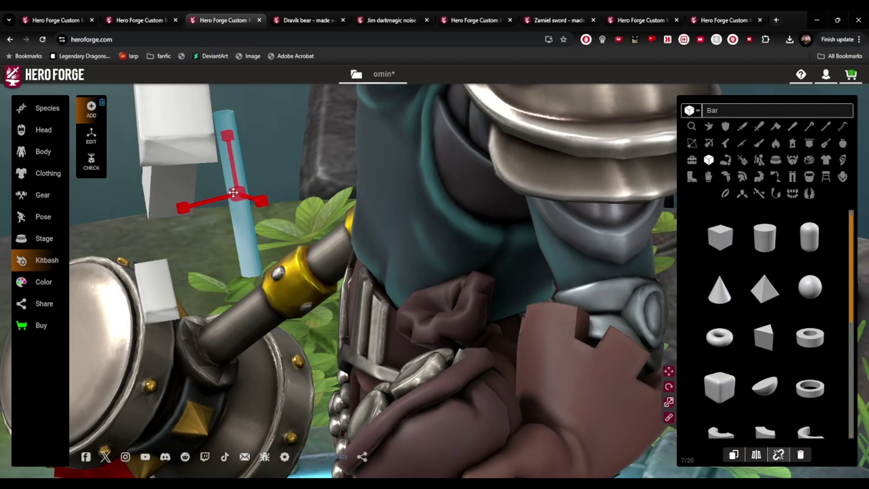
drag(247, 203, 529, 238)
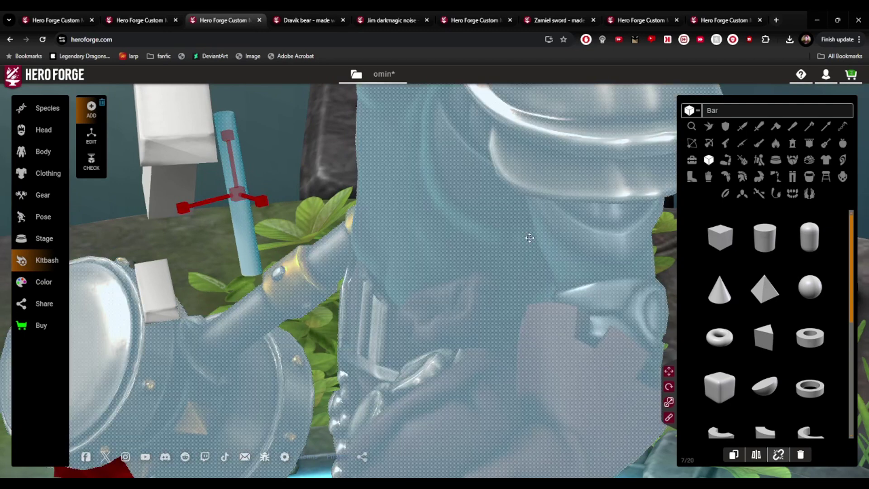
Nudge the slanted cylinder sideways, away from the slanted rectangular leg beneath the horizontal bar
drag(630, 411, 668, 371)
click(668, 371)
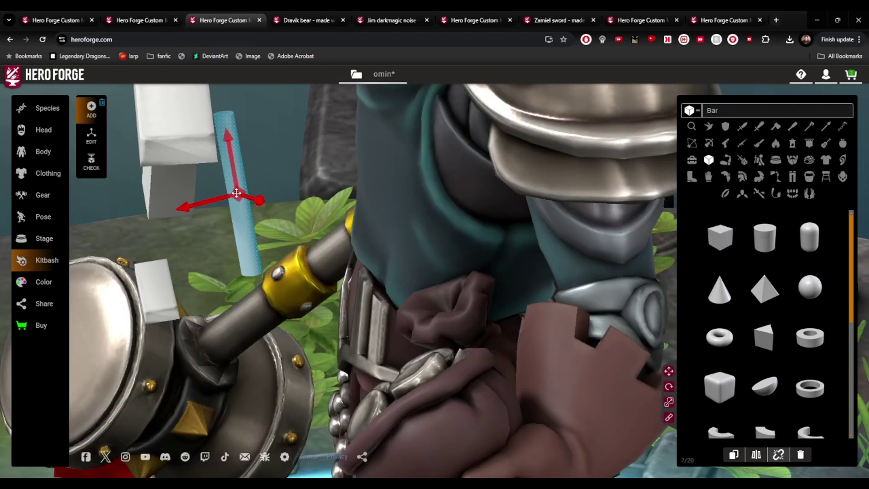
drag(243, 200, 244, 232)
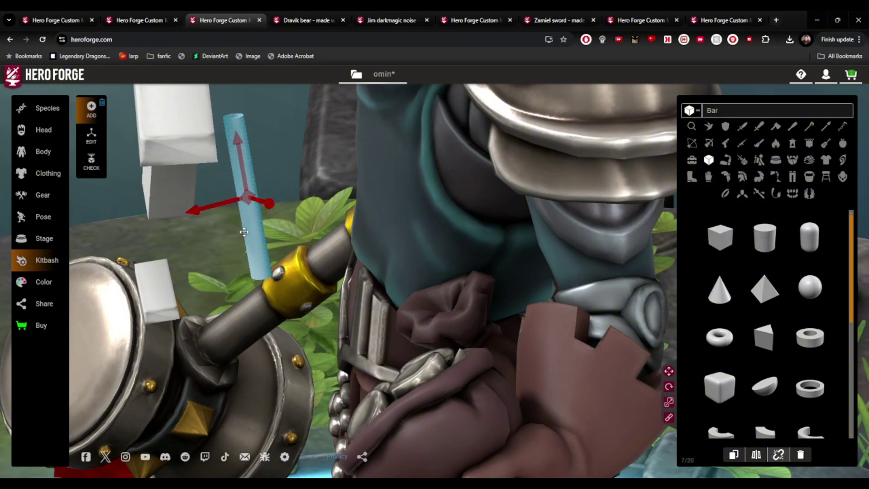
drag(183, 247, 157, 314)
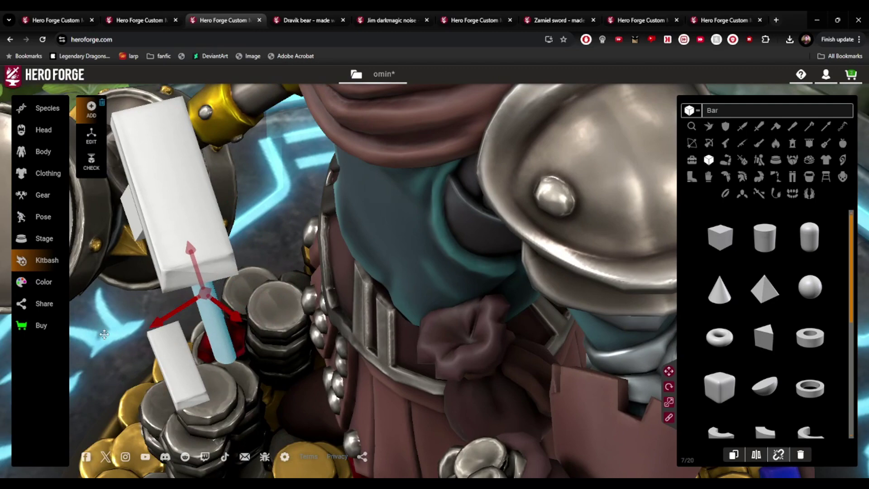
drag(104, 334, 358, 283)
drag(216, 299, 167, 293)
Rotate the slanted cylinder slightly so it stands vertical when seen from the figure's side
click(669, 388)
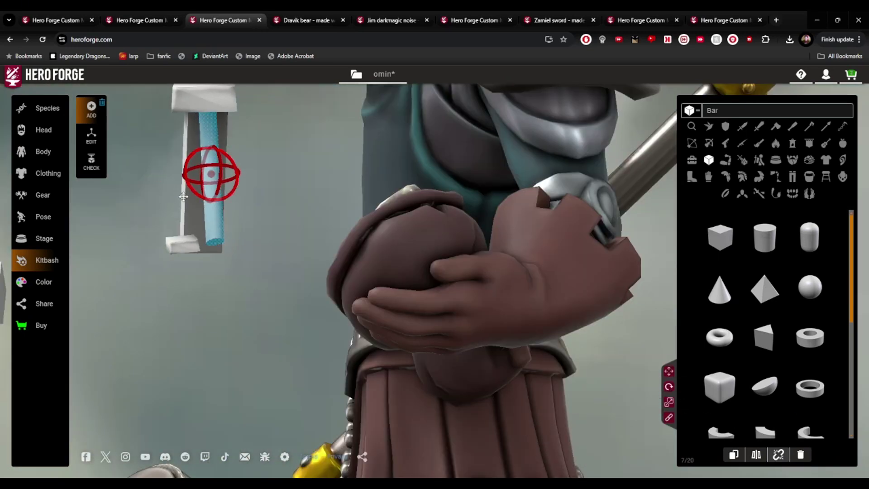
drag(185, 198, 226, 242)
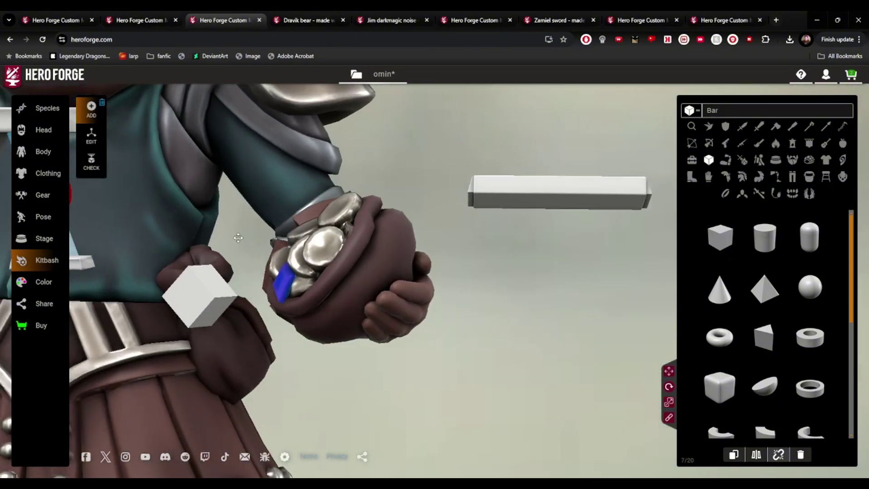
right_drag(226, 242, 529, 289)
scroll(529, 289, up, 8)
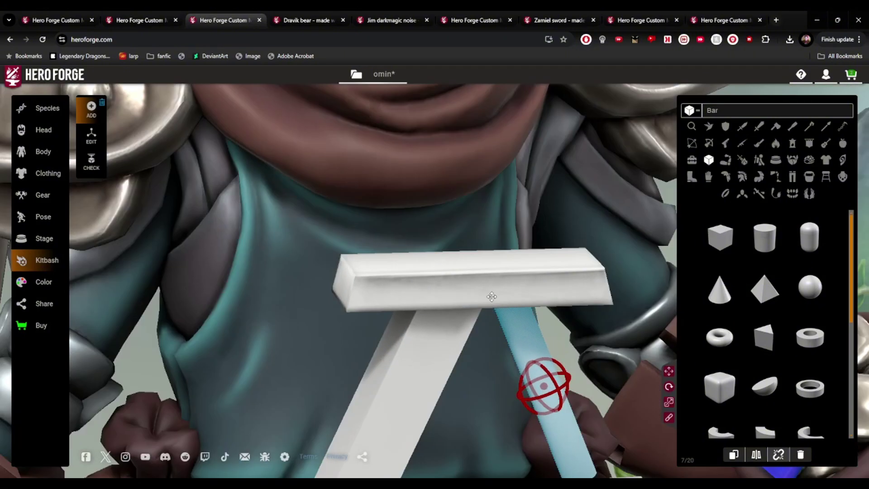
drag(491, 296, 438, 372)
scroll(278, 324, down, 4)
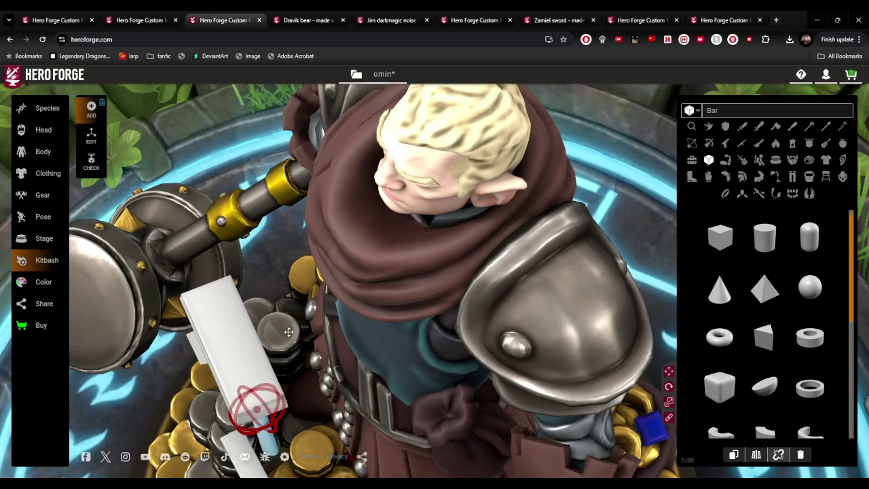
drag(288, 332, 245, 264)
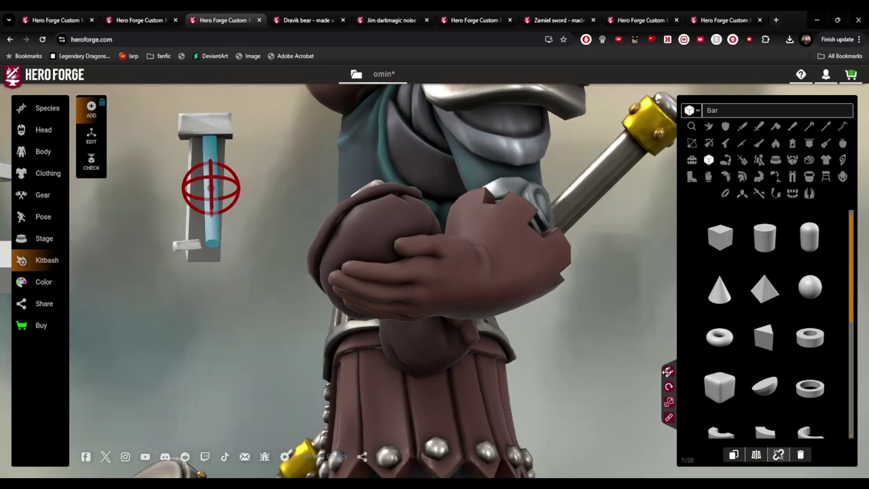
Move the cylinder forward so its lower end sits directly over the small block at the front edge of the horizontal bar
click(669, 371)
drag(187, 189, 166, 192)
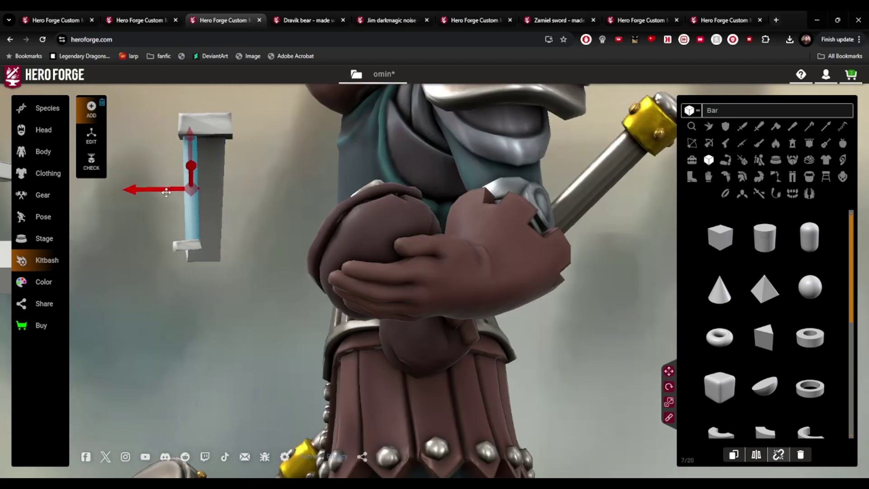
drag(103, 218, 333, 272)
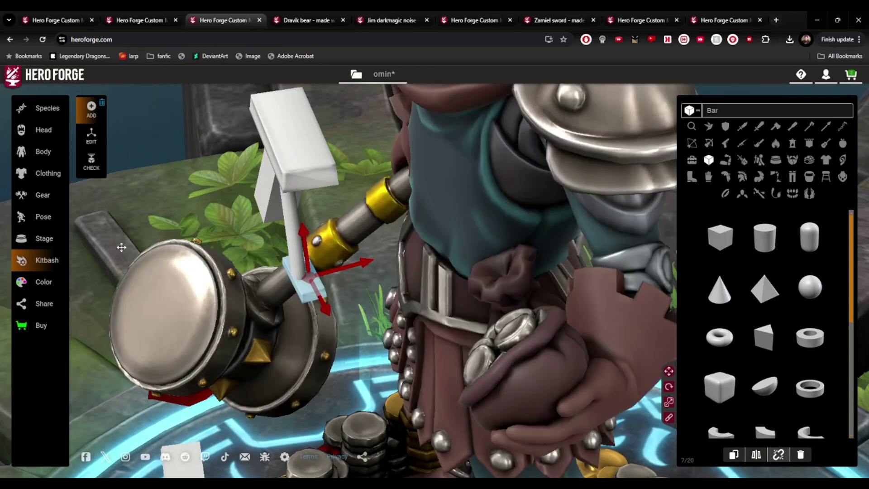
Delete the slanted rectangular leg beneath the horizontal bar, leaving the cylinder and the small block
drag(121, 247, 161, 198)
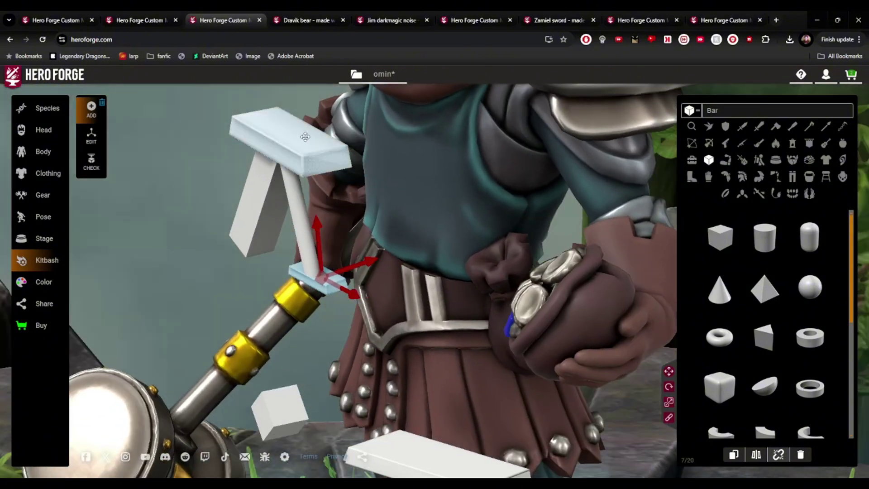
click(347, 134)
drag(347, 136, 351, 134)
drag(189, 274, 322, 259)
click(361, 171)
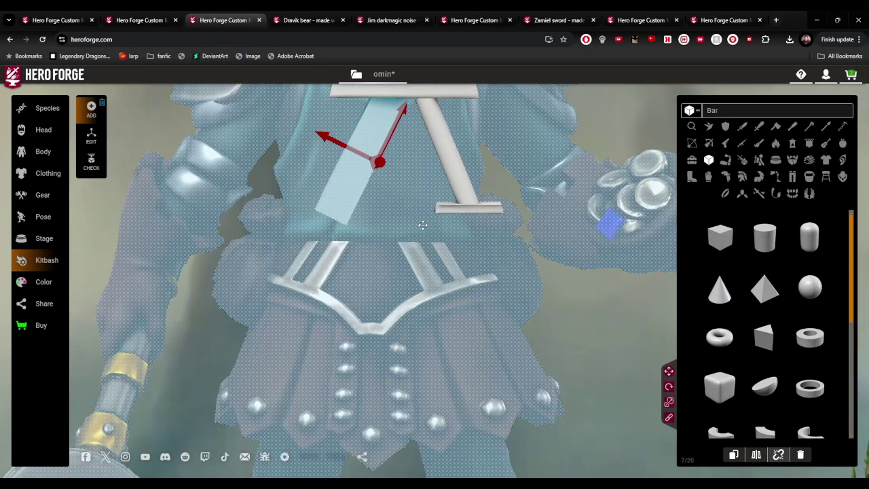
click(801, 454)
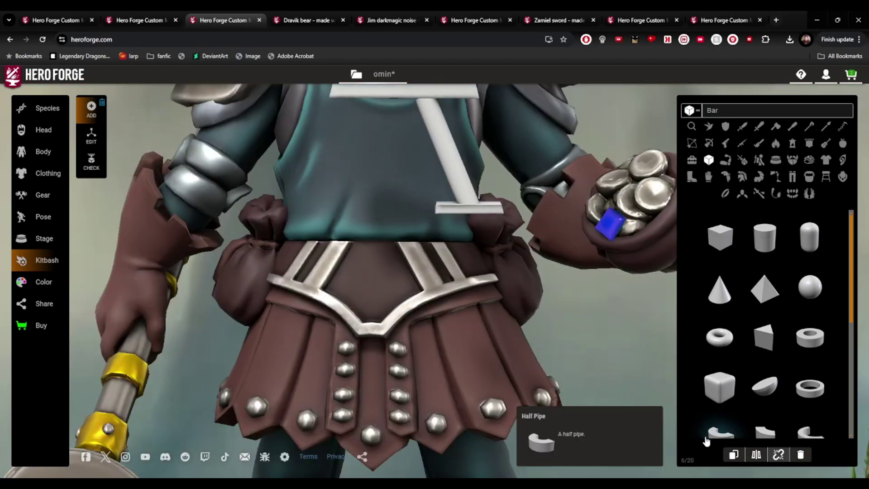
scroll(626, 351, down, 10)
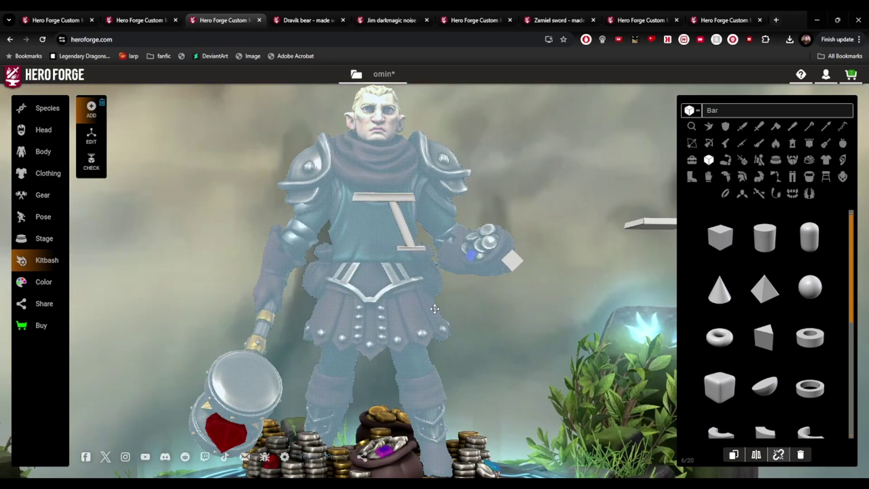
right_drag(498, 314, 396, 339)
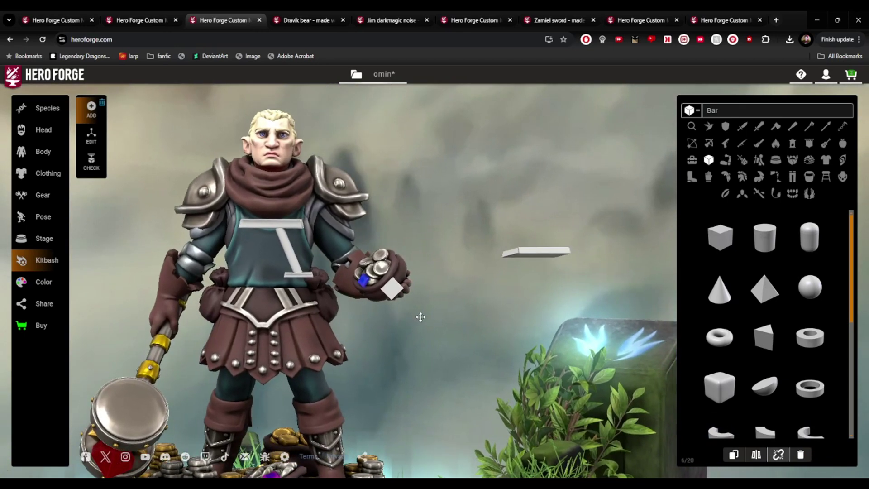
scroll(420, 316, up, 5)
click(487, 325)
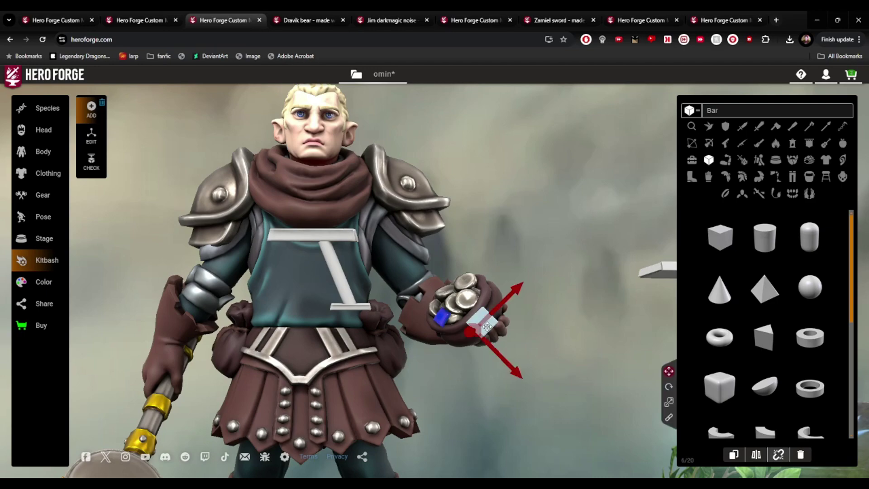
drag(486, 325, 532, 342)
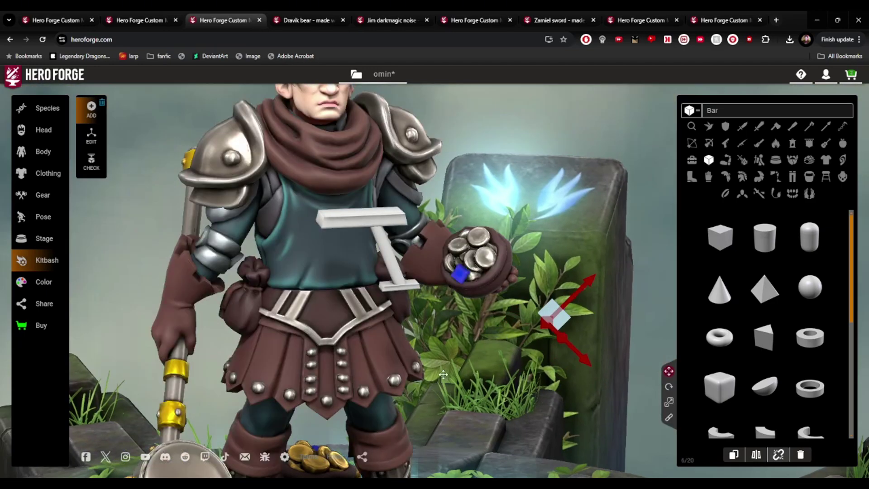
drag(443, 373, 394, 348)
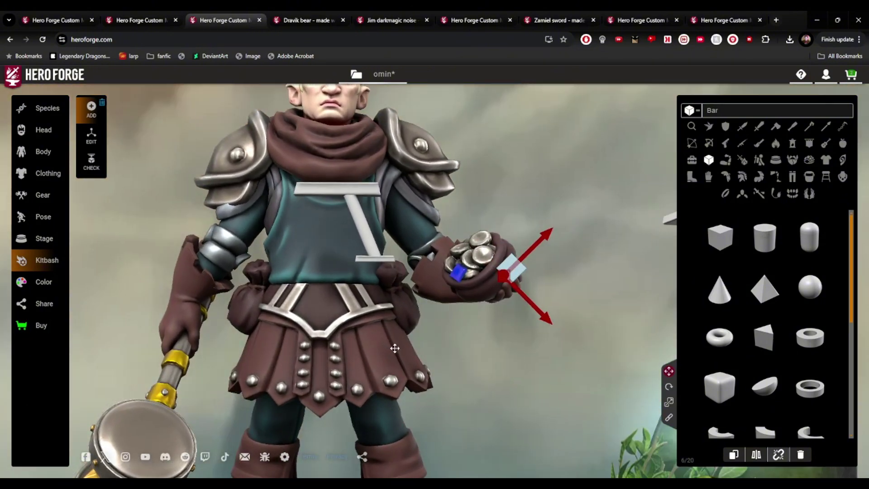
scroll(395, 348, up, 2)
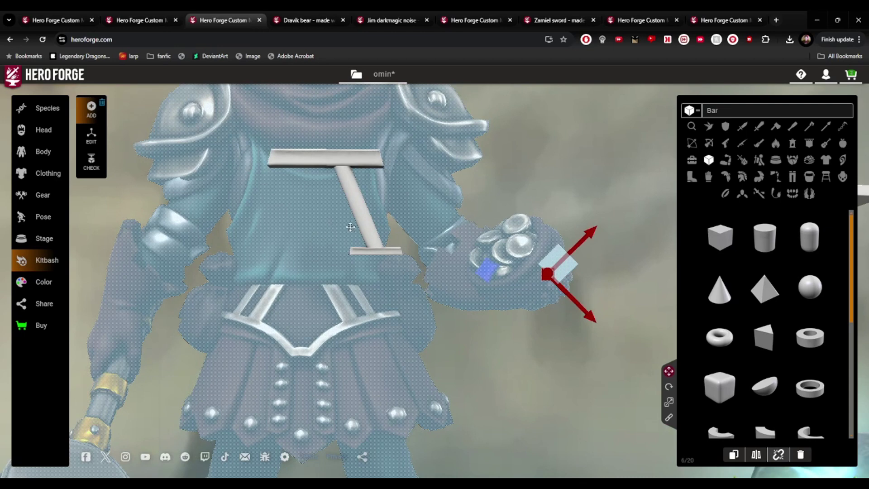
Shift the slanted cylinder toward the horizontal bar's centre and slide it up so its top meets the bar's underside
click(370, 225)
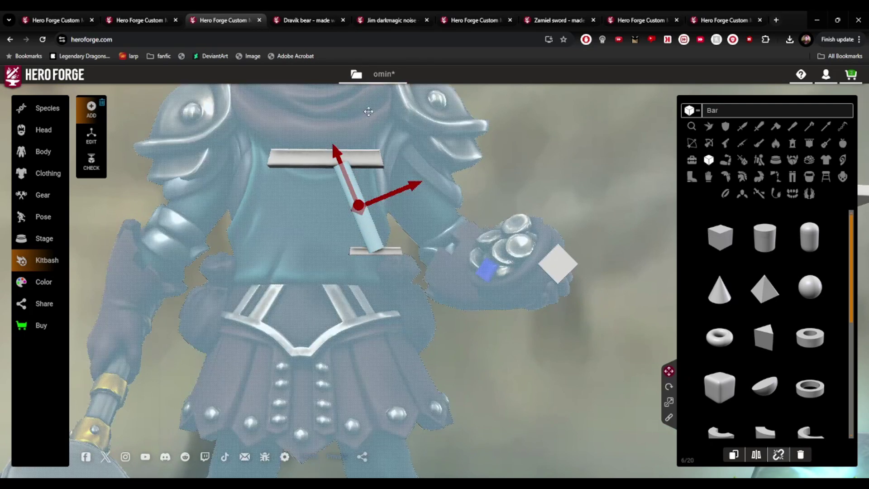
click(369, 77)
click(379, 179)
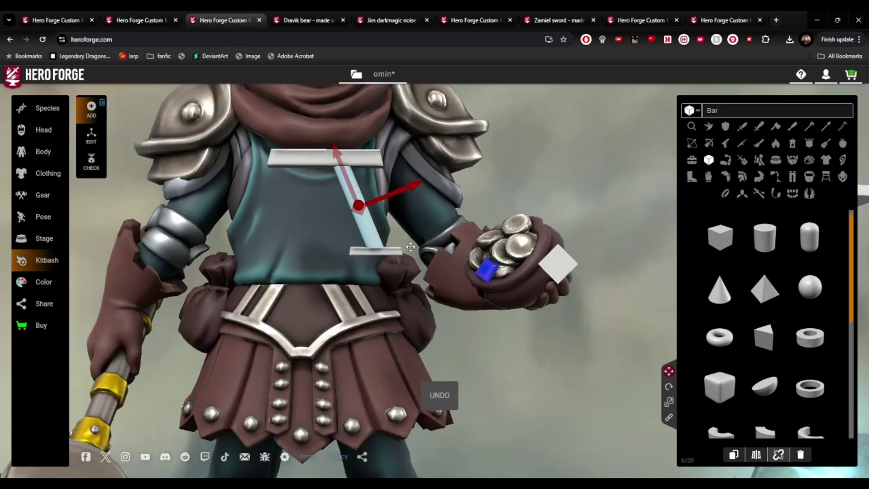
scroll(475, 342, up, 5)
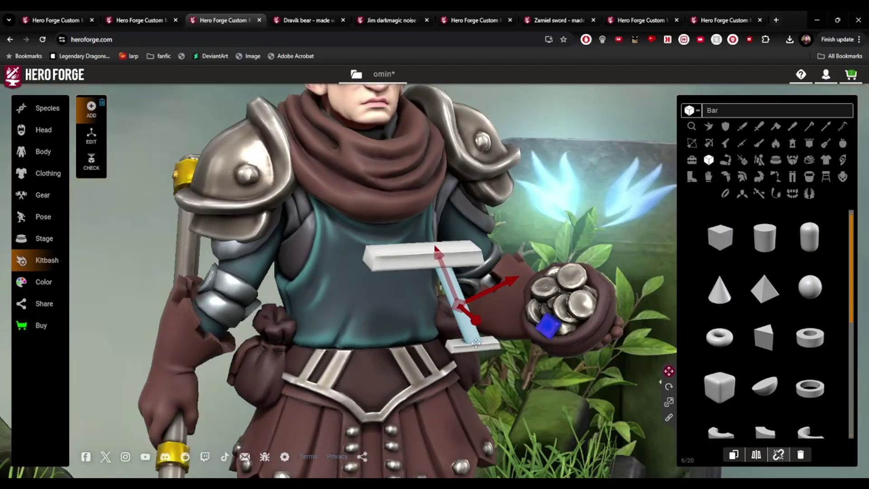
drag(475, 342, 438, 343)
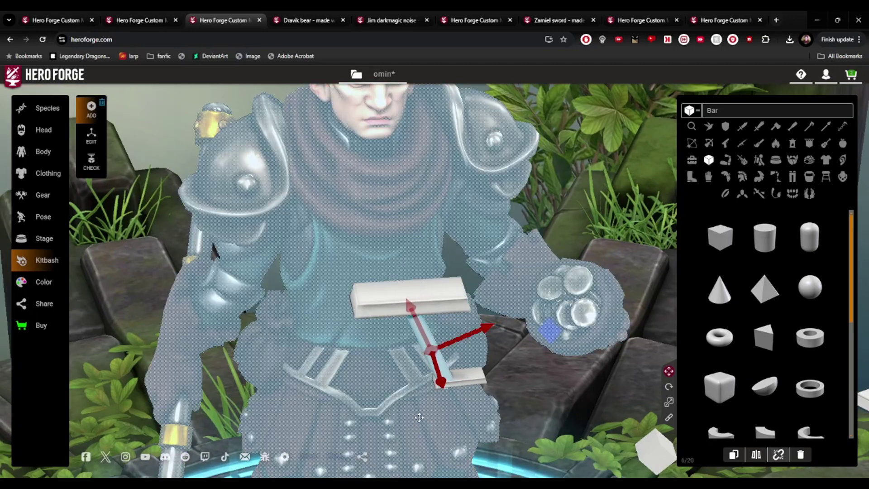
drag(419, 413, 378, 387)
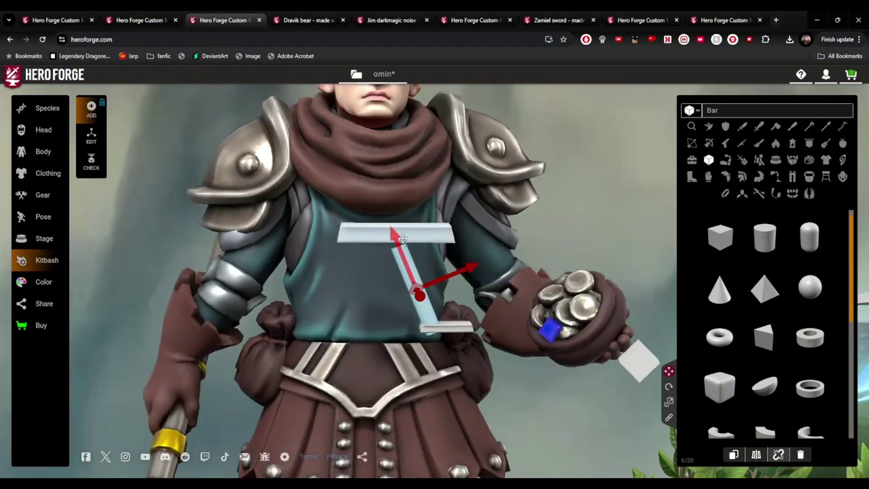
drag(395, 236, 392, 230)
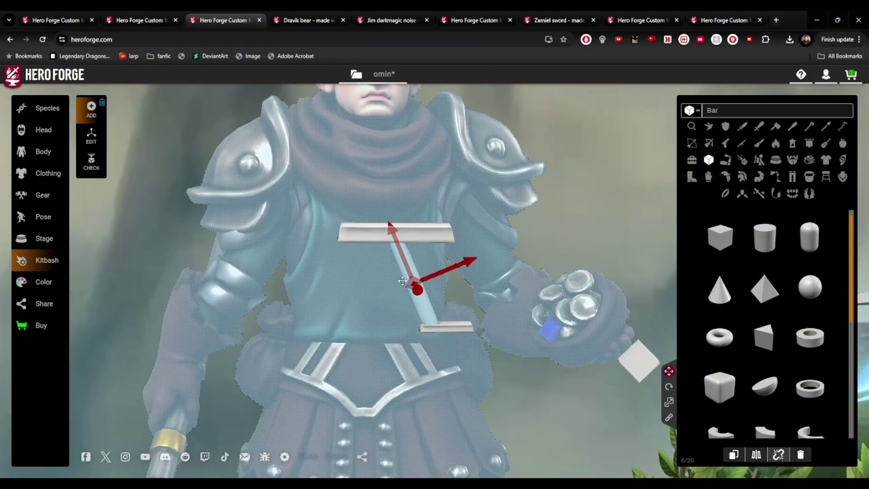
Move the small block sideways until it is roughly centred under the slanted cylinder's lower end
click(454, 328)
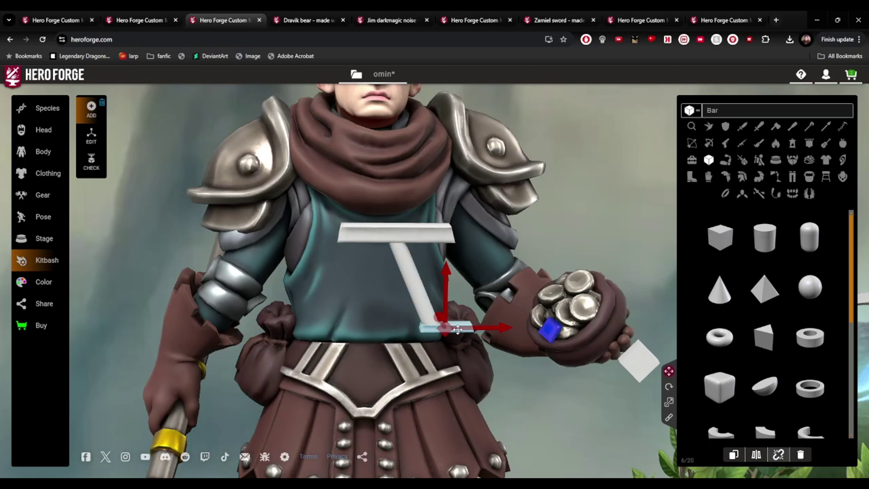
drag(457, 329, 453, 327)
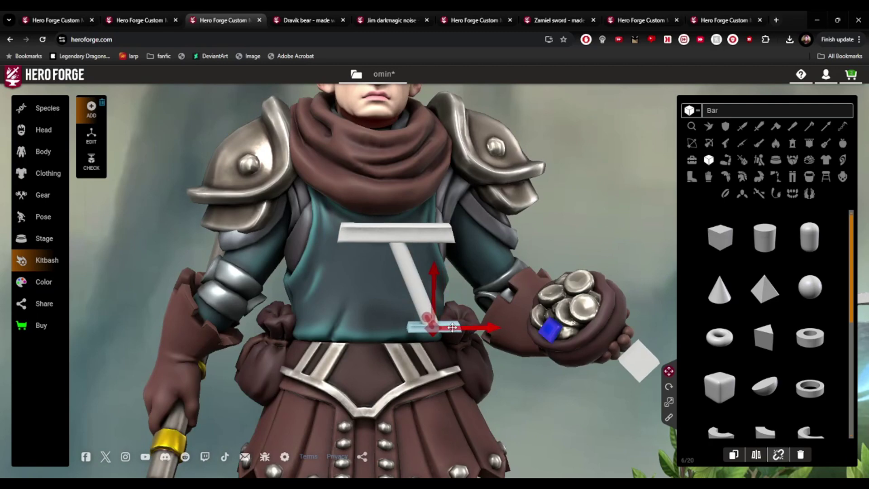
Duplicate the slanted cylinder and rotate the copy to the mirrored slant so the two cross in an X below the bar
click(403, 276)
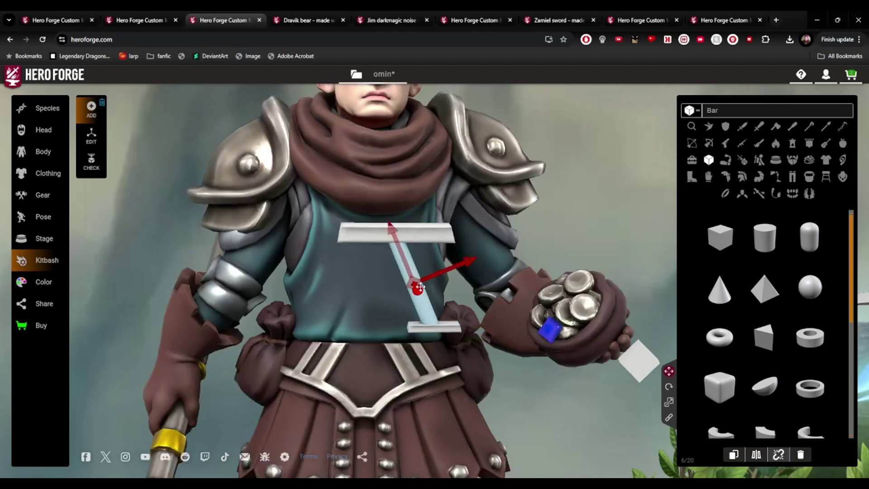
click(734, 454)
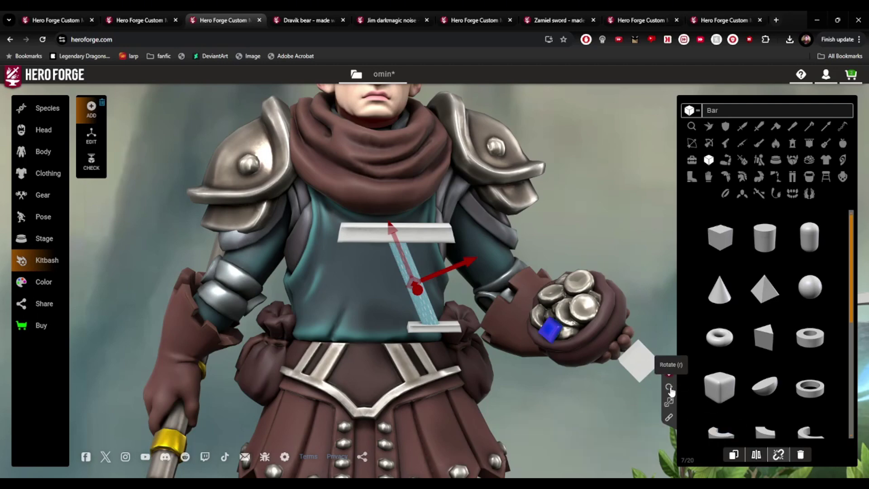
drag(489, 363, 521, 368)
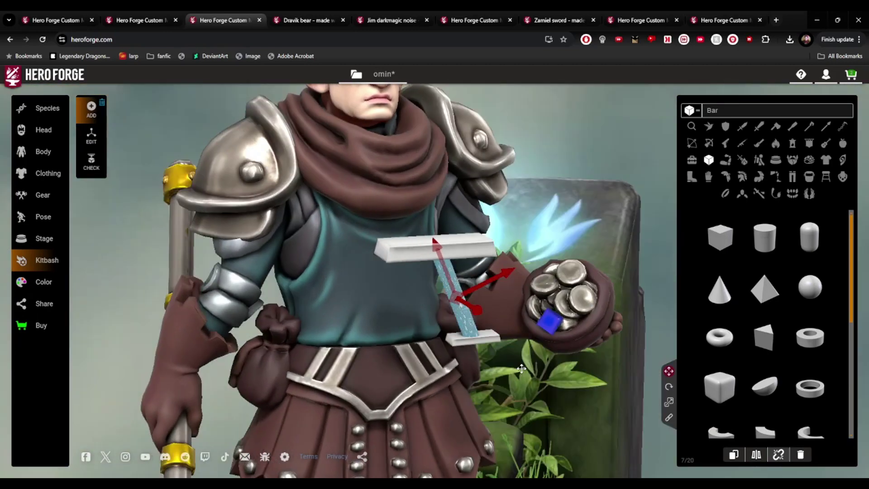
click(463, 290)
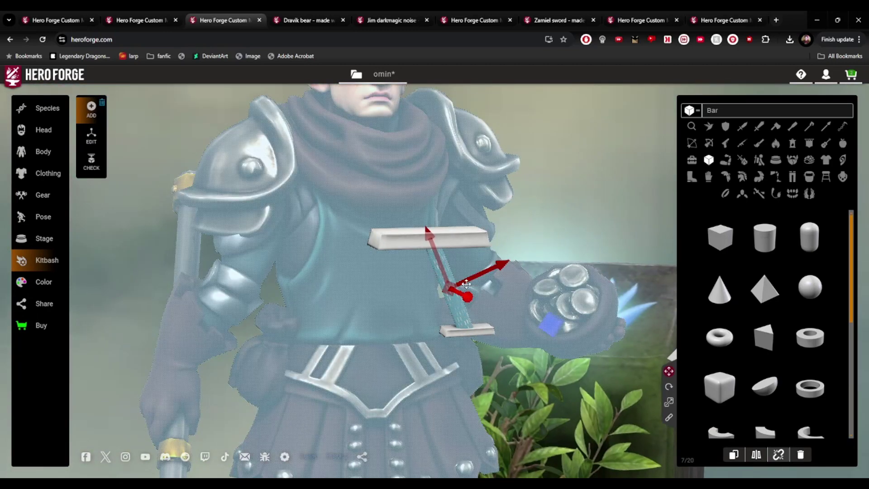
drag(504, 298, 465, 294)
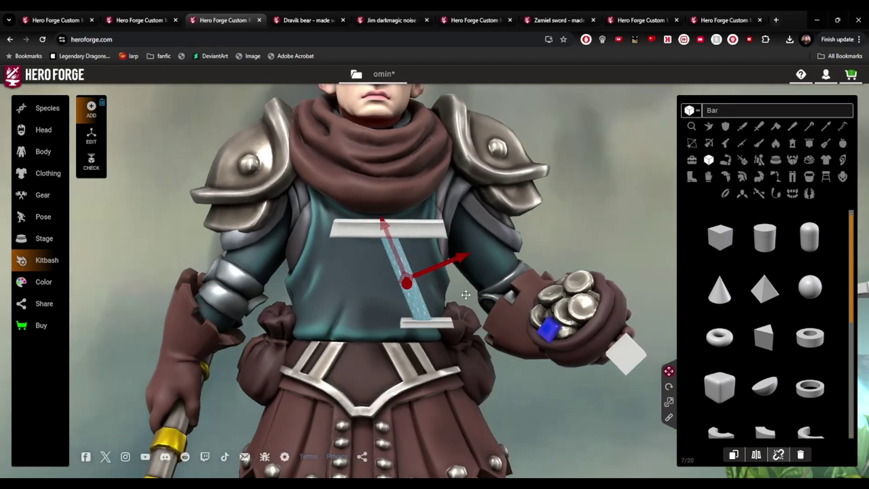
click(667, 387)
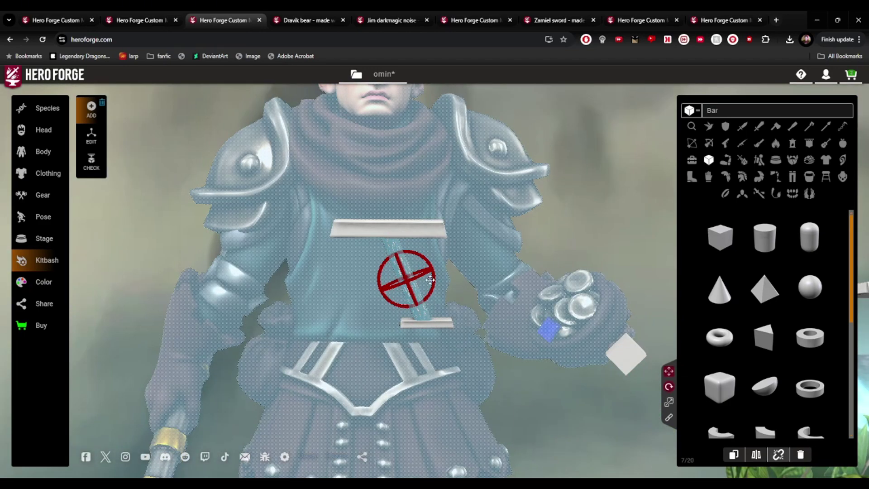
drag(437, 269, 615, 328)
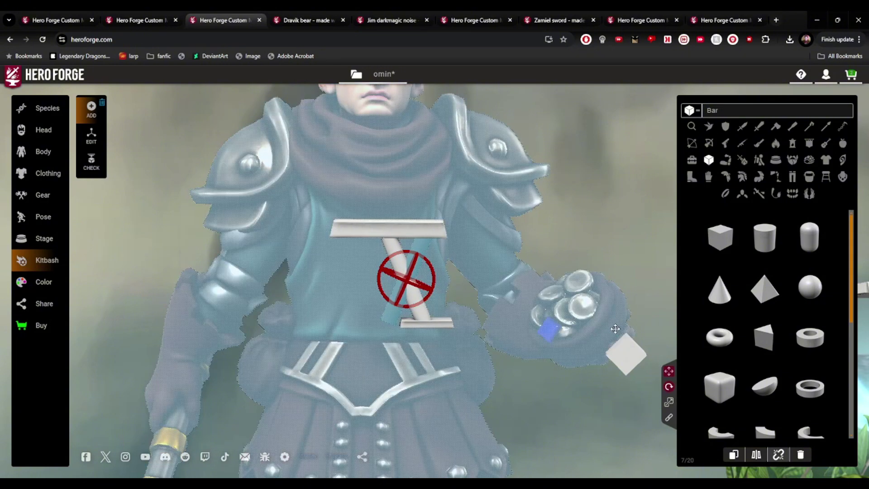
click(671, 375)
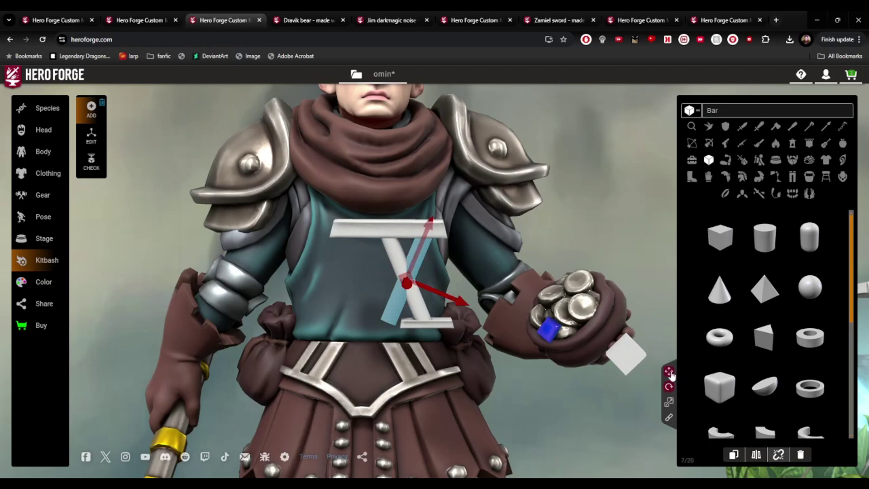
Move the copied cylinder aside to complete an A shape, and place a duplicate of the small block under its lower end
drag(404, 275, 410, 356)
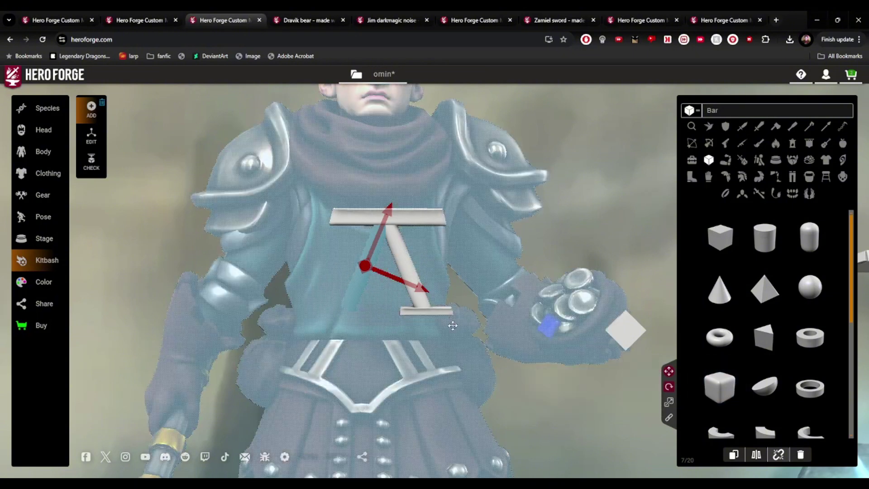
click(446, 311)
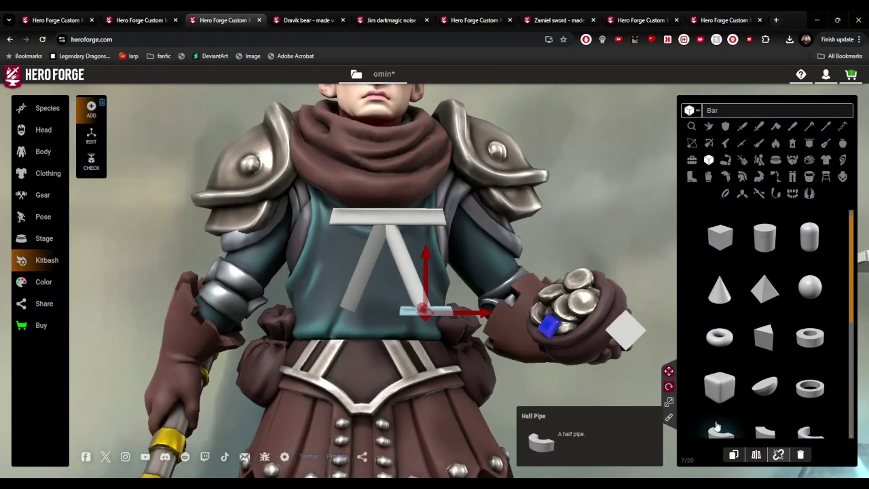
click(734, 456)
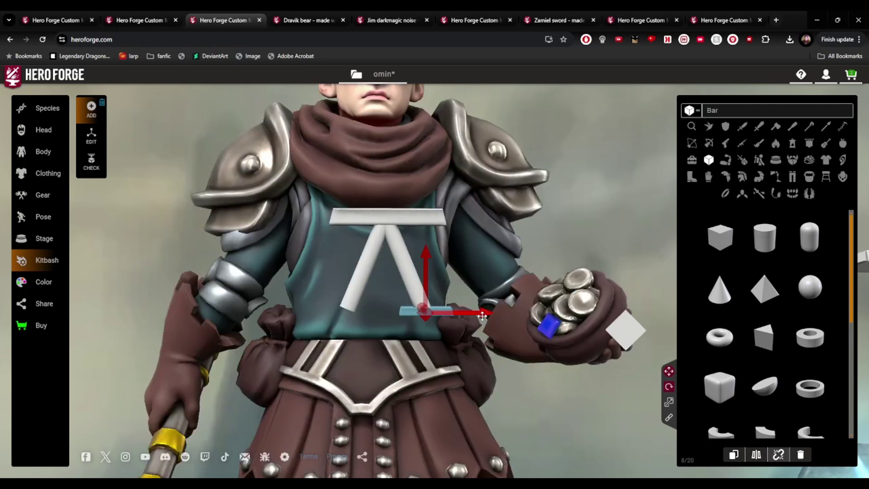
drag(485, 312, 399, 315)
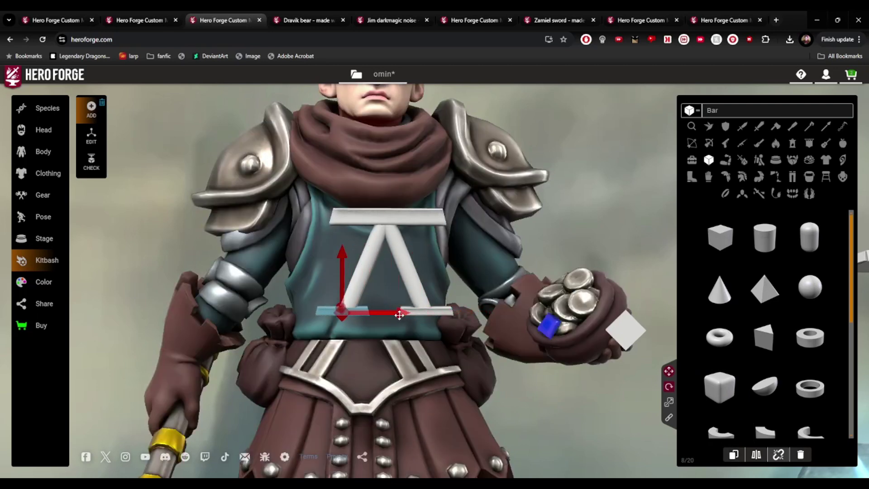
scroll(575, 400, down, 1)
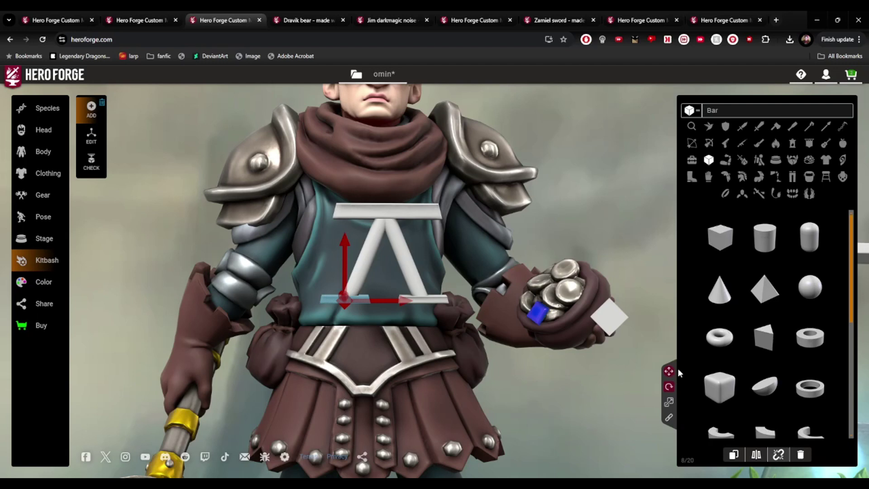
scroll(724, 366, down, 4)
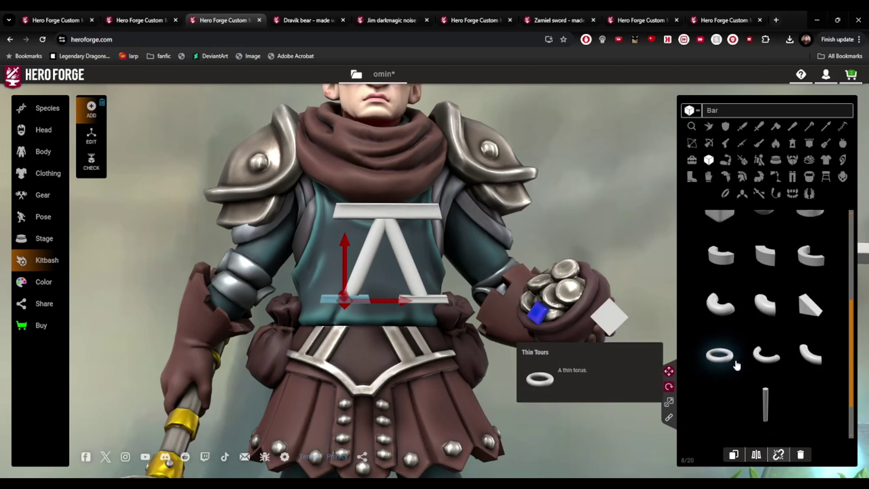
scroll(735, 364, up, 2)
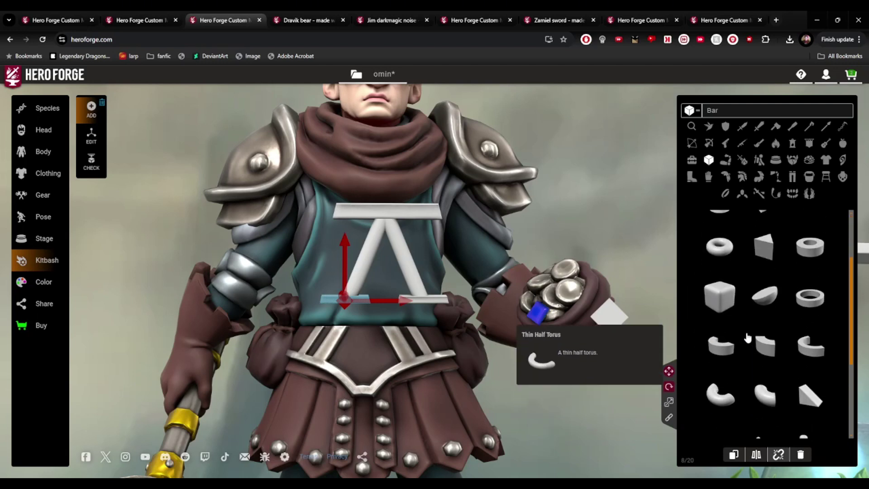
scroll(745, 360, up, 1)
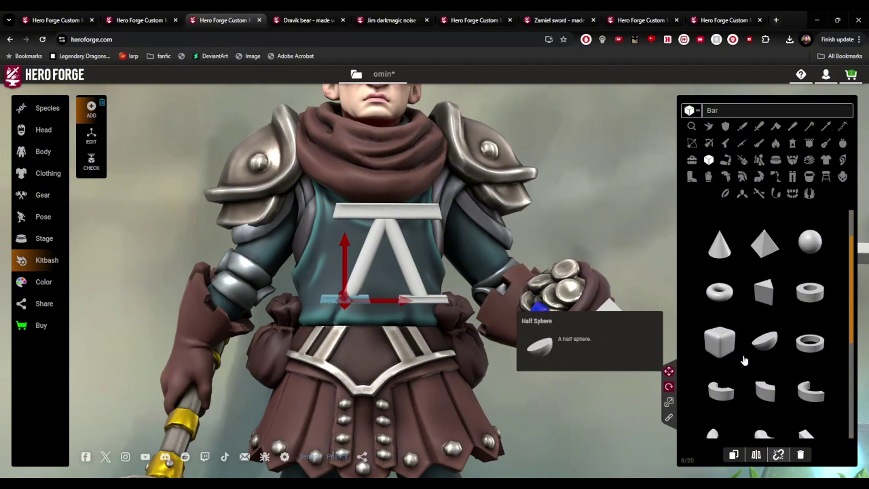
scroll(745, 360, up, 1)
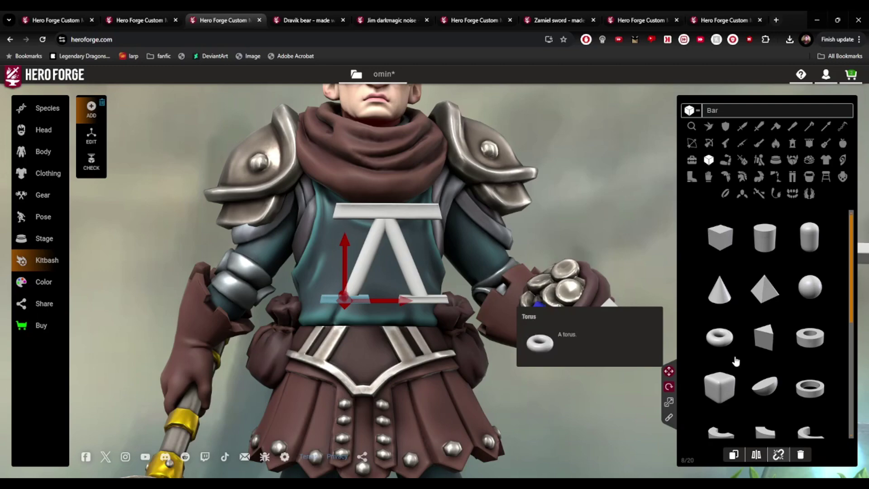
Move the loose cube beside the coin pouch farther out to the side, away from the figure's hand
click(610, 320)
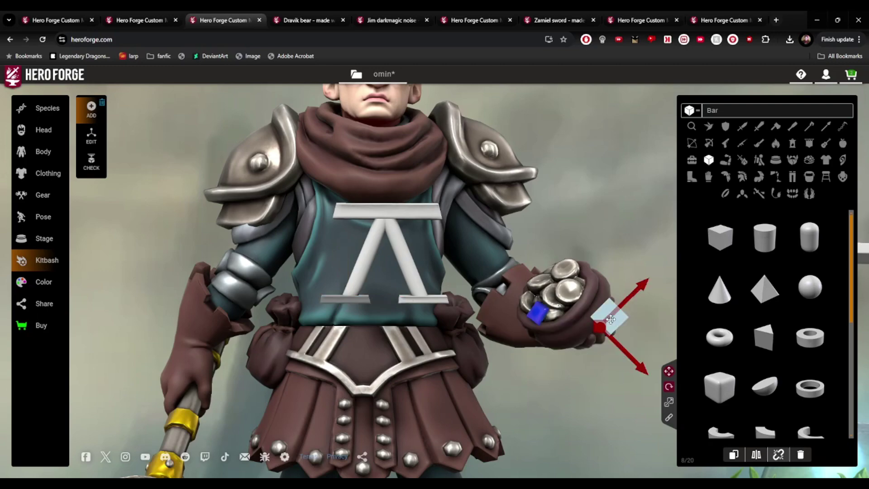
drag(542, 349, 482, 343)
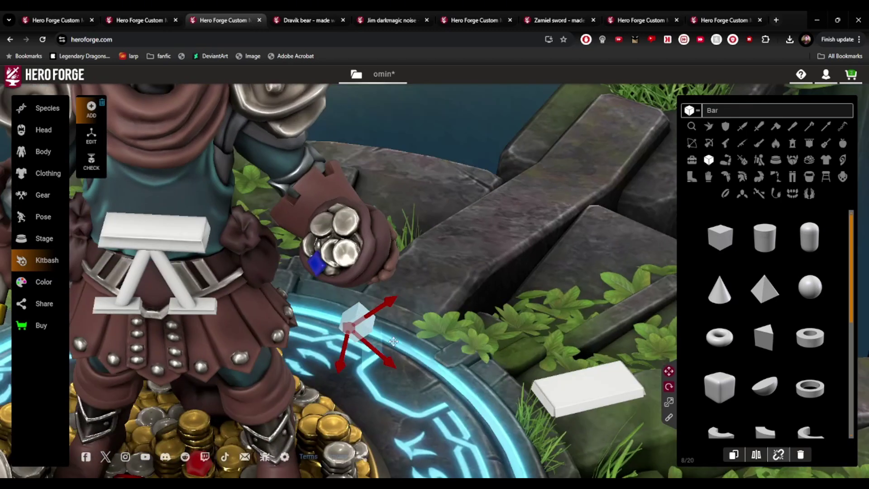
drag(371, 323, 503, 273)
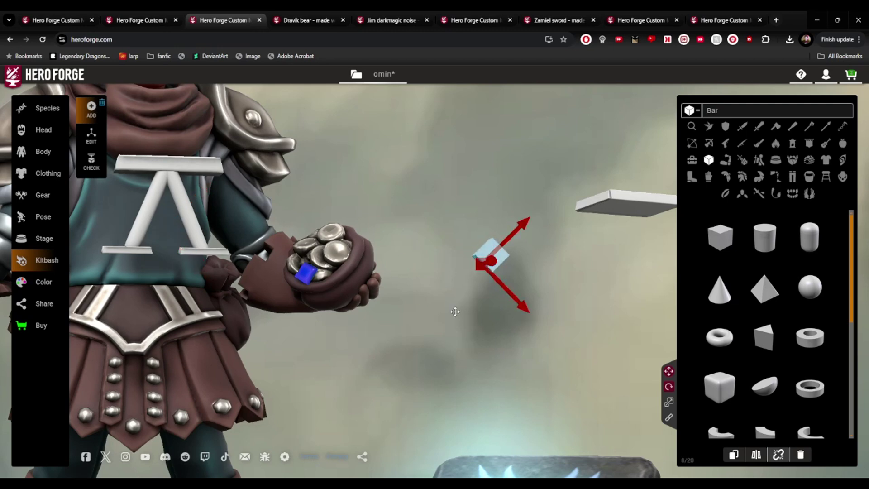
scroll(454, 303, down, 3)
drag(448, 304, 511, 296)
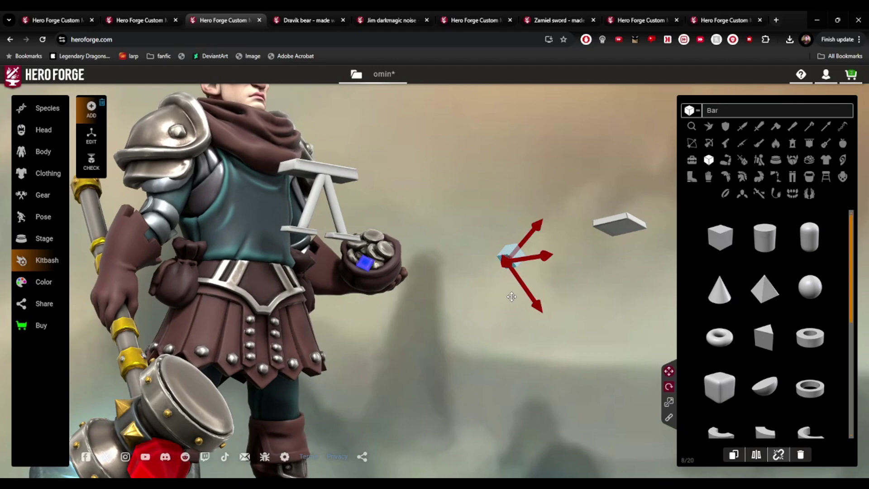
drag(511, 296, 522, 302)
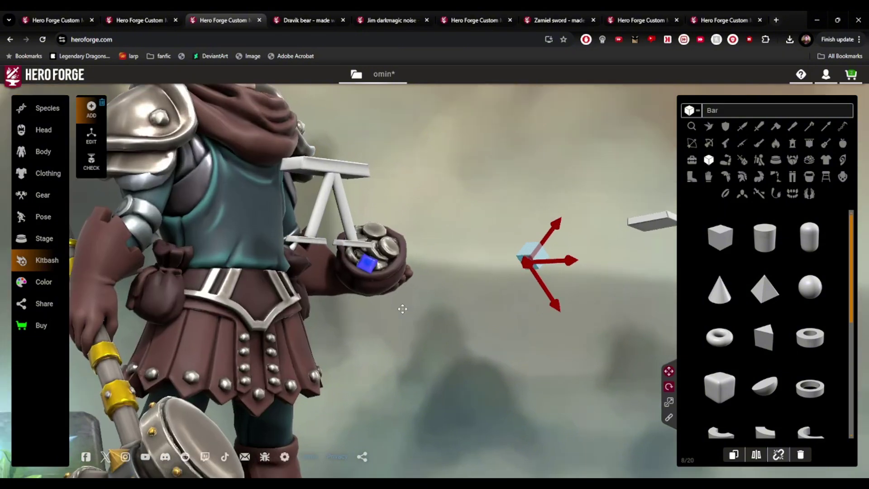
drag(403, 309, 306, 313)
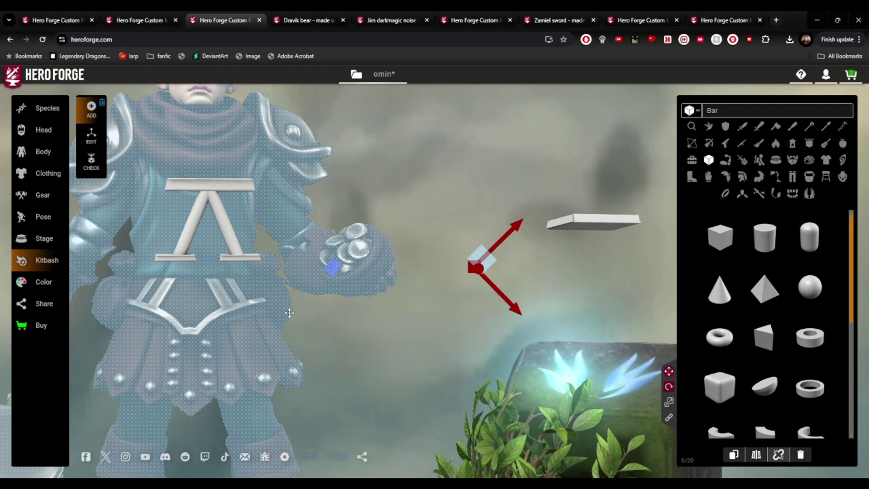
Rotate the horizontal bar above the slanted legs upside down so that its wider side faces up
click(238, 185)
right_drag(356, 177, 379, 226)
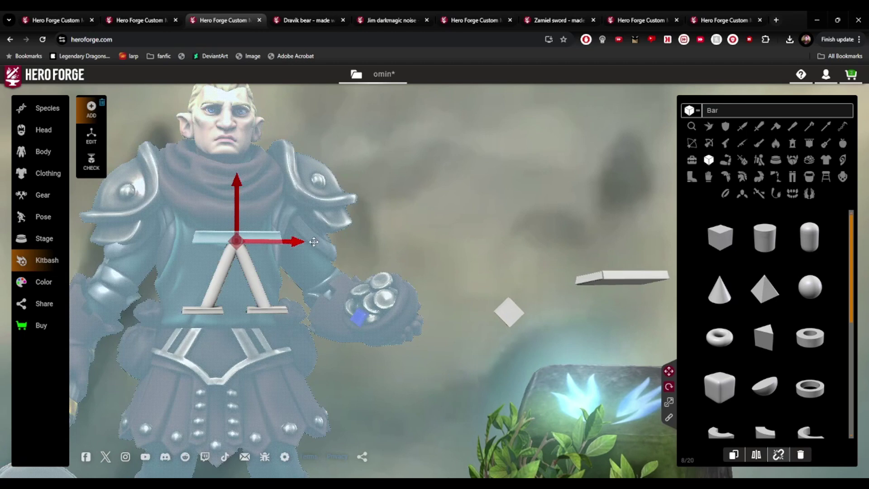
right_drag(313, 242, 393, 266)
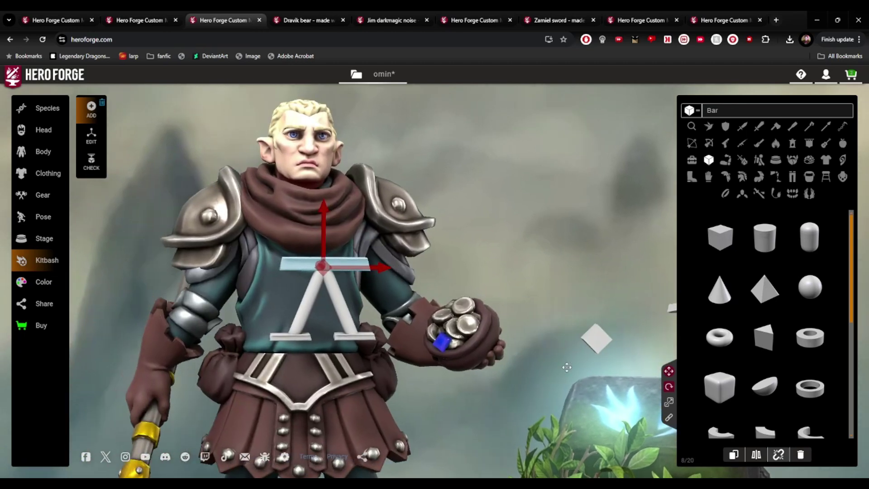
click(666, 387)
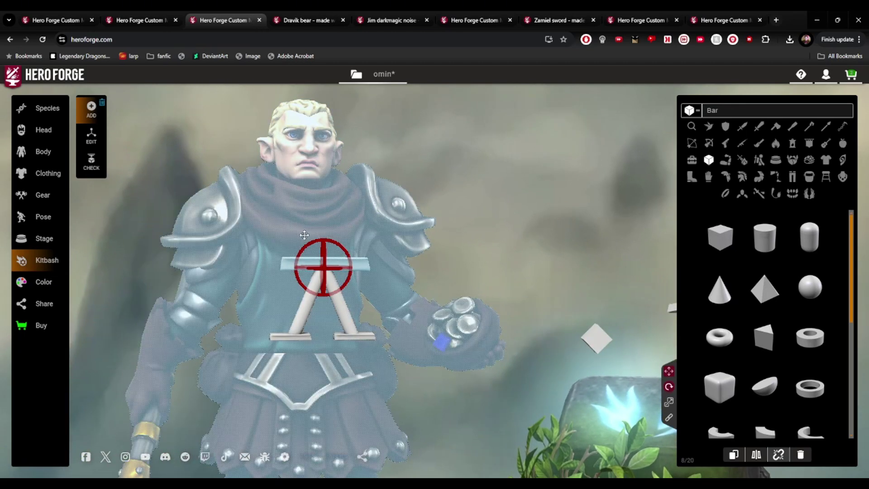
drag(319, 238, 45, 359)
drag(312, 240, 113, 456)
scroll(260, 294, up, 2)
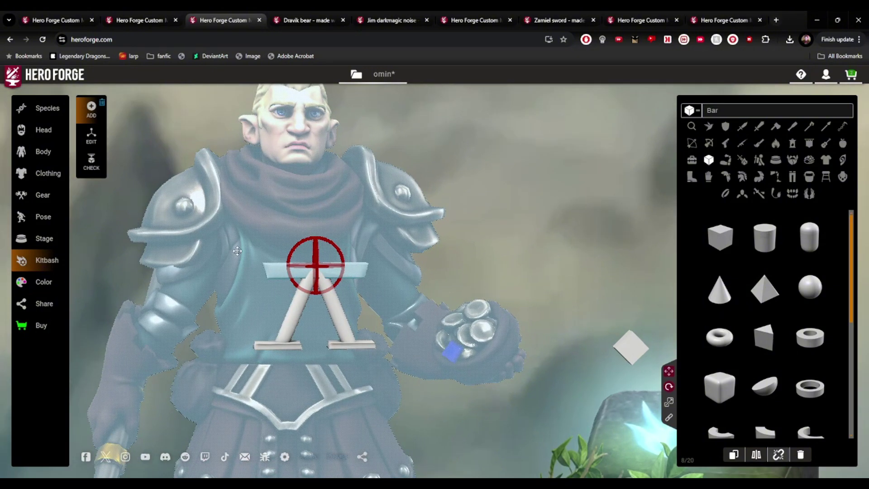
scroll(359, 277, up, 3)
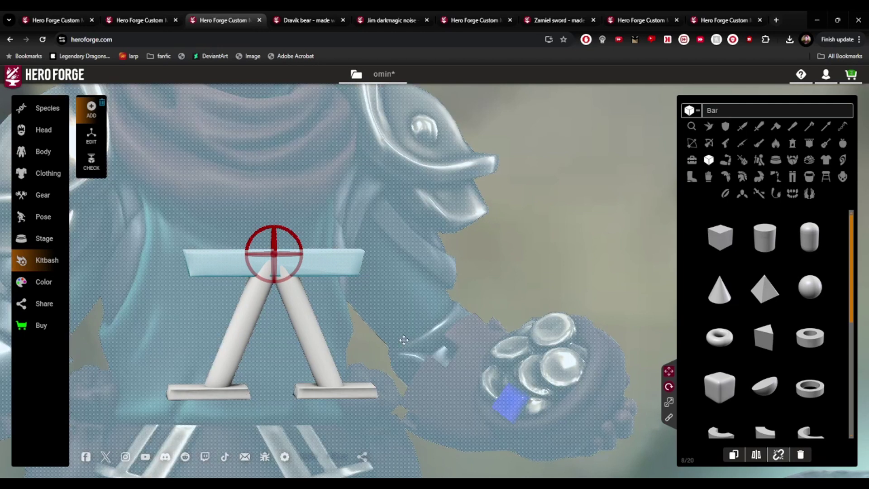
click(358, 315)
scroll(352, 314, down, 3)
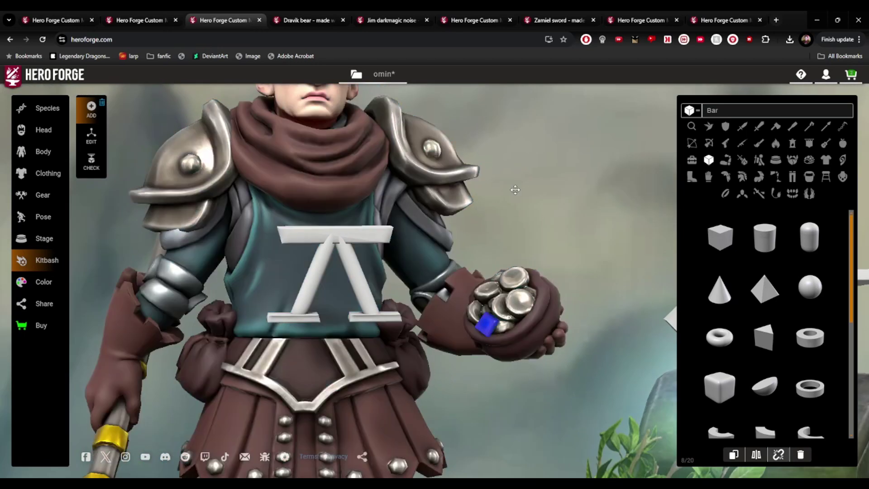
right_drag(539, 221, 530, 200)
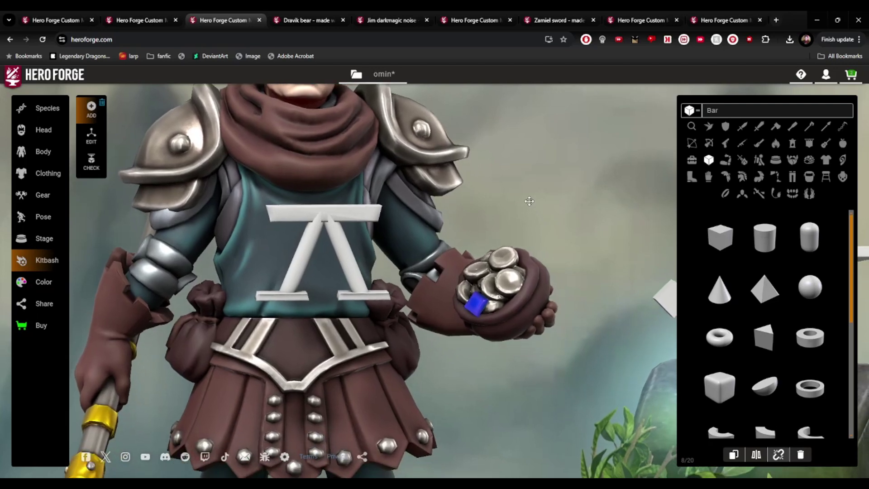
Try to make both slanted cylinder legs thinner by scaling down their width
click(348, 273)
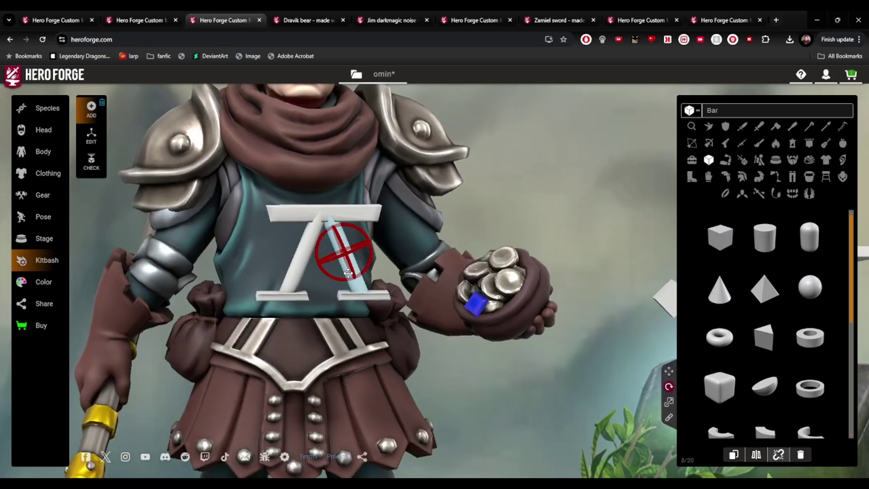
click(668, 402)
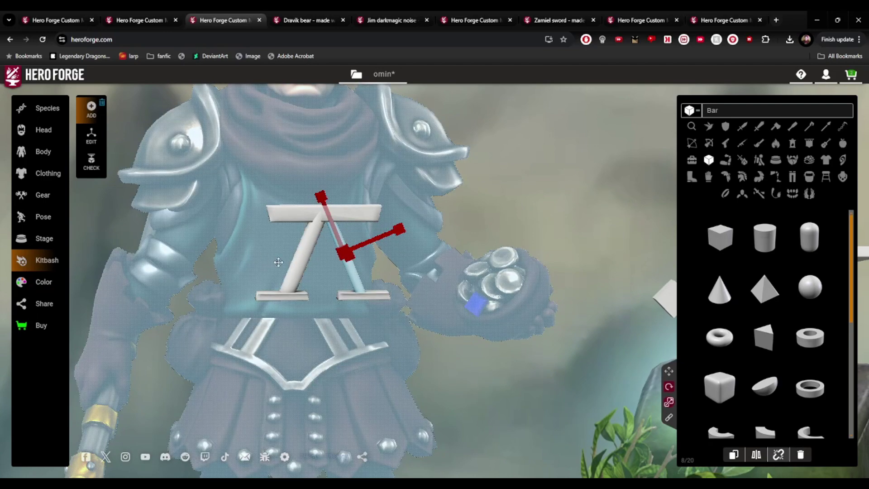
click(296, 264)
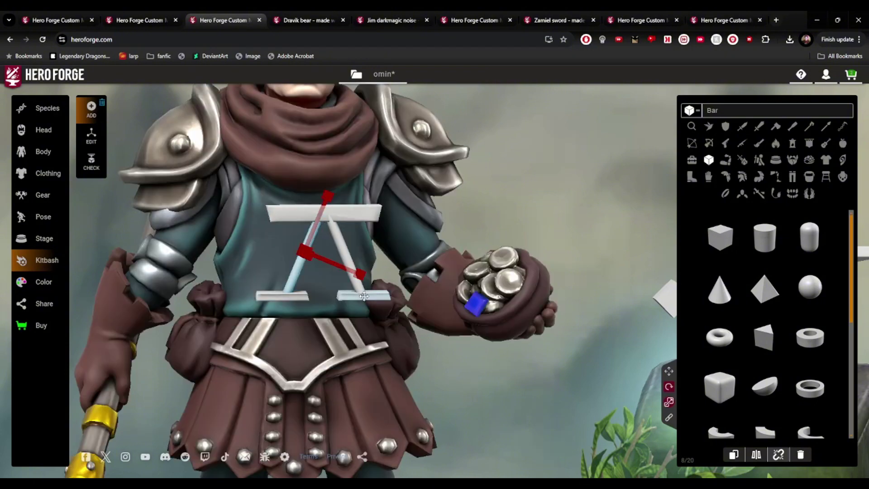
right_drag(502, 227, 475, 220)
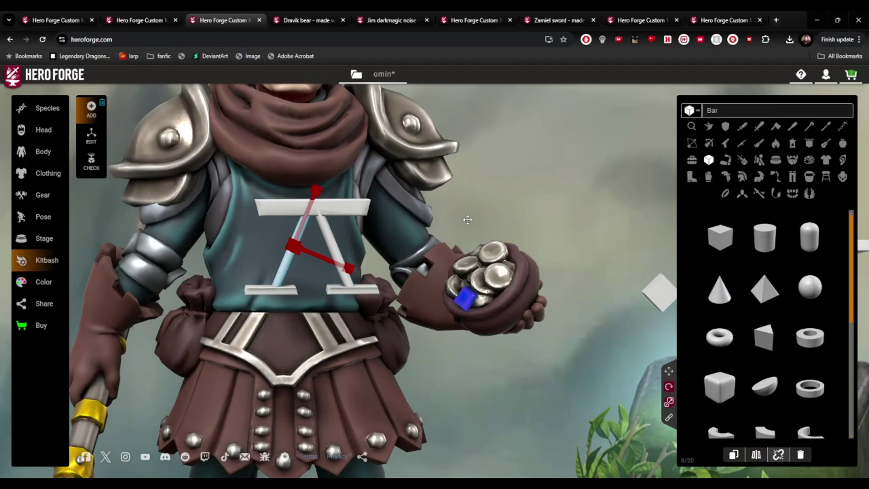
click(355, 290)
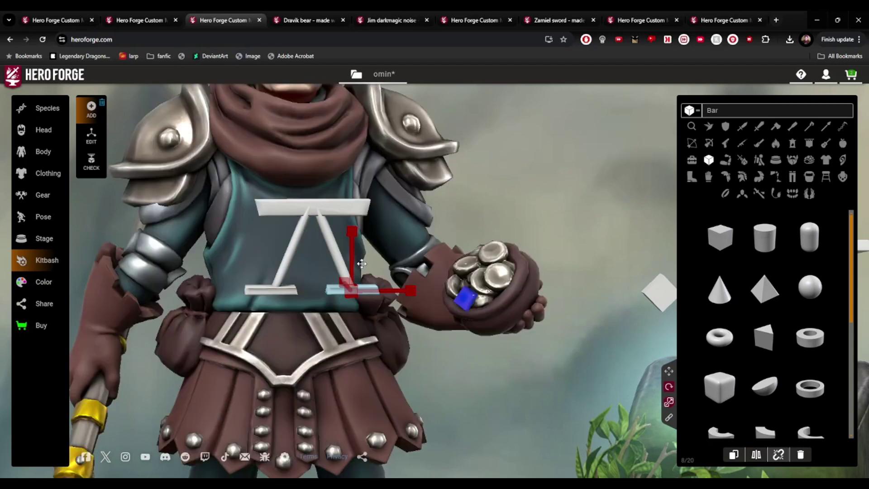
scroll(362, 263, up, 4)
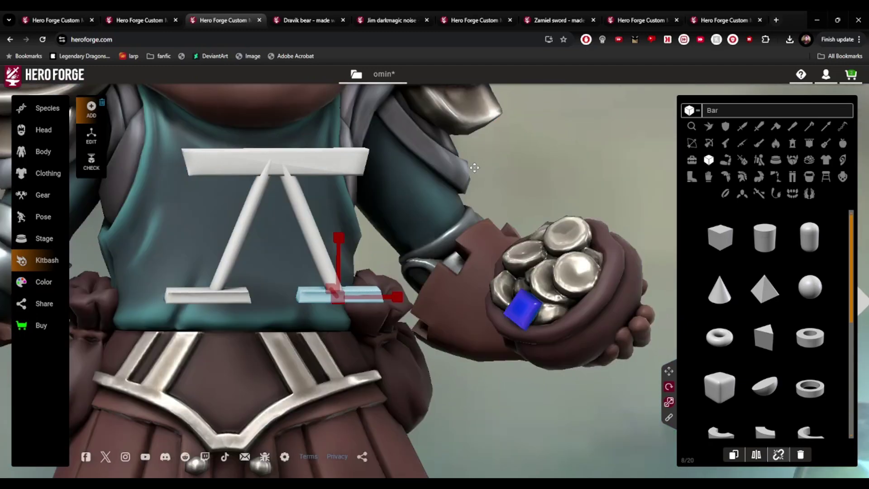
mouse_move(474, 168)
mouse_down()
mouse_move(466, 154)
mouse_move(466, 163)
mouse_up()
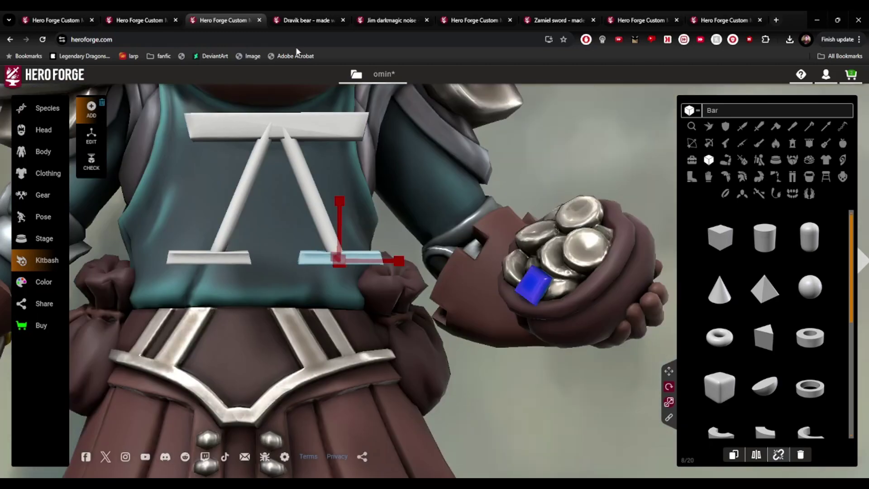
Undo the thickness changes on both slanted cylinder legs
click(356, 72)
click(377, 170)
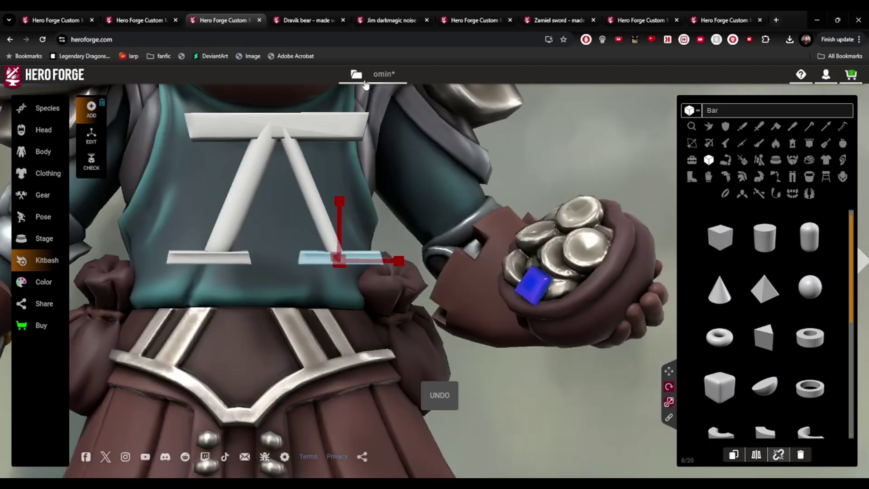
click(356, 72)
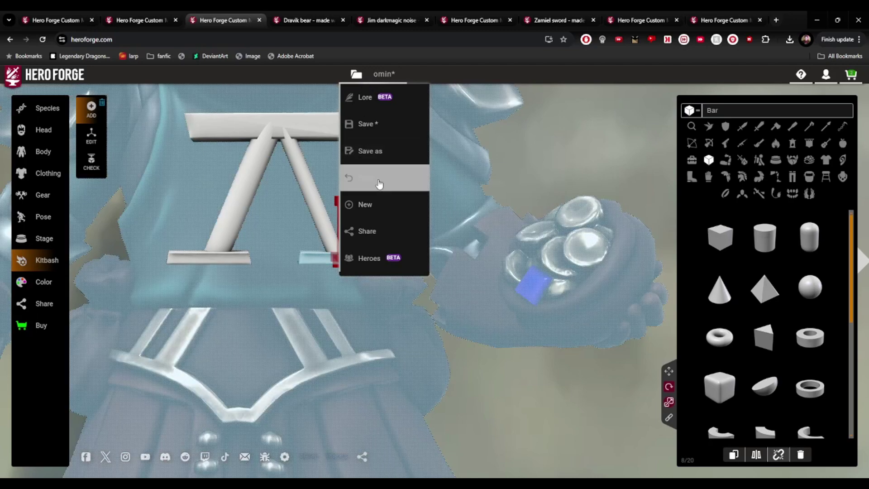
click(378, 179)
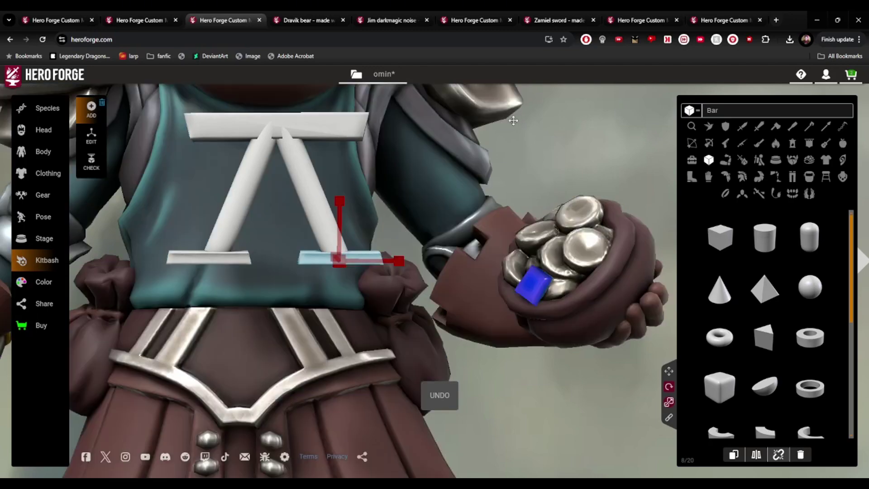
Raise the horizontal top bar so that it sits on the upper ends of the two slanted legs
right_drag(513, 121, 519, 143)
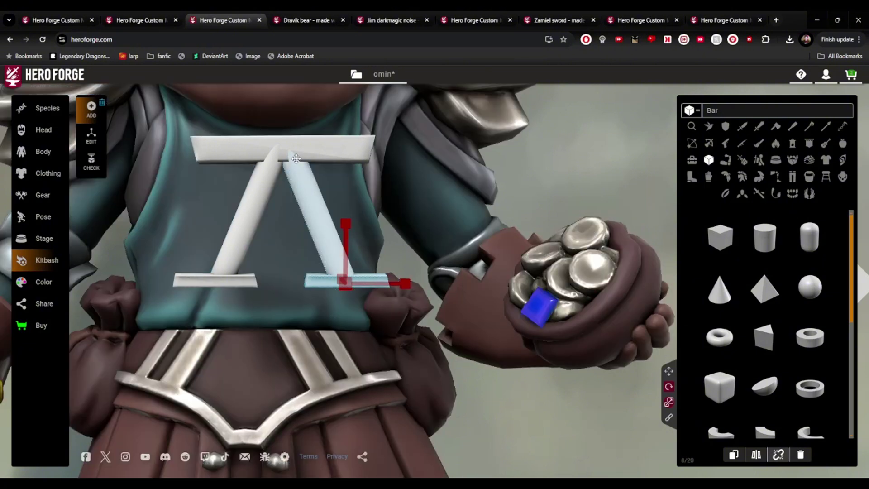
click(296, 156)
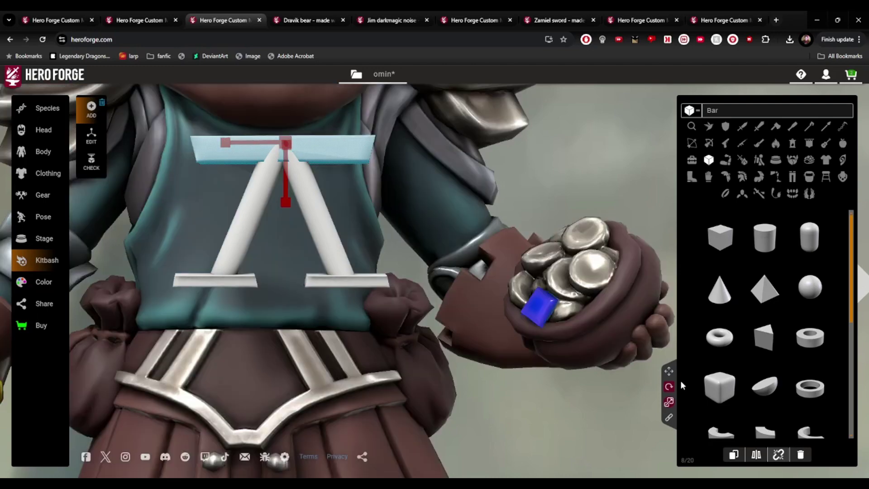
click(669, 371)
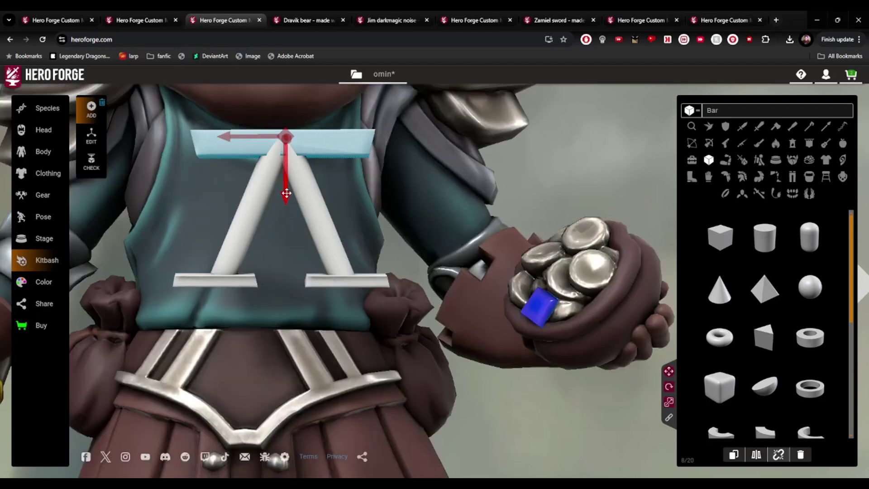
drag(287, 199, 287, 181)
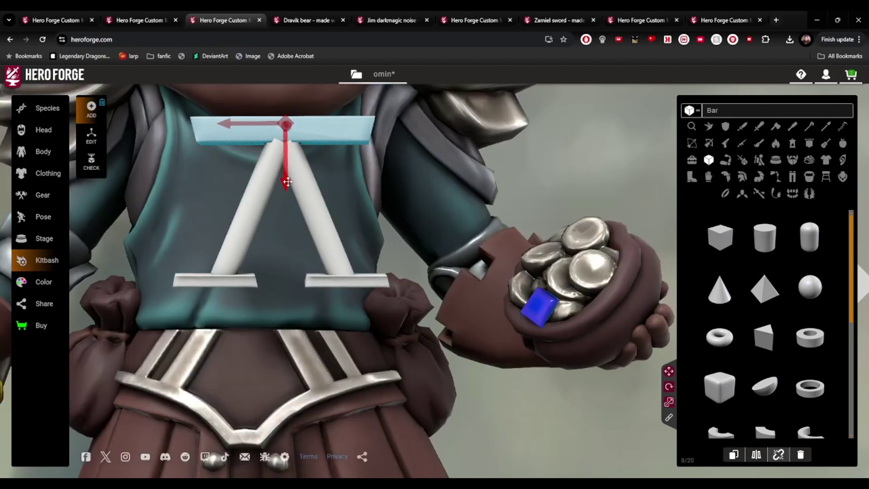
scroll(332, 184, down, 4)
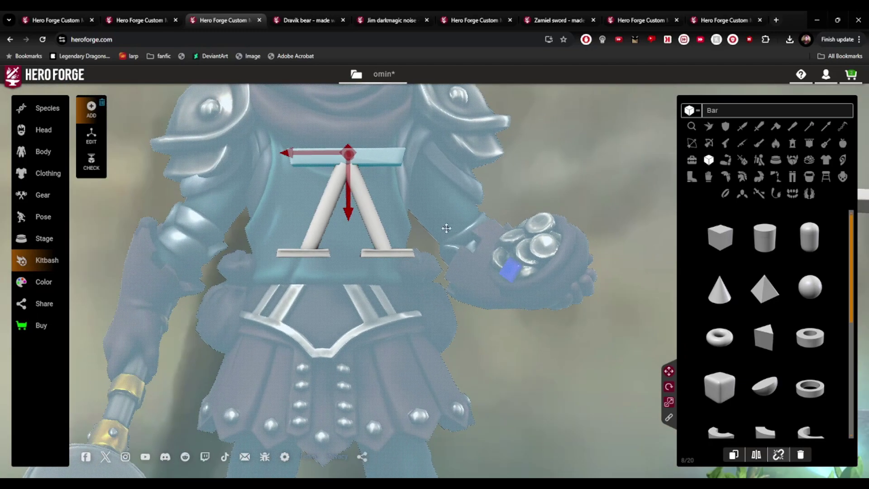
drag(446, 228, 440, 229)
click(387, 184)
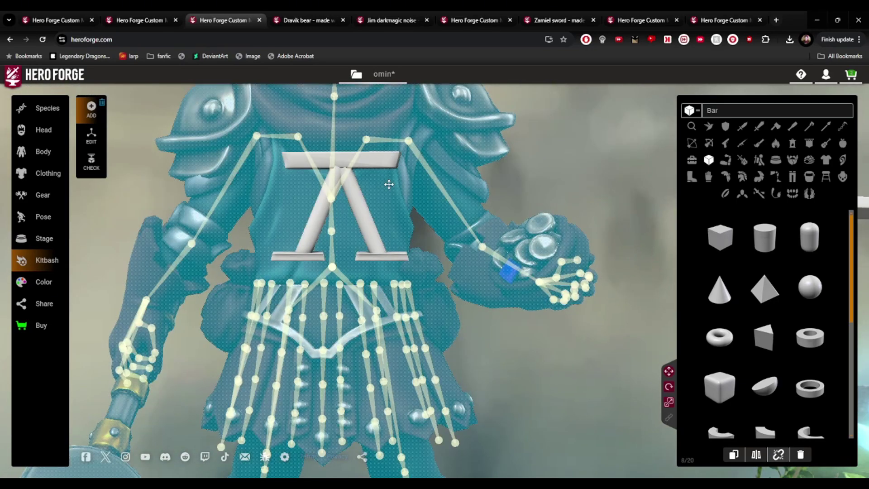
click(583, 176)
mouse_move(578, 174)
mouse_down()
mouse_move(740, 178)
mouse_move(579, 175)
mouse_move(565, 166)
mouse_up()
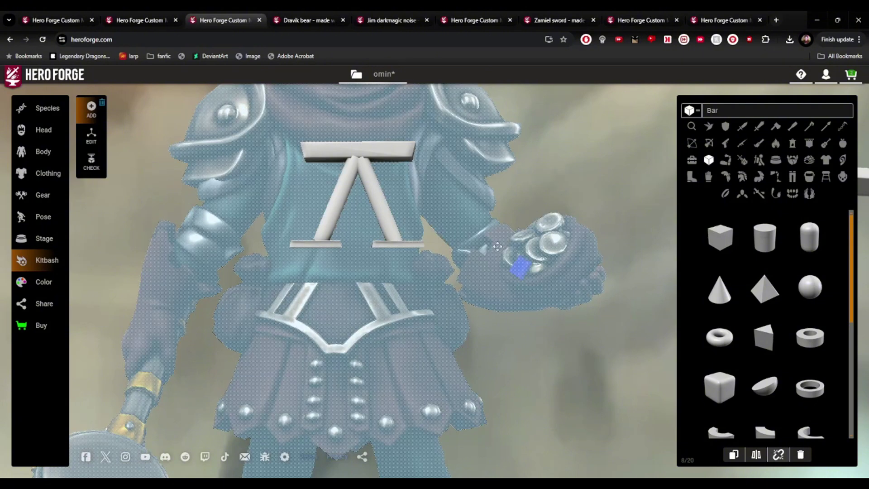
Delete both small foot blocks under the slanted cylinder legs
scroll(490, 247, up, 3)
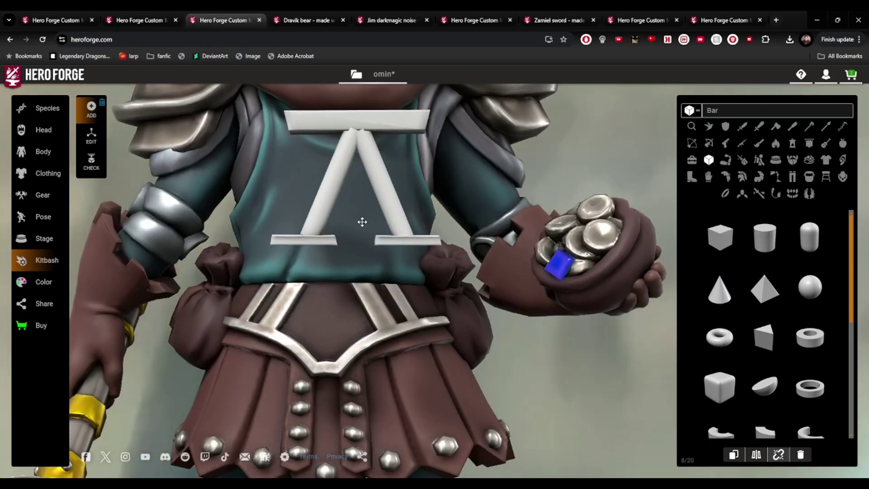
drag(359, 220, 355, 228)
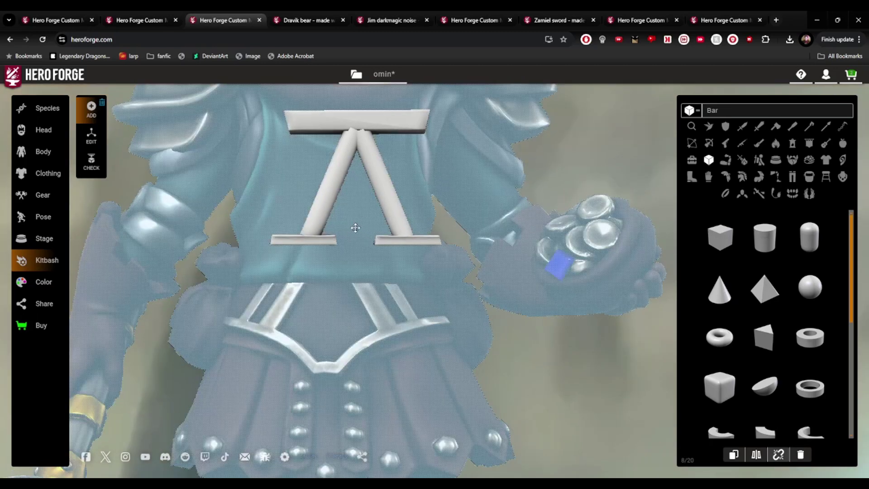
click(315, 242)
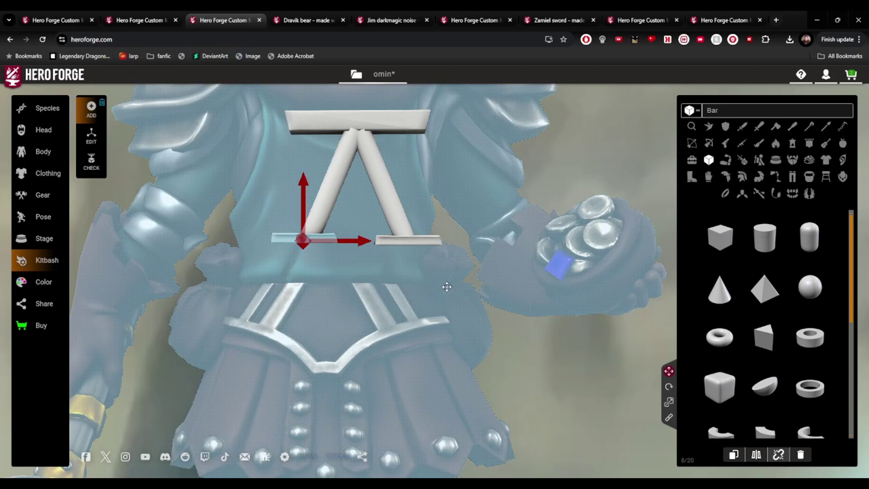
click(454, 285)
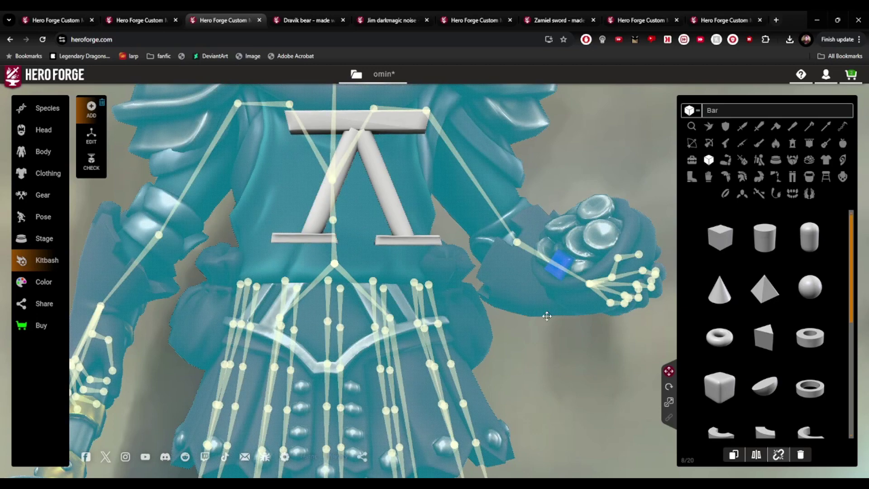
drag(547, 316, 568, 303)
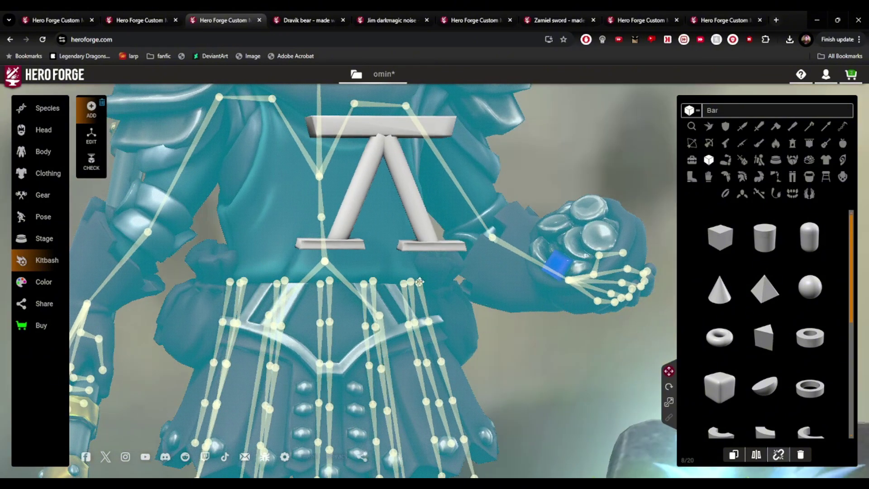
click(417, 247)
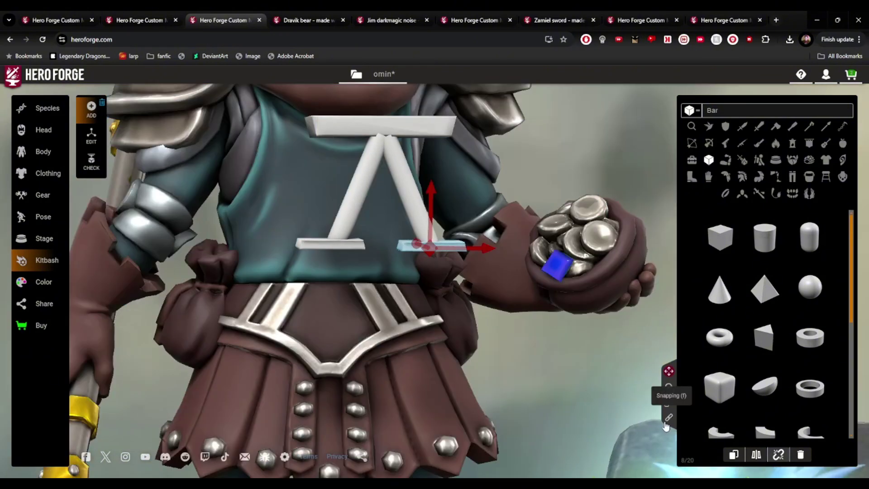
click(799, 454)
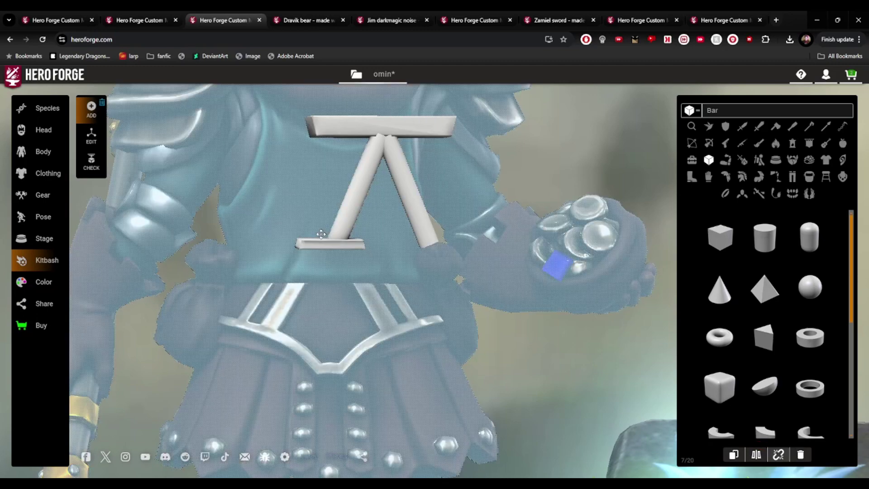
click(332, 249)
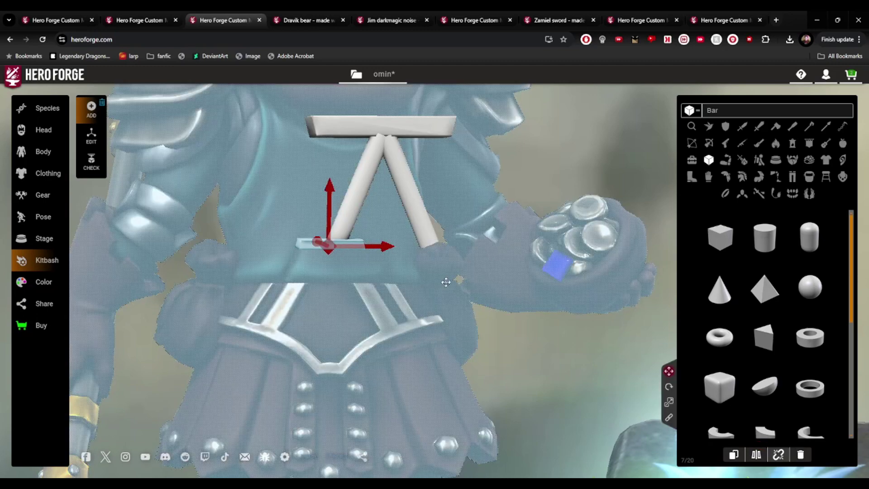
click(800, 454)
Add a long thin rod from the basic shapes as material for a new foot
scroll(742, 352, down, 5)
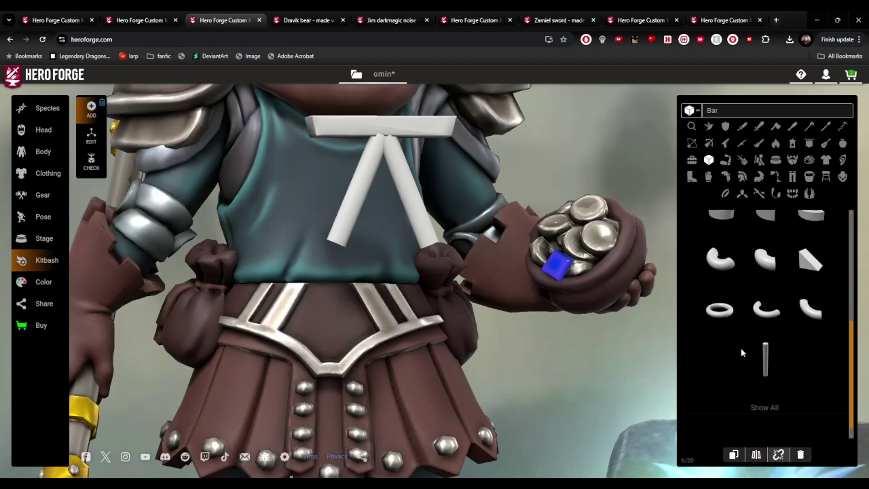
scroll(769, 357, up, 3)
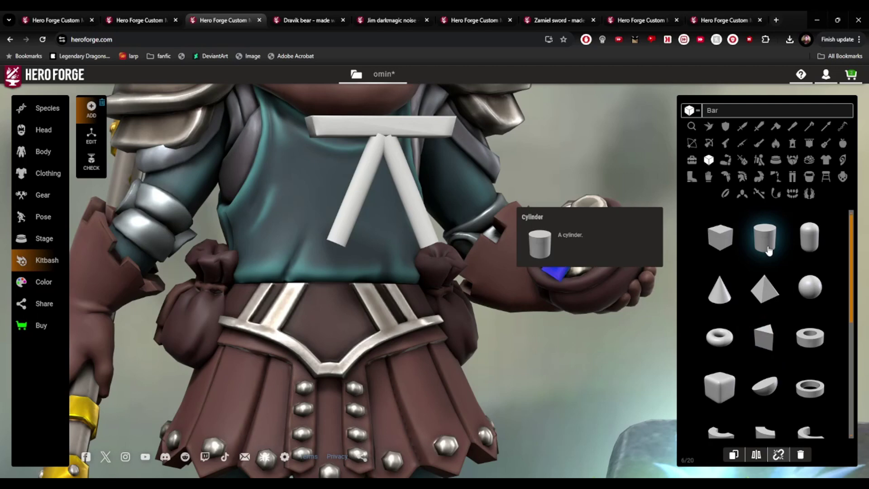
scroll(768, 249, down, 3)
click(759, 361)
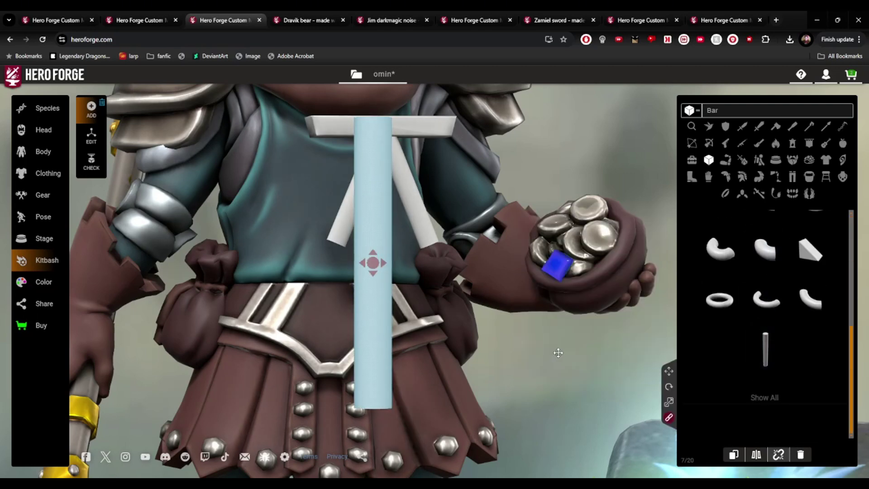
Rotate the new rod until it lies horizontally, parallel to the top bar
mouse_move(557, 353)
mouse_down()
mouse_move(543, 355)
mouse_move(564, 365)
mouse_up()
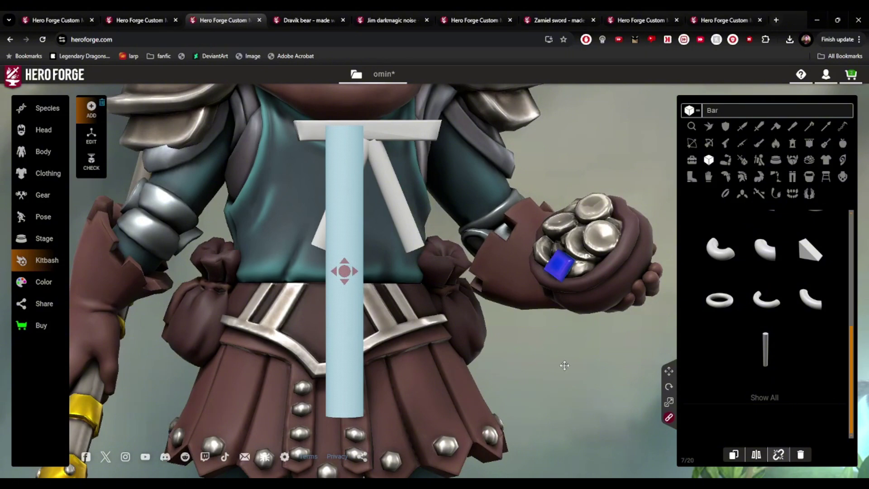
click(668, 386)
drag(369, 262, 289, 214)
drag(367, 263, 349, 238)
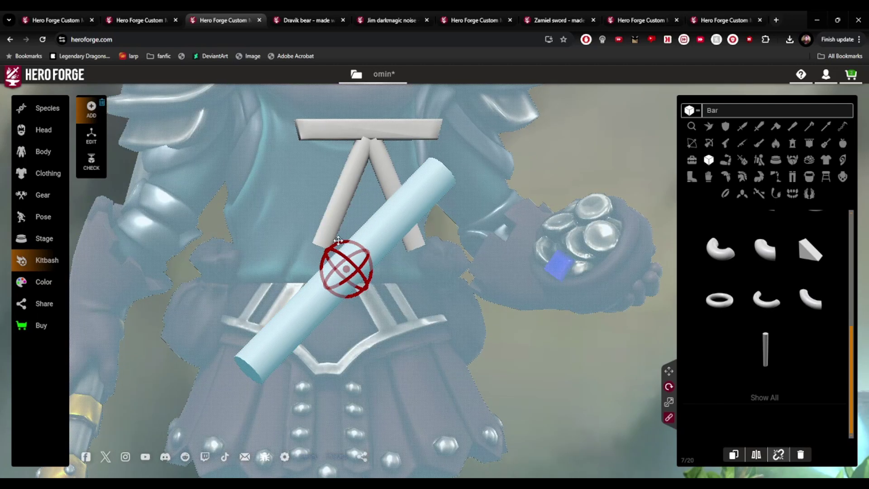
click(335, 243)
click(355, 277)
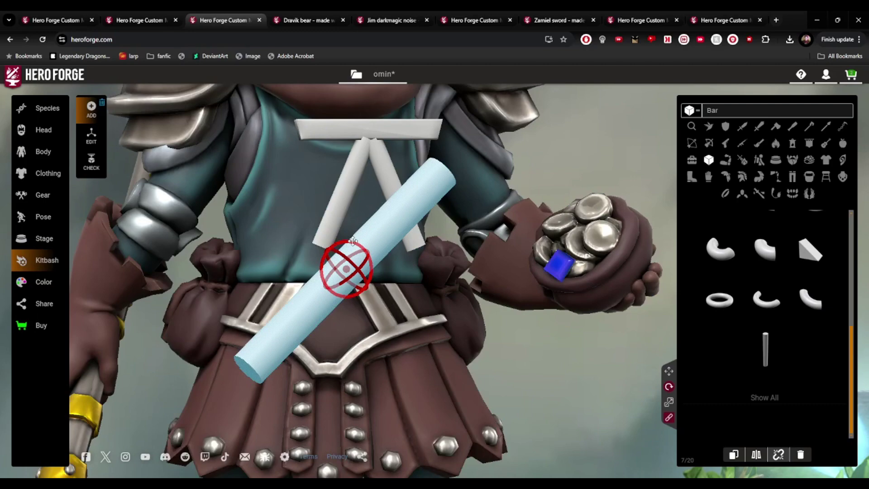
drag(352, 240, 706, 146)
drag(496, 264, 611, 188)
drag(589, 317, 238, 416)
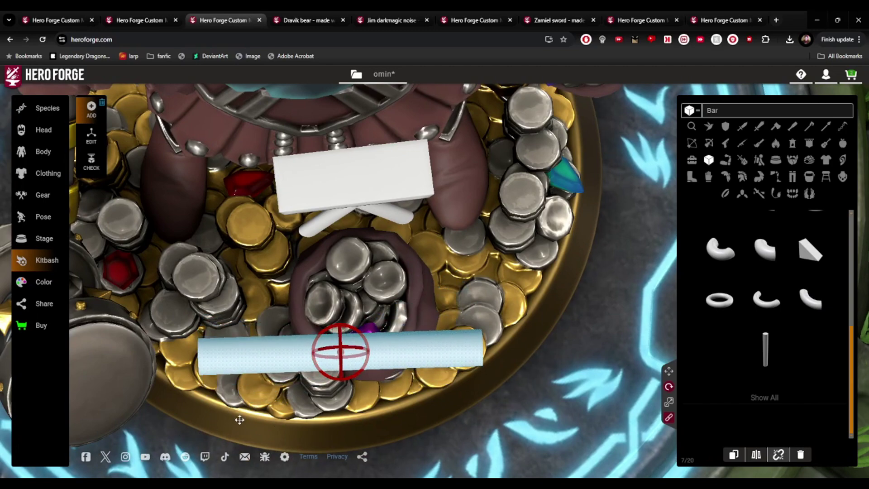
drag(417, 417, 408, 332)
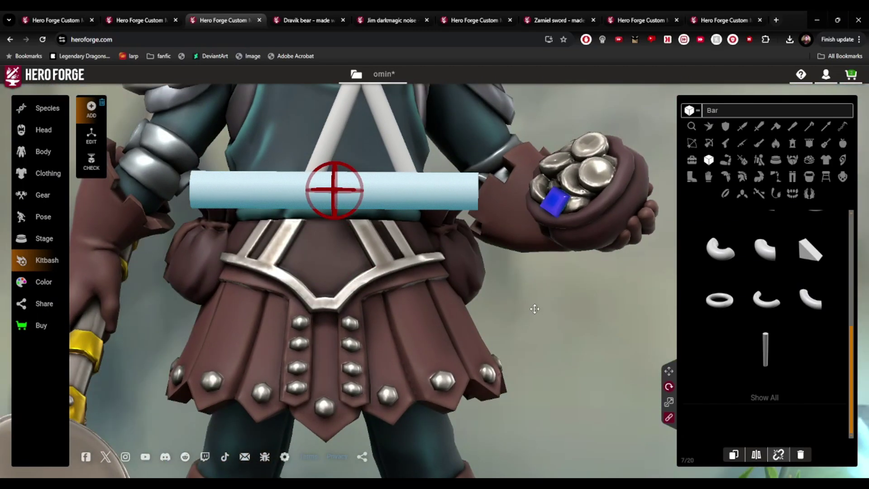
Scale the horizontal rod down to a short, thin cylinder with an evenly round cross-section, sized as a foot
click(668, 401)
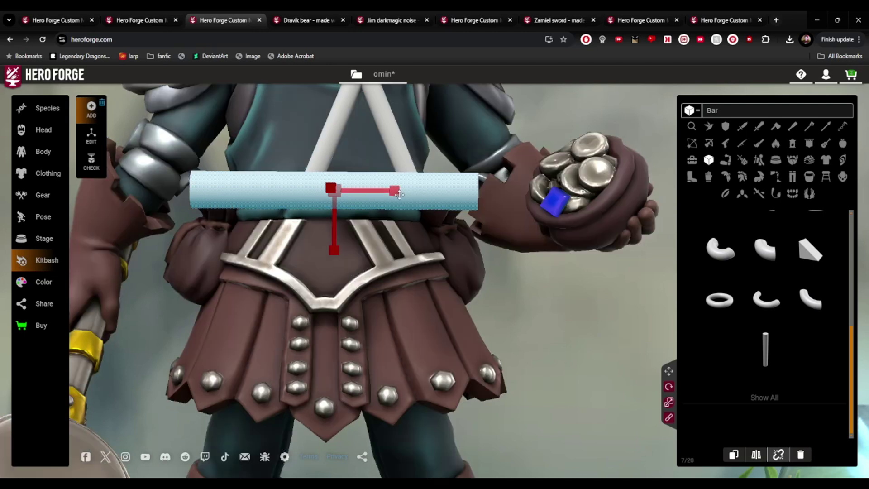
drag(393, 190, 335, 200)
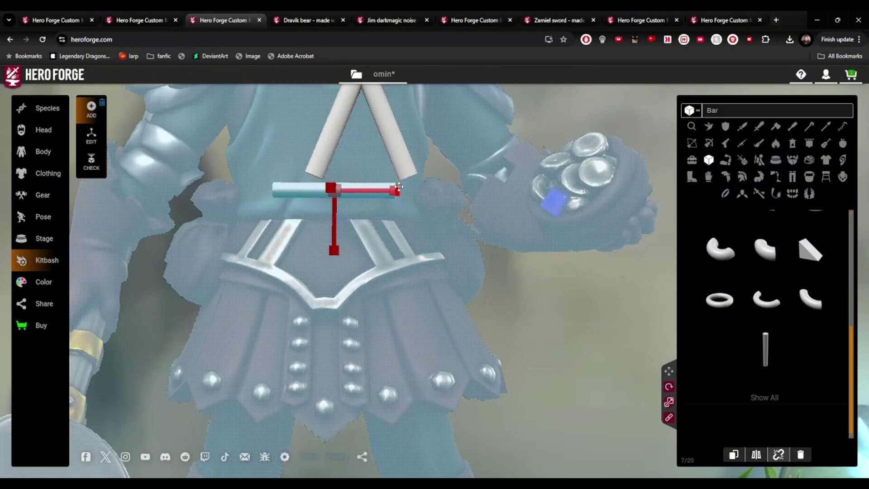
drag(396, 190, 520, 235)
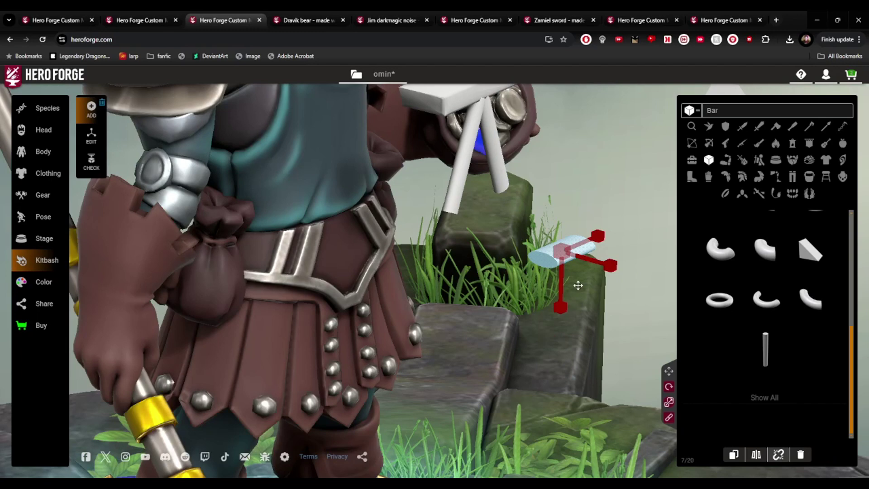
drag(613, 265, 593, 257)
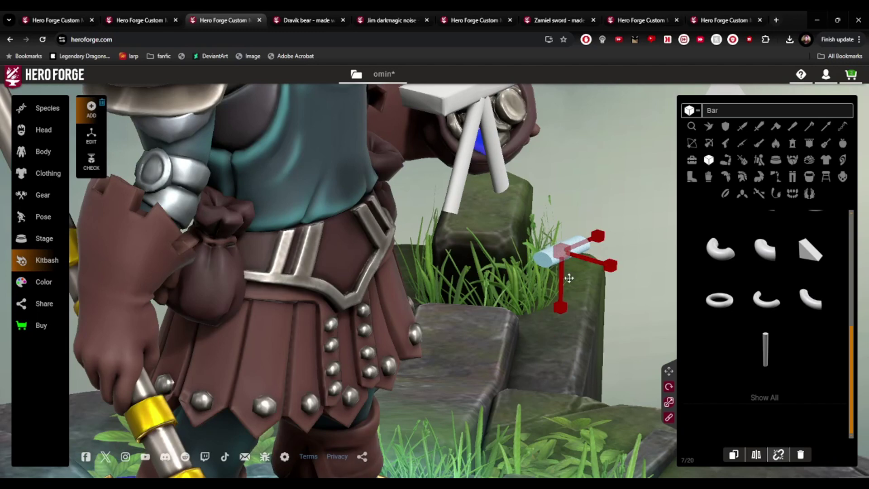
drag(598, 324, 553, 332)
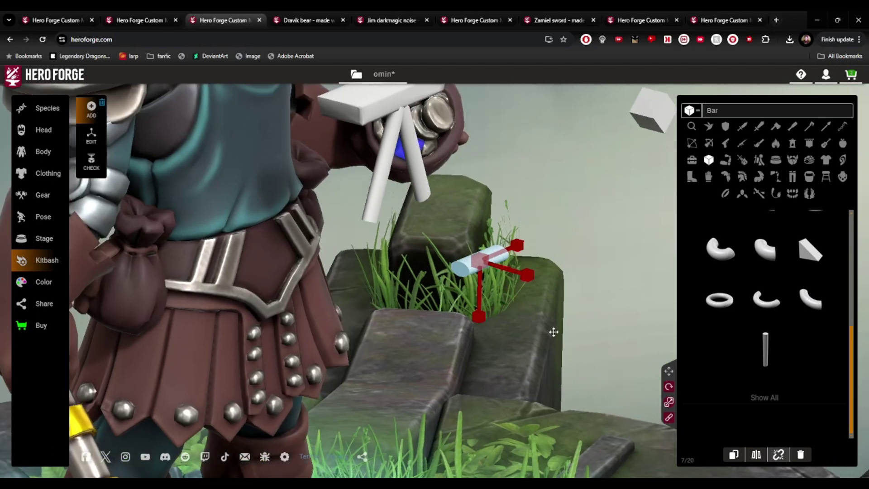
Move the short cylinder under the lower end of the slanted leg on the staff-hand side, aligned with it in depth
click(668, 371)
drag(477, 263, 375, 233)
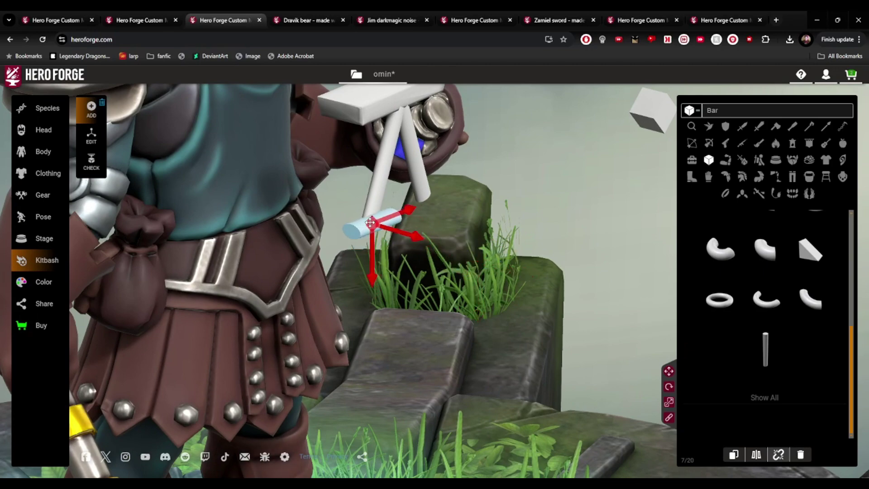
scroll(466, 271, up, 5)
scroll(445, 264, down, 3)
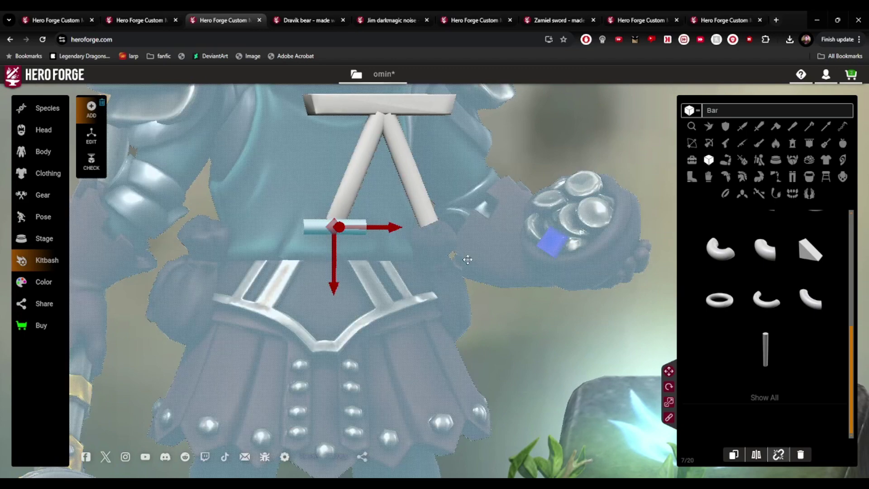
drag(466, 254, 465, 274)
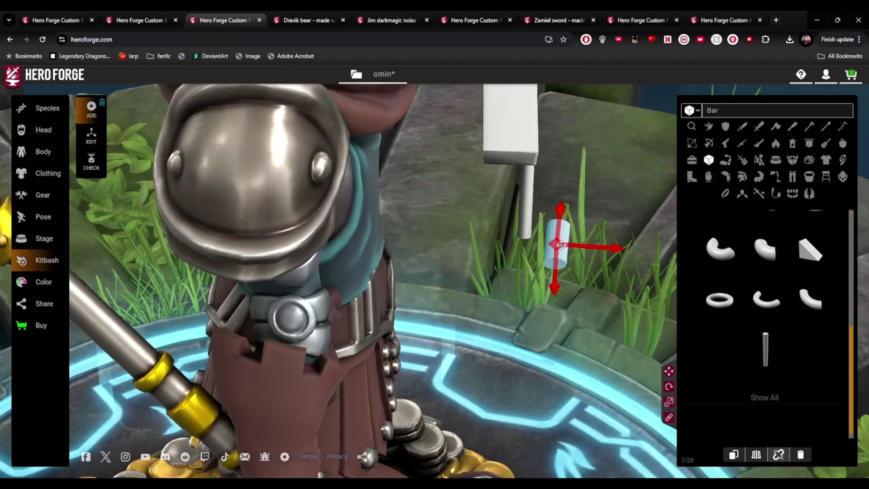
drag(561, 245, 530, 239)
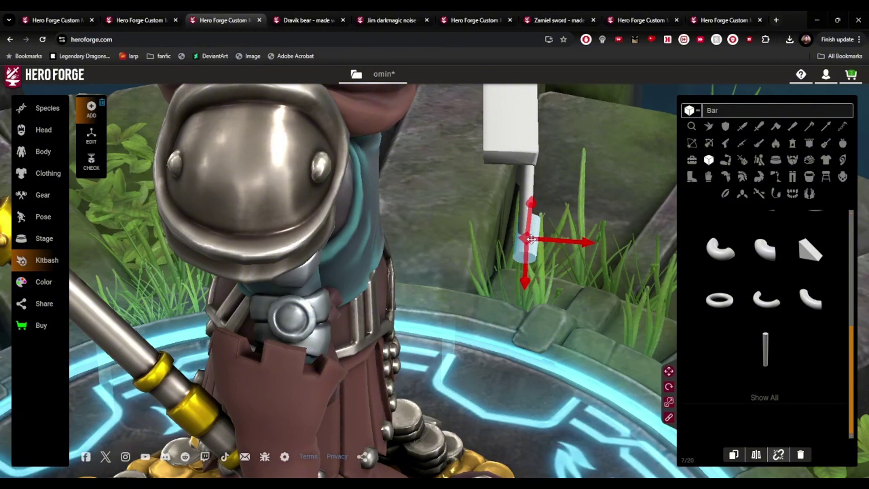
drag(593, 300, 534, 282)
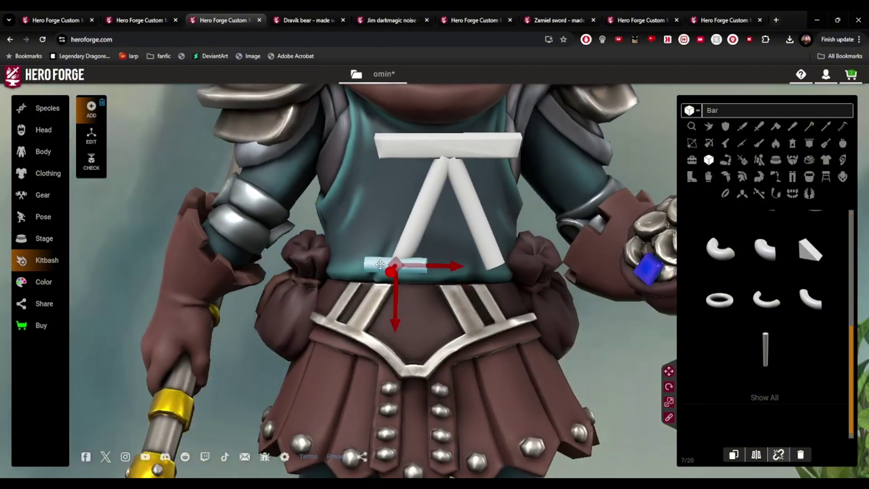
drag(380, 265, 436, 294)
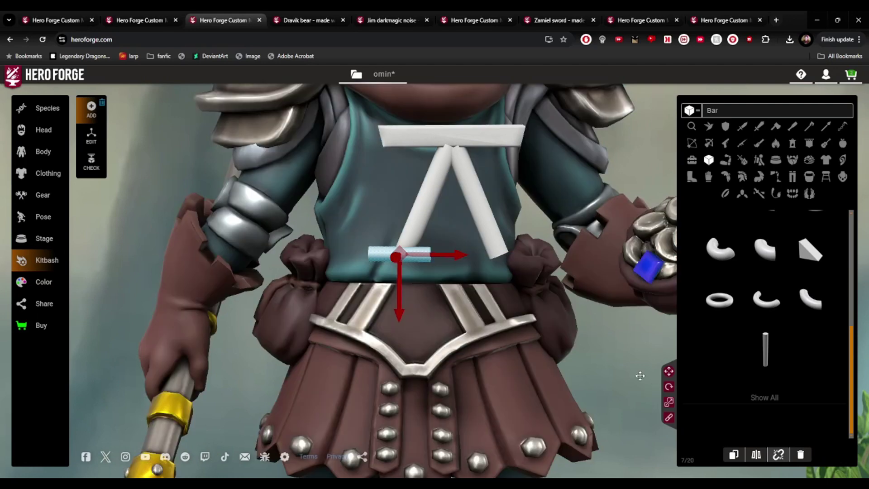
click(627, 376)
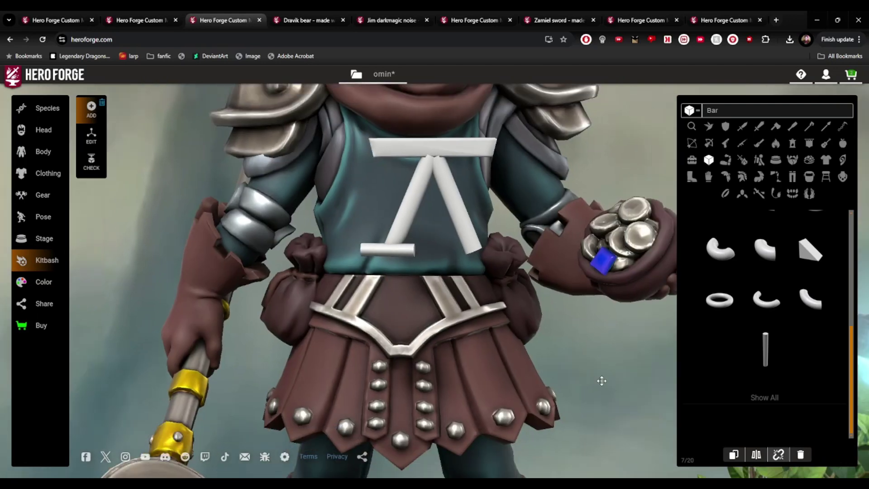
Nudge the short cylinder foot slightly back toward the torso so it lines up in depth with its leg
drag(601, 380, 550, 392)
click(543, 392)
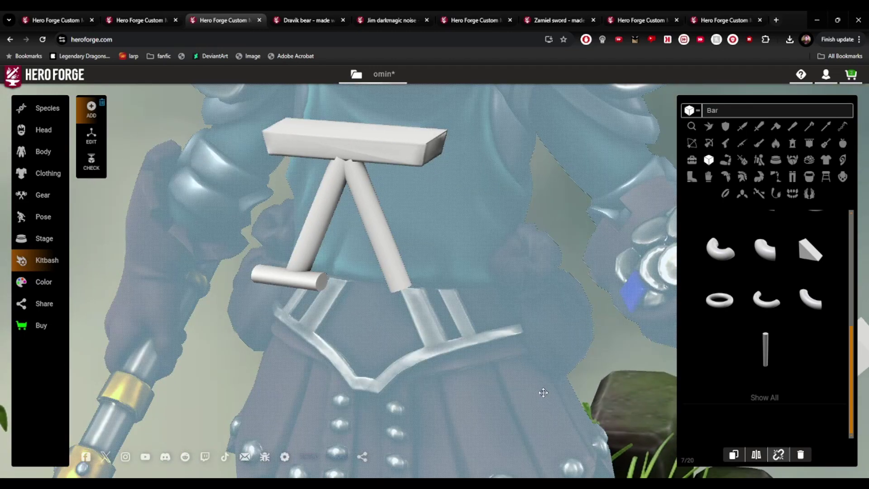
drag(352, 291, 261, 286)
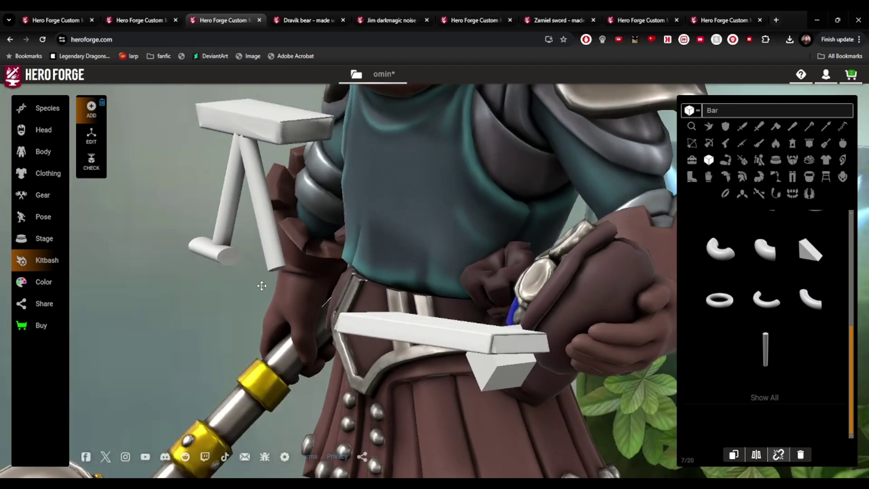
click(224, 254)
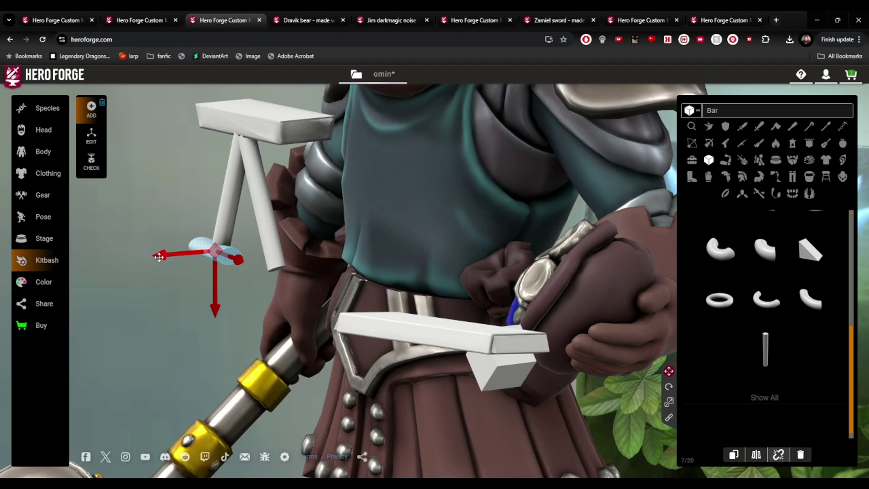
drag(158, 257, 165, 256)
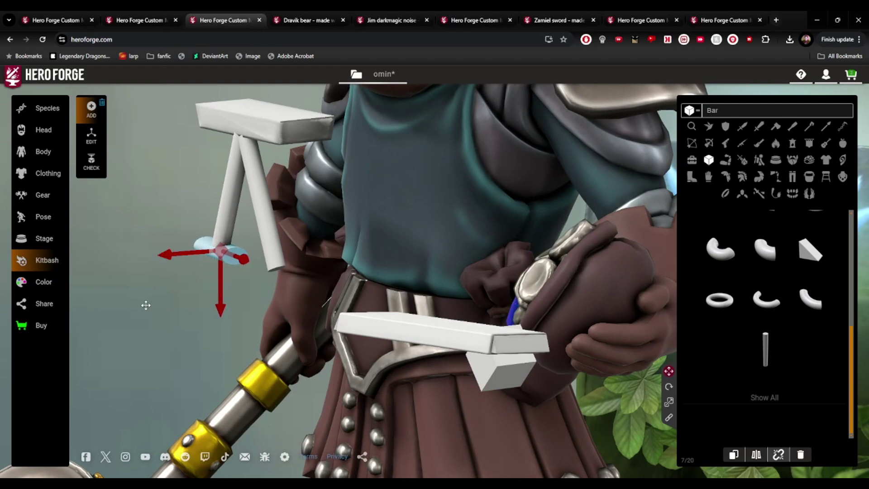
Duplicate the foot and slide the copy sideways under the lower end of the other slanted leg
drag(146, 305, 296, 295)
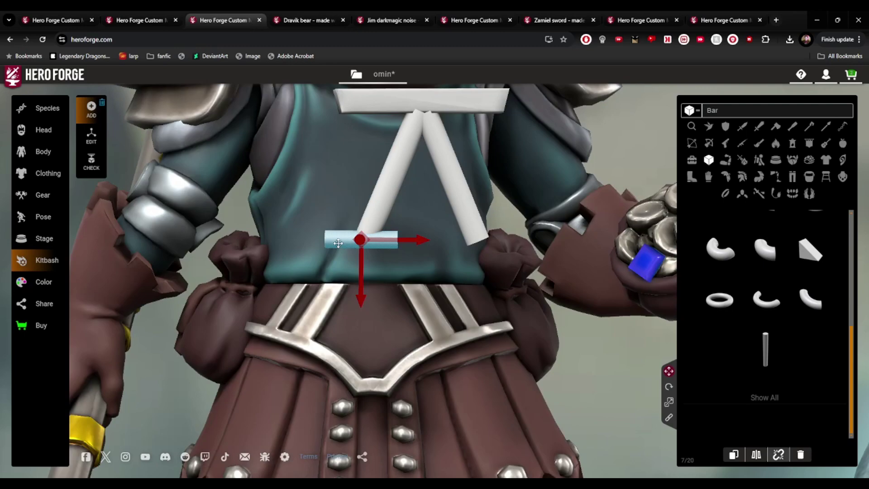
click(747, 456)
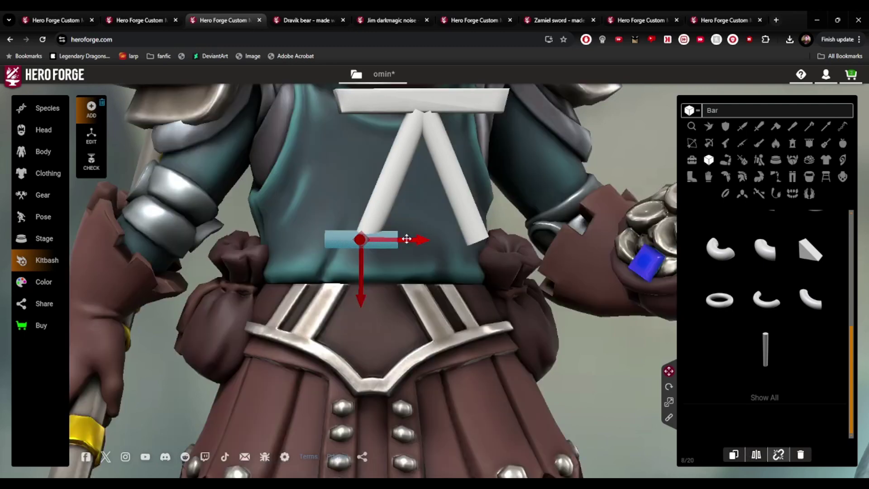
drag(407, 238, 540, 243)
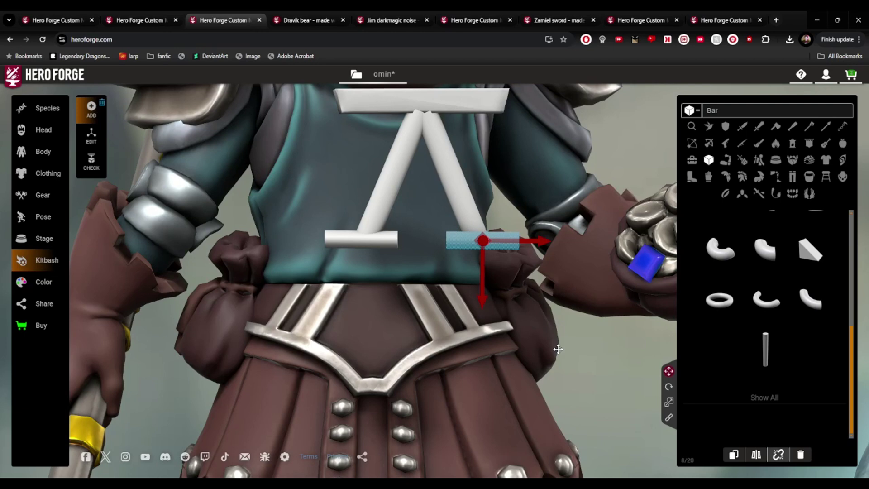
Duplicate the coin-hand side foot and tilt the copy so its outer end points slightly upward
click(734, 454)
scroll(546, 366, down, 4)
scroll(544, 363, up, 3)
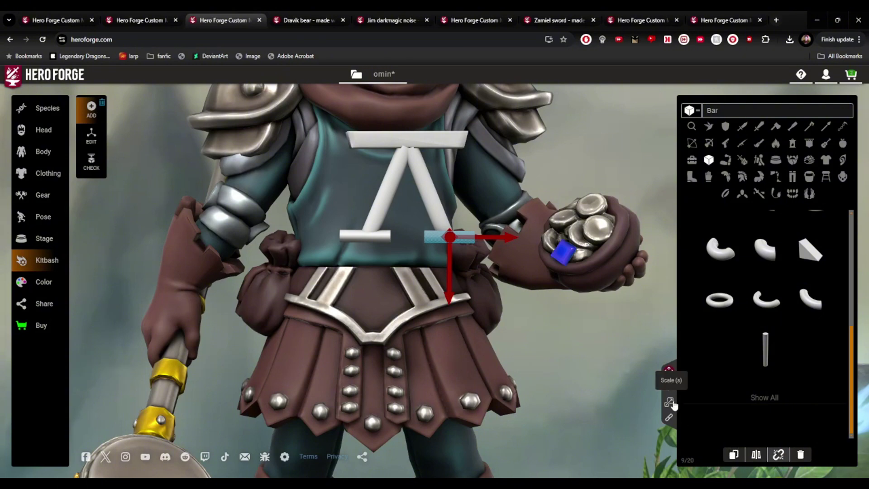
click(669, 388)
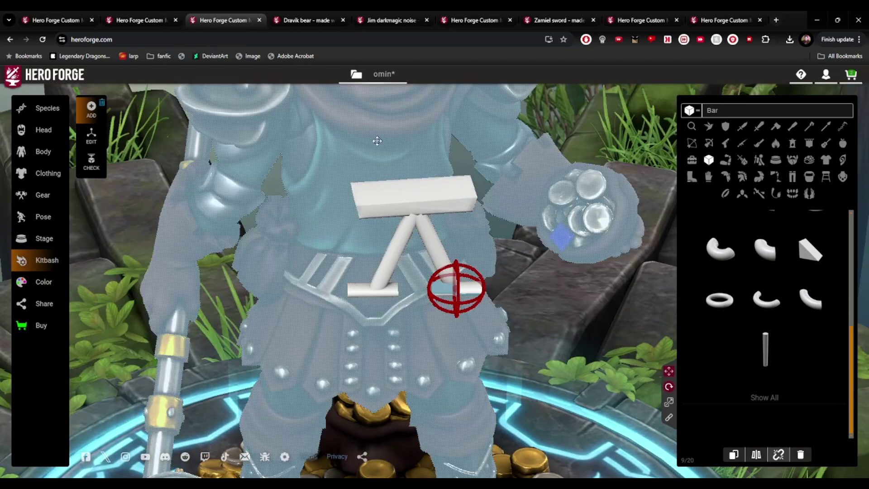
click(380, 78)
click(382, 178)
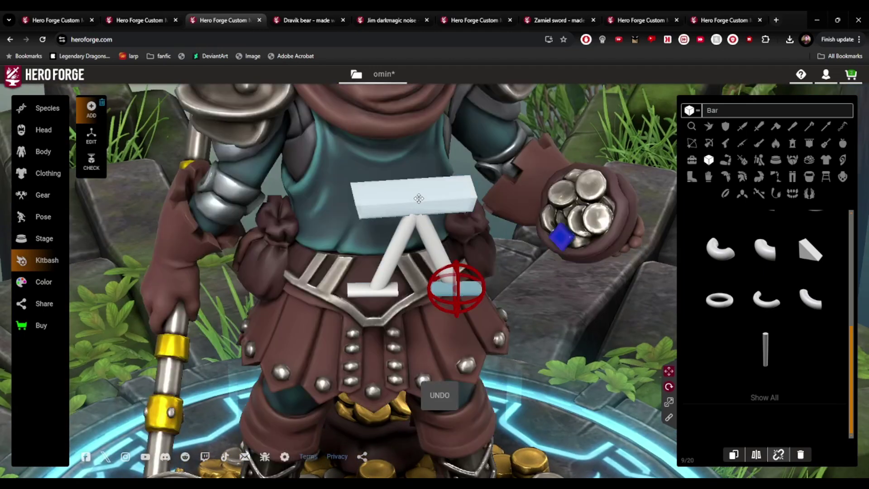
scroll(476, 185, up, 5)
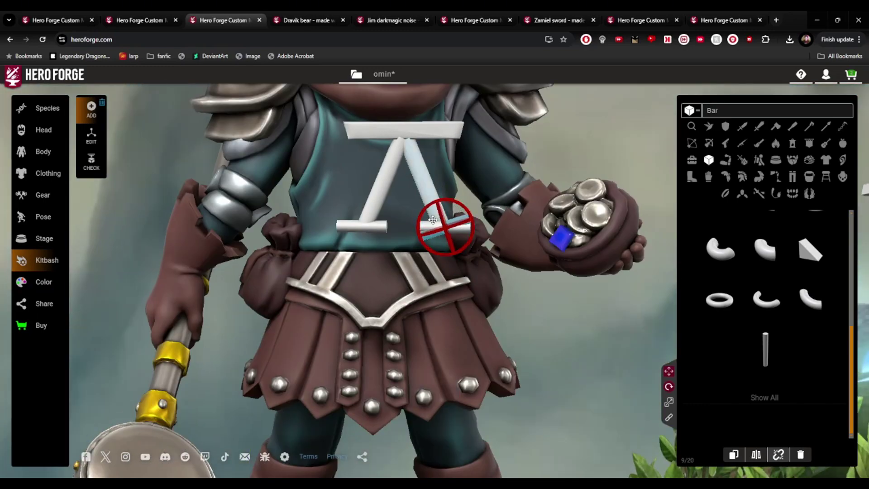
Move the tilted copy up from the foot so it crosses the lower part of the coin-hand side leg as a brace
click(669, 371)
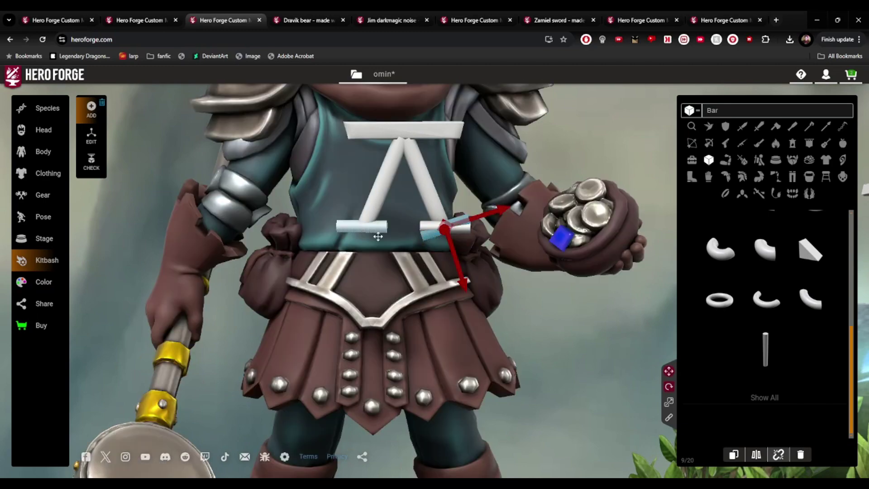
drag(415, 219, 422, 241)
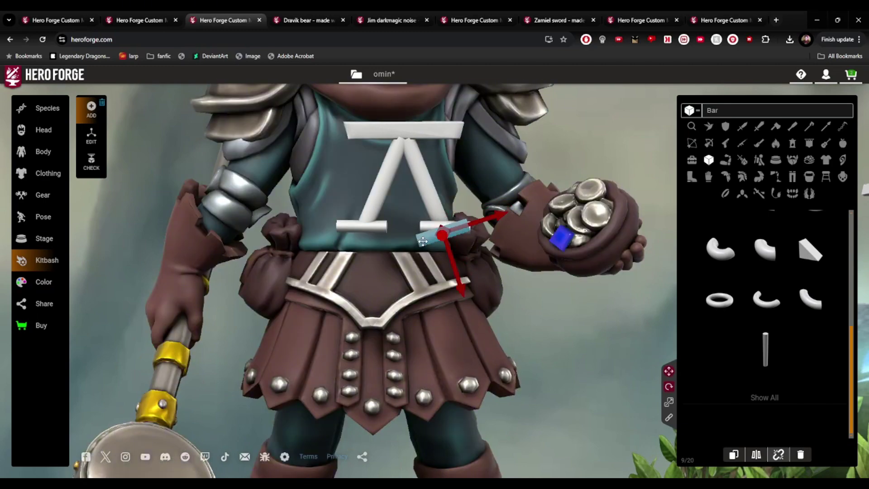
key(ctrl+z)
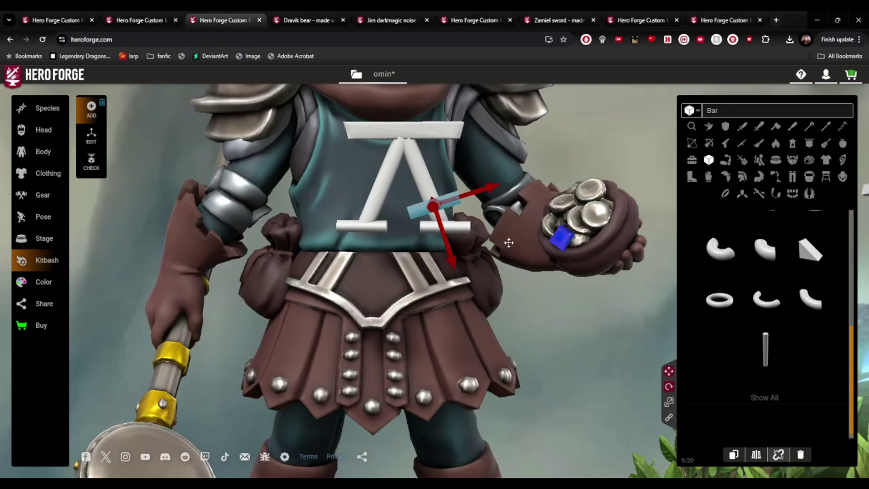
scroll(502, 245, up, 4)
right_drag(495, 248, 339, 380)
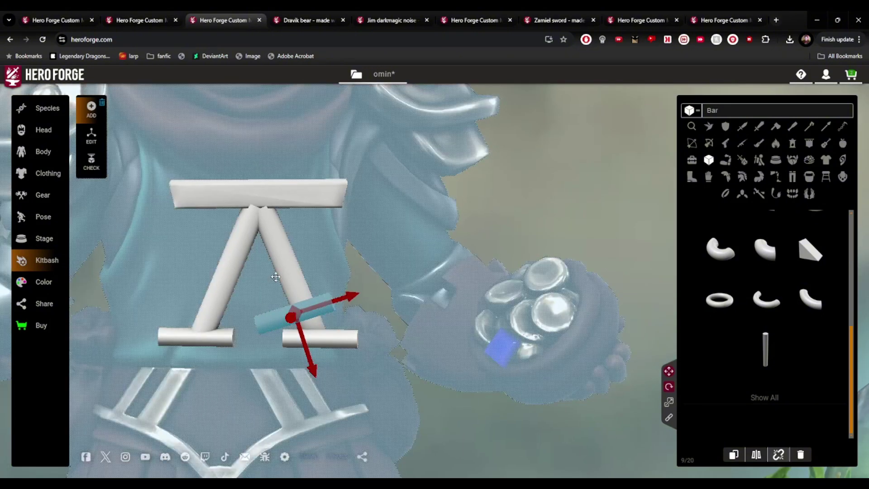
drag(274, 271, 466, 302)
drag(545, 327, 376, 211)
scroll(427, 302, up, 3)
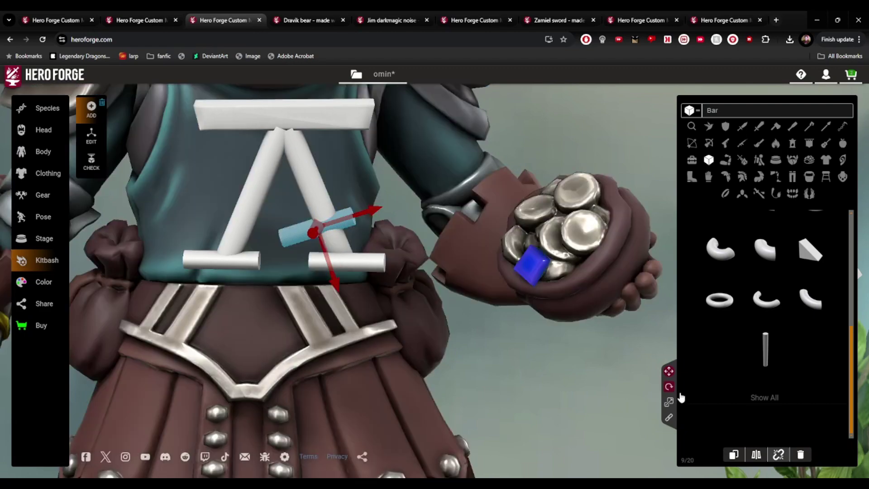
Shorten the tilted brace slightly and set it at a steeper angle, farther in between the two legs
click(668, 386)
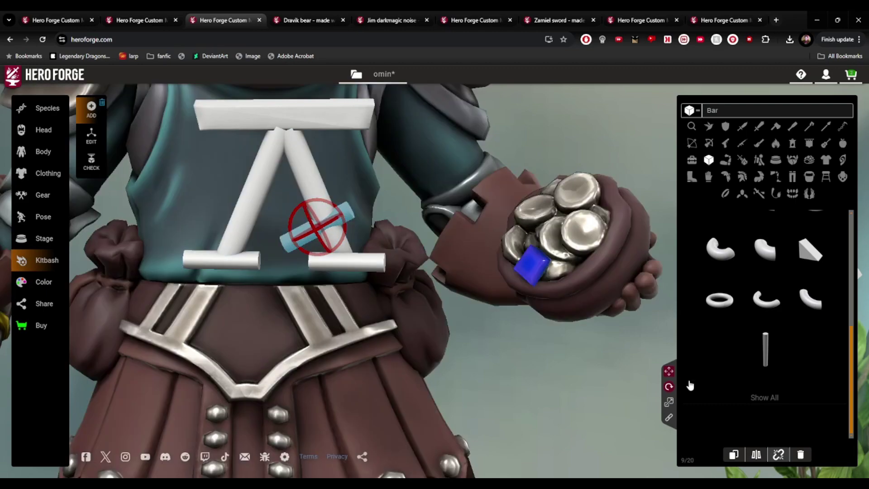
click(668, 402)
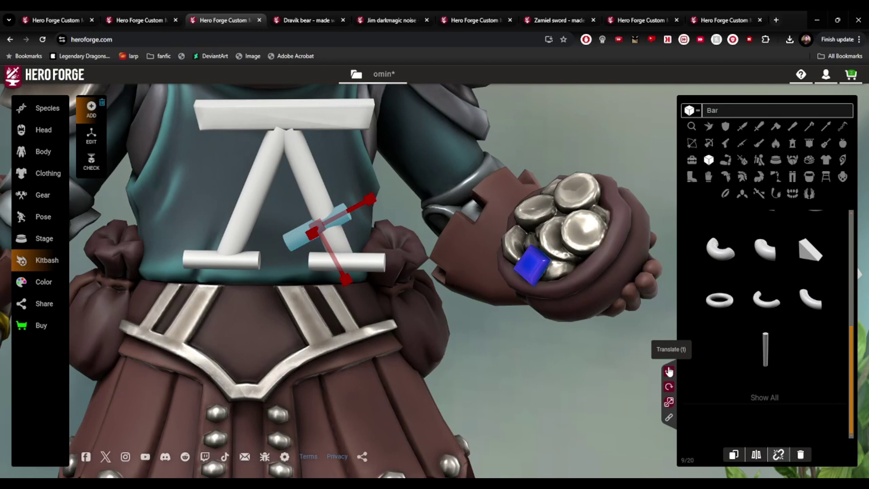
click(668, 371)
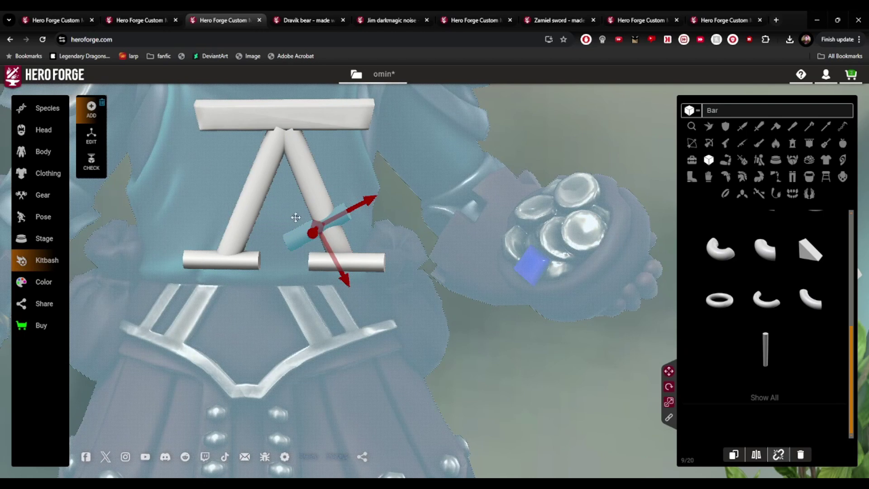
drag(319, 227, 309, 230)
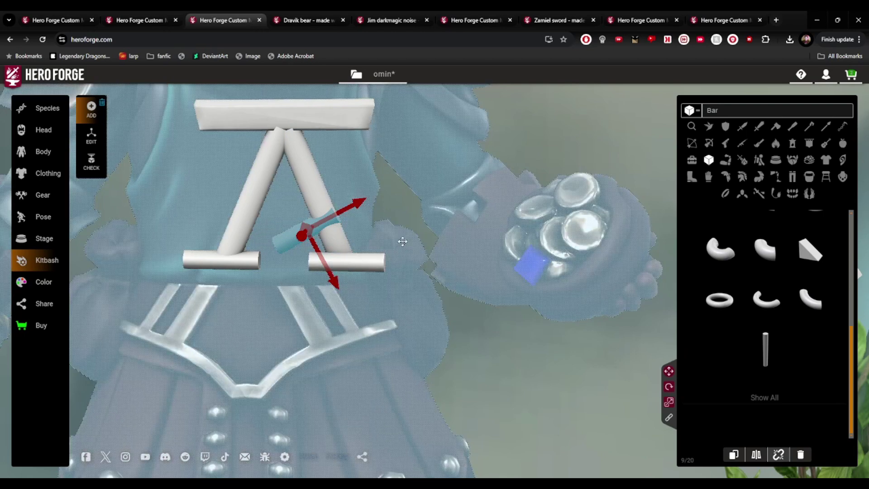
drag(402, 241, 409, 234)
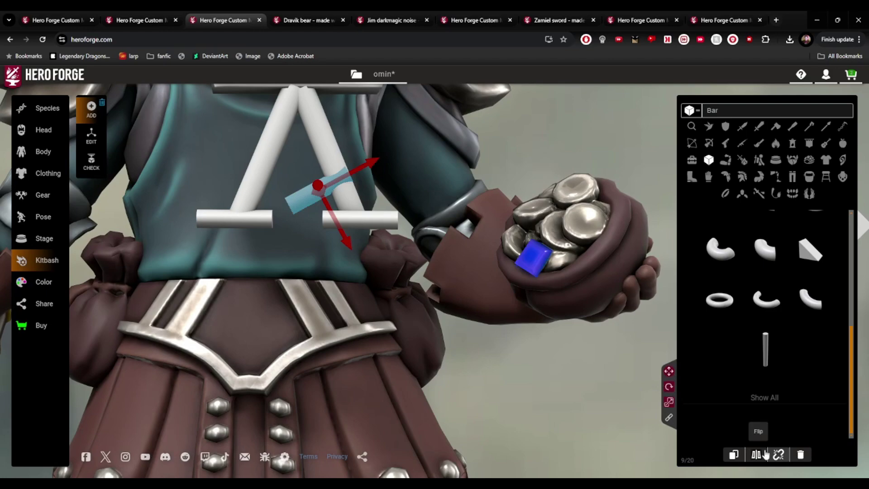
Duplicate the brace and rotate the copy to the opposite slant so the two pieces cross
click(733, 455)
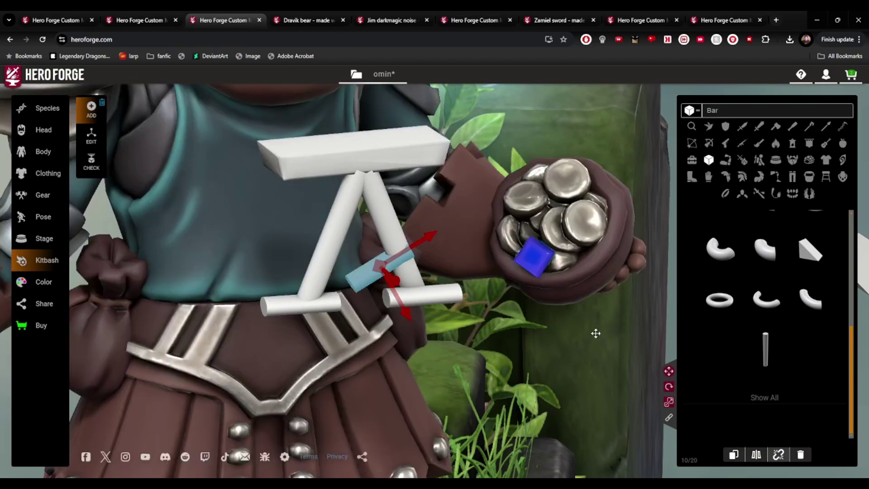
drag(486, 354, 346, 215)
click(668, 386)
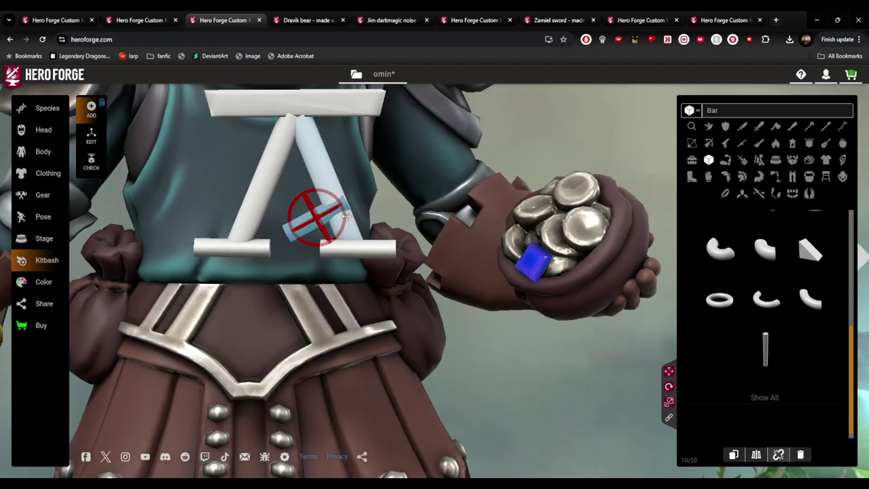
drag(220, 160, 5, 244)
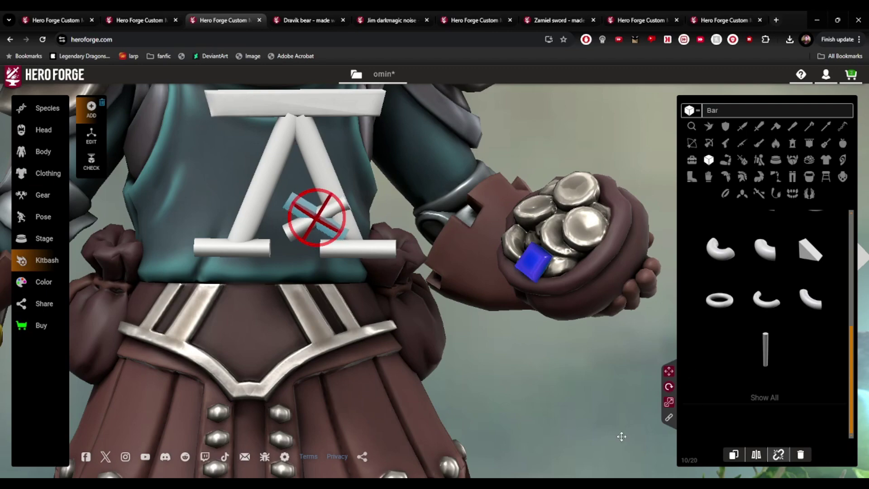
Move the opposite-slanted brace toward the staff-hand side leg and adjust its depth against the other pieces
scroll(502, 343, up, 4)
right_drag(342, 307, 440, 327)
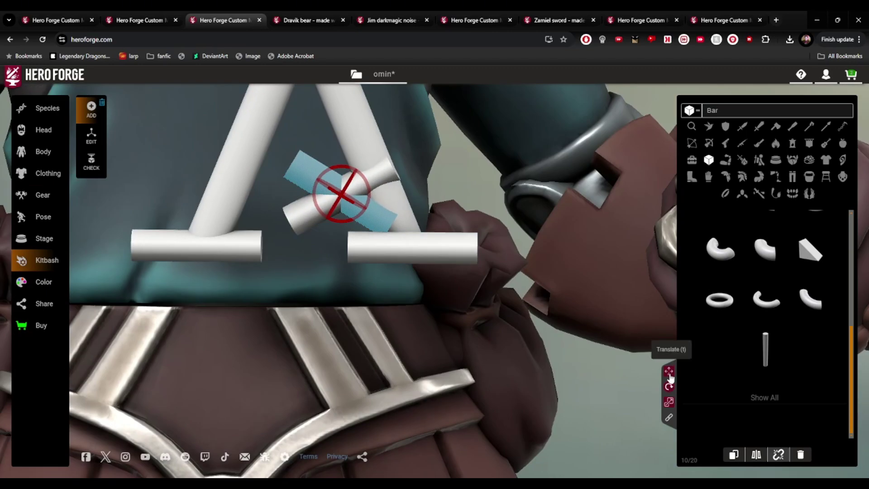
click(669, 372)
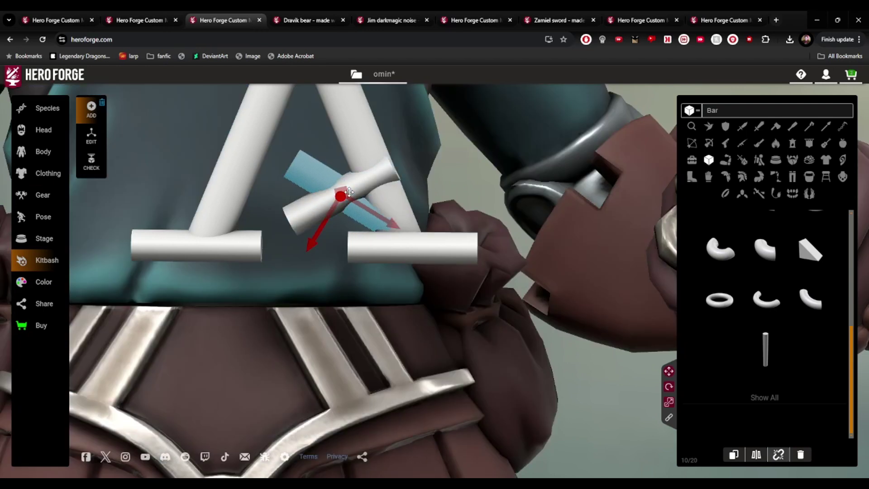
drag(290, 189, 288, 190)
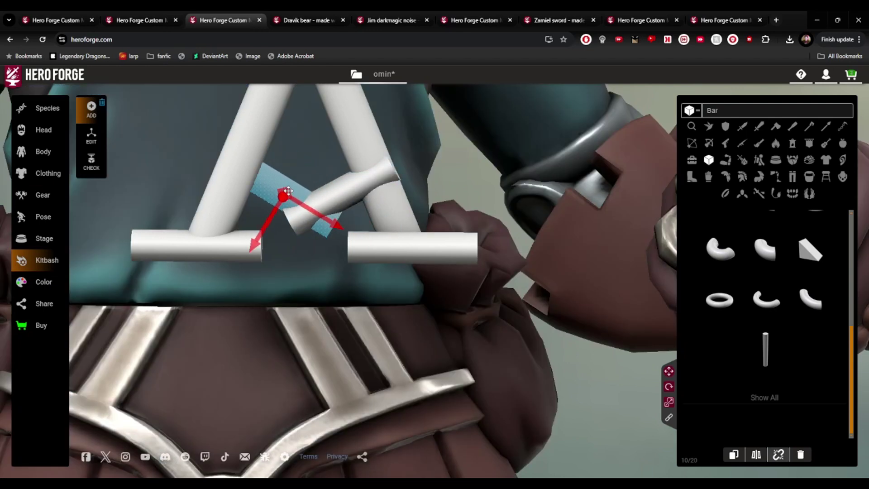
drag(194, 207, 75, 228)
drag(480, 257, 2, 203)
drag(363, 331, 319, 283)
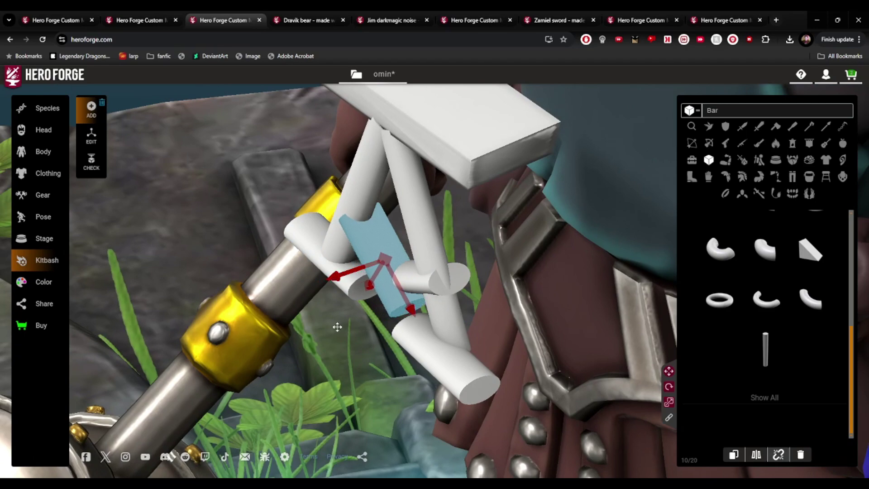
mouse_move(337, 327)
mouse_down()
mouse_move(378, 330)
mouse_move(483, 298)
mouse_move(324, 316)
mouse_up()
drag(397, 293, 377, 333)
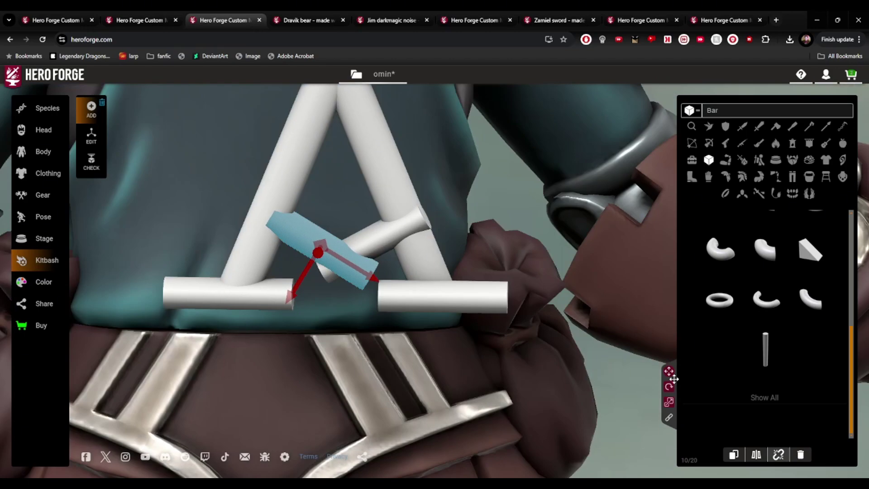
Rotate the opposite-slanted brace slightly in depth to line it up with the legs
click(669, 387)
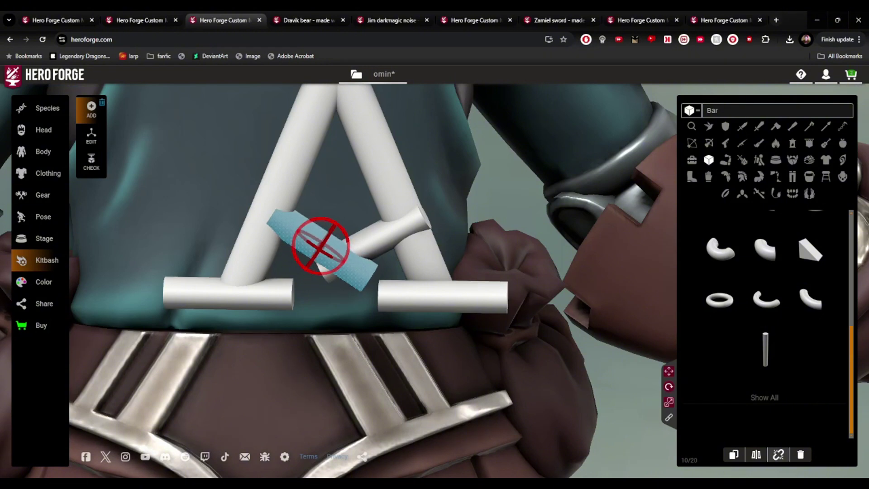
scroll(319, 291, up, 1)
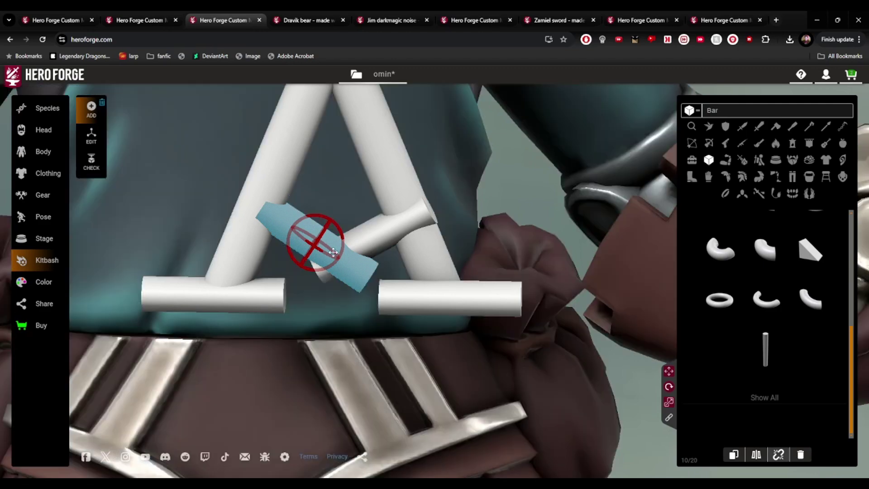
scroll(345, 245, up, 1)
right_drag(345, 246, 296, 296)
drag(305, 289, 336, 276)
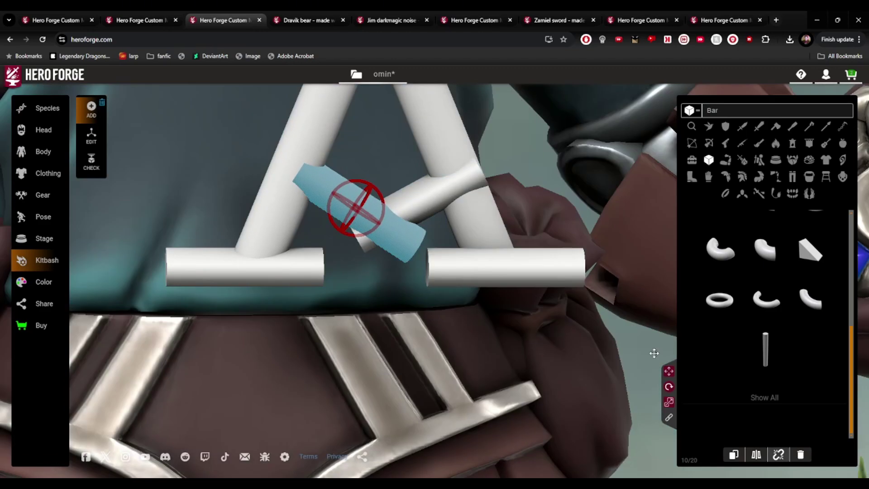
Move the brace so its upper end overlaps the staff-hand side leg and its lower end meets the other brace
click(668, 372)
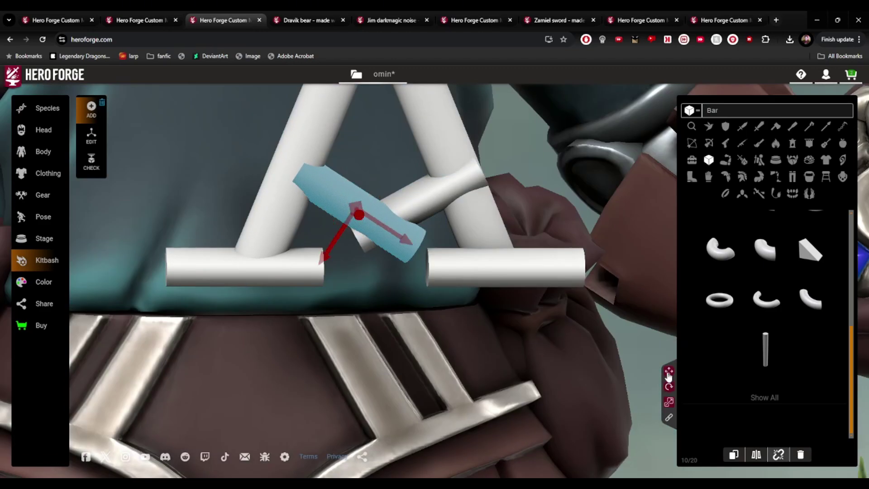
drag(396, 233, 392, 259)
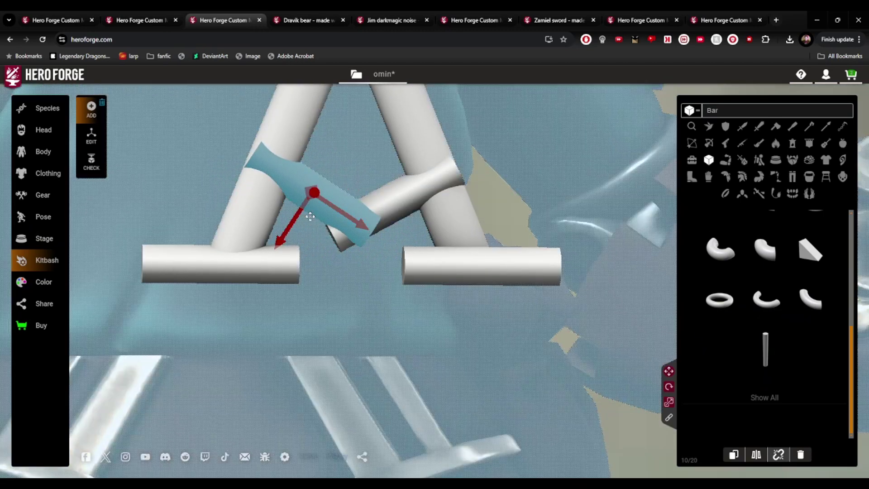
drag(281, 241, 275, 246)
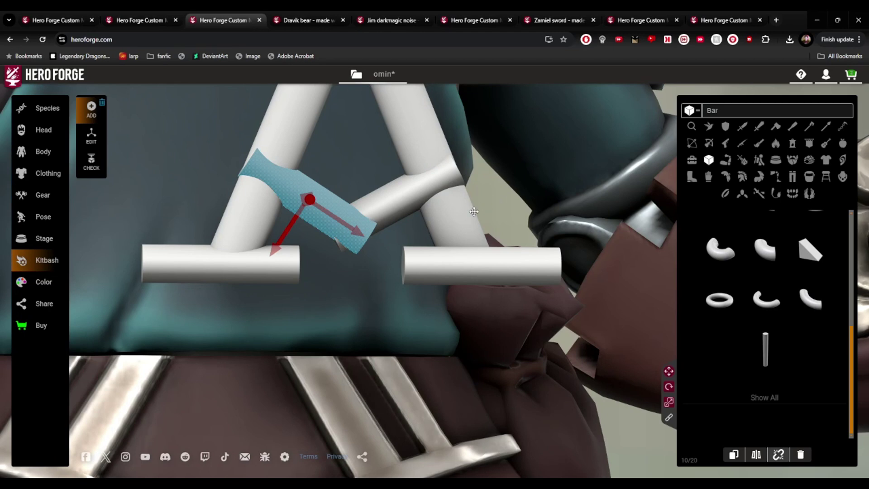
Rotate the staff-hand side brace slightly in depth and compare its alignment with the opposite brace
drag(474, 211, 482, 186)
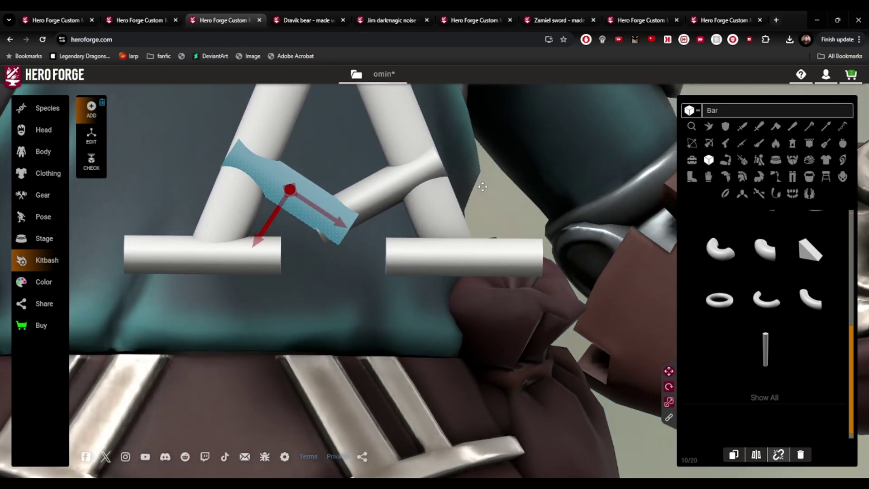
key(ctrl+d)
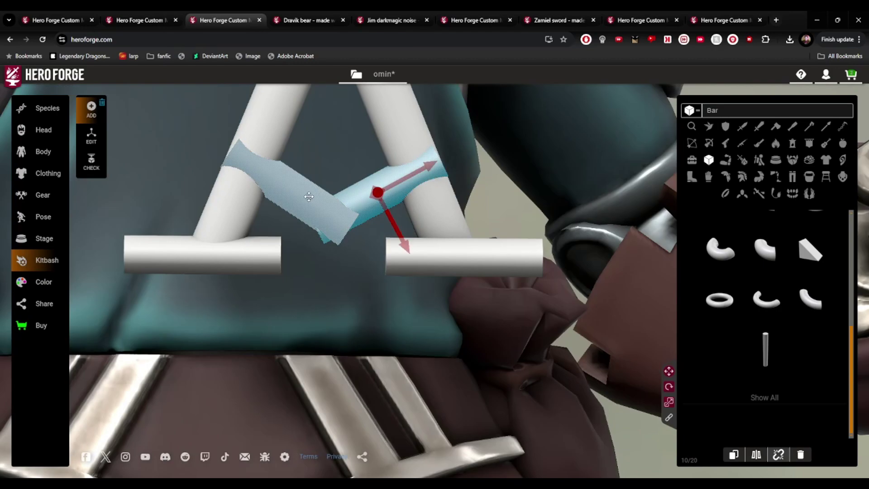
click(308, 197)
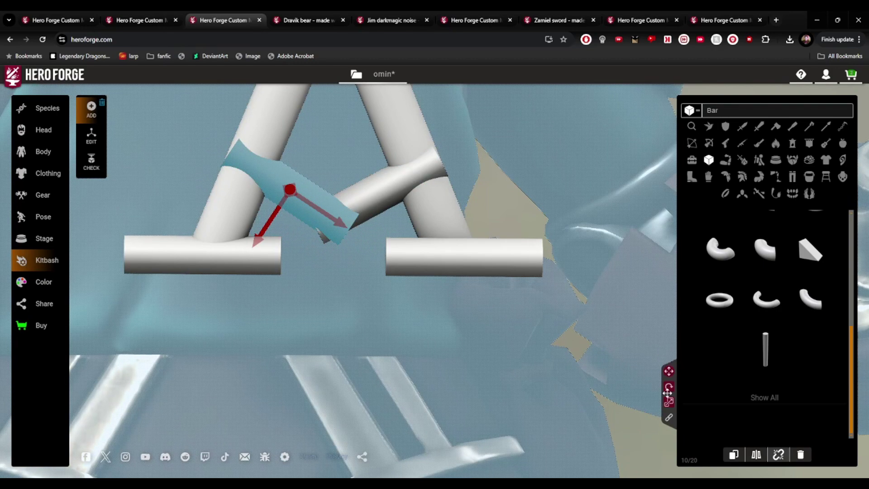
click(668, 388)
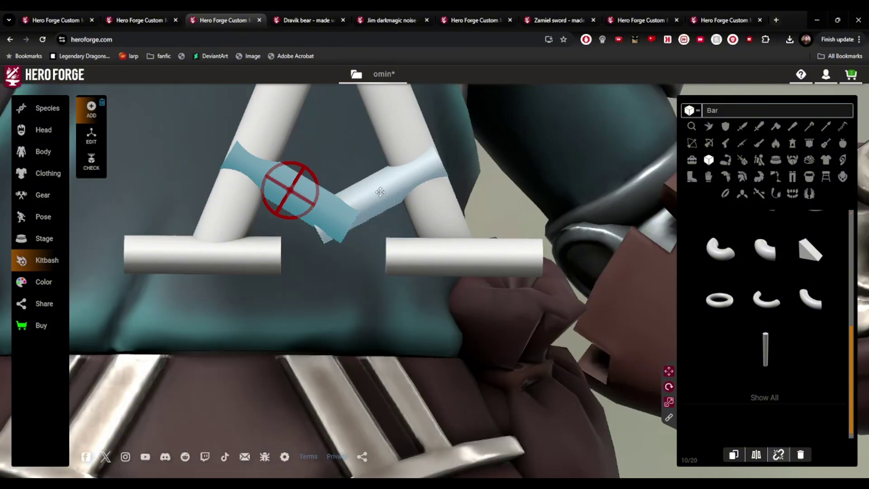
click(380, 192)
click(274, 190)
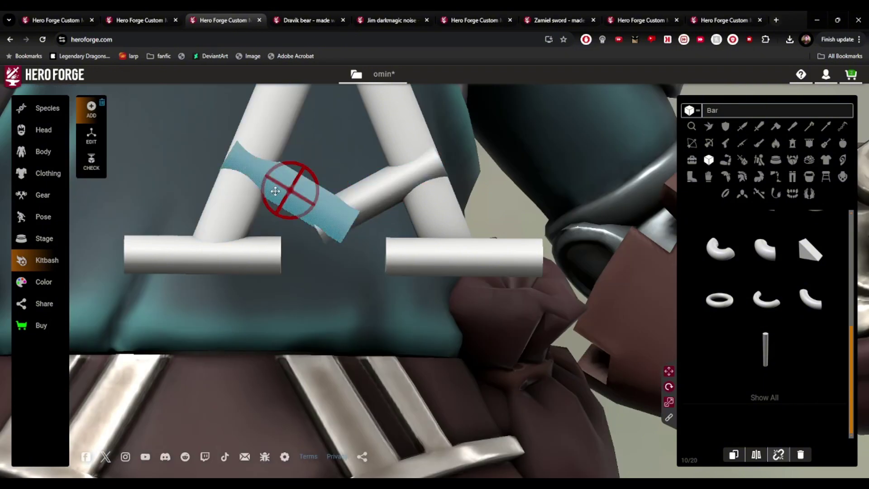
click(386, 179)
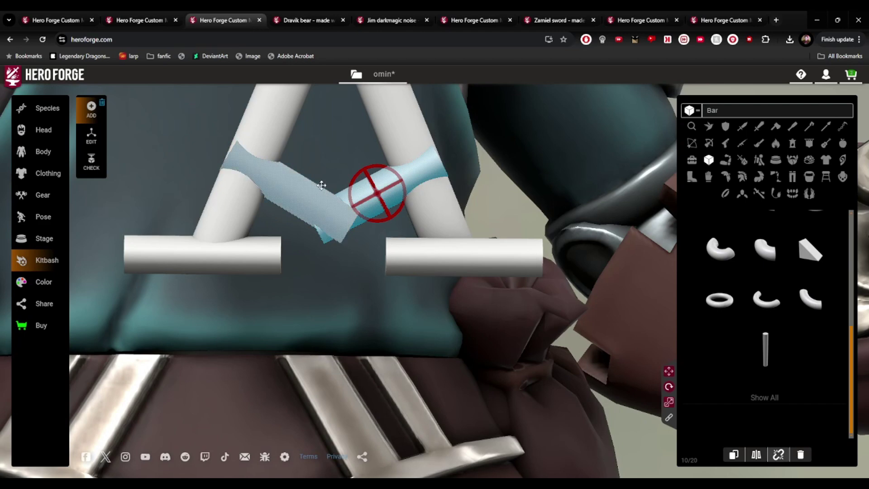
drag(319, 184, 314, 170)
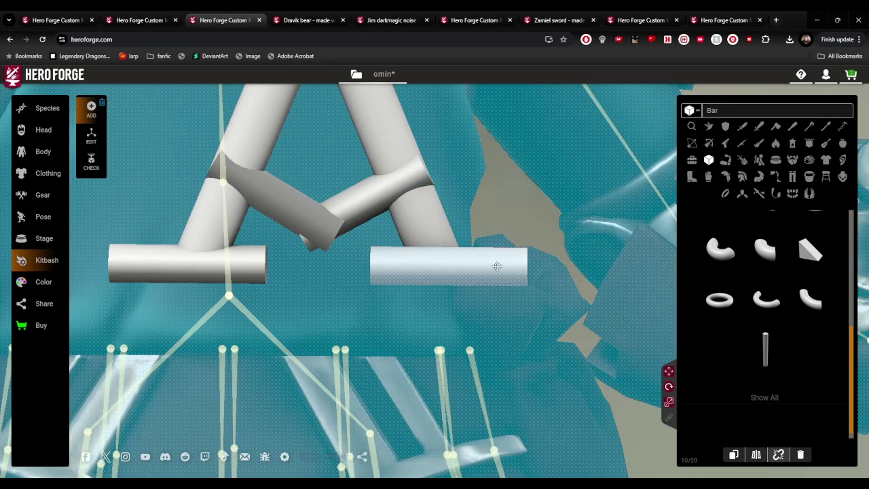
Add a long cylinder and move it down in front of the belt, below the centre of the A
scroll(421, 306, down, 5)
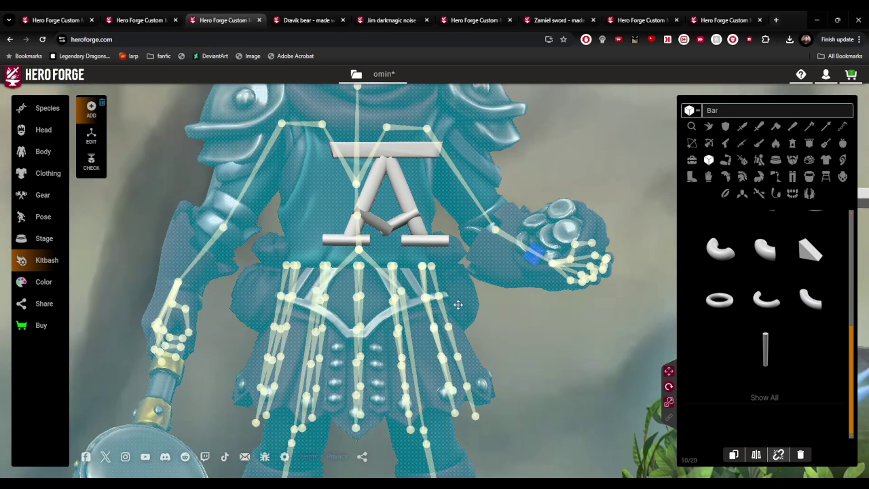
click(762, 350)
scroll(520, 319, up, 3)
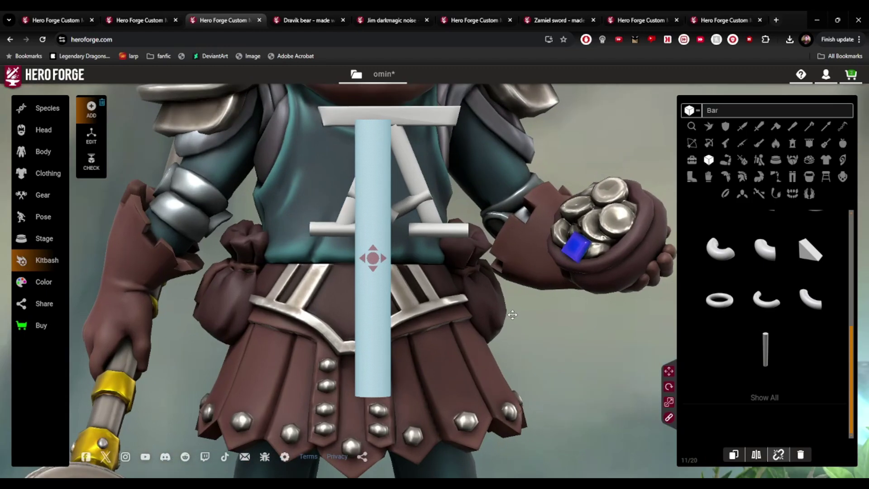
scroll(513, 314, down, 3)
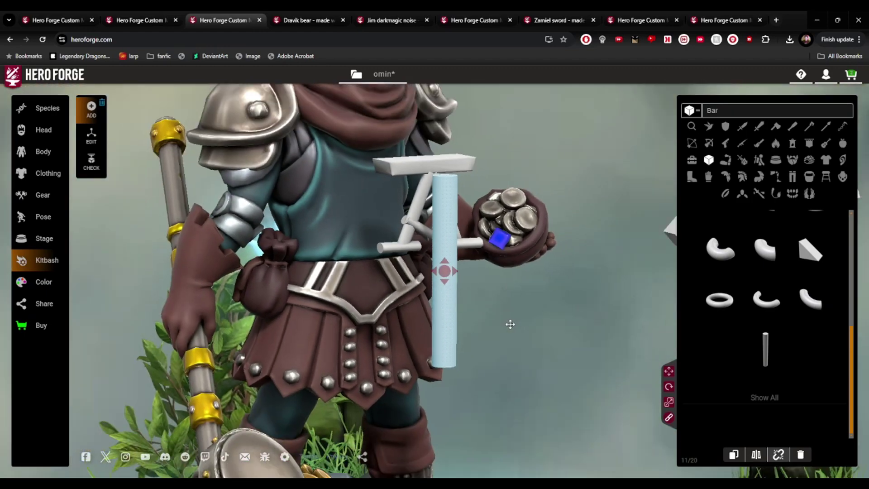
scroll(510, 324, down, 3)
right_drag(511, 320, 440, 316)
scroll(426, 304, up, 3)
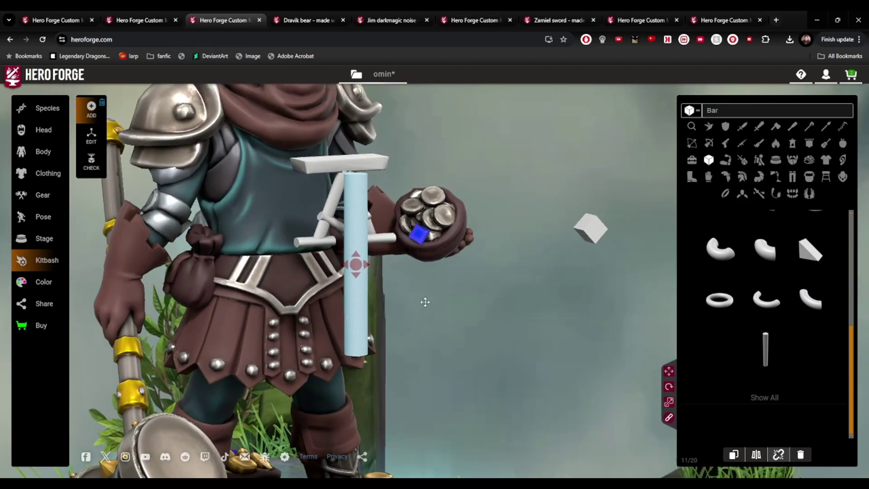
scroll(425, 302, up, 2)
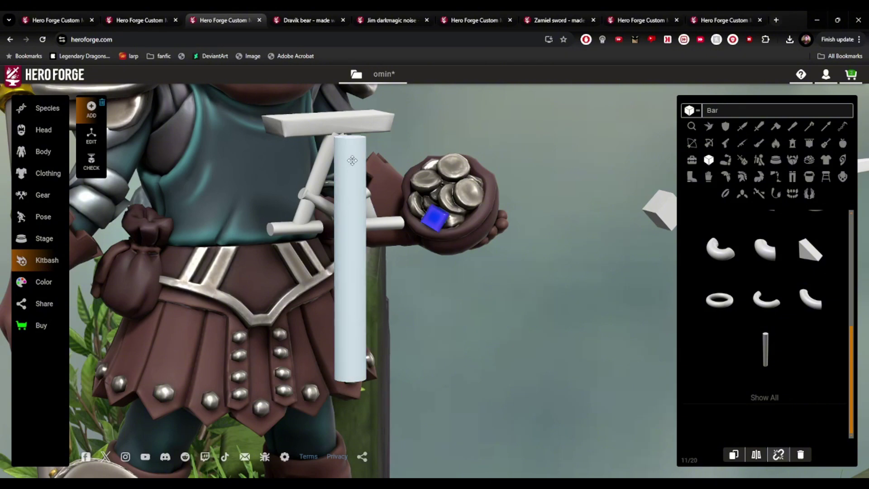
click(668, 385)
click(668, 370)
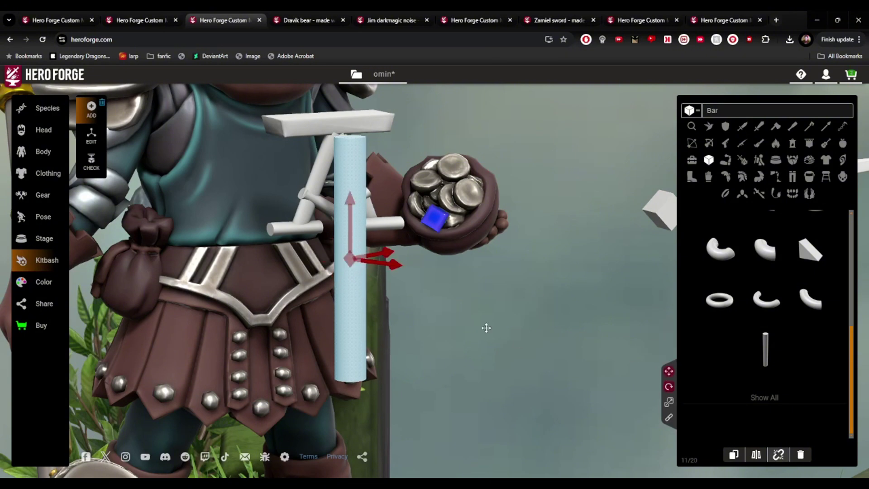
drag(347, 201, 326, 269)
drag(475, 299, 414, 286)
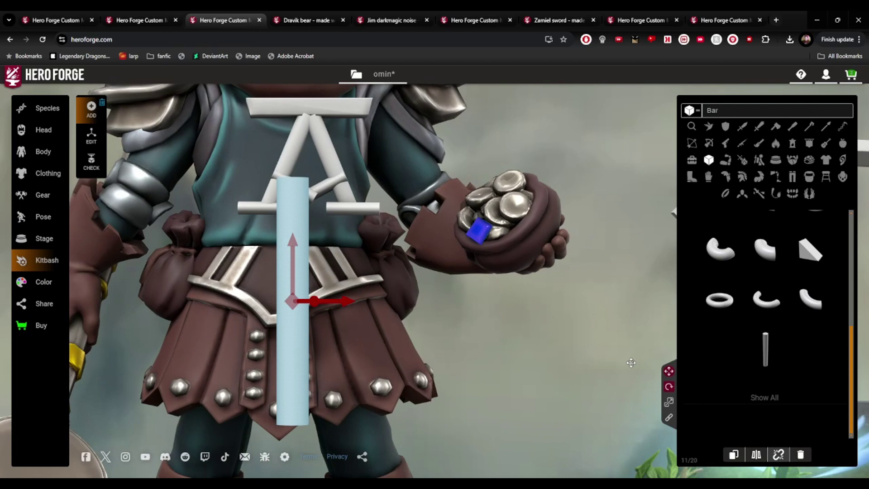
Scale the new cylinder down into a much thinner, shorter, slightly flattened post
click(669, 401)
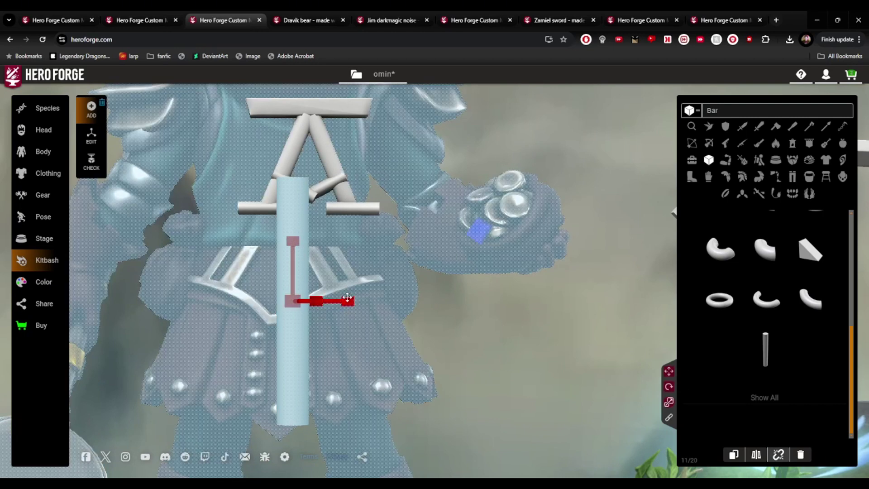
drag(348, 301, 386, 419)
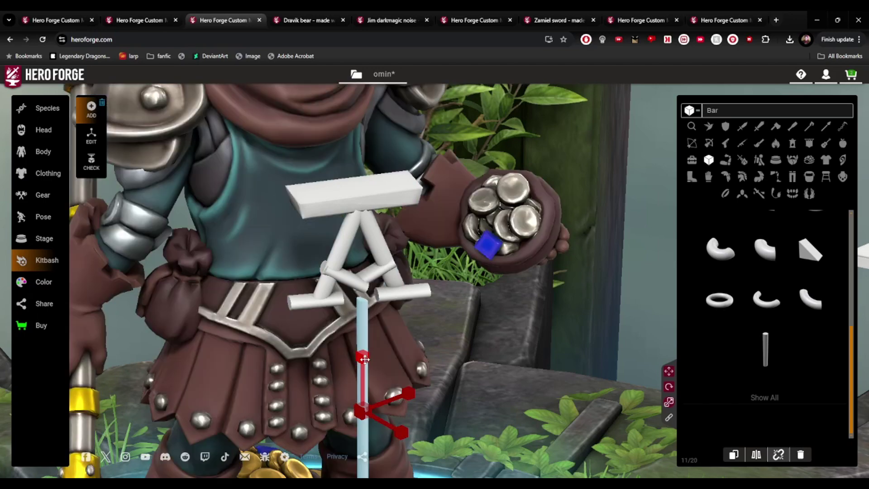
drag(362, 358, 361, 397)
right_drag(465, 377, 497, 237)
scroll(502, 262, up, 3)
drag(526, 295, 489, 284)
right_drag(592, 316, 585, 351)
right_drag(500, 260, 501, 287)
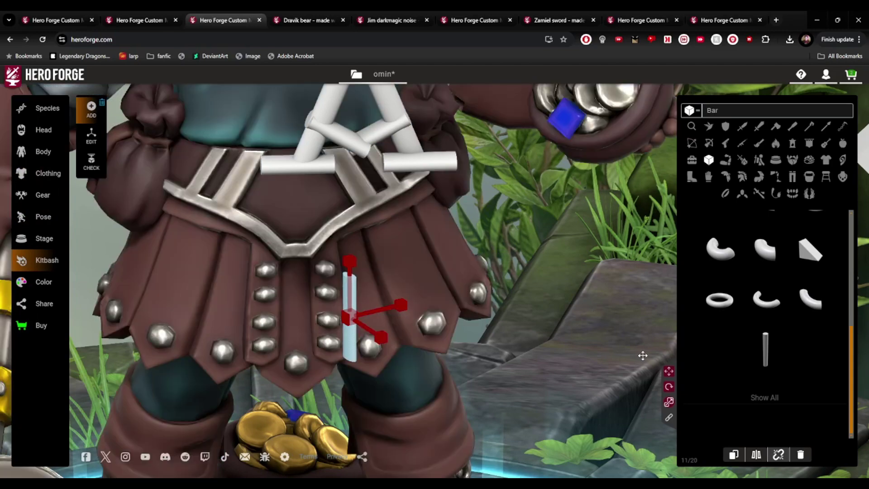
Raise the post to the level of the braces and shift it toward the middle between the feet
click(668, 371)
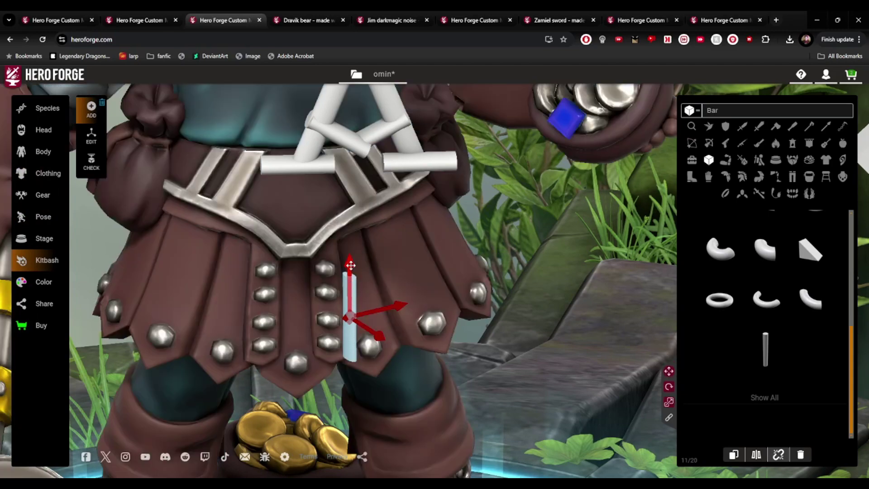
drag(350, 265, 352, 120)
drag(415, 201, 369, 272)
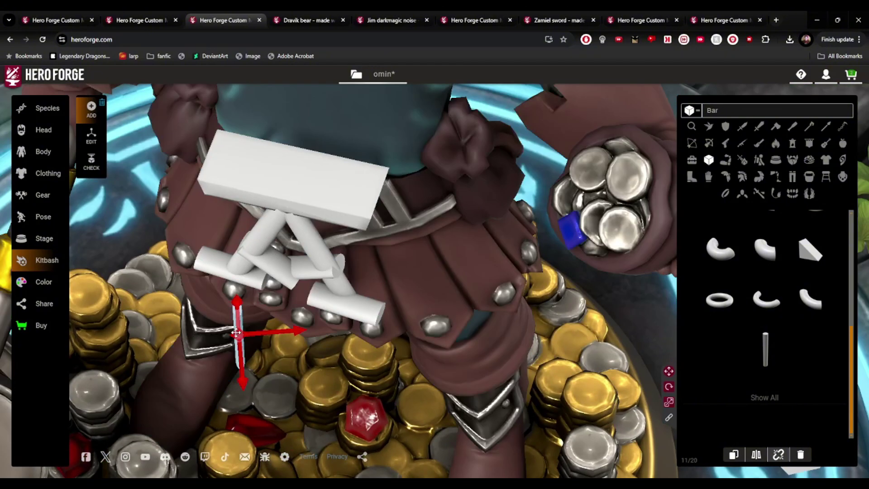
drag(236, 333, 295, 304)
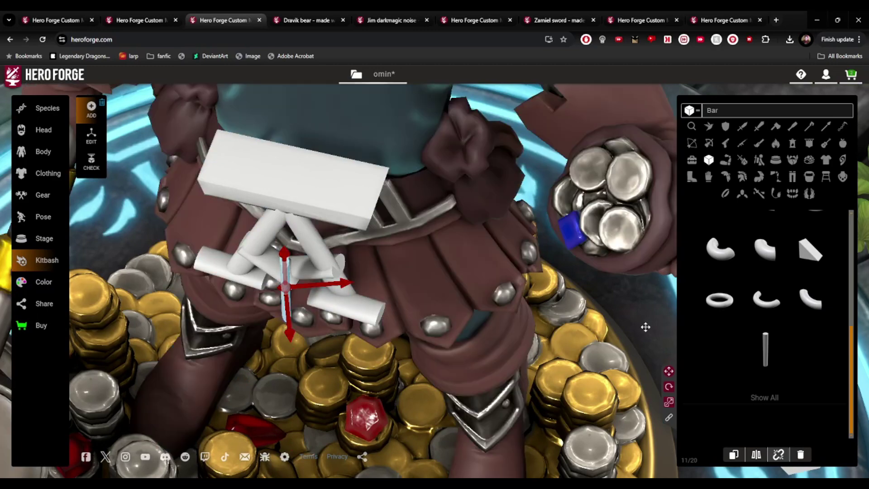
Rotate the post about its vertical axis so its broad side faces forward
click(669, 386)
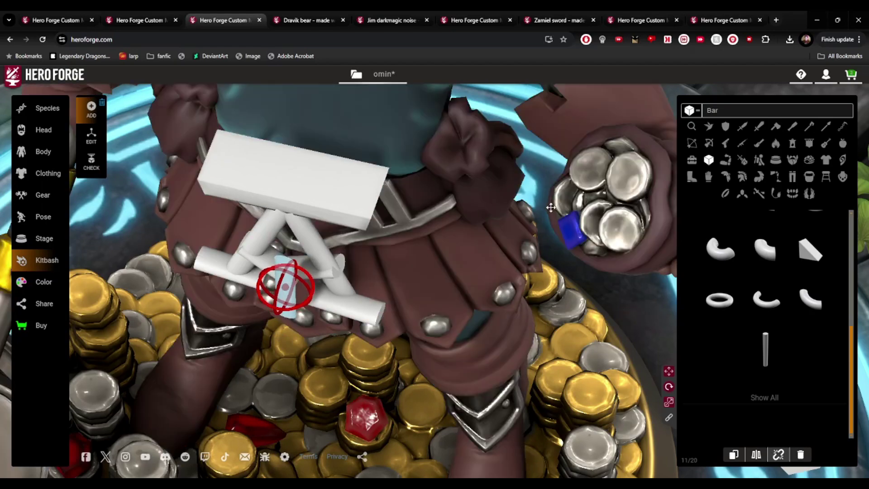
scroll(353, 275, up, 6)
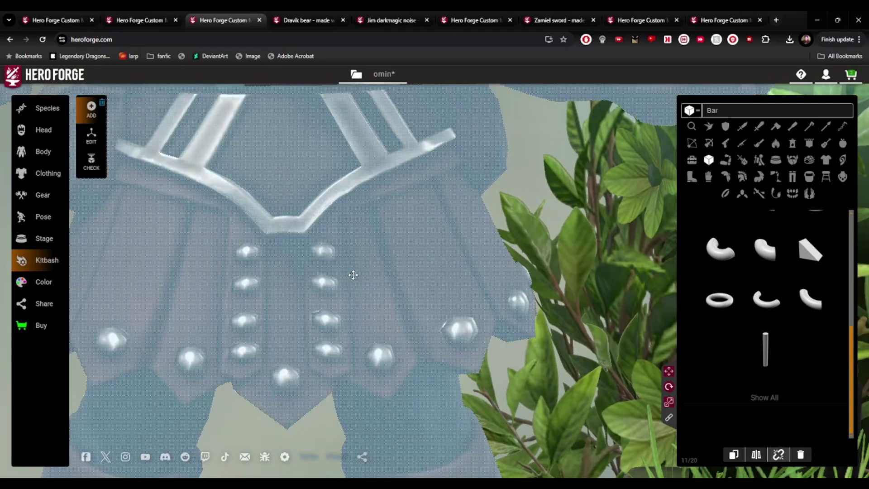
scroll(353, 275, down, 6)
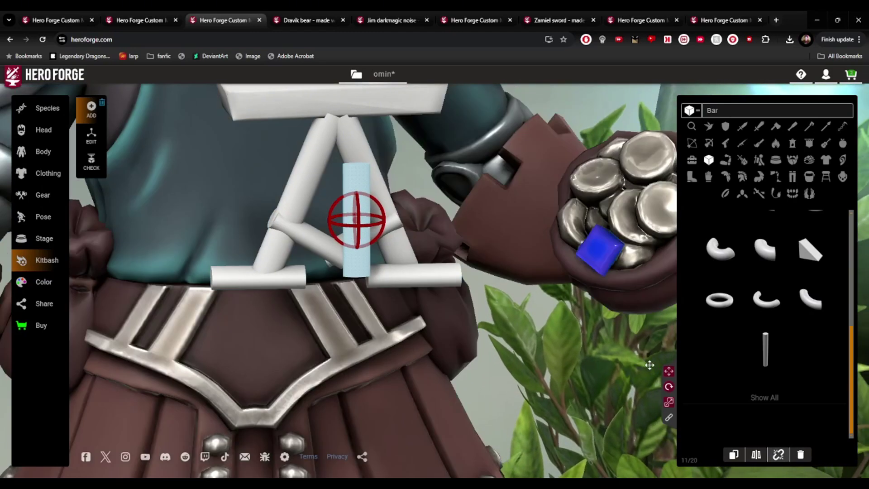
Lower and centre the post so its top meets the junction of the two braces, and line up its depth with them
click(668, 371)
drag(364, 181, 363, 275)
drag(491, 337, 452, 285)
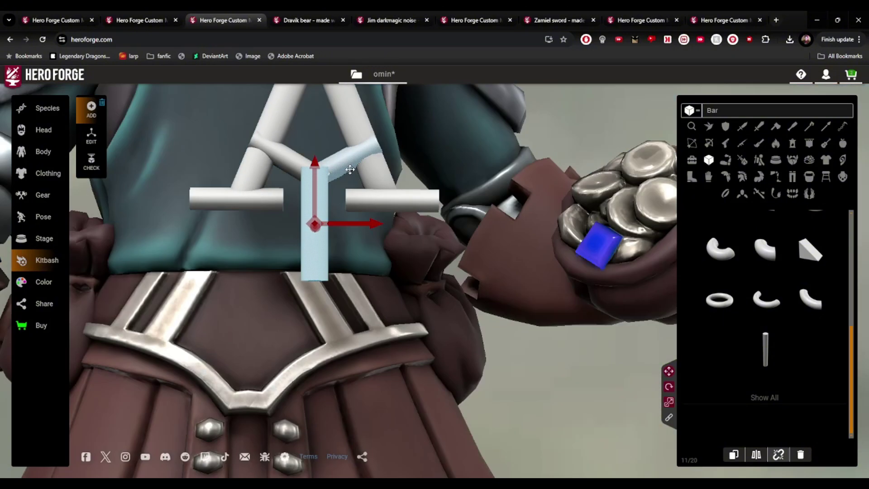
drag(349, 171, 263, 229)
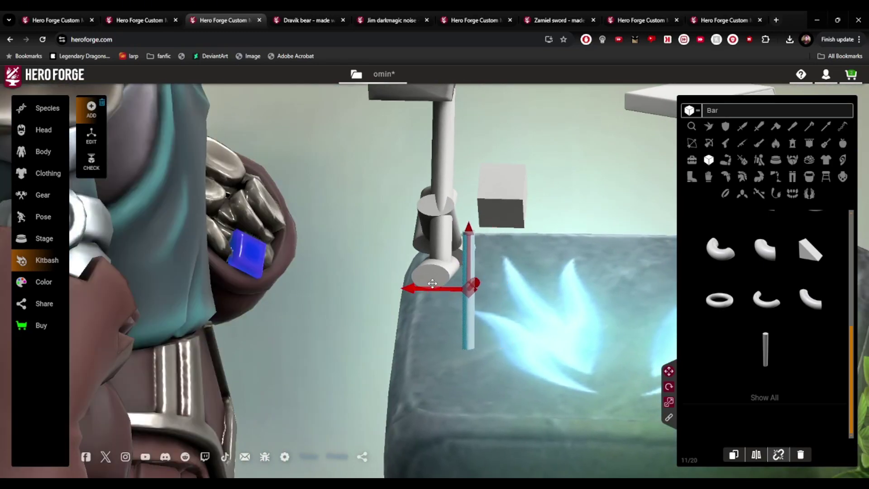
drag(522, 345, 586, 332)
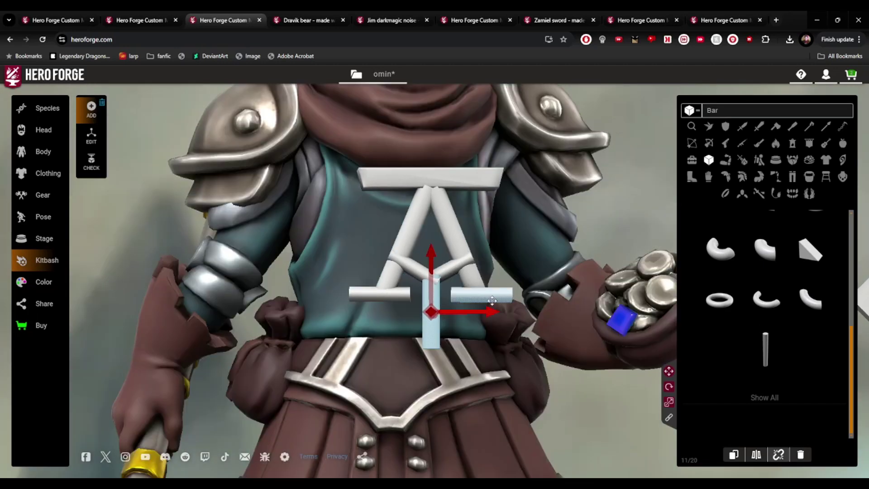
Scale both horizontal foot cylinders down in height so they become matching thinner bars
click(480, 294)
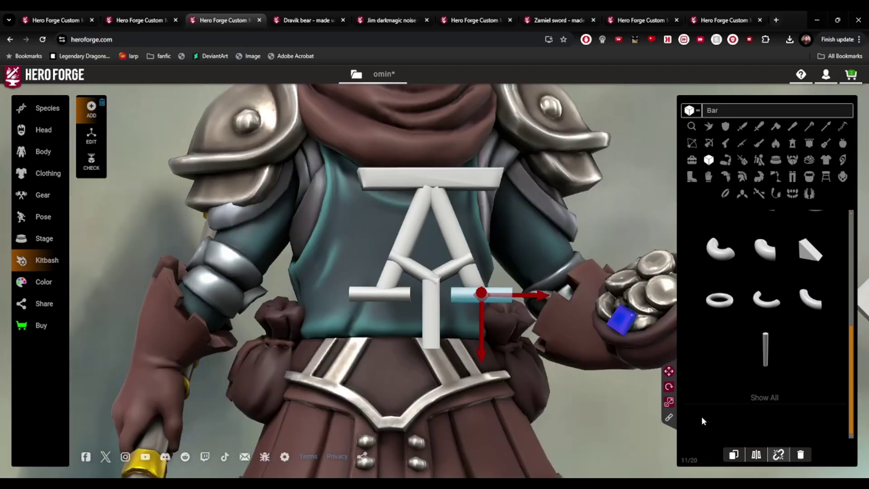
click(669, 401)
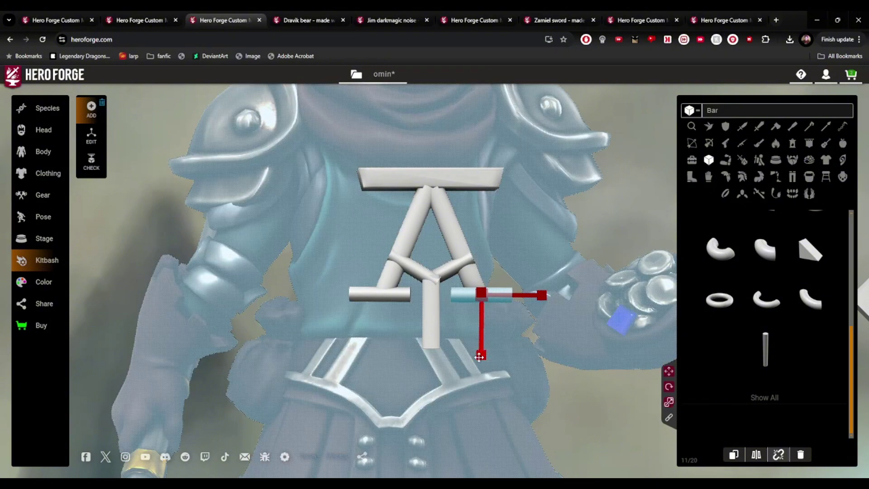
drag(479, 357, 481, 348)
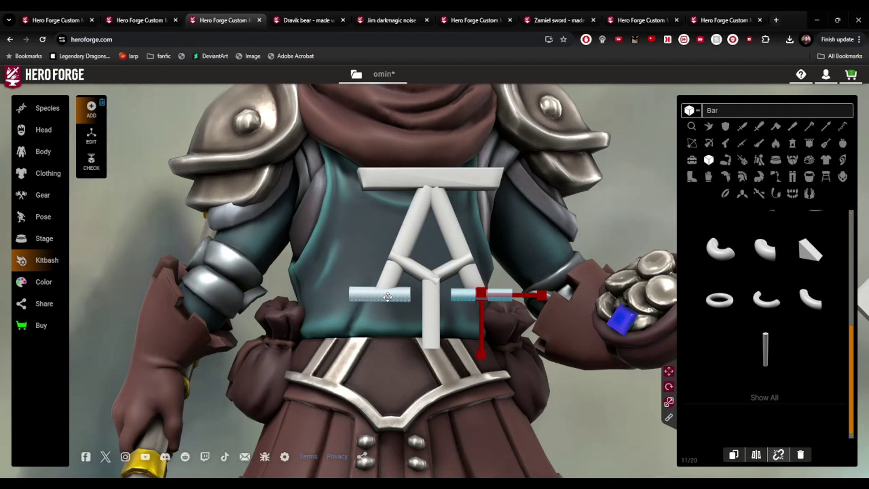
click(388, 296)
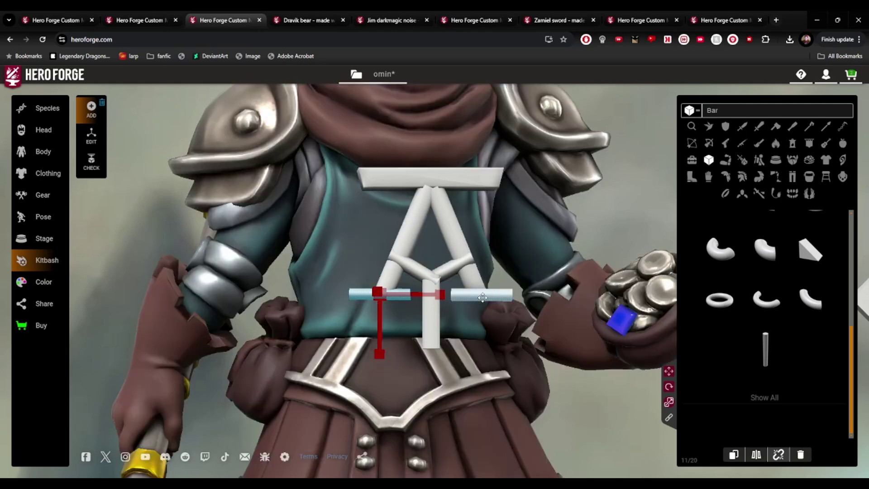
click(483, 296)
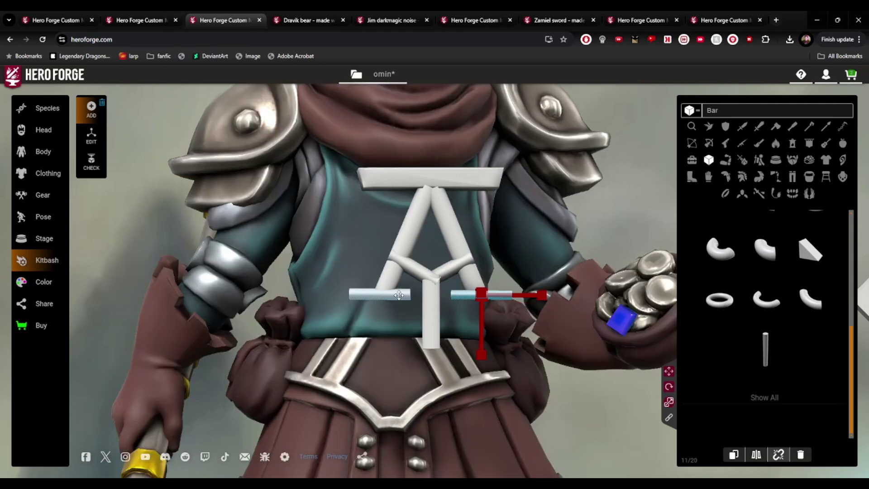
click(384, 294)
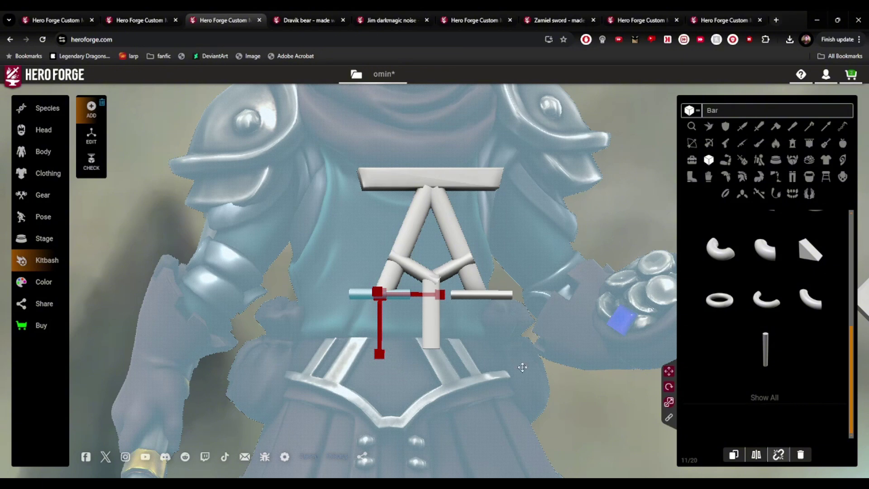
click(523, 366)
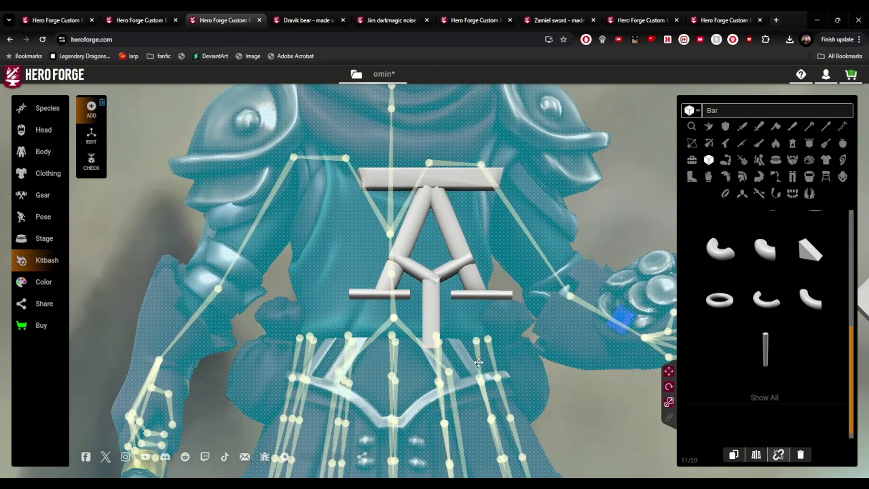
Duplicate the emblem's top bar and mirror the copy
click(455, 187)
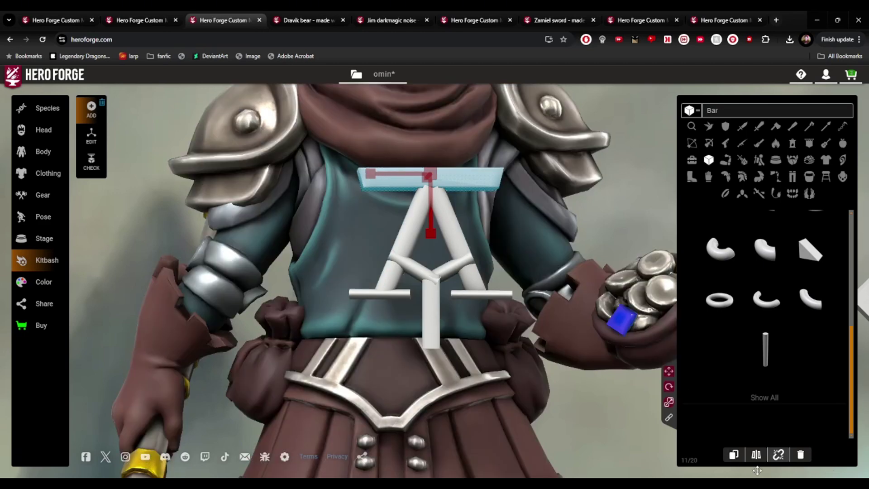
click(734, 455)
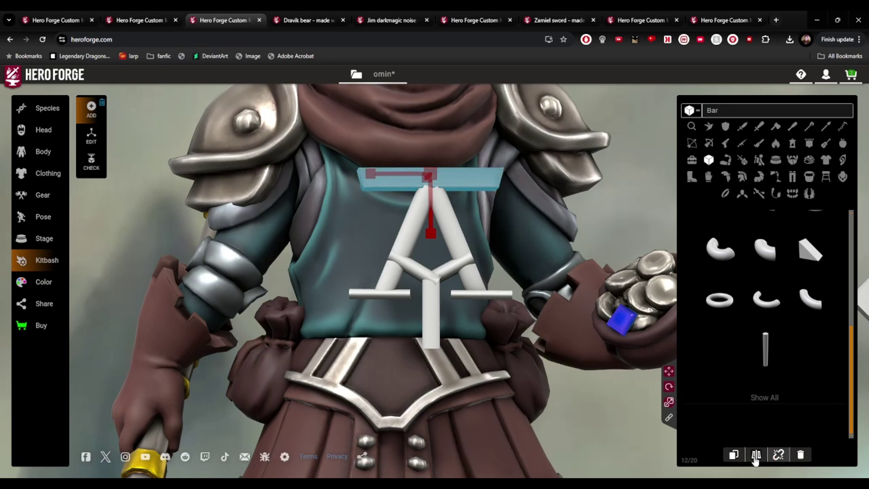
click(756, 455)
drag(537, 282, 533, 301)
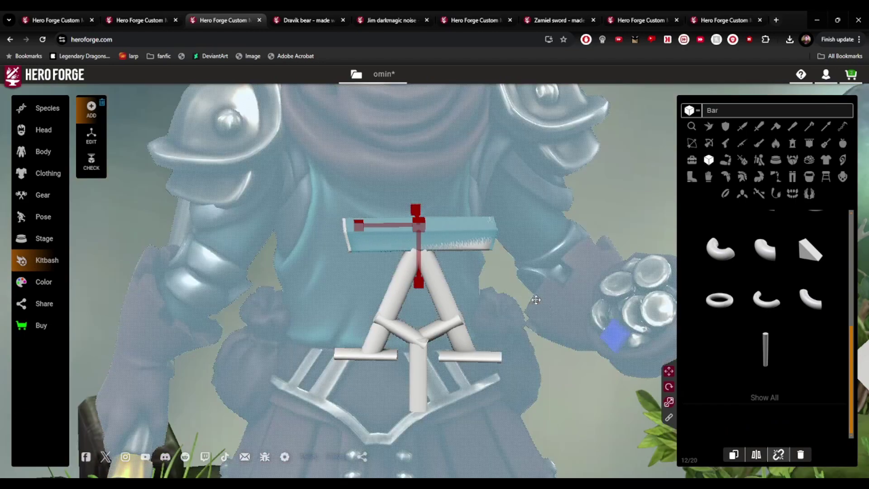
Rotate the copied bar until it lies horizontal and upside down relative to the original top bar
click(669, 386)
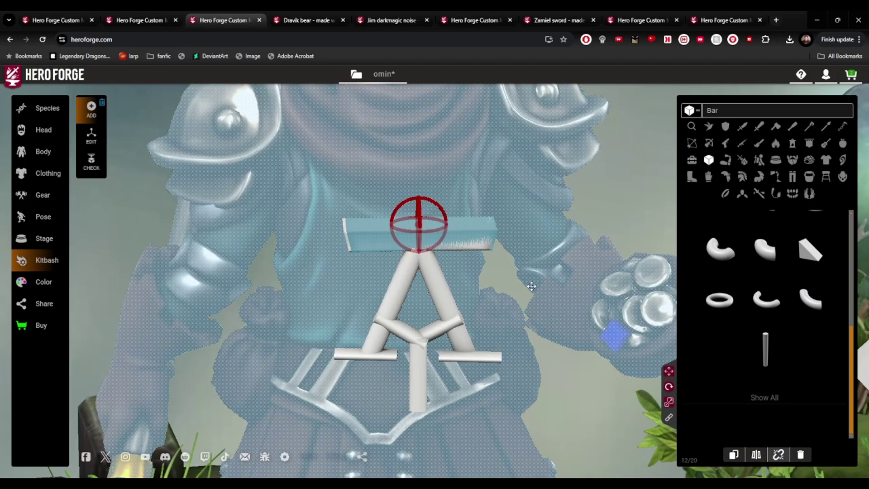
drag(434, 201, 479, 289)
drag(619, 461, 333, 307)
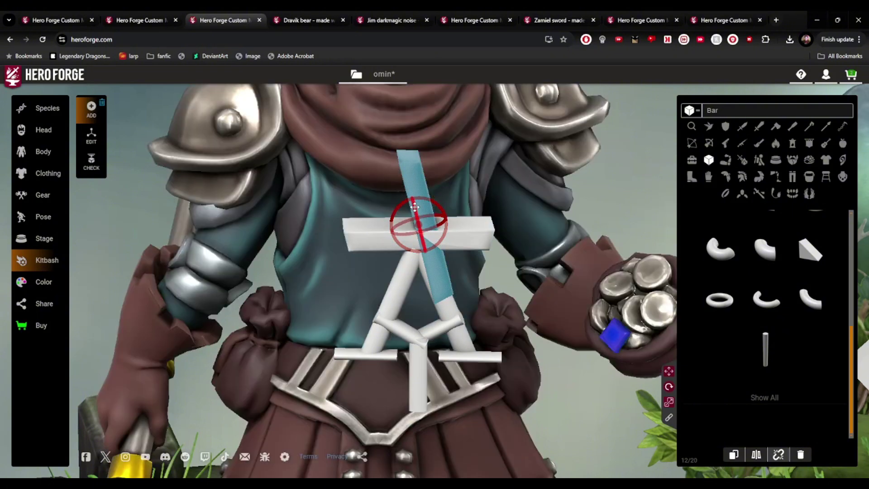
drag(416, 200, 213, 430)
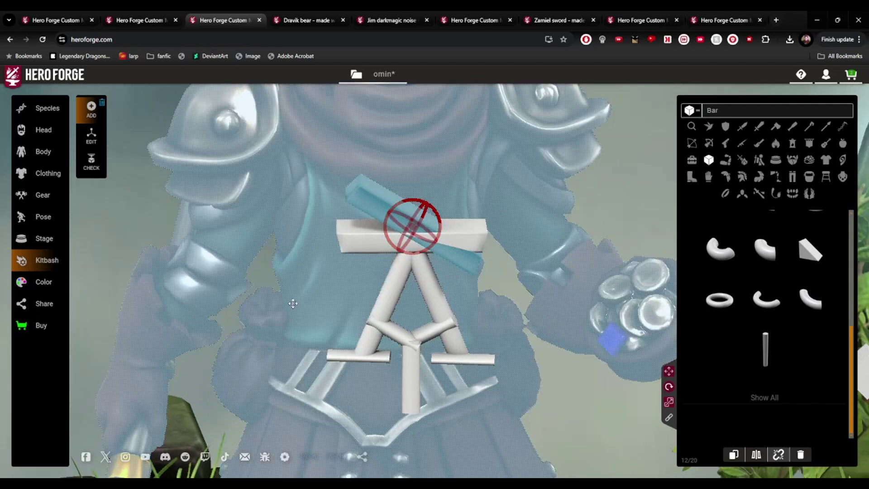
drag(353, 428, 217, 302)
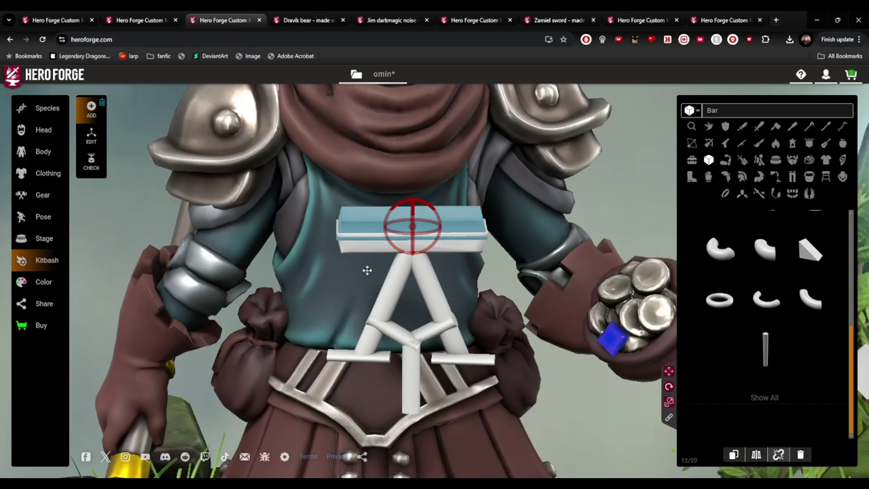
scroll(453, 348, up, 1)
right_drag(458, 356, 397, 245)
scroll(397, 244, down, 4)
drag(412, 308, 440, 291)
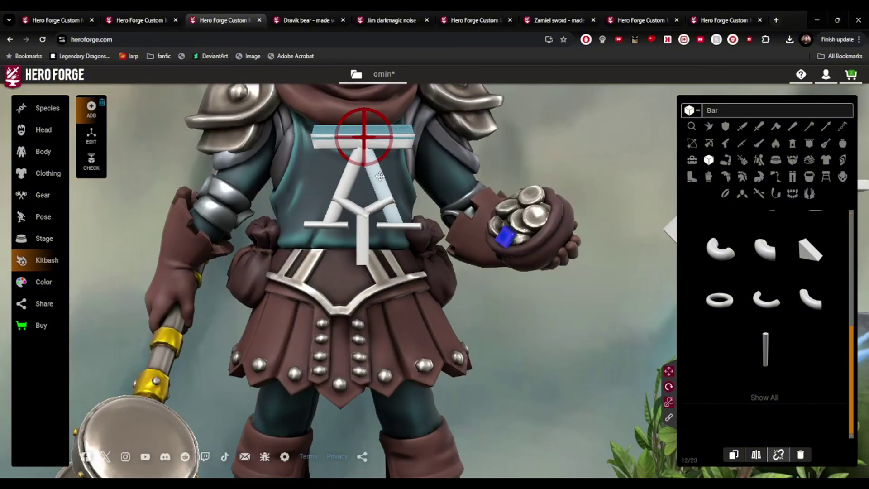
drag(382, 159, 380, 156)
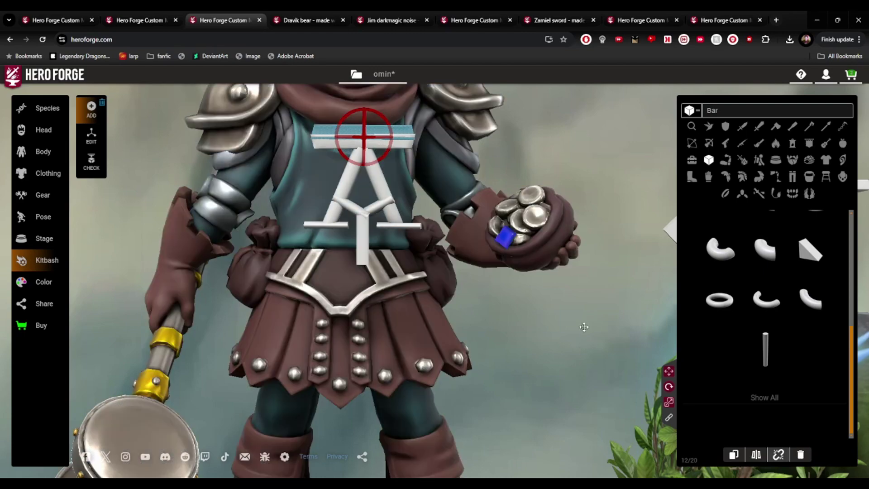
Lower the flipped bar straight down to the bottom end of the central post
click(668, 371)
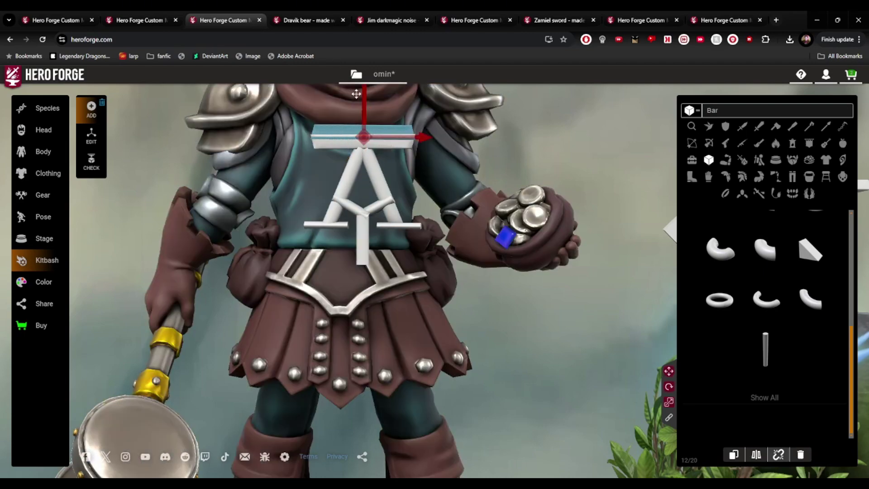
drag(356, 94, 352, 224)
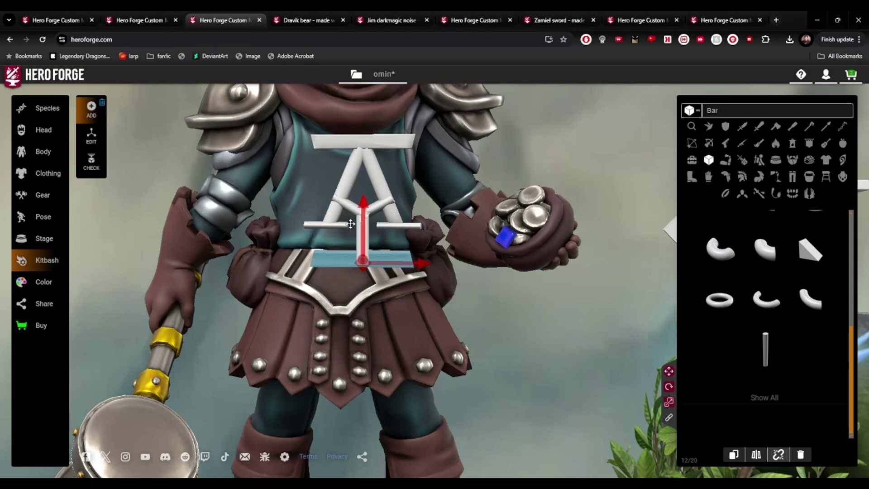
drag(356, 224, 356, 223)
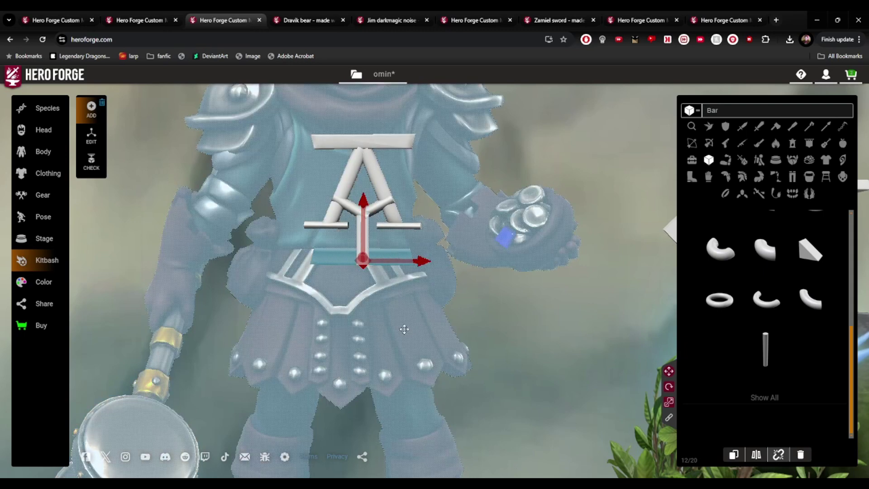
Delete the stray cube and the leftover slab floating away from the emblem
drag(404, 329, 229, 285)
click(502, 345)
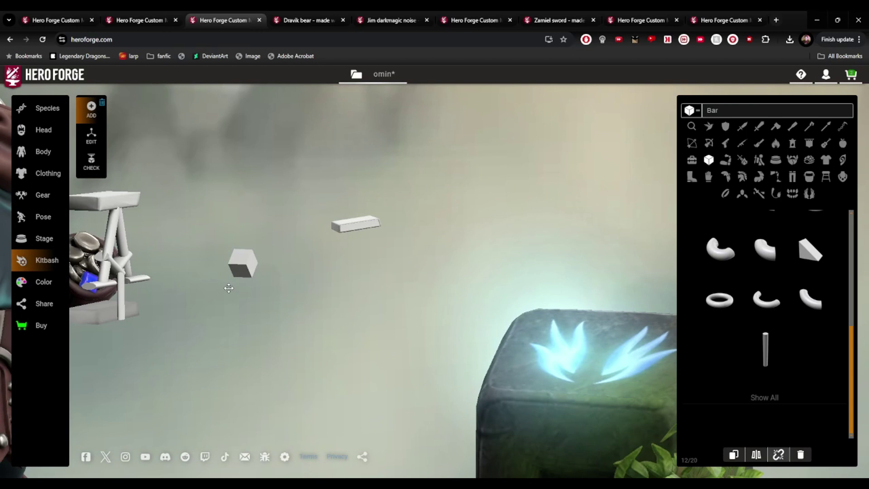
click(247, 269)
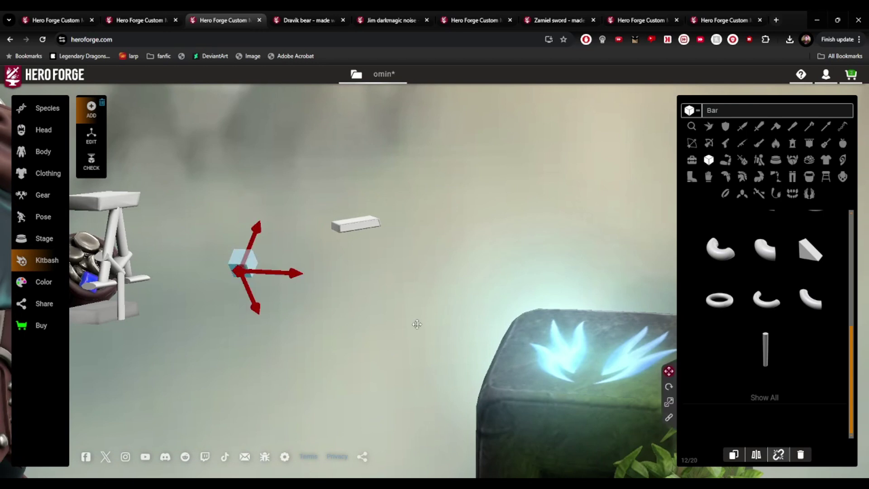
click(800, 455)
drag(357, 224, 361, 226)
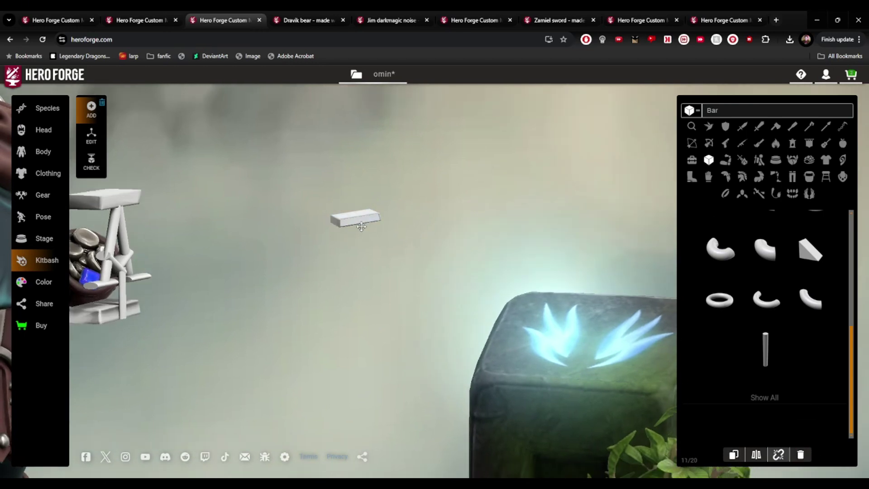
click(357, 220)
click(800, 454)
Switch the bottom bar to free movement and move it back against the front of the torso
drag(454, 332, 414, 335)
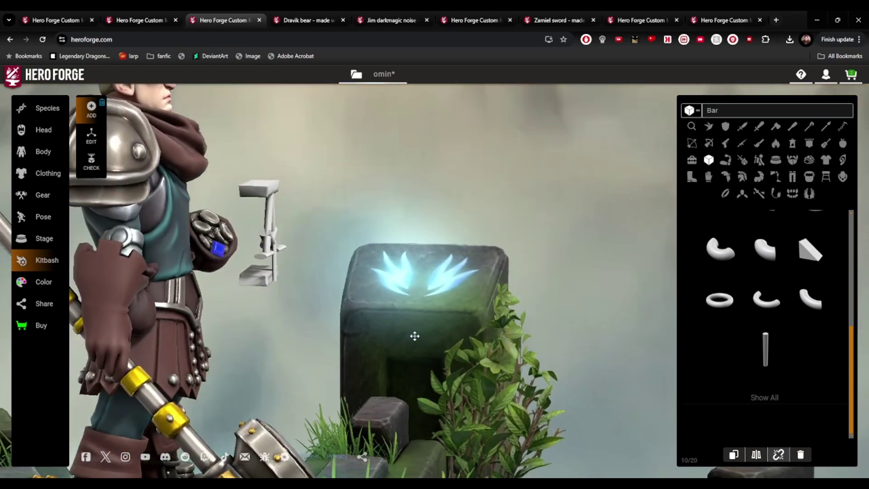
click(268, 293)
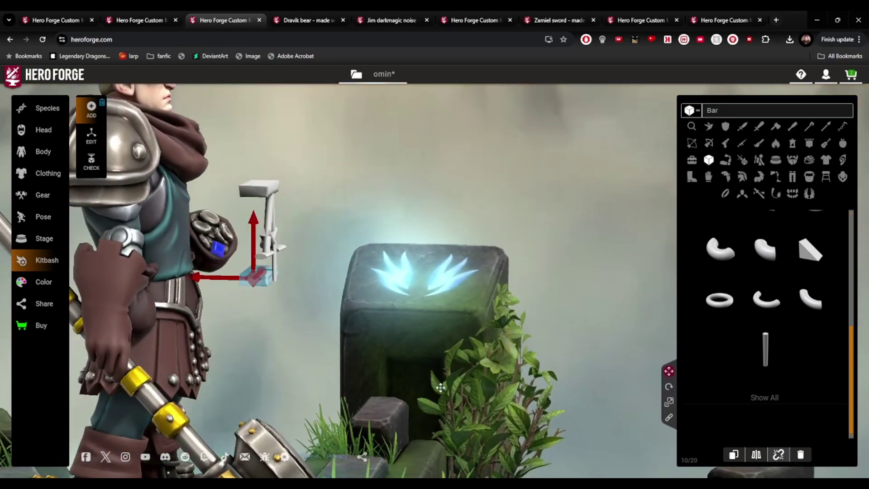
click(668, 419)
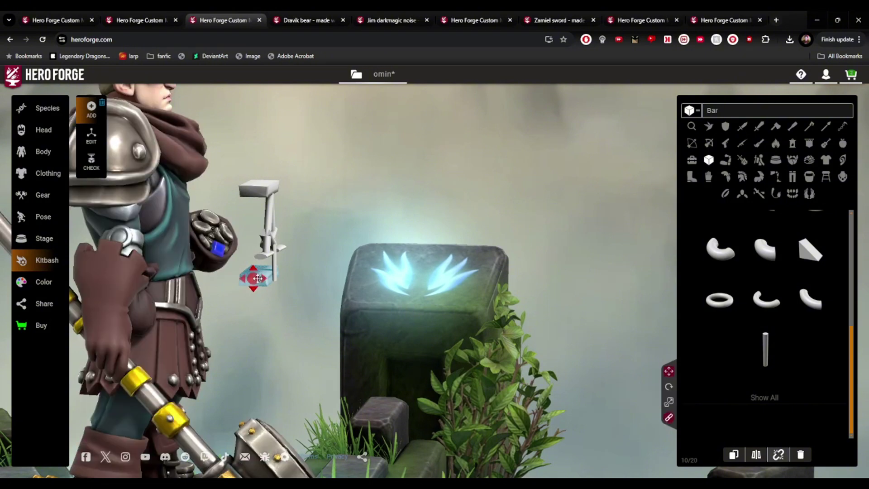
drag(254, 278, 258, 279)
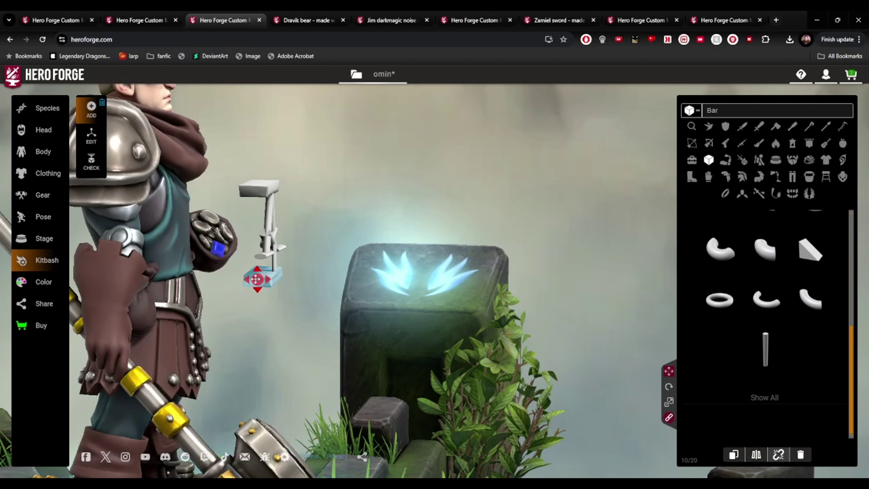
drag(256, 278, 182, 265)
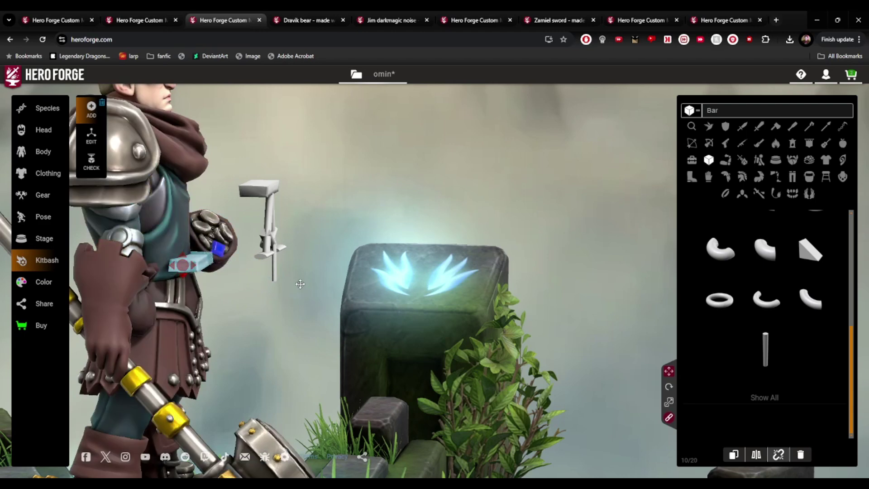
Move the top bar back onto the chest and centre it just above the tip of the A
drag(300, 283, 490, 344)
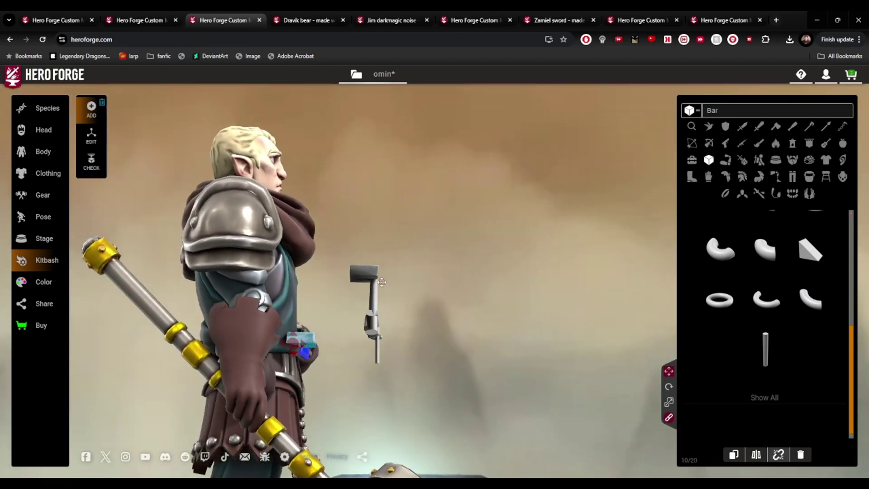
click(352, 275)
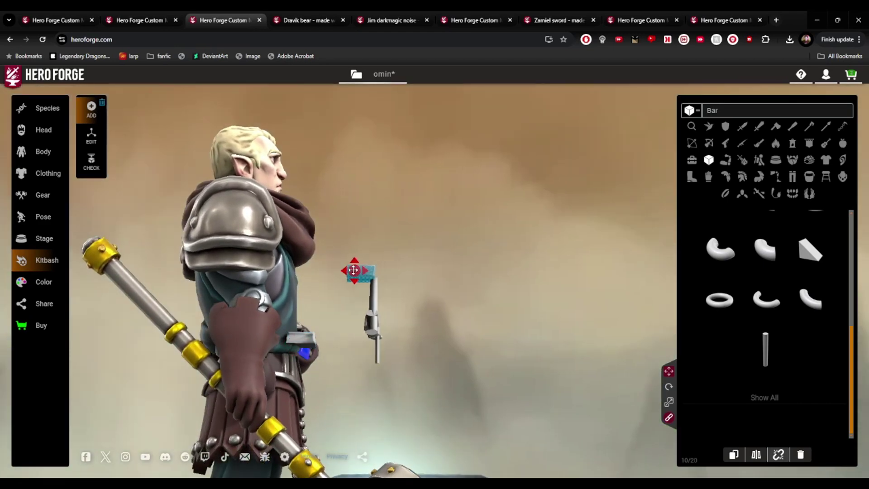
drag(353, 270, 294, 270)
drag(469, 255, 422, 219)
scroll(423, 219, up, 5)
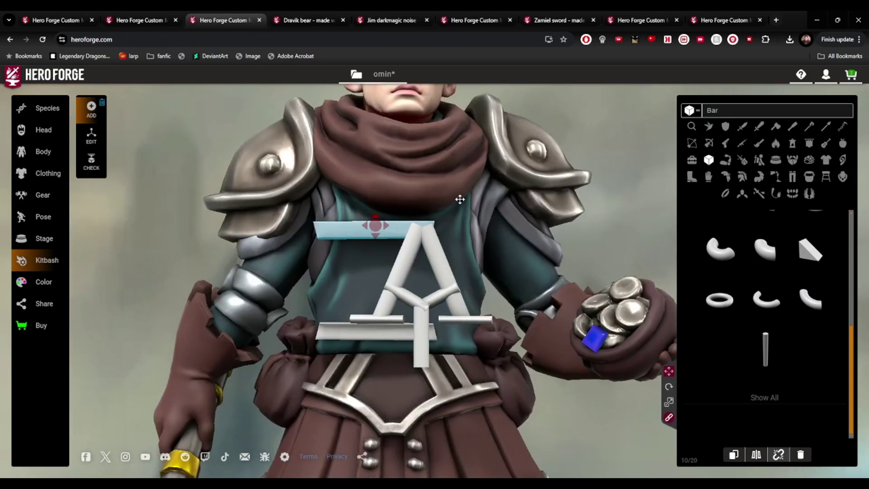
scroll(361, 209, up, 1)
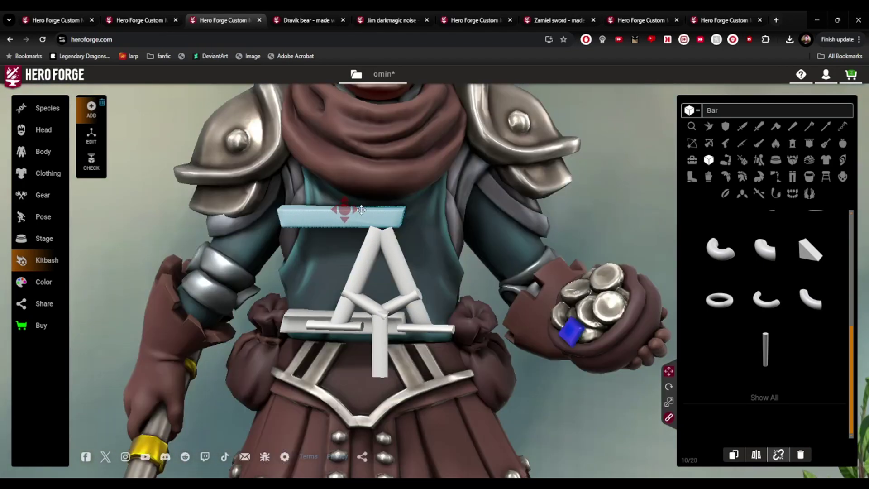
drag(344, 209, 379, 201)
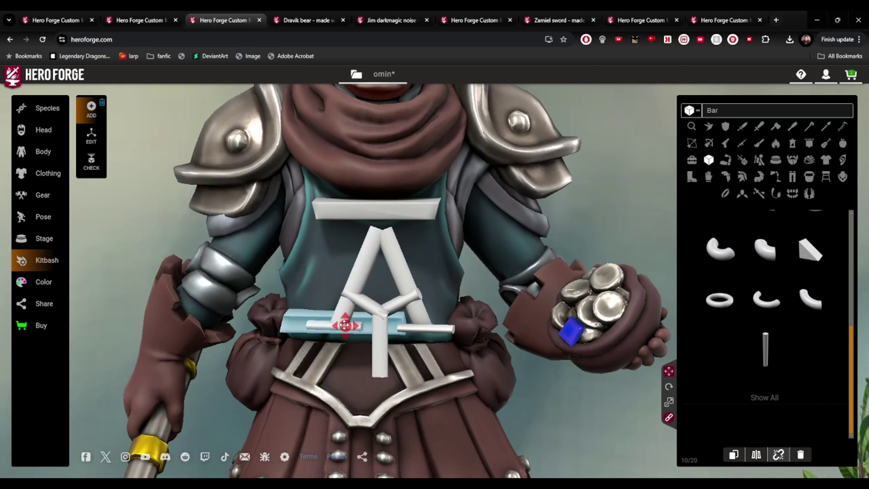
Try to reposition the bottom bar beneath the A, and undo that move
click(372, 327)
mouse_move(371, 326)
mouse_down()
mouse_move(398, 301)
mouse_move(400, 261)
mouse_up()
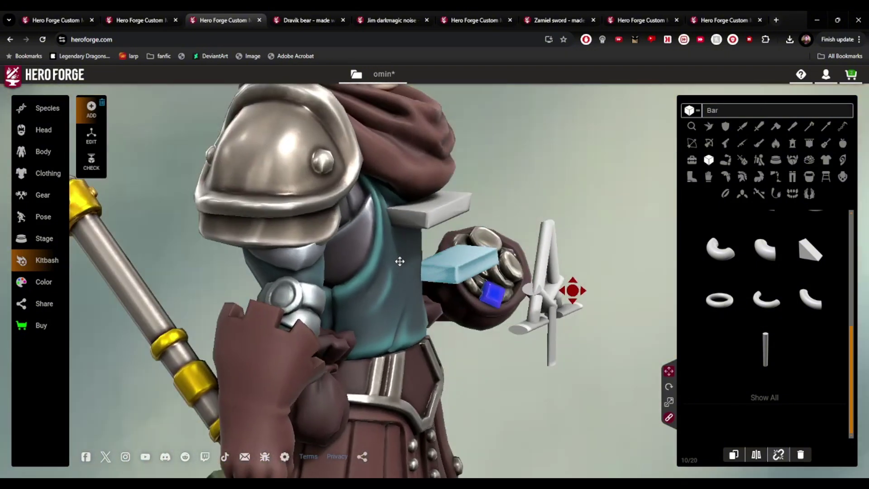
click(357, 75)
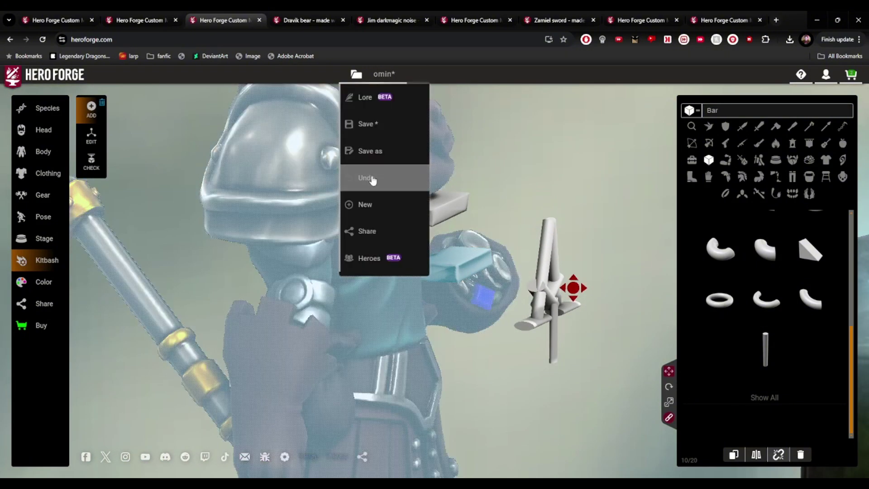
click(372, 180)
scroll(444, 204, up, 5)
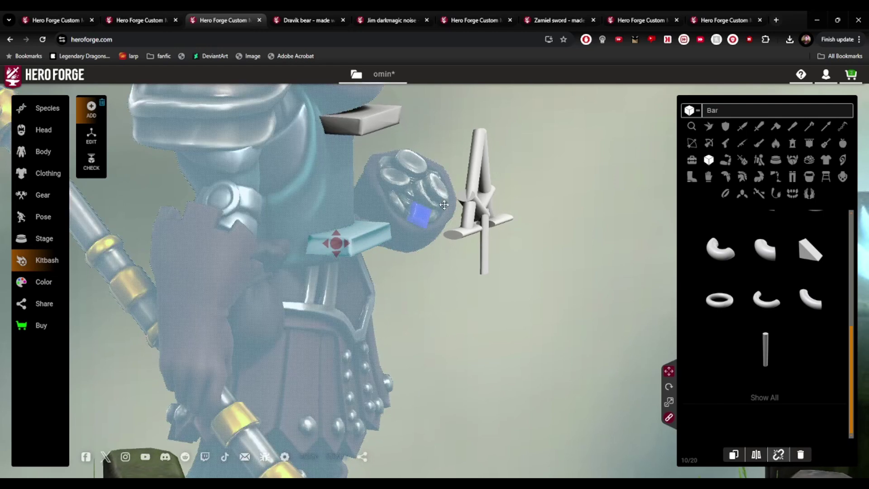
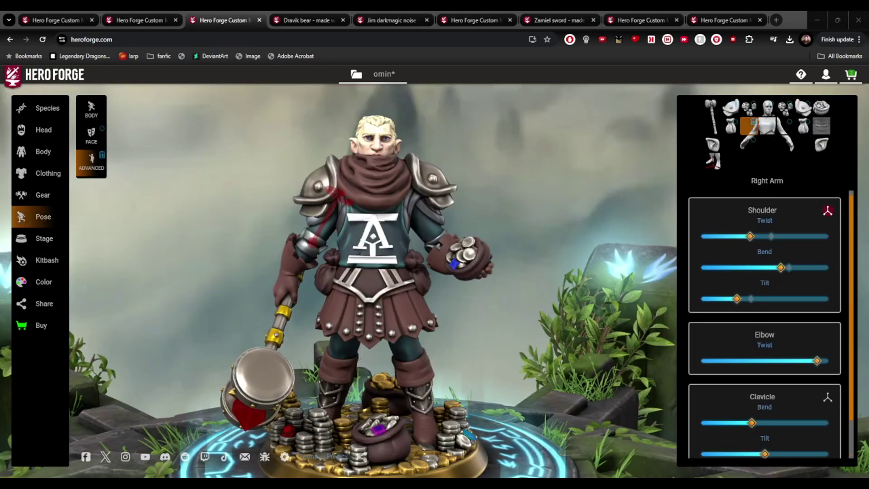
Examine the assembled A emblem on the chest up close, and the figure's head and shoulders from several angles
drag(344, 185, 480, 186)
scroll(480, 185, up, 5)
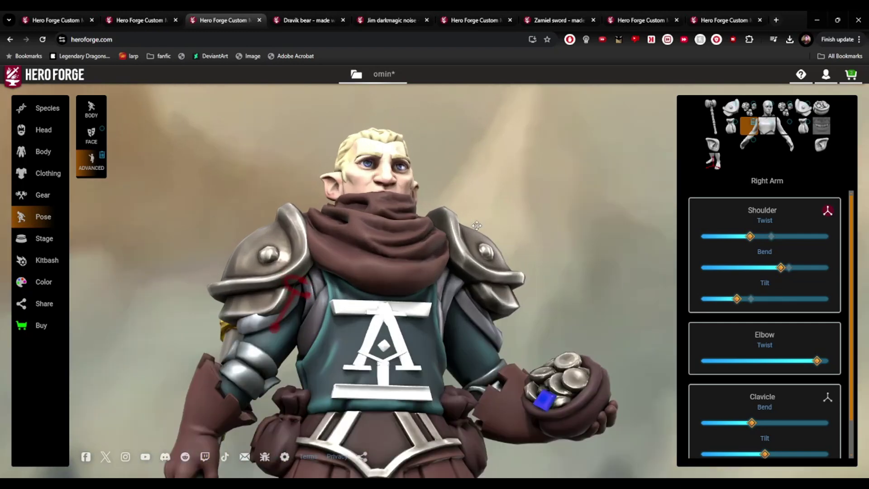
drag(442, 229, 476, 252)
scroll(382, 338, up, 3)
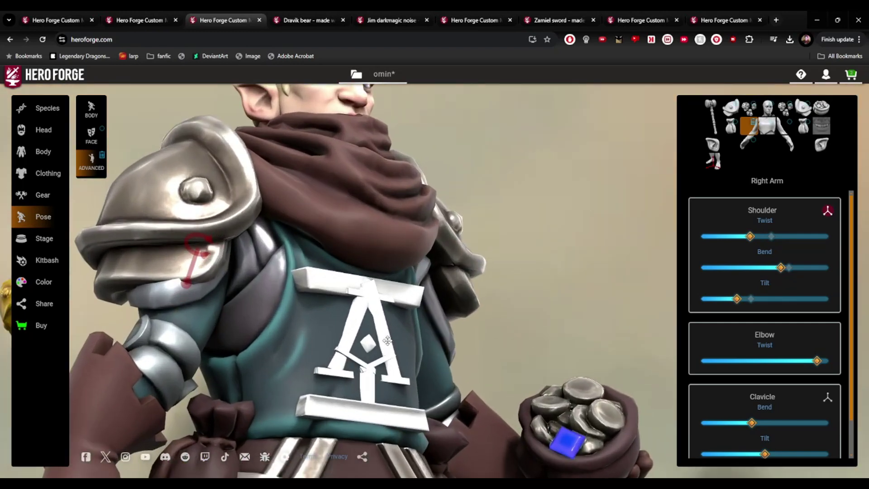
scroll(330, 257, up, 2)
scroll(330, 258, up, 3)
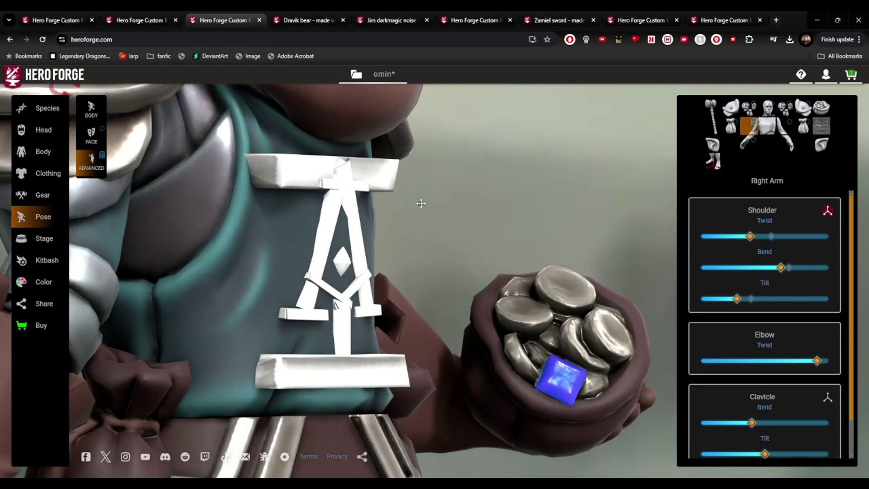
right_drag(420, 203, 430, 208)
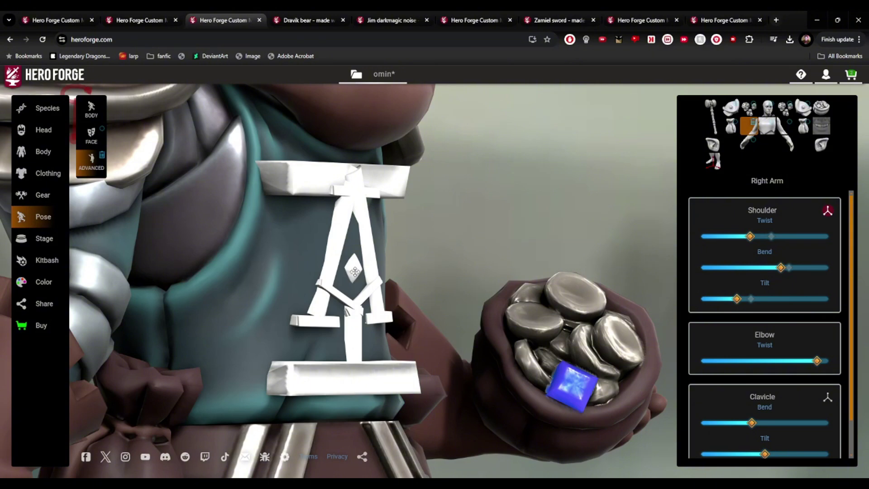
scroll(445, 260, down, 5)
right_drag(525, 212, 518, 465)
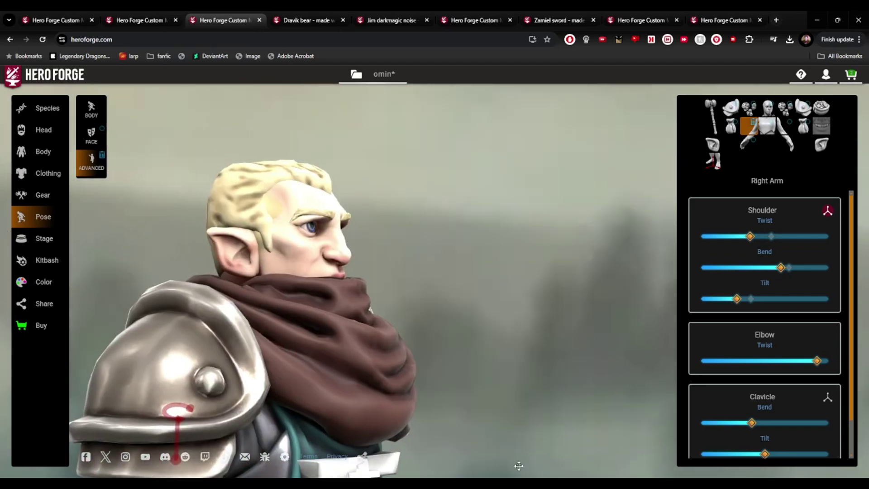
drag(517, 466, 414, 430)
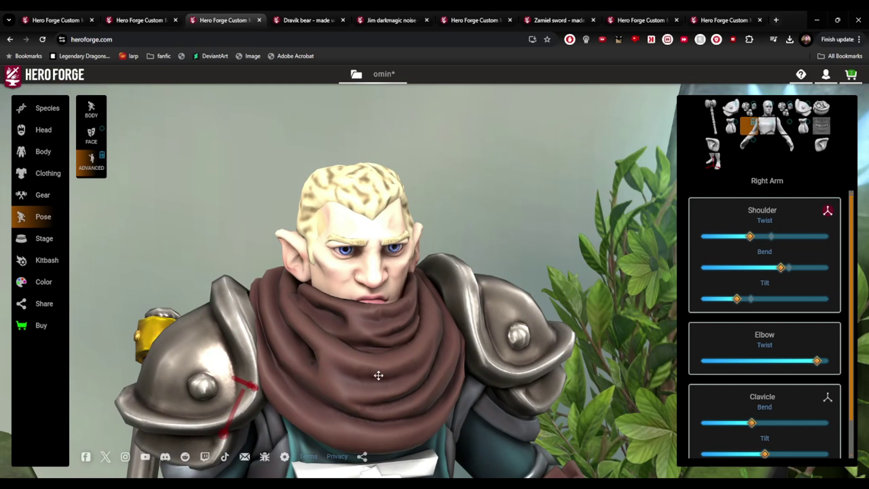
Inspect the whole miniature from the front, side and below, and check the finished A emblem with its two bars on the torso
scroll(407, 364, down, 2)
scroll(434, 352, down, 3)
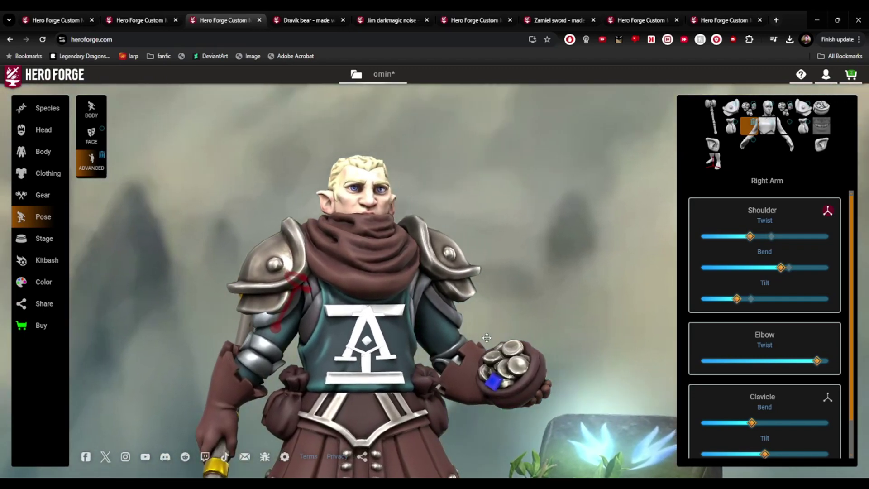
drag(486, 337, 187, 393)
scroll(541, 362, down, 2)
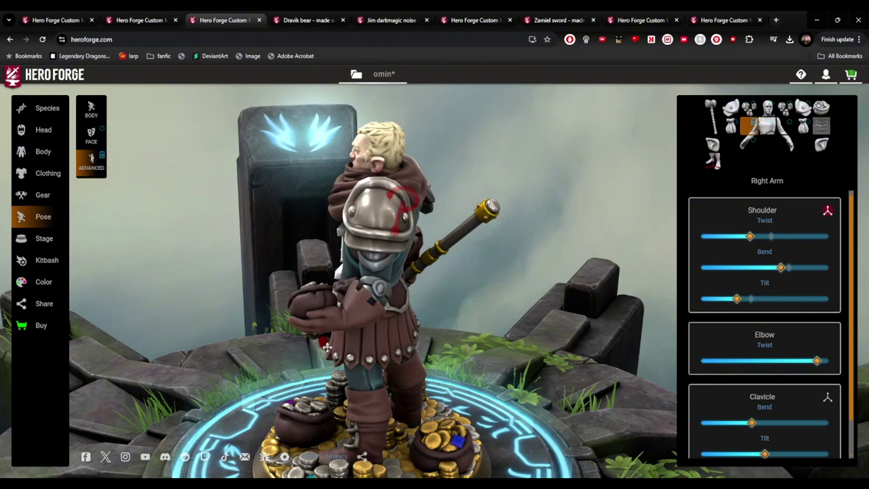
drag(411, 298, 418, 297)
drag(360, 281, 254, 281)
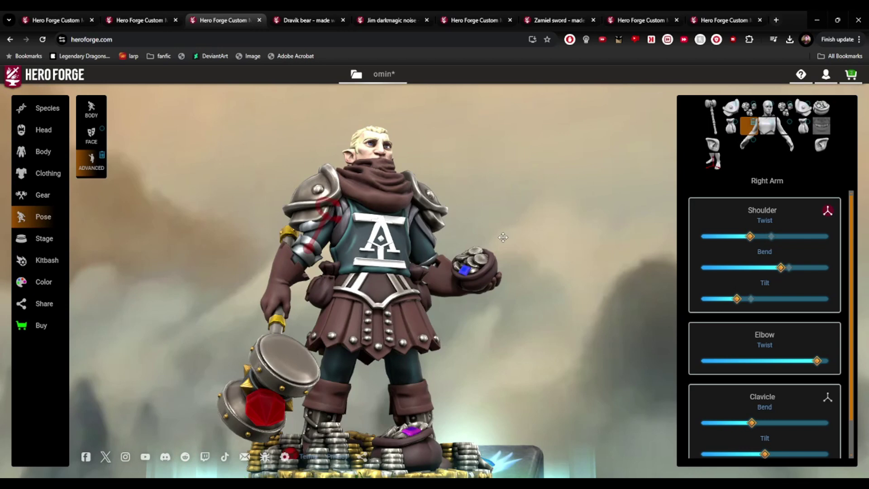
scroll(409, 258, up, 3)
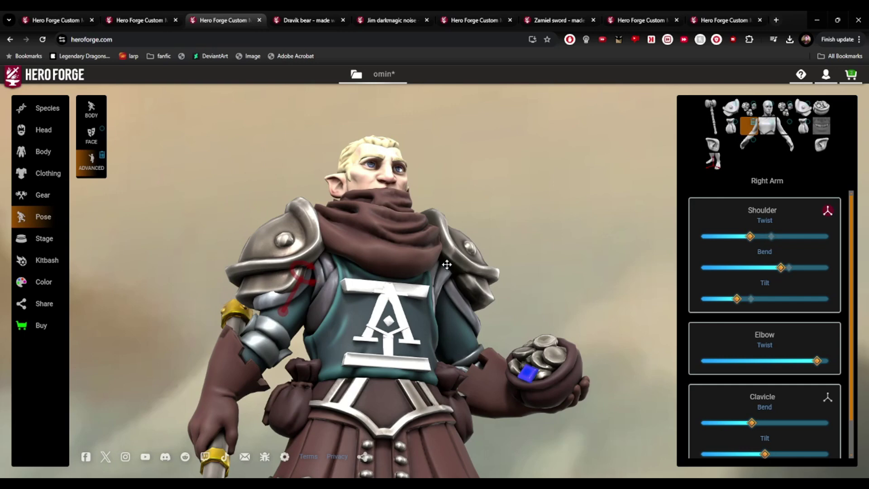
drag(446, 262, 374, 246)
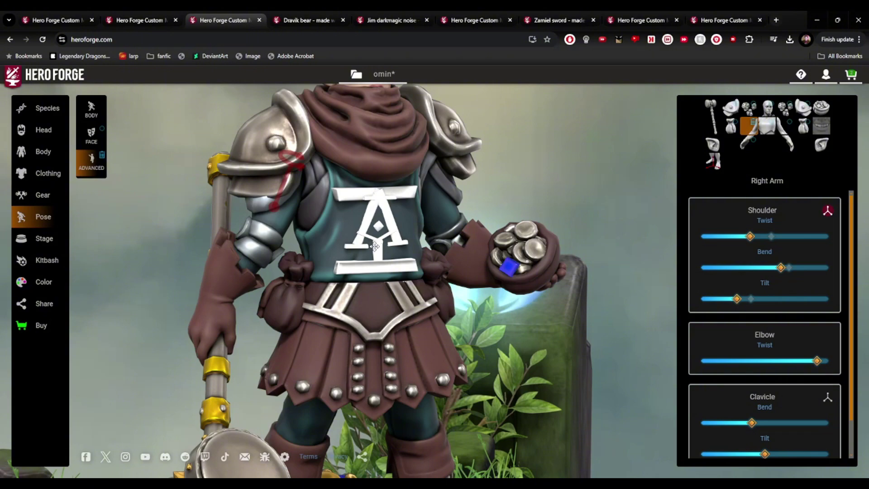
scroll(391, 216, up, 2)
scroll(407, 220, up, 2)
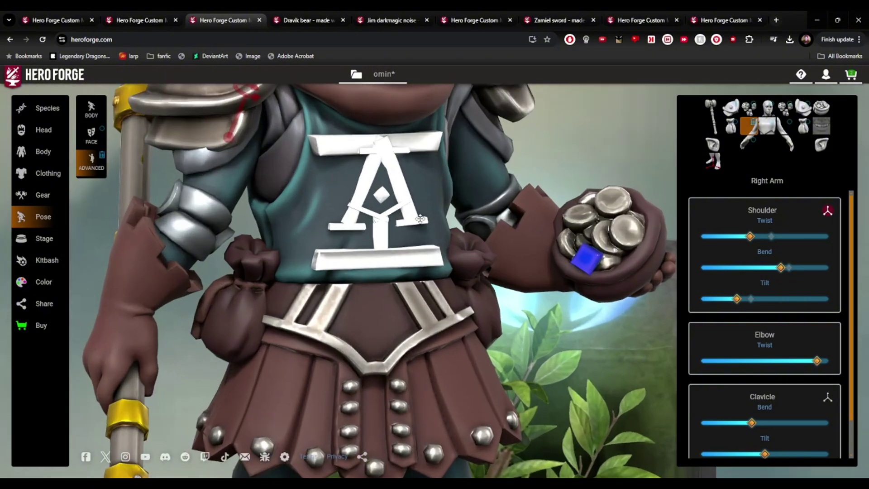
drag(420, 219, 364, 269)
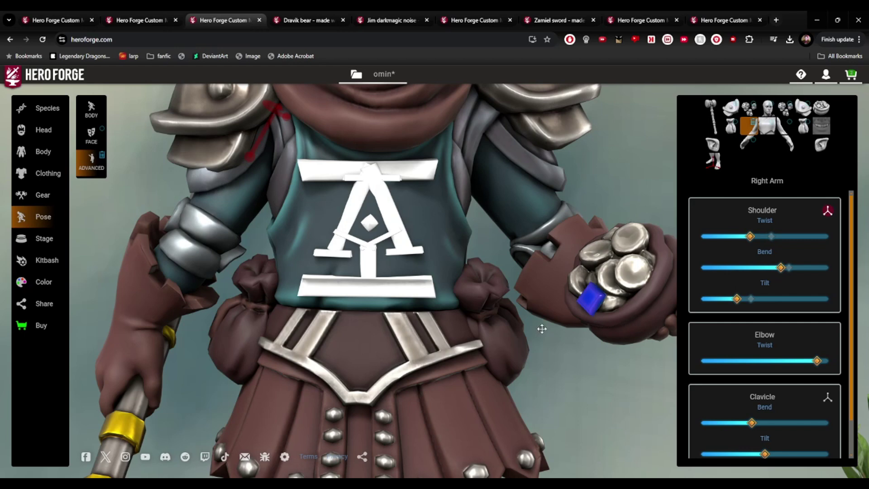
scroll(461, 380, down, 2)
scroll(461, 380, up, 1)
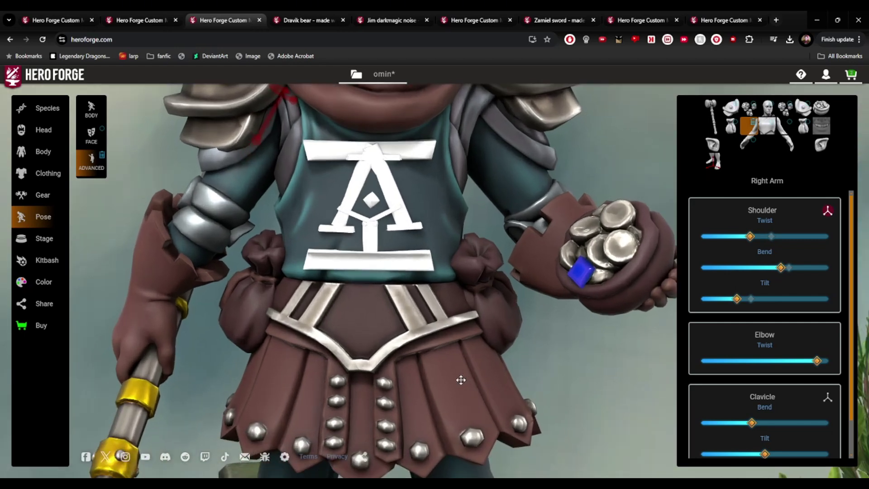